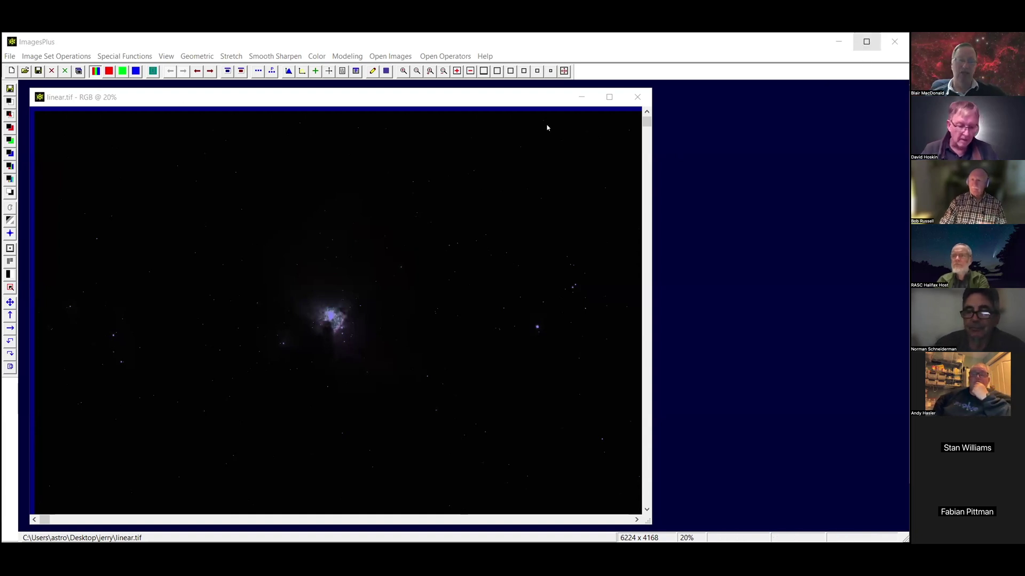
Maximize the program window and close the linear.tif image.
{"action": "left_click", "coordinate": [864, 42]}
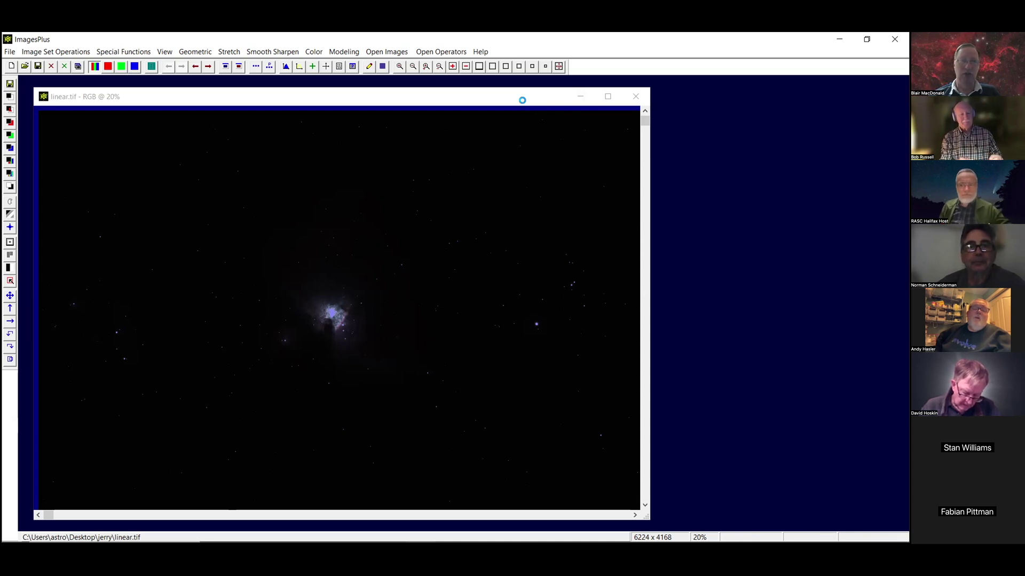
{"action": "left_click_drag", "start_coordinate": [522, 99], "coordinate": [509, 89]}
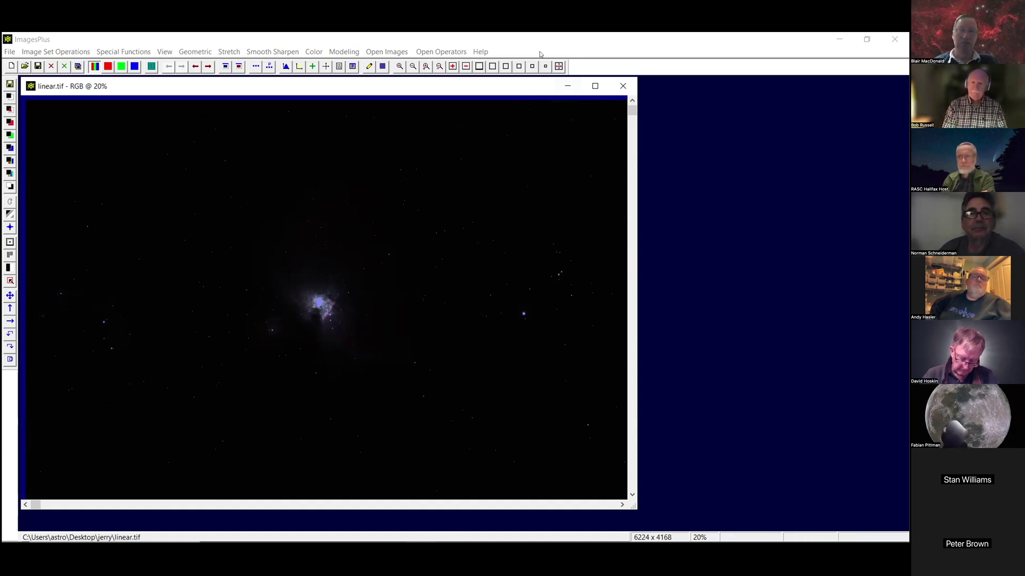
{"action": "left_click", "coordinate": [623, 87]}
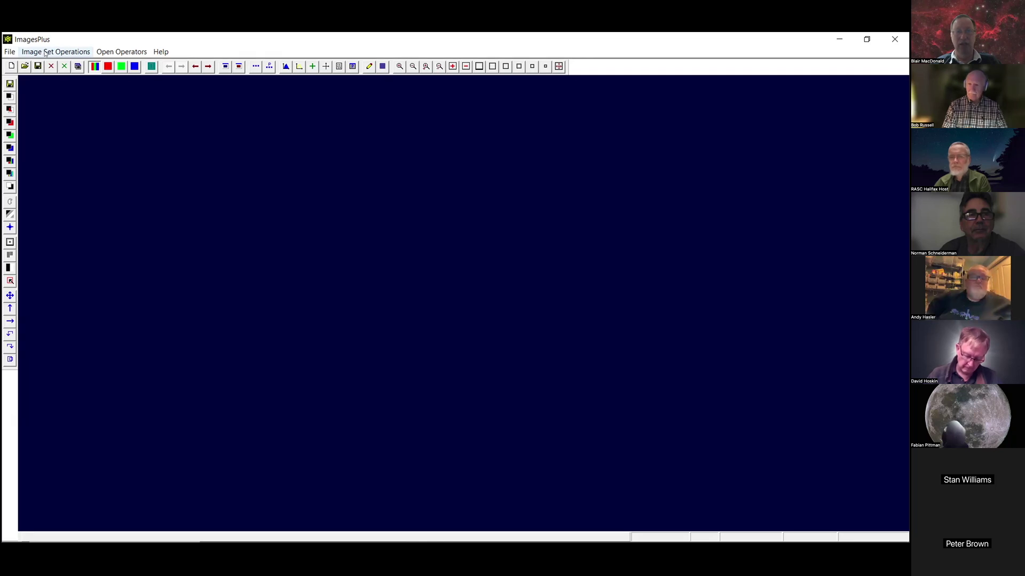
View the program's help topics and close the help information.
{"action": "left_click", "coordinate": [162, 53]}
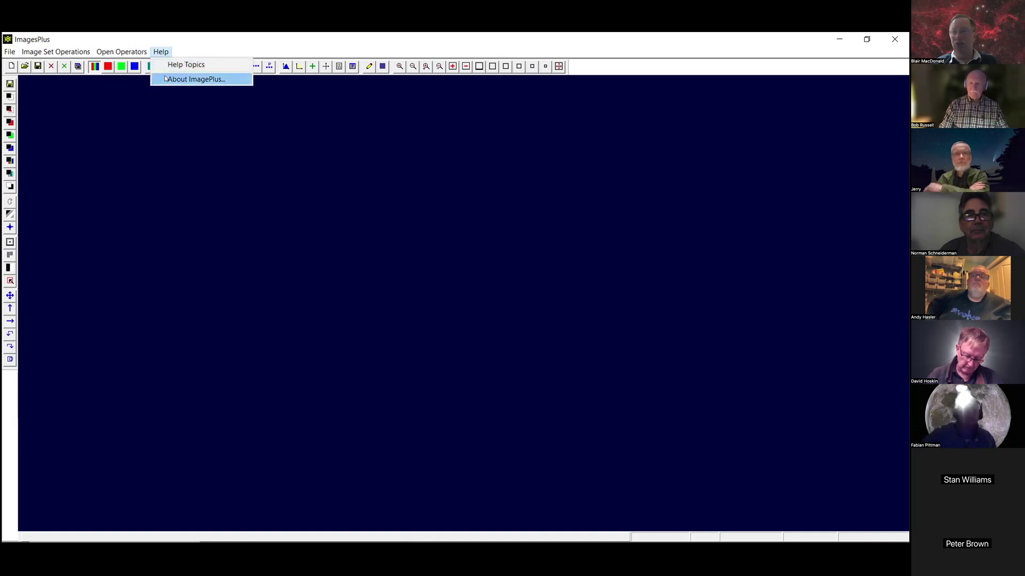
{"action": "left_click", "coordinate": [182, 64]}
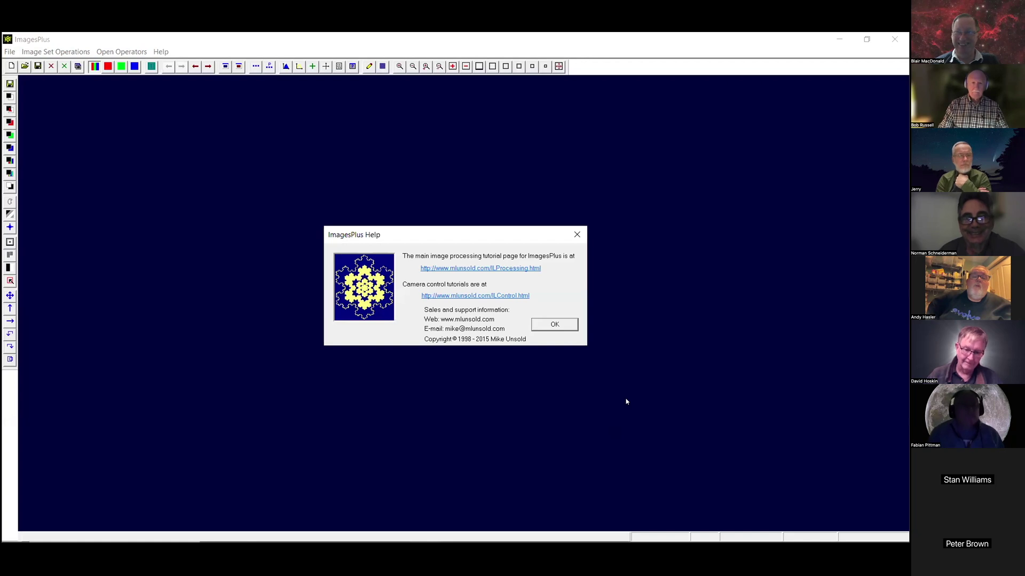
{"action": "left_click", "coordinate": [555, 325]}
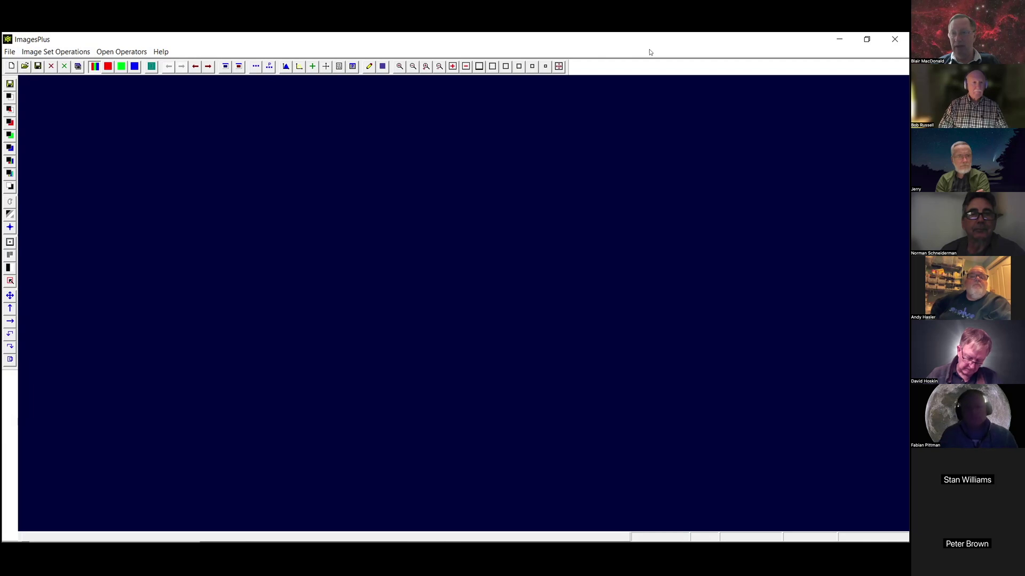
Open the Automatic DSLR, OSC CCD, CCD Image Set Processing dialog and move it to the upper part of the workspace.
{"action": "left_click", "coordinate": [12, 53]}
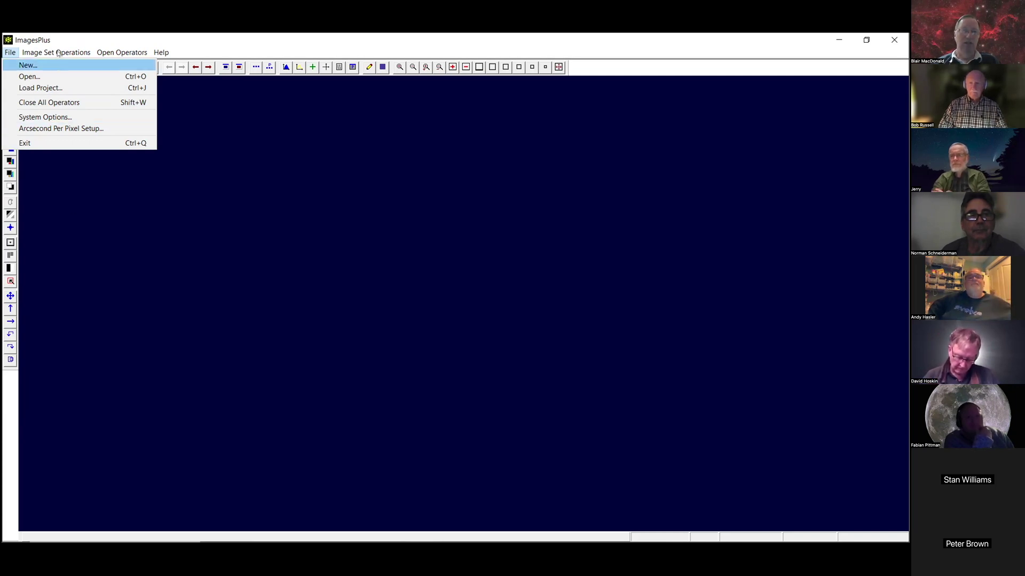
{"action": "left_click", "coordinate": [37, 52]}
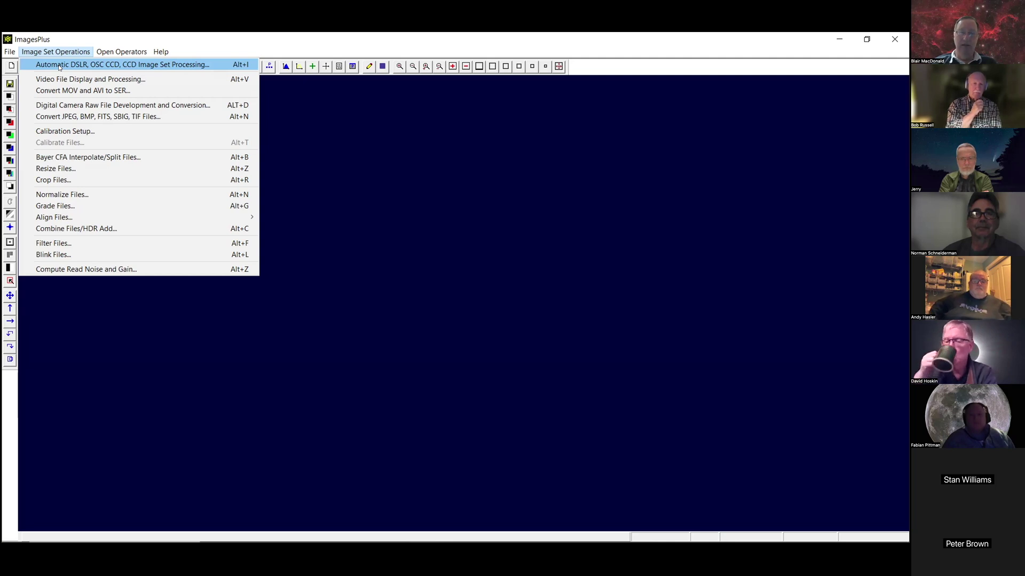
{"action": "left_click", "coordinate": [59, 65]}
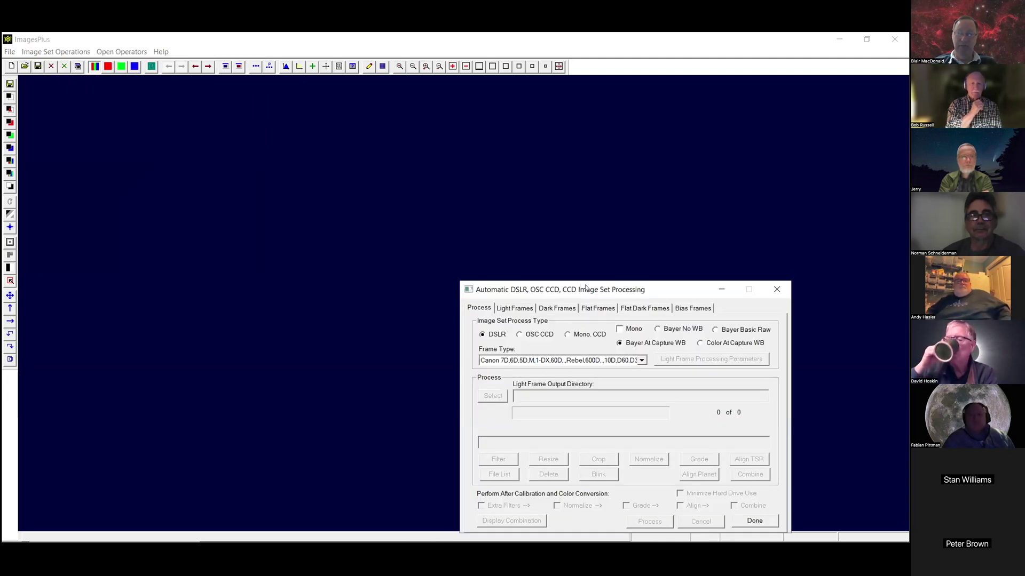
{"action": "left_click_drag", "start_coordinate": [586, 288], "coordinate": [187, 121]}
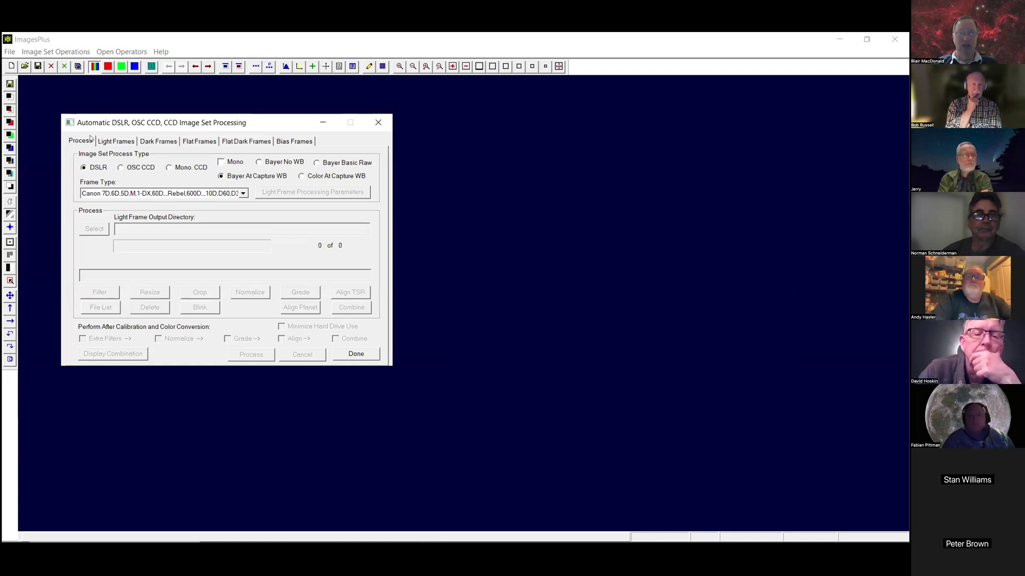
Review the light, dark, flat, flat dark and bias frame pages, ending on the process settings.
{"action": "left_click", "coordinate": [105, 142]}
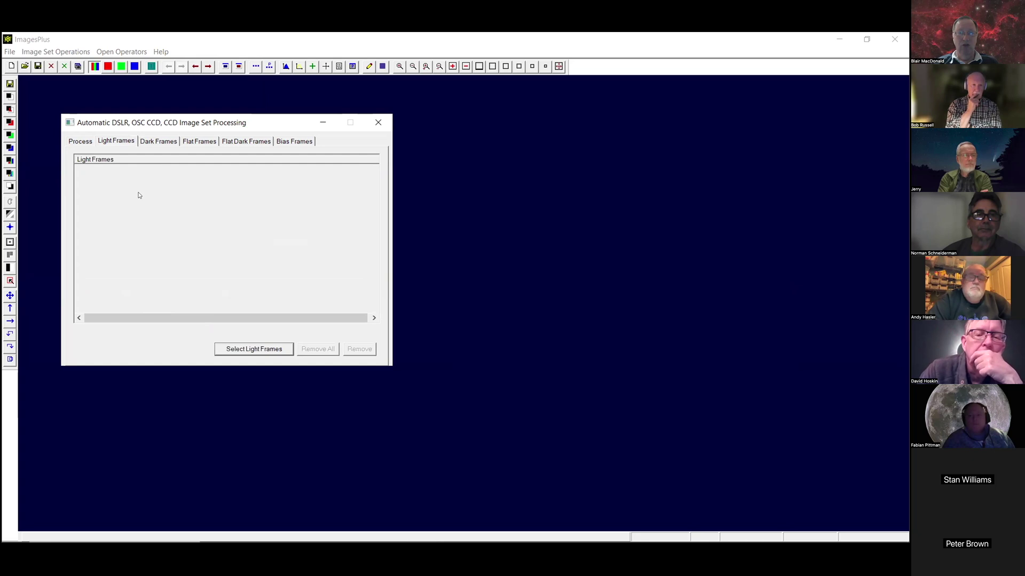
{"action": "left_click", "coordinate": [154, 141]}
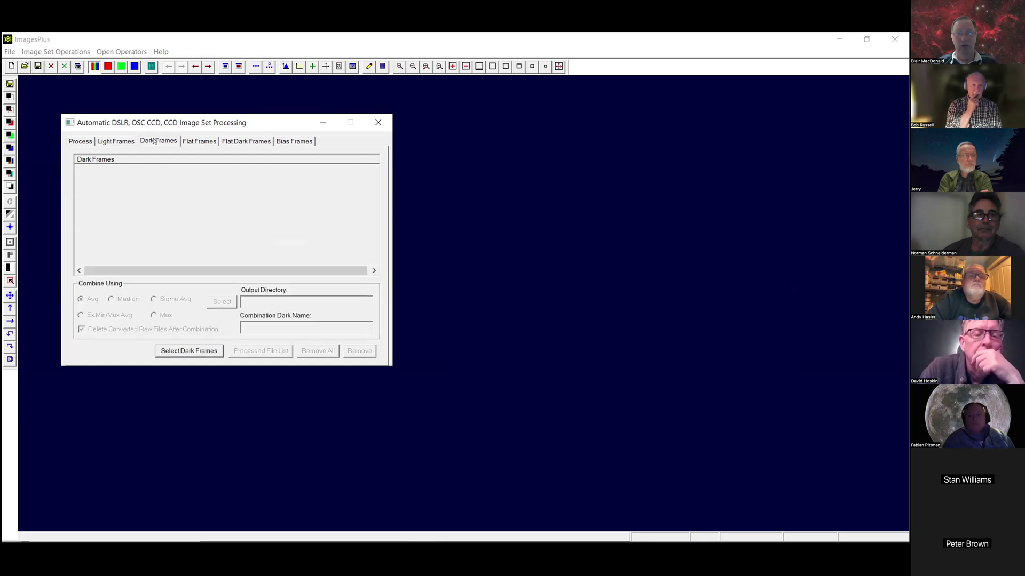
{"action": "left_click", "coordinate": [197, 142]}
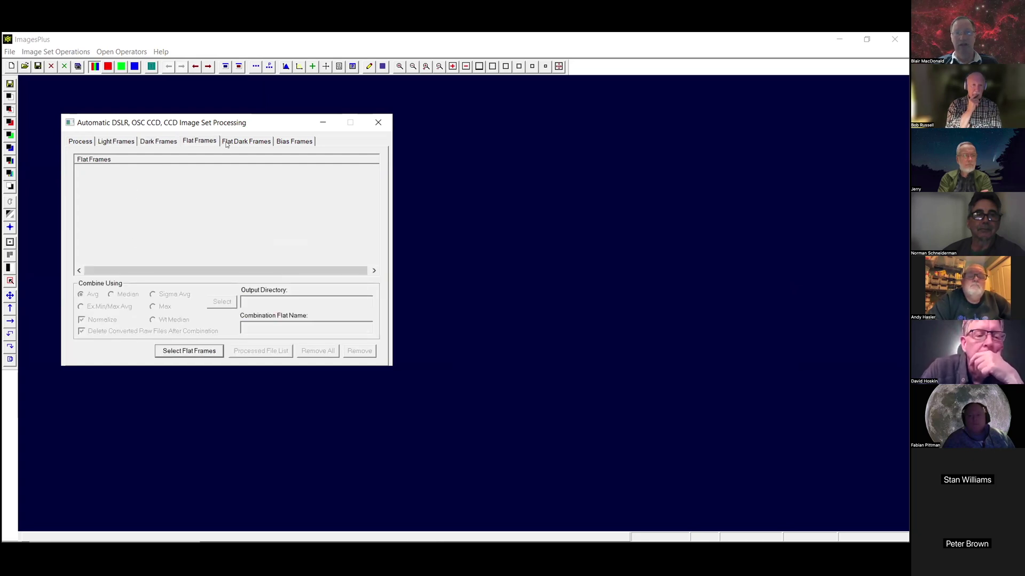
{"action": "left_click", "coordinate": [253, 143]}
{"action": "left_click", "coordinate": [293, 142]}
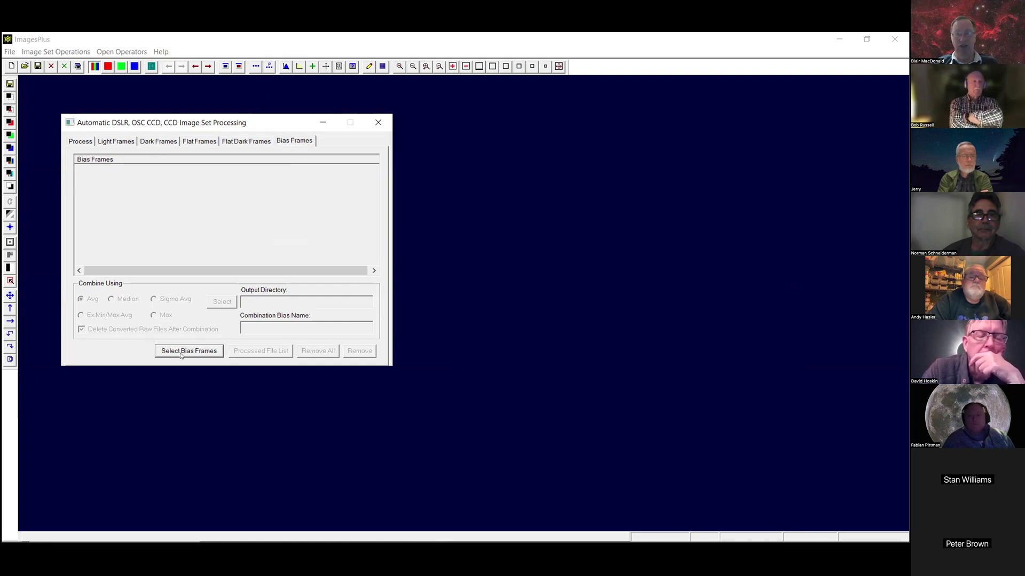
{"action": "left_click", "coordinate": [79, 141]}
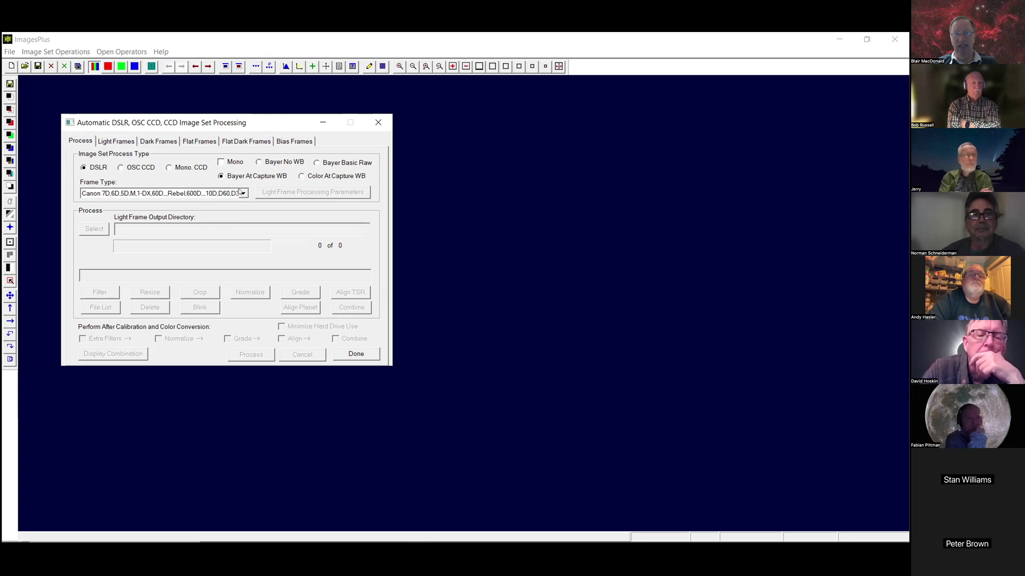
Set the image set process type to OSC CCD and look through the available frame types, keeping the current Canon type.
{"action": "left_click", "coordinate": [219, 195]}
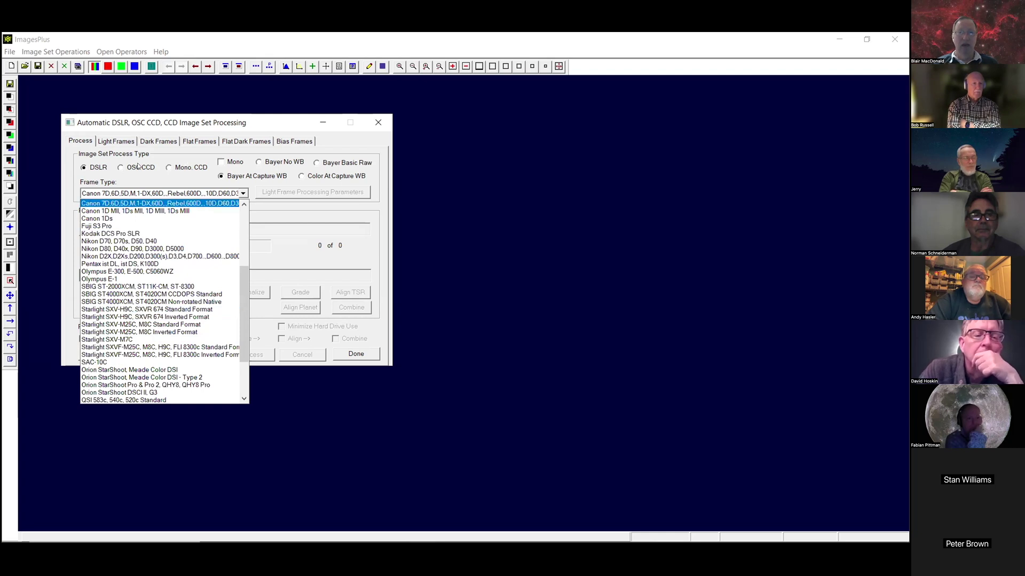
{"action": "left_click", "coordinate": [158, 172]}
{"action": "left_click", "coordinate": [139, 168]}
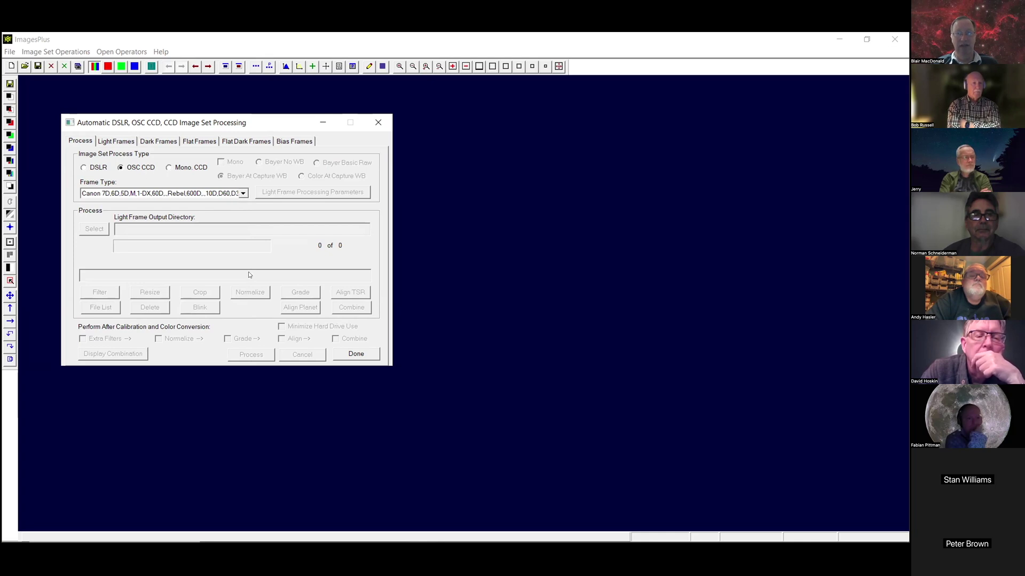
{"action": "left_click_drag", "start_coordinate": [244, 264], "coordinate": [246, 207]}
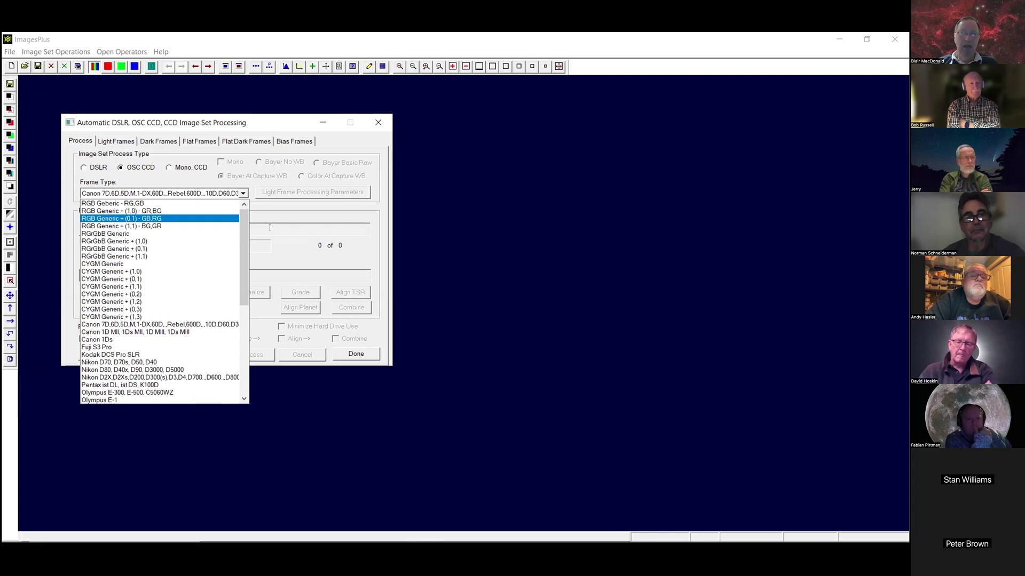
{"action": "left_click", "coordinate": [180, 164]}
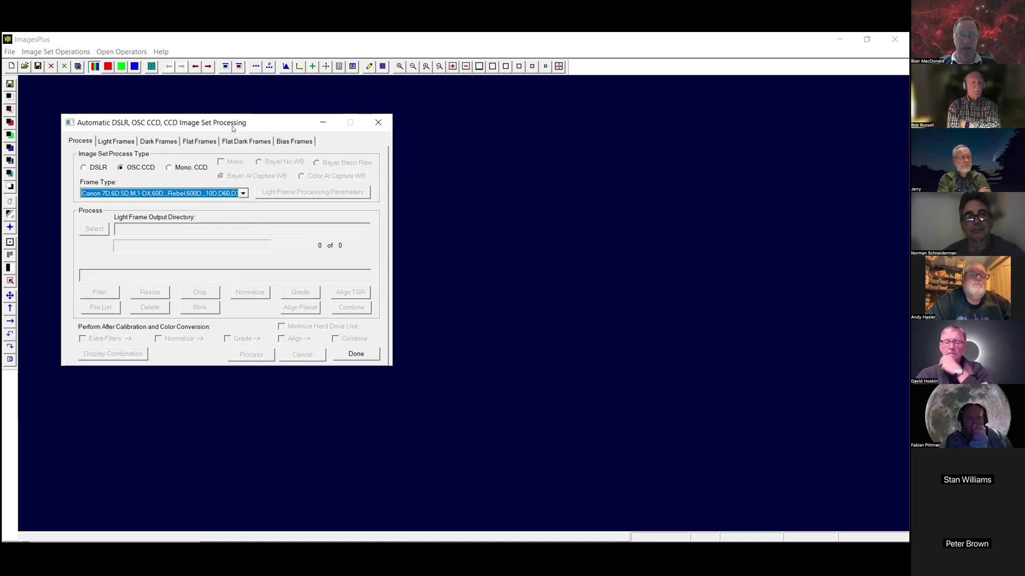
Add linear.tif as a light frame and return to the process settings.
{"action": "left_click", "coordinate": [110, 142]}
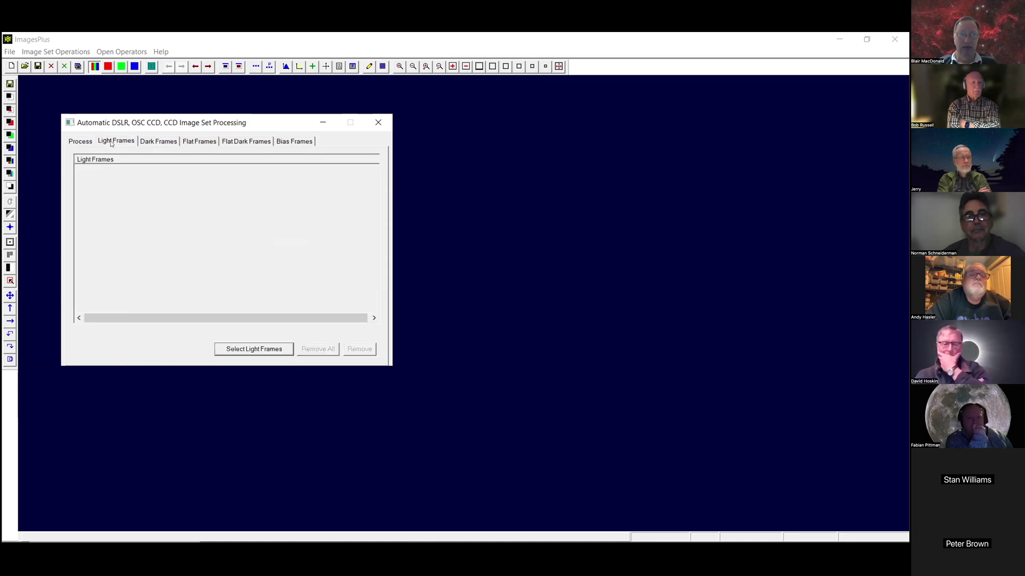
{"action": "left_click", "coordinate": [253, 348]}
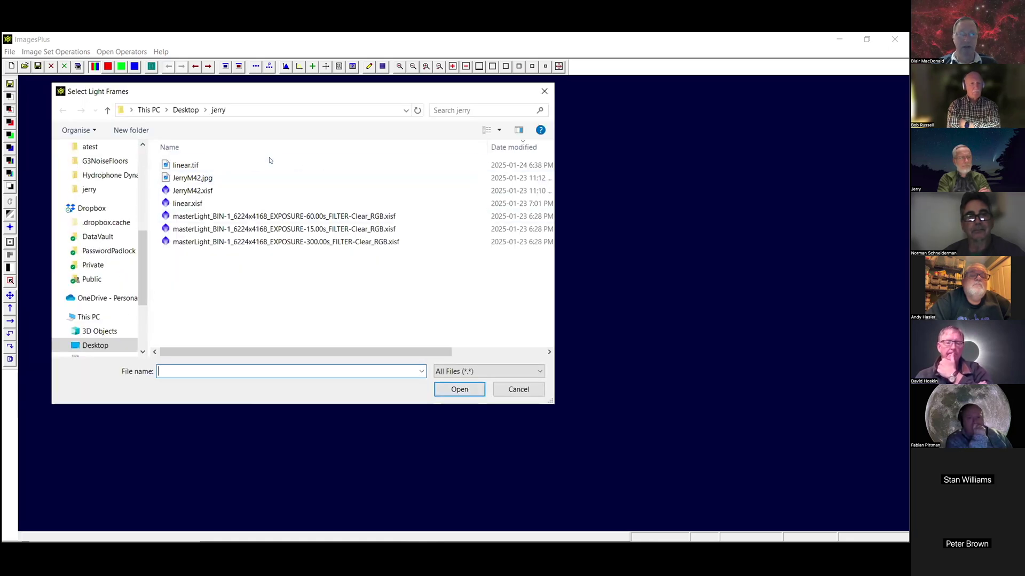
{"action": "double_click", "coordinate": [188, 166]}
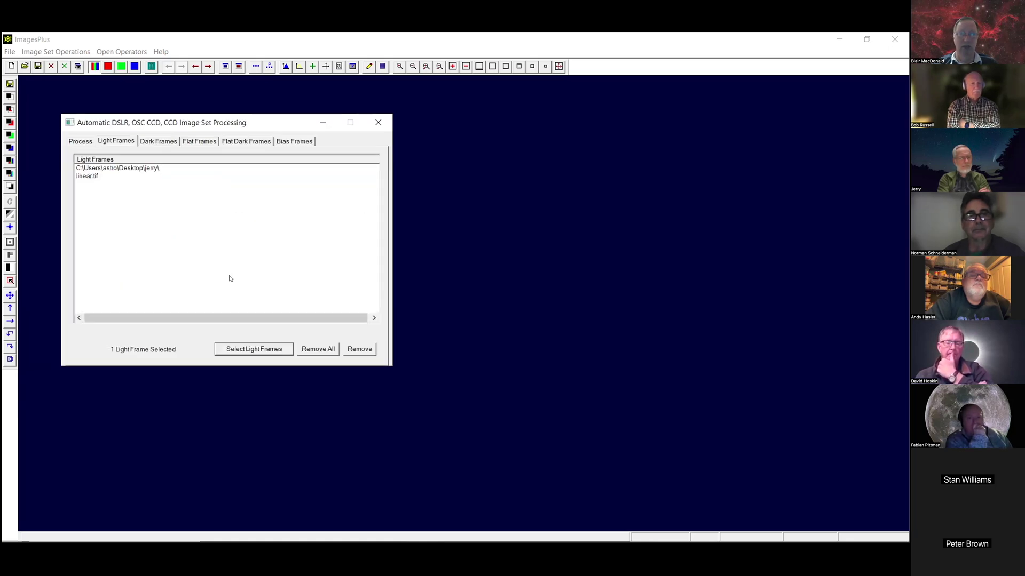
{"action": "left_click", "coordinate": [80, 141]}
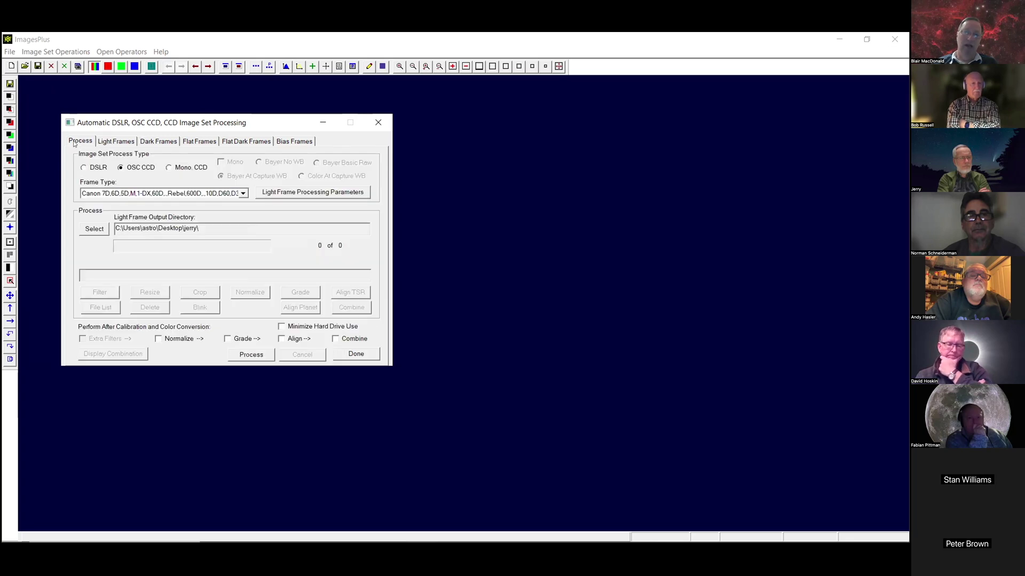
Review the light frame processing parameters, cancel without changes and close the image set processing dialog.
{"action": "left_click", "coordinate": [291, 194]}
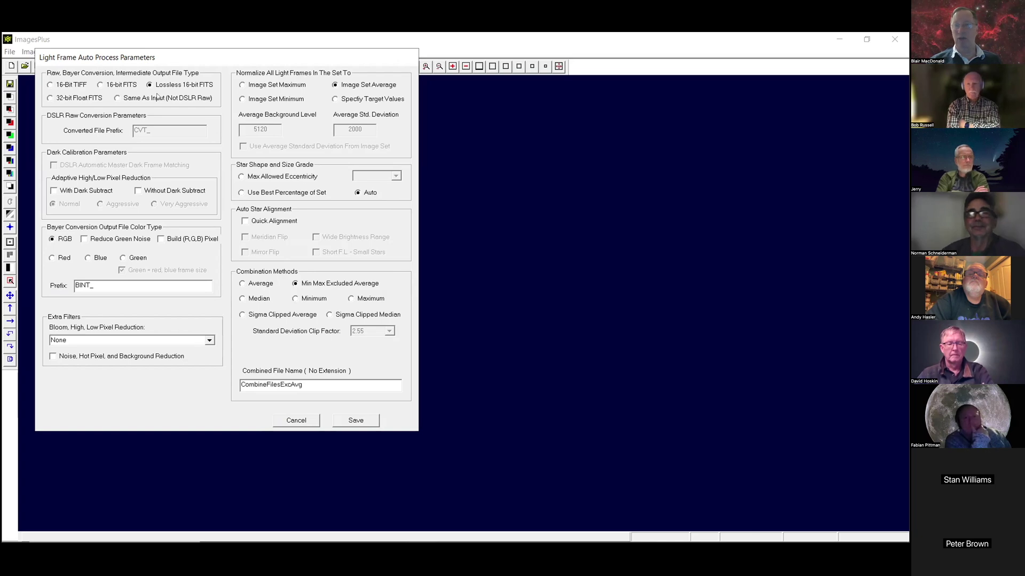
{"action": "left_click_drag", "start_coordinate": [172, 60], "coordinate": [159, 90]}
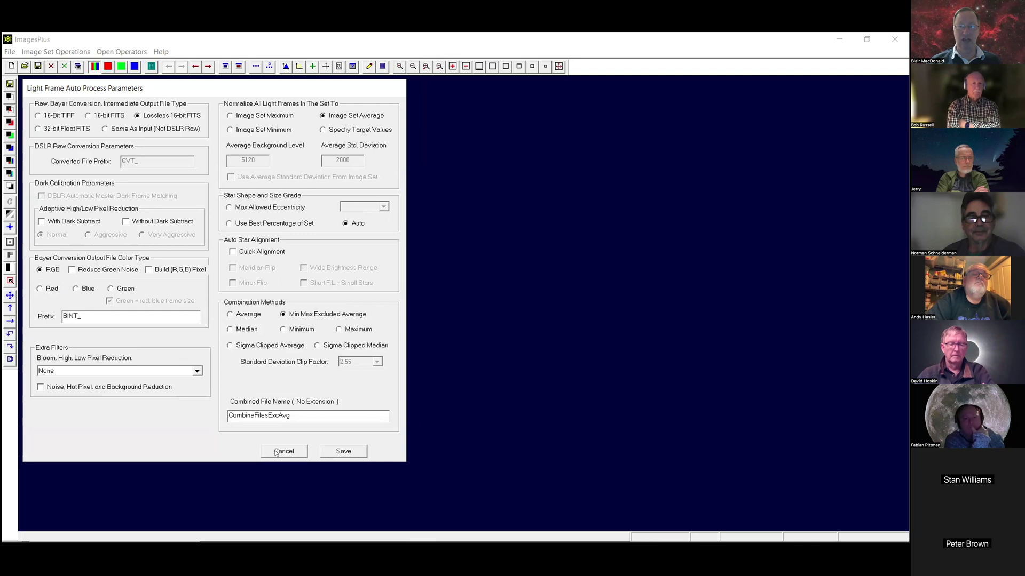
{"action": "key", "text": "Escape"}
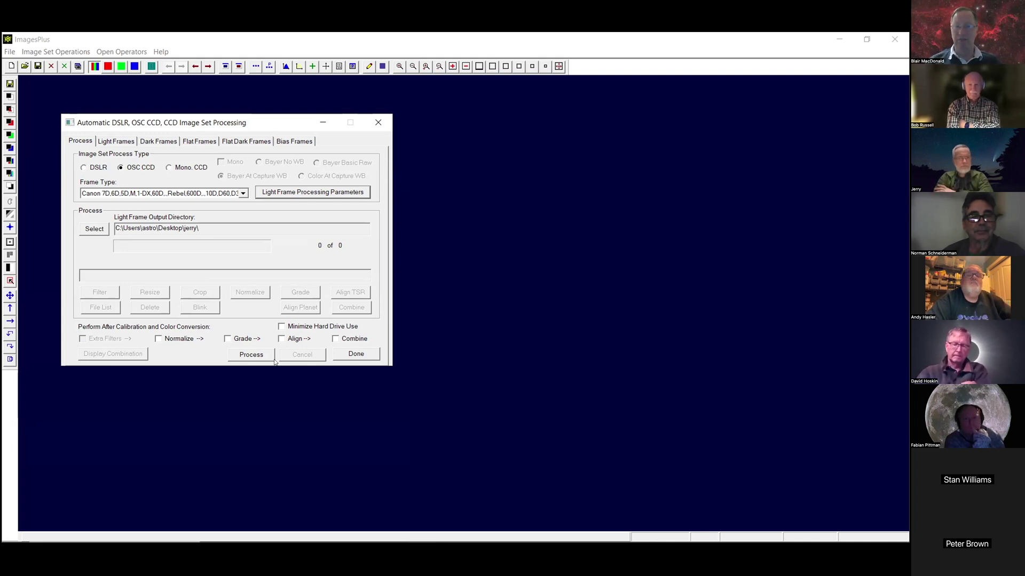
{"action": "left_click", "coordinate": [356, 354]}
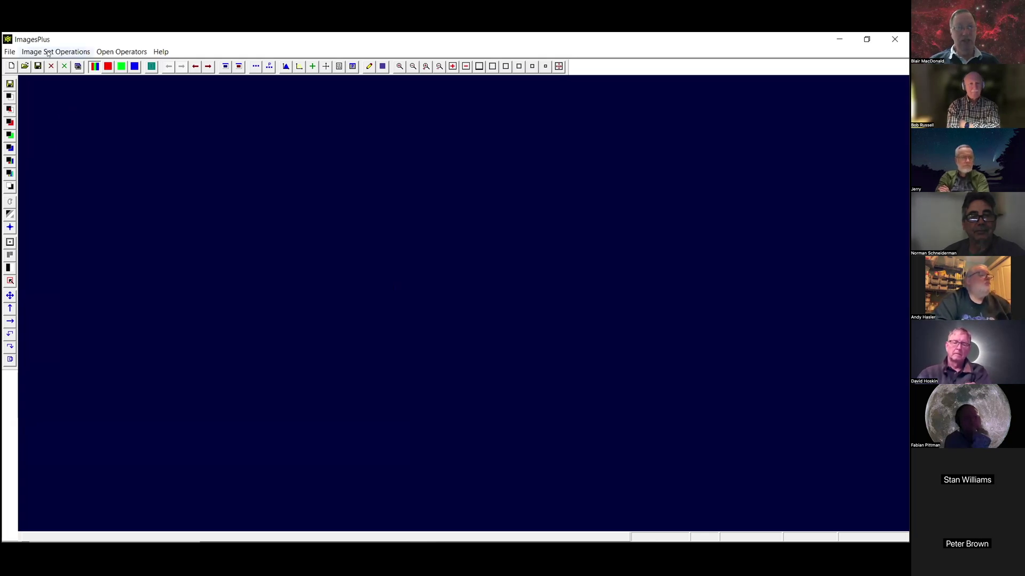
{"action": "left_click", "coordinate": [49, 53]}
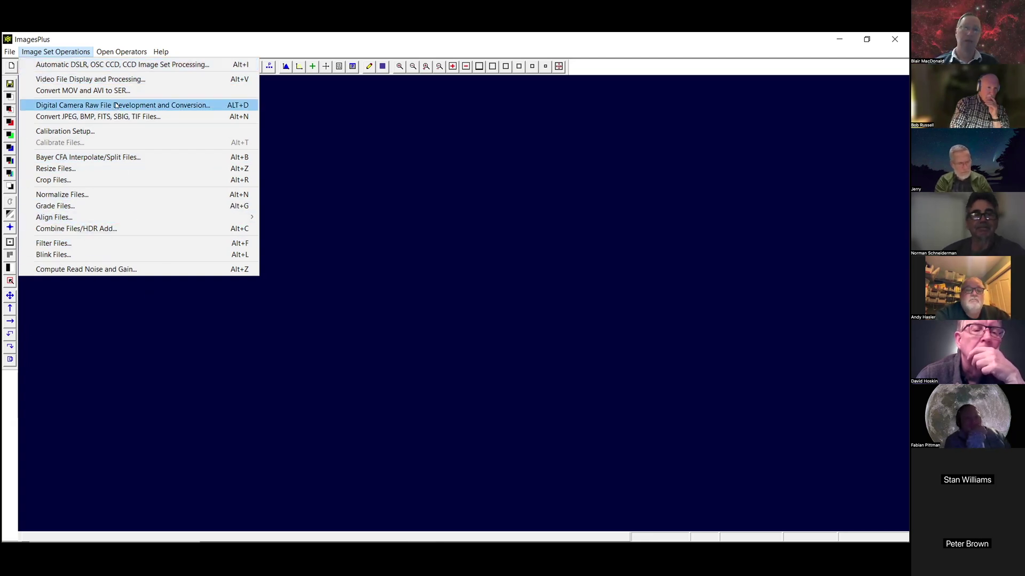
{"action": "left_click", "coordinate": [370, 161]}
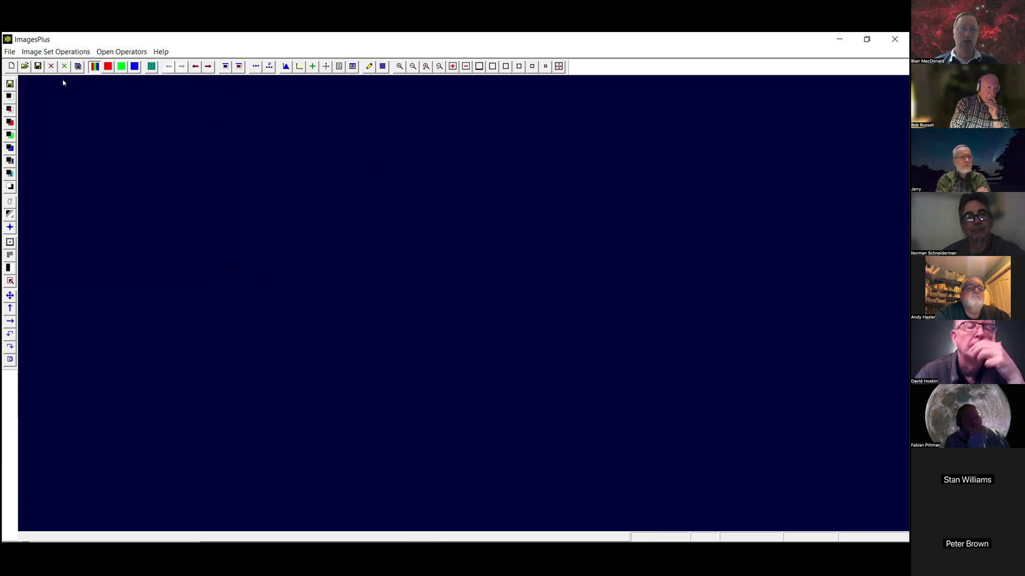
Open the linear.tif image.
{"action": "left_click", "coordinate": [25, 67]}
{"action": "left_click", "coordinate": [132, 142]}
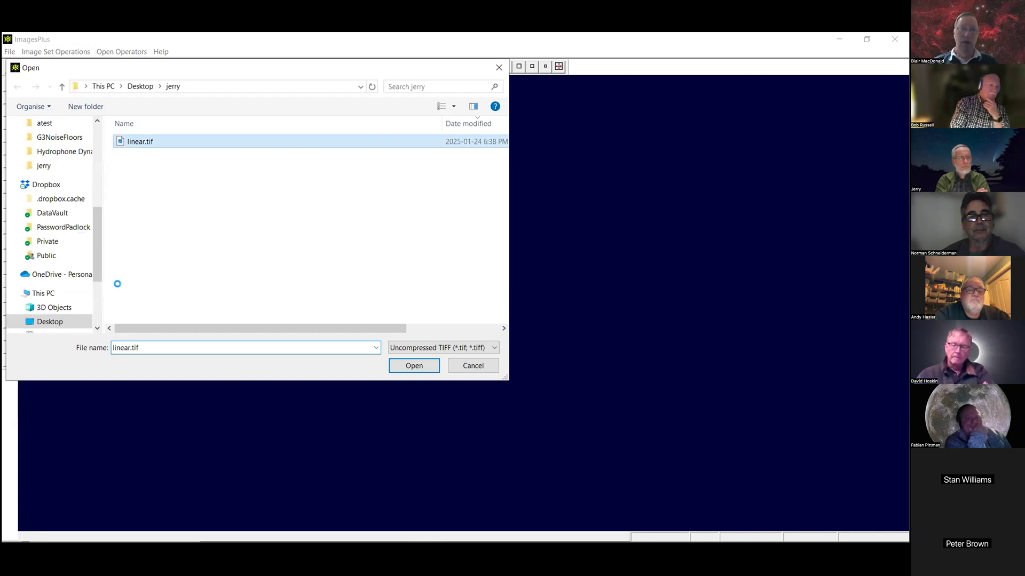
{"action": "key", "text": "Return"}
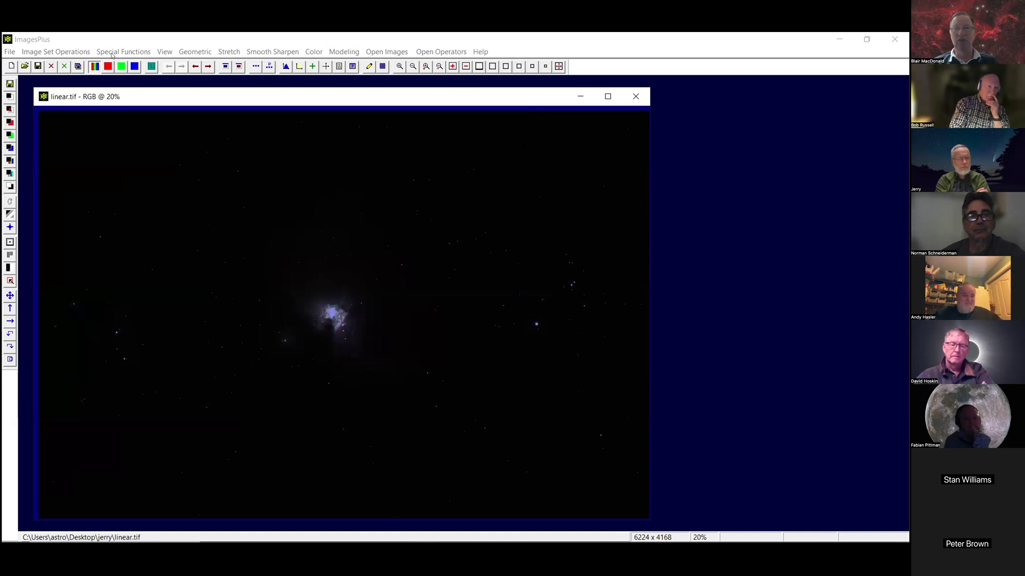
{"action": "left_click", "coordinate": [165, 52]}
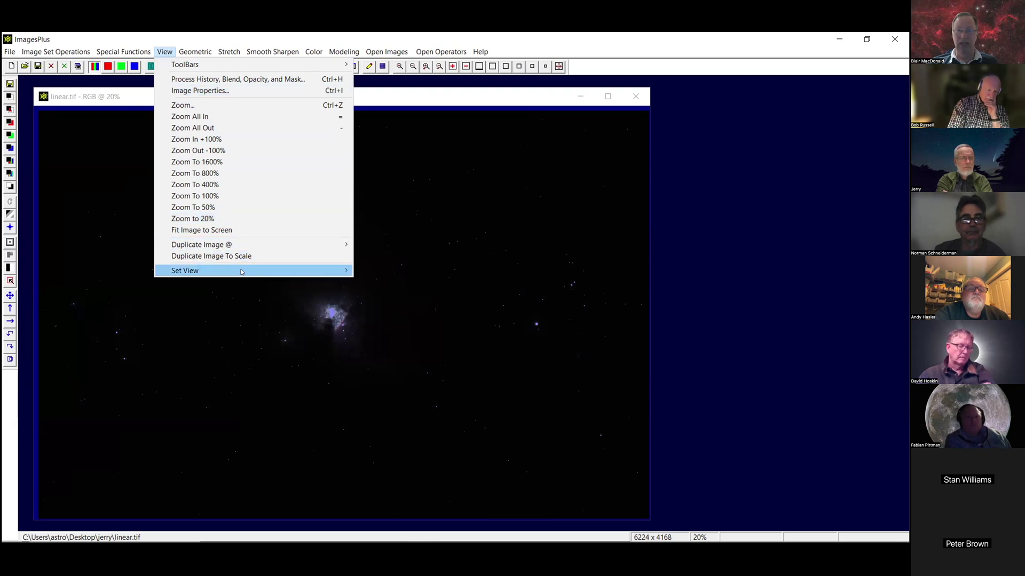
{"action": "left_click", "coordinate": [432, 101]}
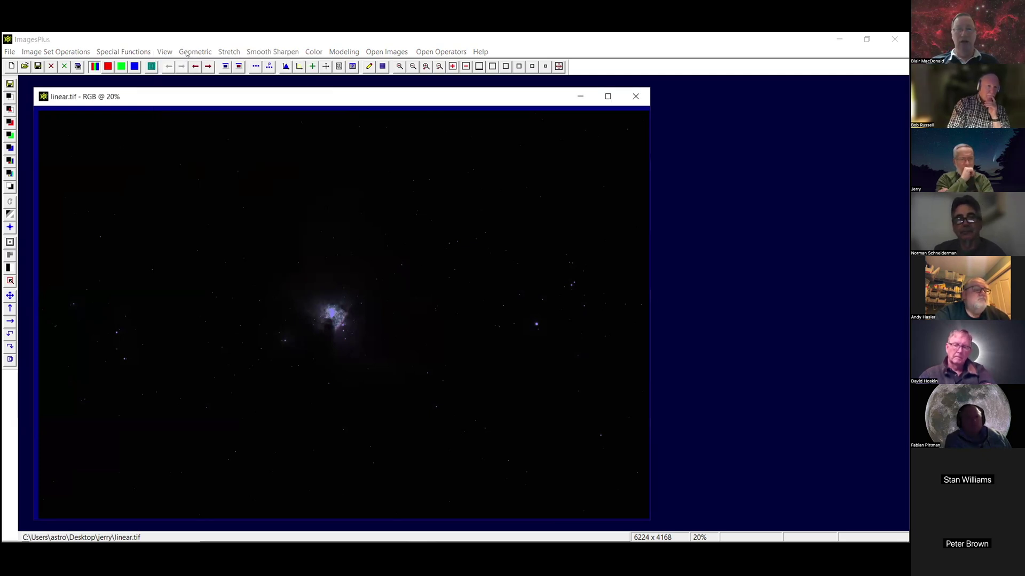
{"action": "left_click", "coordinate": [187, 53]}
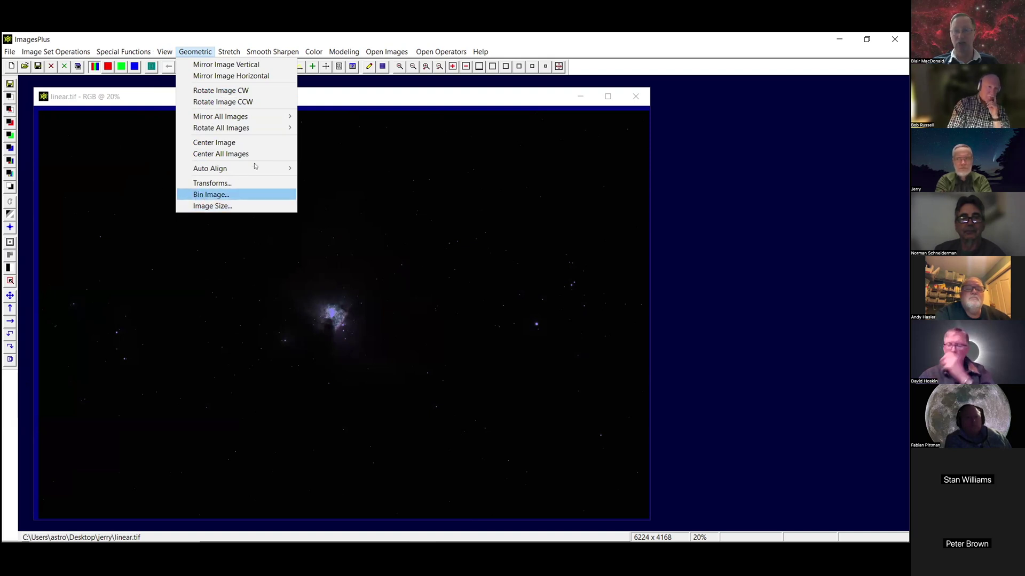
{"action": "left_click", "coordinate": [304, 95]}
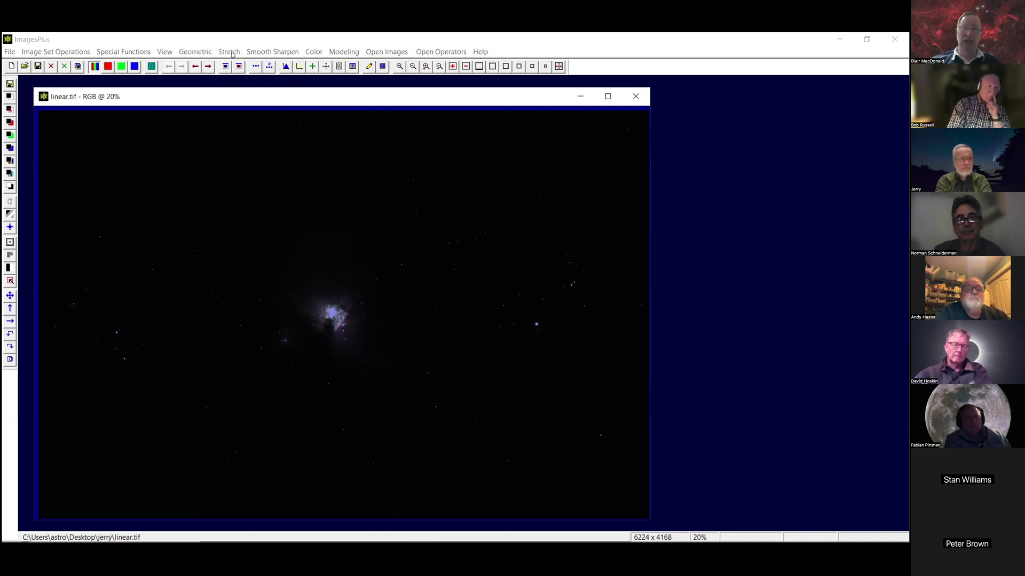
Review the Levels settings for linear.tif and close them without changes.
{"action": "left_click", "coordinate": [231, 52]}
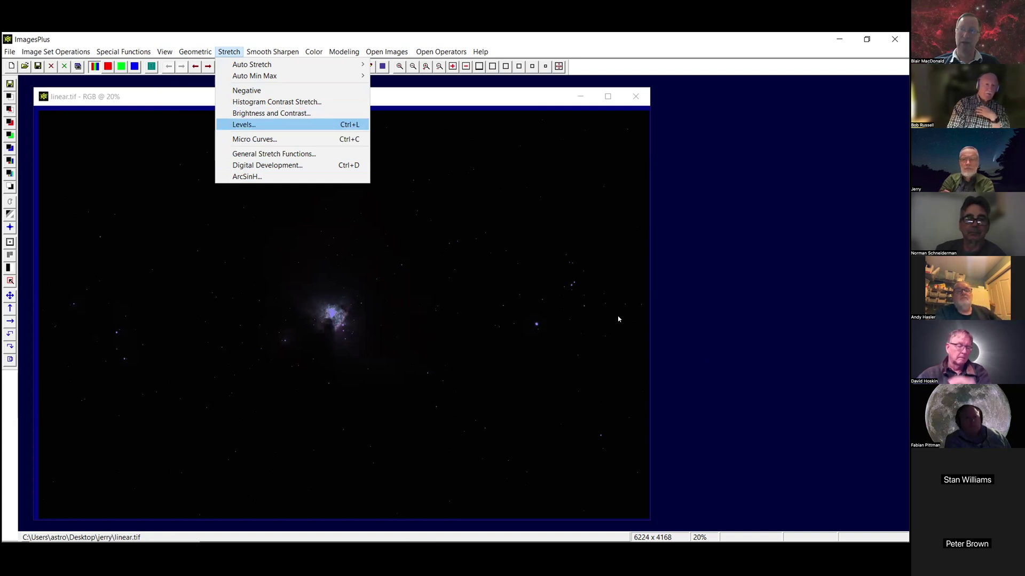
{"action": "key", "text": "Return"}
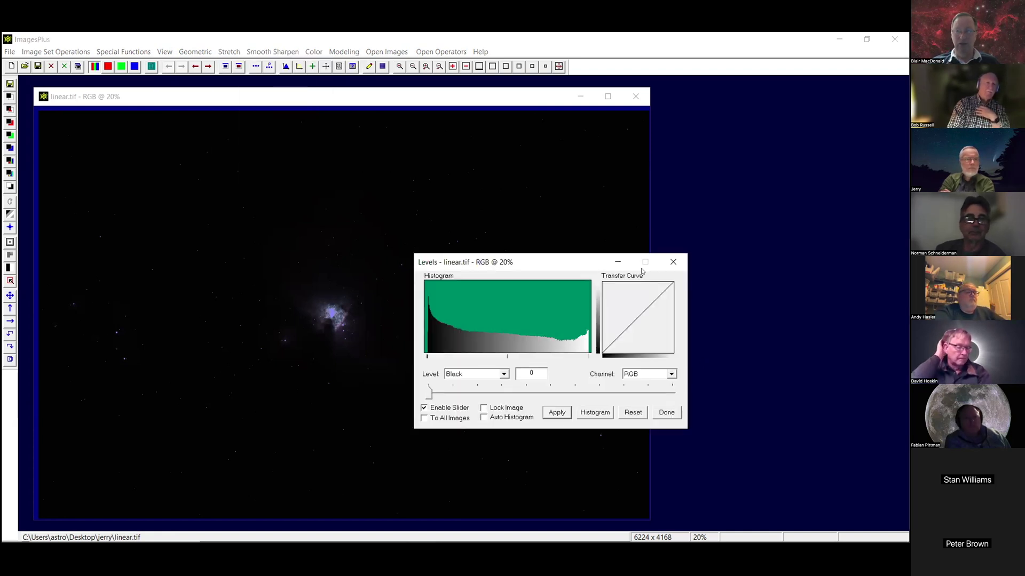
{"action": "left_click", "coordinate": [673, 261]}
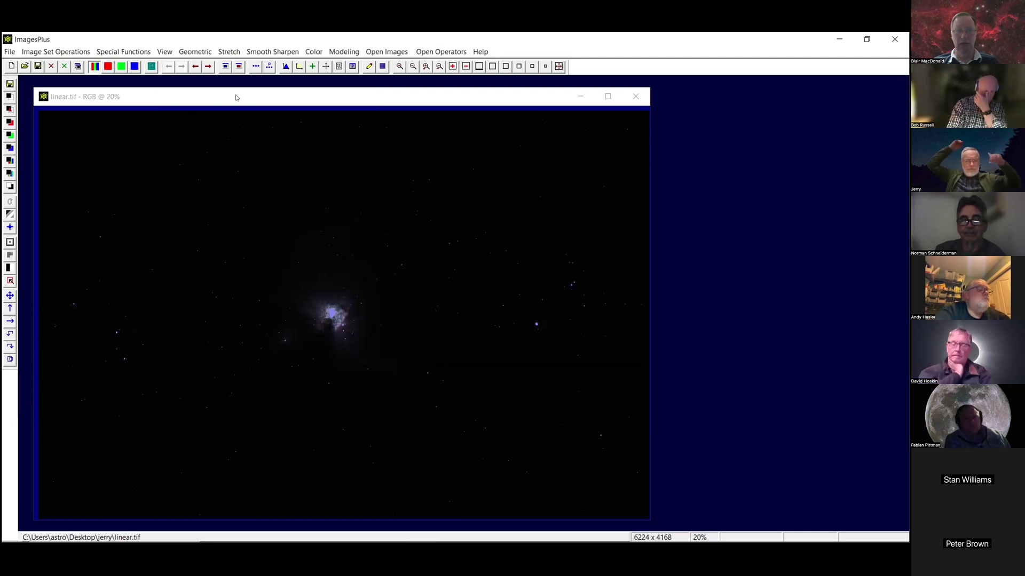
Try an S-shaped Micro Curves adjustment with the minimum at 10015 and the maximum at 41816, and finish without applying it.
{"action": "left_click", "coordinate": [229, 52]}
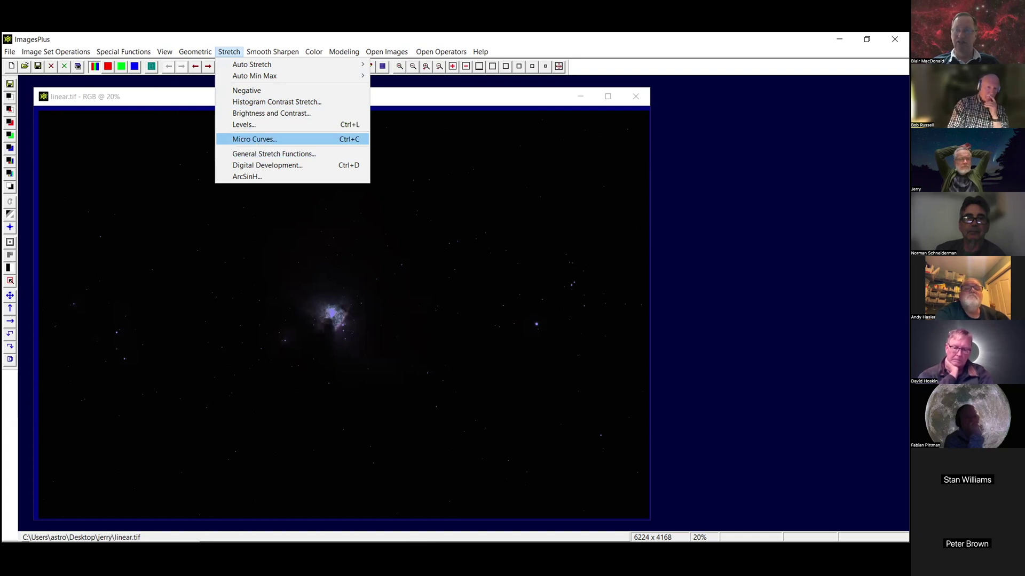
{"action": "key", "text": "Return"}
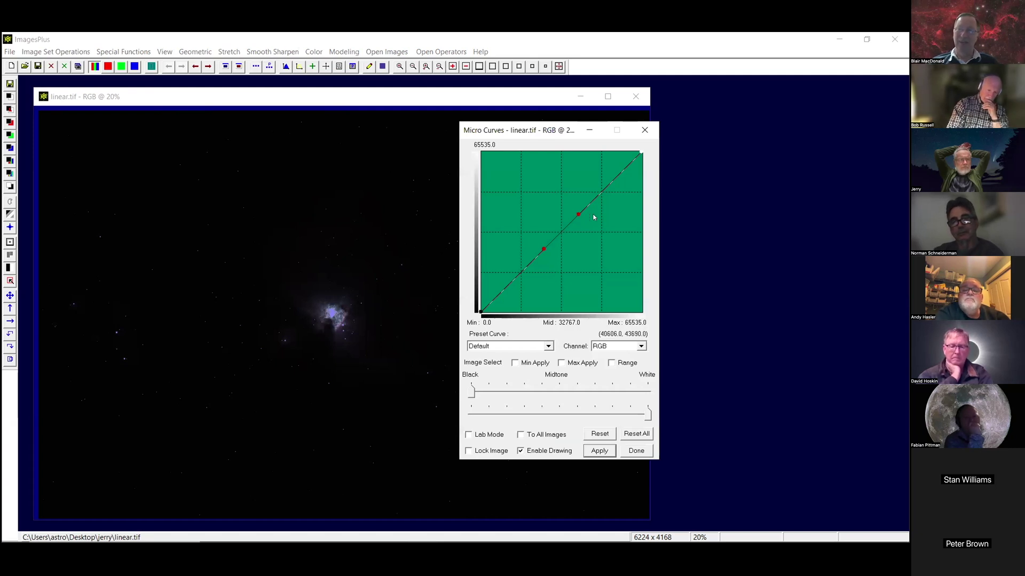
{"action": "left_click_drag", "start_coordinate": [579, 214], "coordinate": [546, 176]}
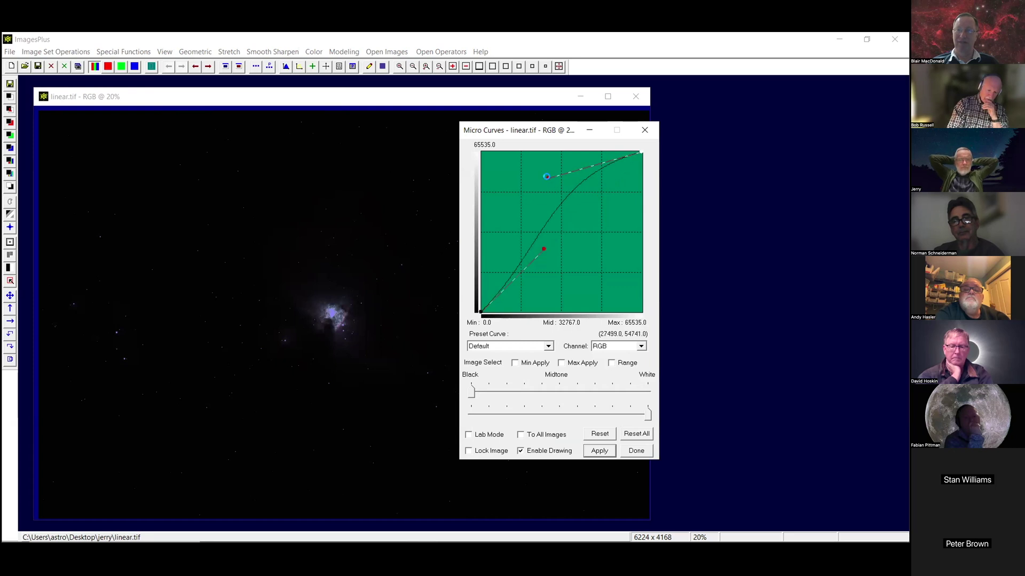
{"action": "left_click_drag", "start_coordinate": [544, 249], "coordinate": [552, 283]}
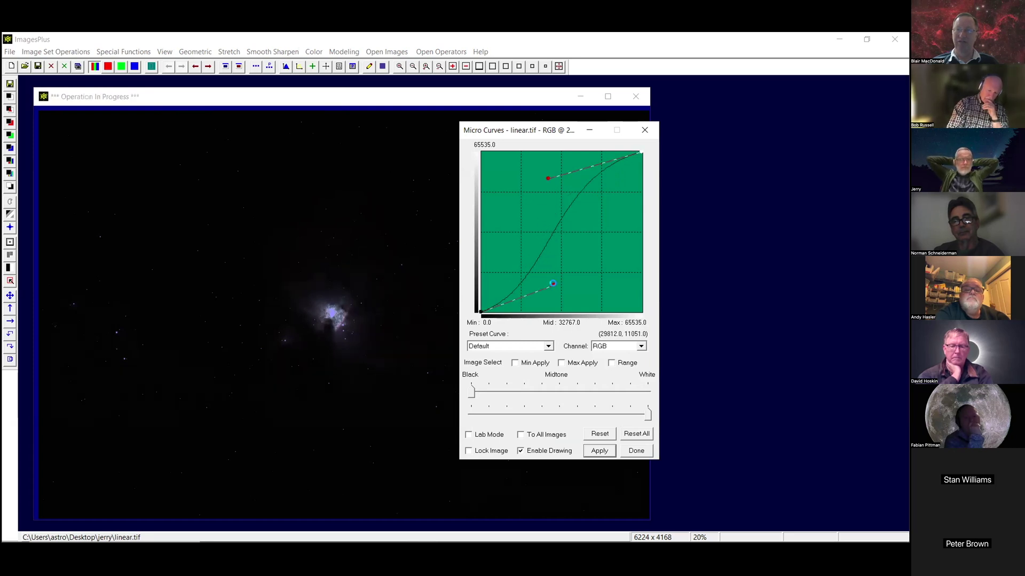
{"action": "left_click_drag", "start_coordinate": [468, 393], "coordinate": [498, 393]}
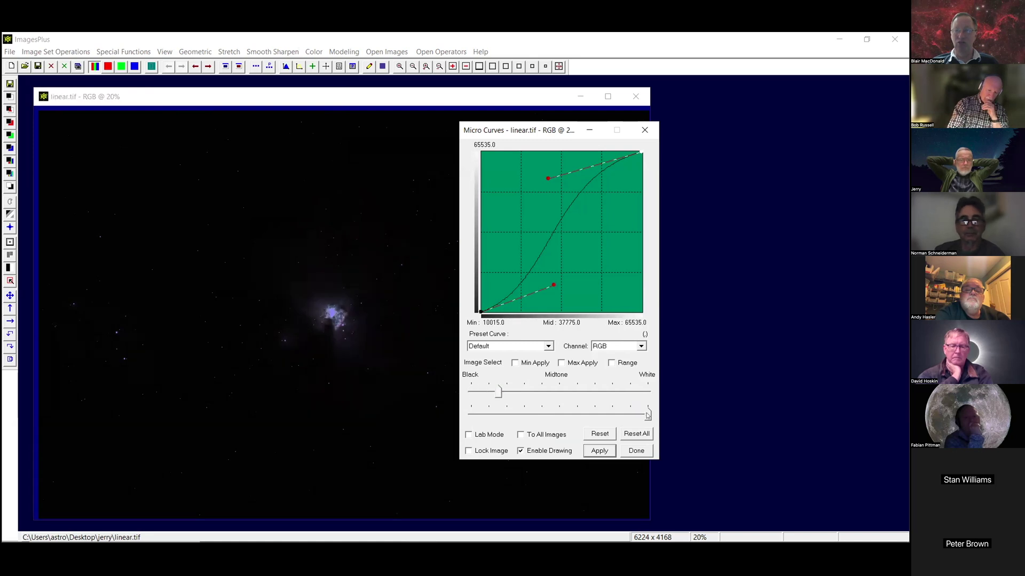
{"action": "left_click_drag", "start_coordinate": [647, 415], "coordinate": [584, 415]}
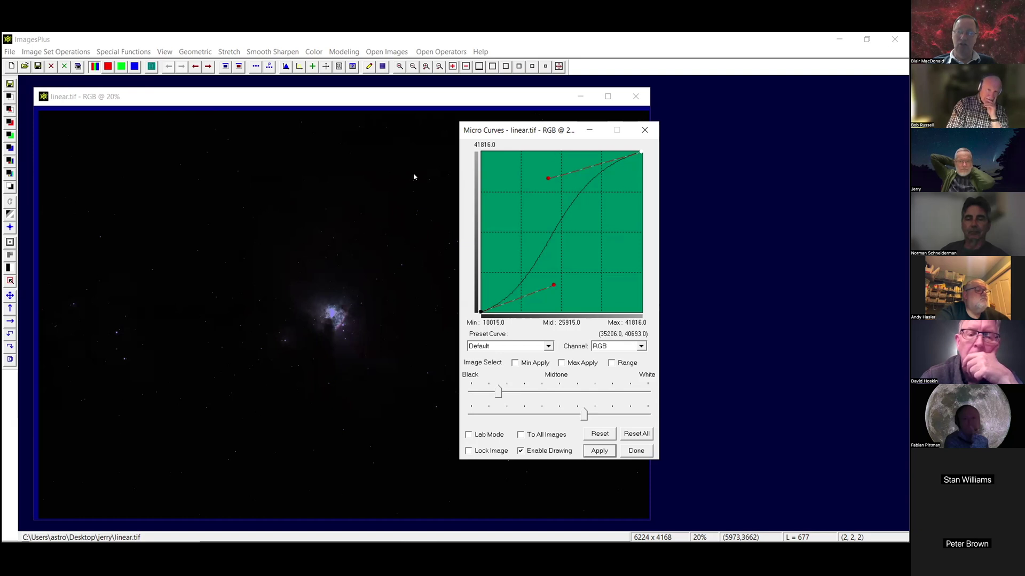
{"action": "left_click", "coordinate": [634, 452]}
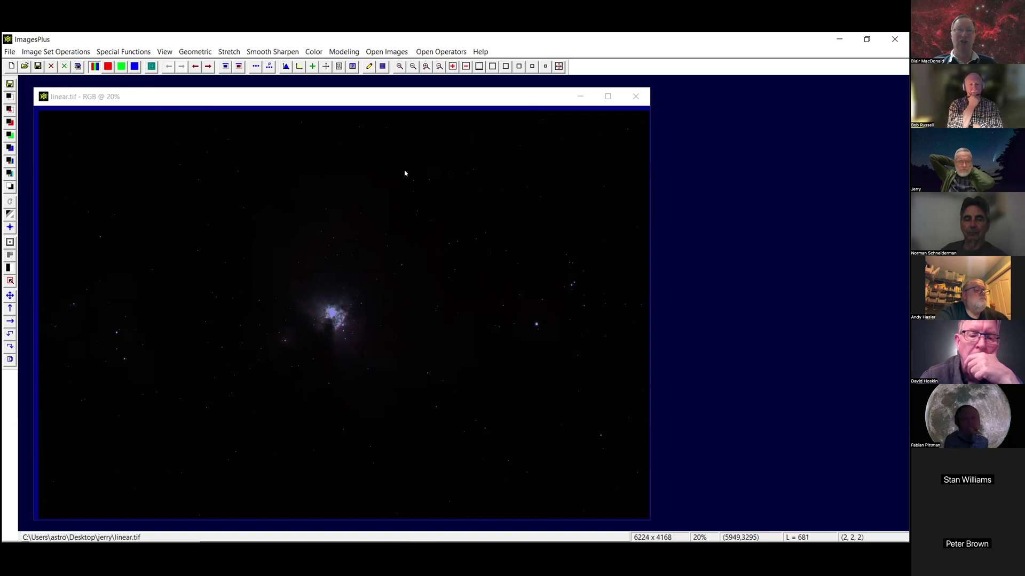
Review the Standard Smoothing and Noise Reduction settings and the Multiresolution Smooth/Sharpen settings, closing both without changes.
{"action": "left_click", "coordinate": [278, 51]}
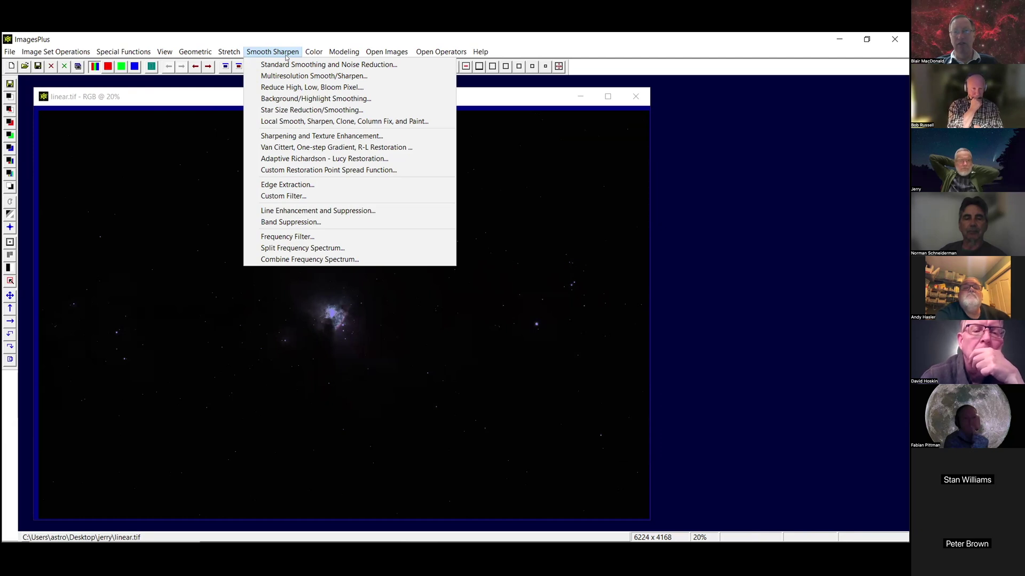
{"action": "left_click", "coordinate": [330, 65]}
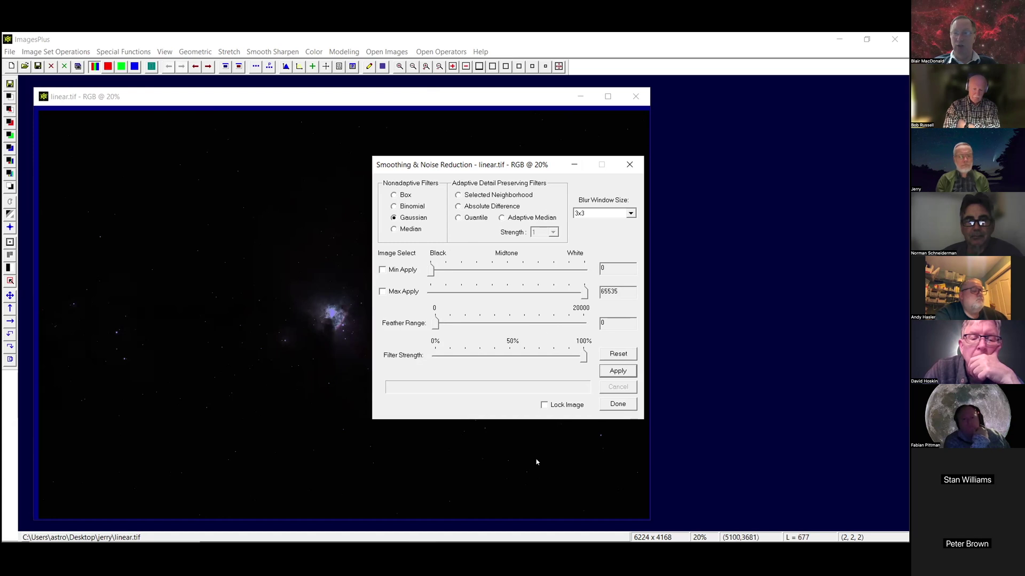
{"action": "left_click", "coordinate": [258, 53]}
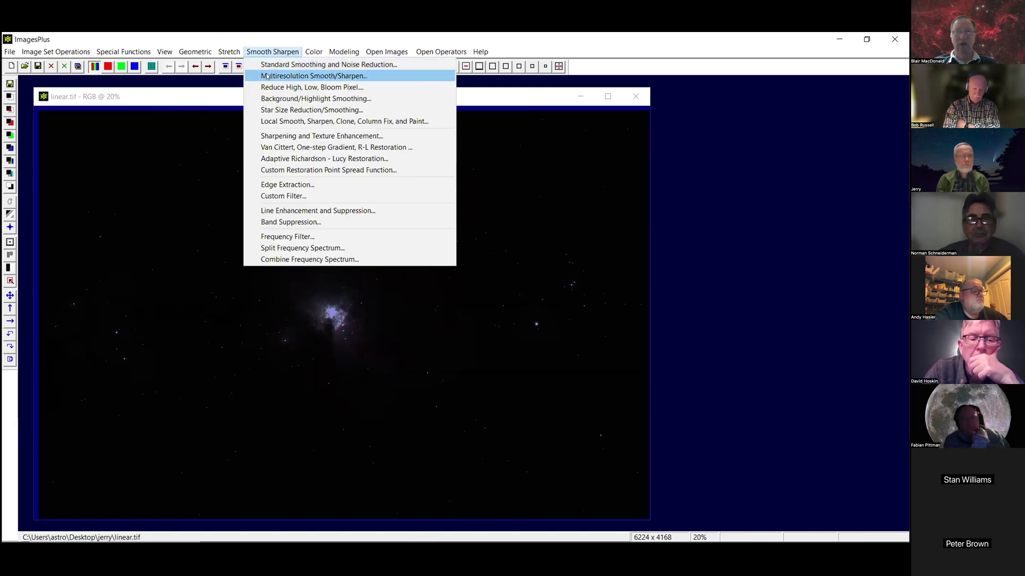
{"action": "left_click", "coordinate": [267, 76]}
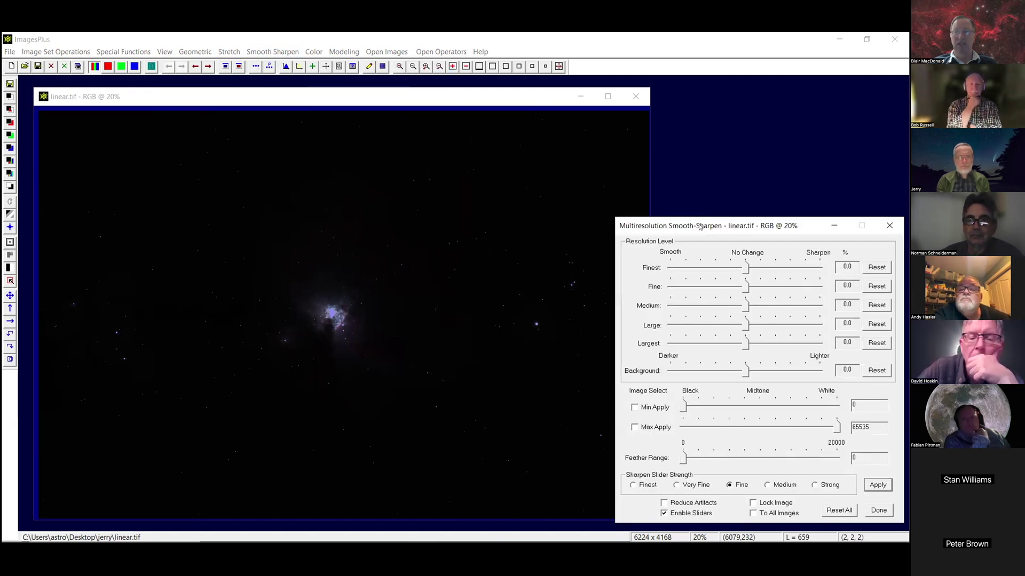
{"action": "left_click_drag", "start_coordinate": [700, 227], "coordinate": [437, 143]}
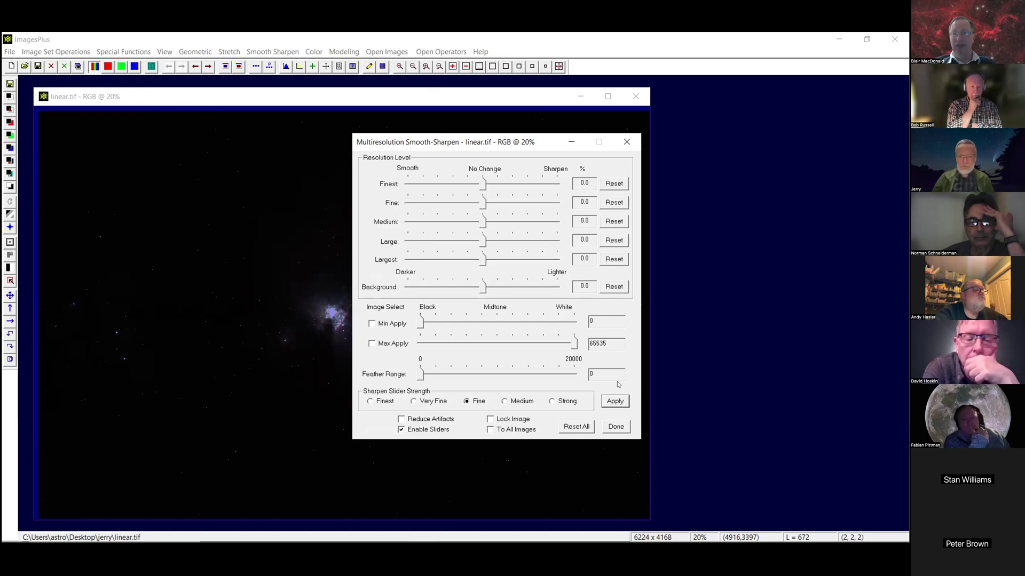
{"action": "left_click", "coordinate": [401, 429]}
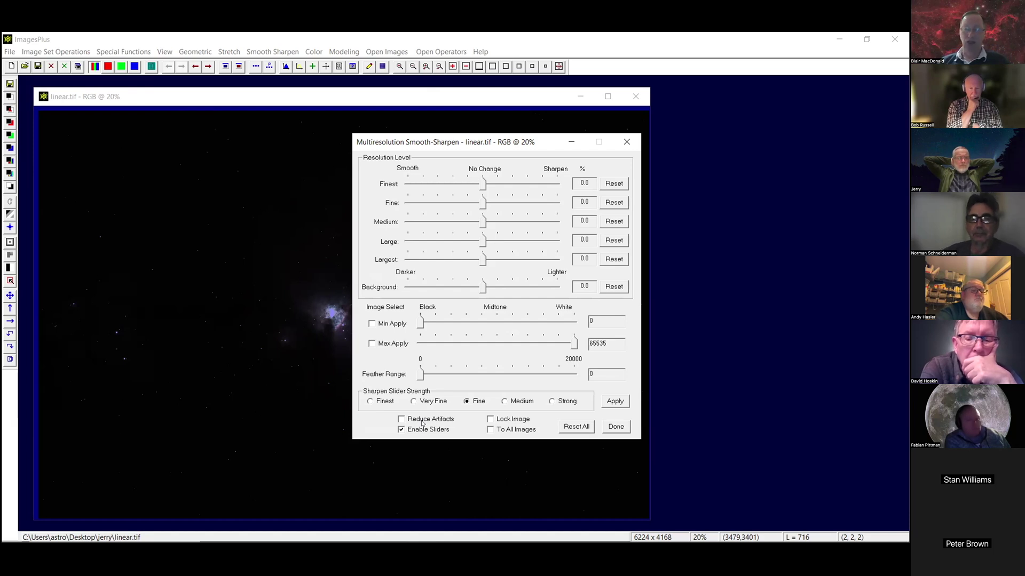
{"action": "left_click", "coordinate": [615, 427]}
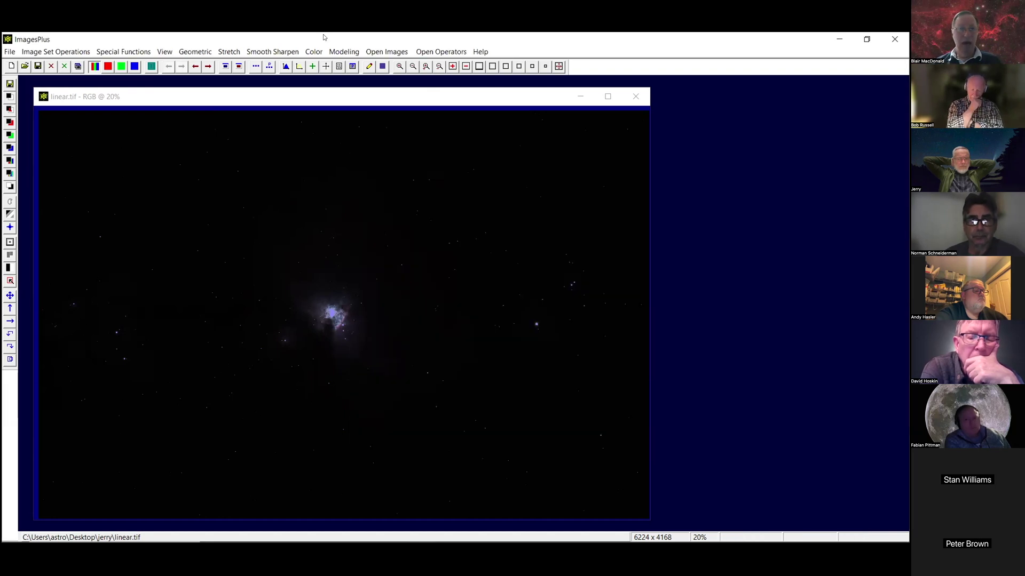
Sample the luminance and noise levels for Background/Highlight Smoothing from the bright nebula in the image.
{"action": "left_click", "coordinate": [277, 53]}
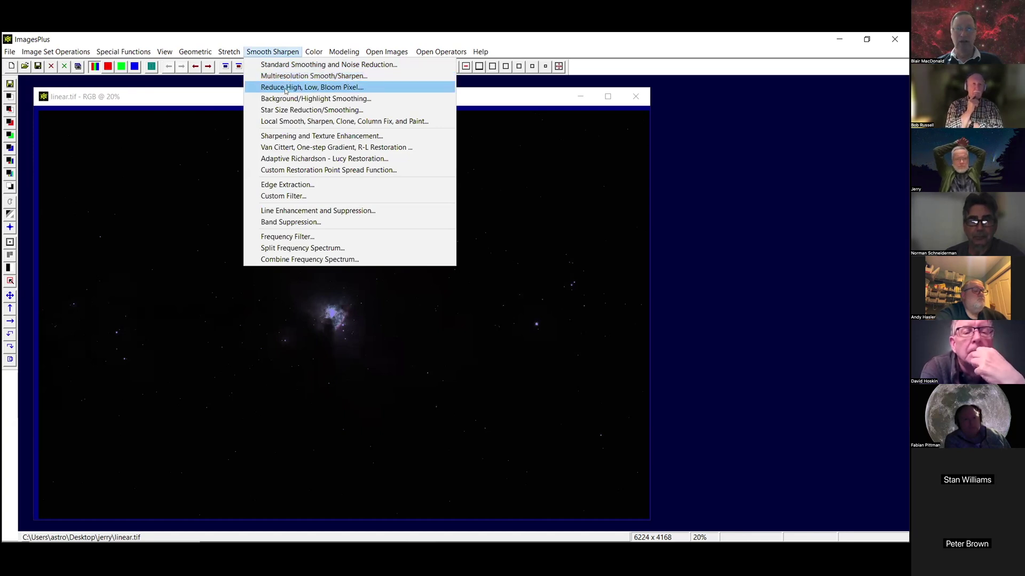
{"action": "left_click", "coordinate": [315, 100]}
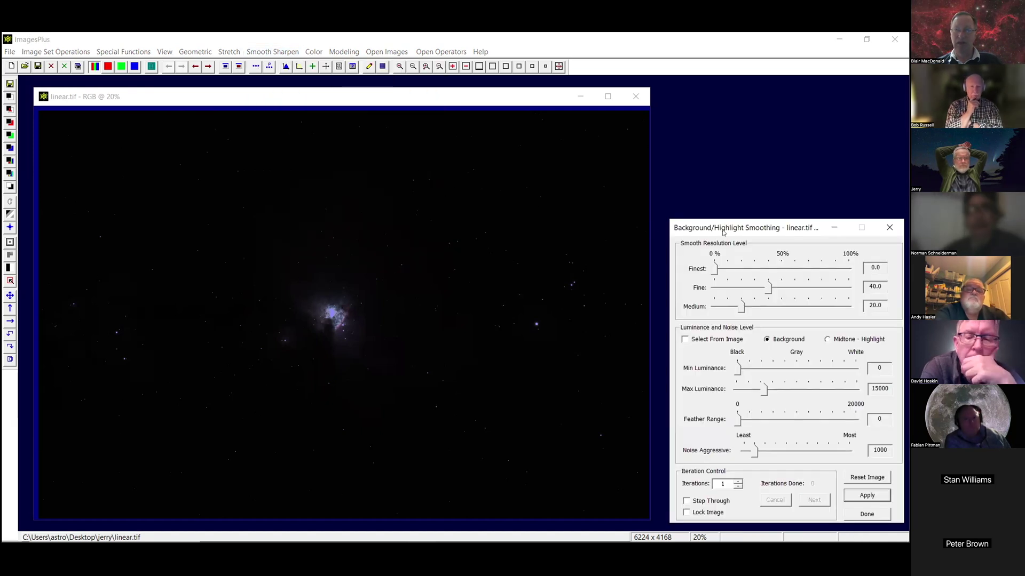
{"action": "left_click_drag", "start_coordinate": [712, 228], "coordinate": [409, 144]}
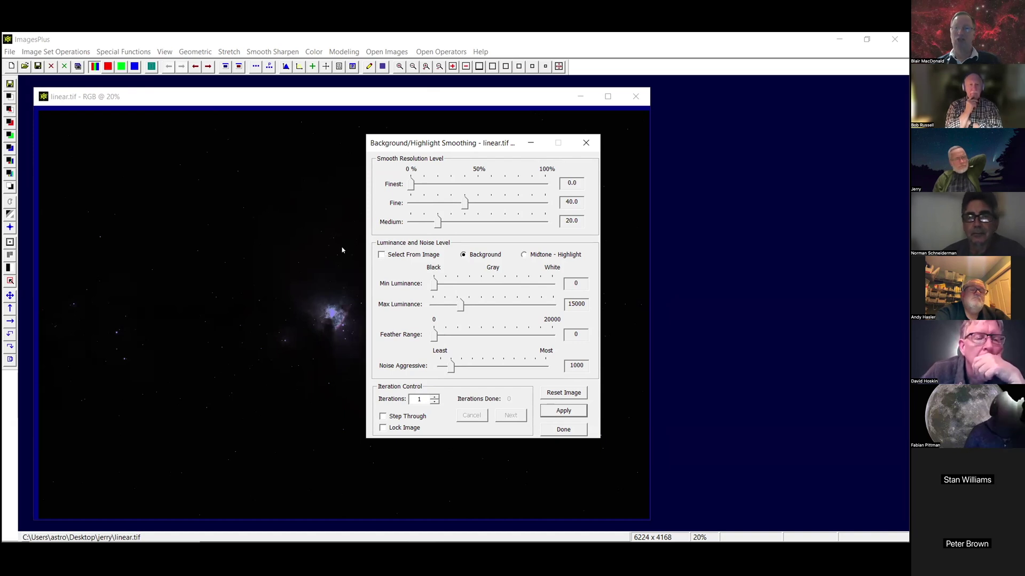
{"action": "key", "text": "space"}
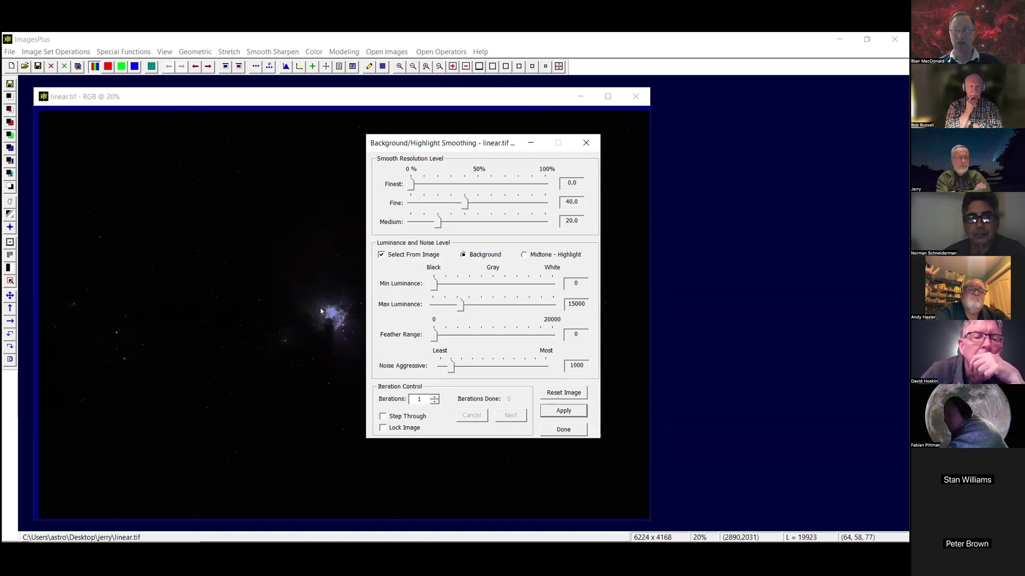
{"action": "left_click", "coordinate": [321, 311]}
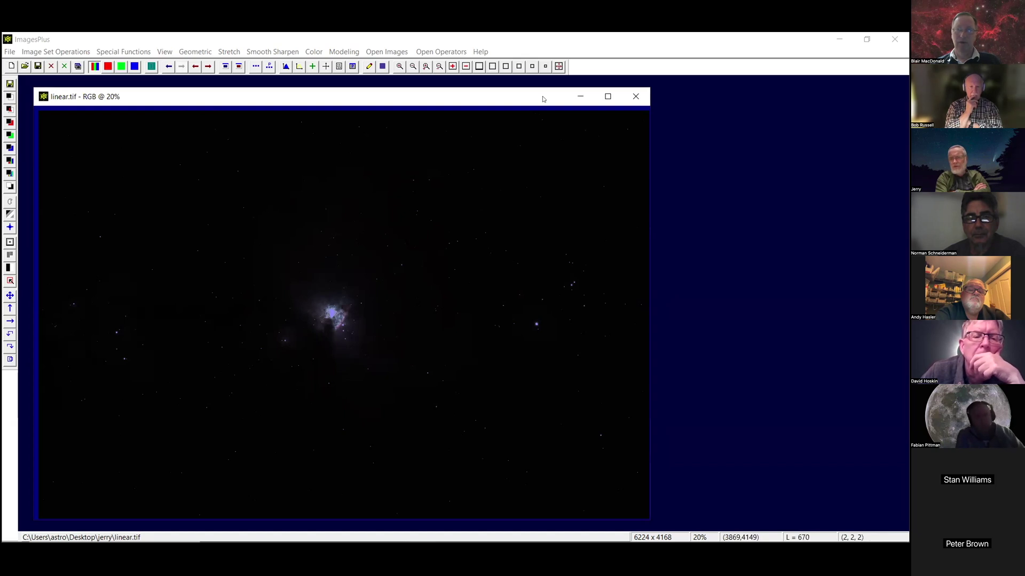
{"action": "left_click_drag", "start_coordinate": [377, 96], "coordinate": [375, 384]}
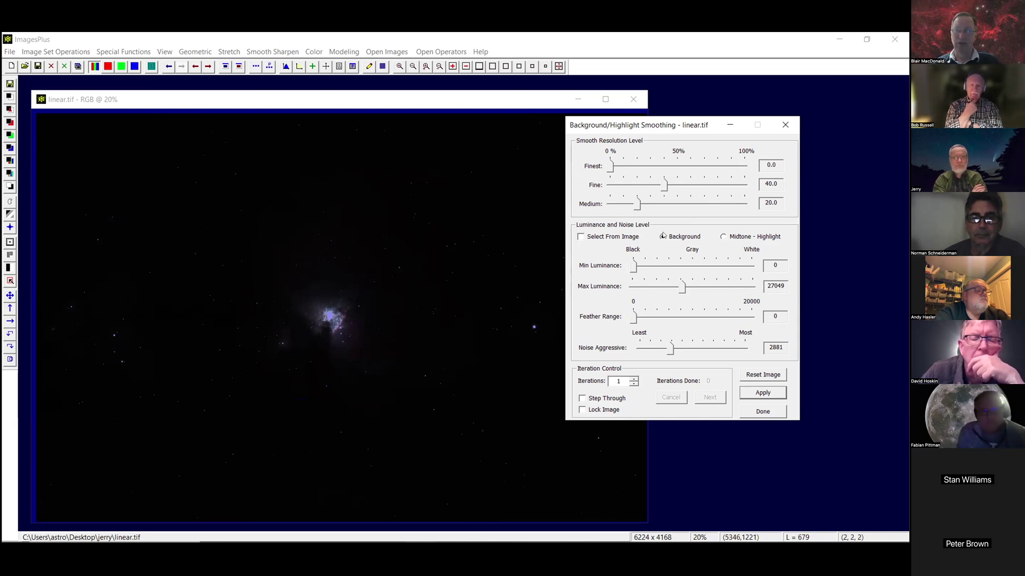
Compare the Midtone - Highlight and Background smoothing presets, leave Background selected and close the tool without applying.
{"action": "left_click", "coordinate": [723, 238]}
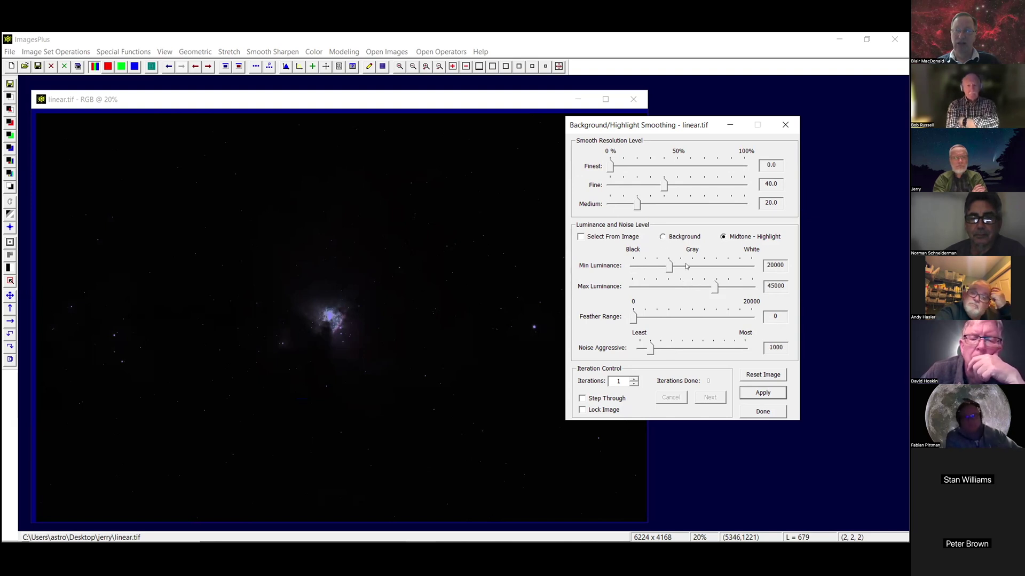
{"action": "left_click", "coordinate": [662, 237]}
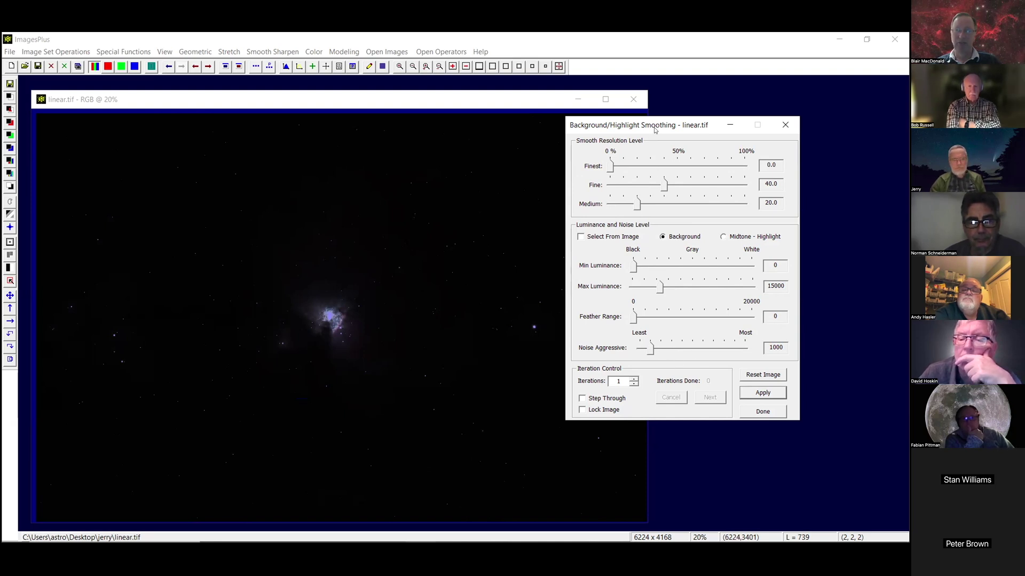
{"action": "left_click_drag", "start_coordinate": [655, 130], "coordinate": [588, 126]}
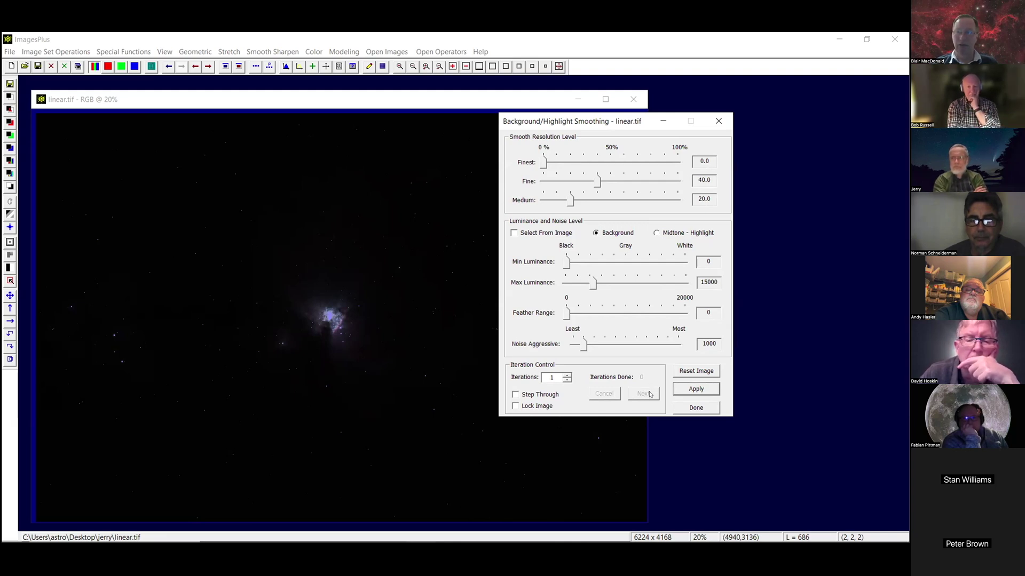
{"action": "left_click", "coordinate": [694, 408]}
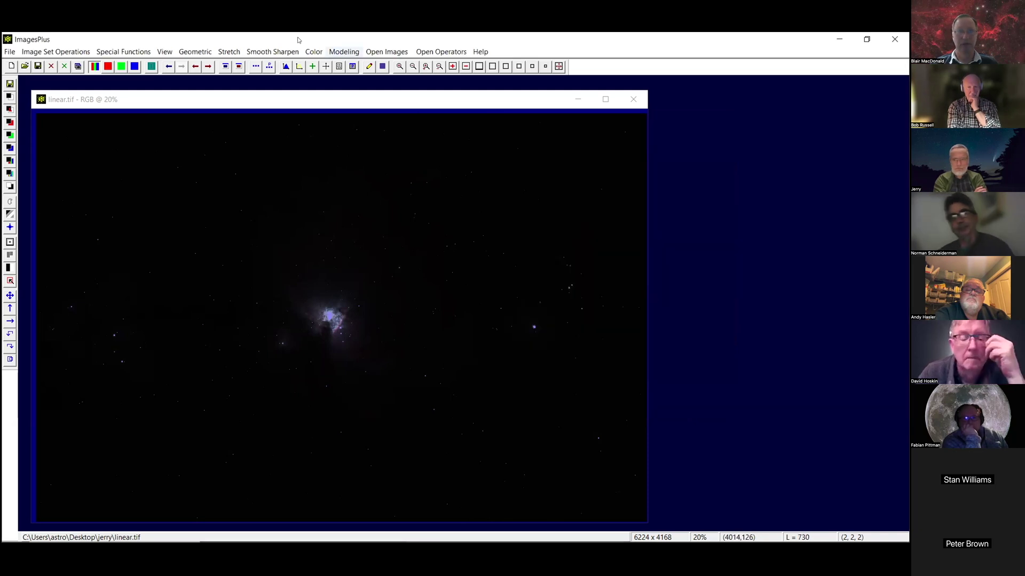
Review the local smooth, sharpen, clone, column fix and paint effects and close them without choosing one.
{"action": "left_click", "coordinate": [271, 52]}
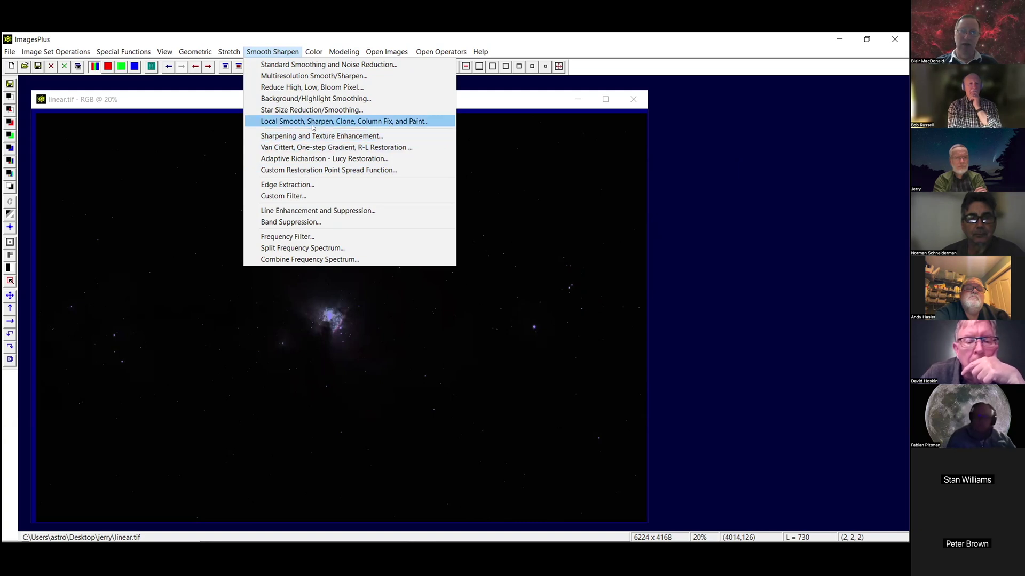
{"action": "left_click", "coordinate": [344, 122]}
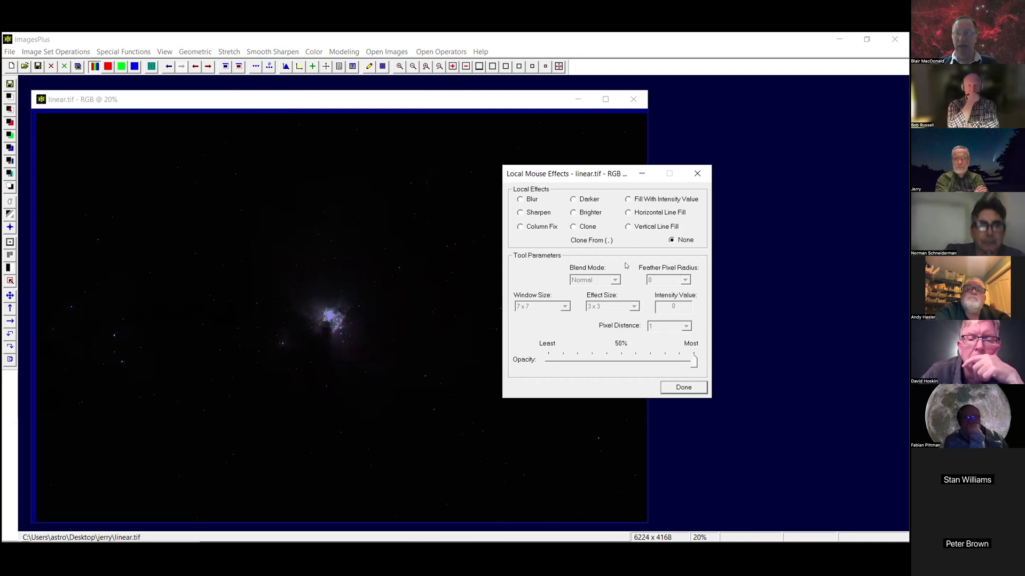
{"action": "left_click", "coordinate": [683, 388]}
Review Adaptive Richardson-Lucy Restoration and the Custom Point Spread Function grid at a size of 13 x 13, closing without saving.
{"action": "left_click", "coordinate": [280, 53]}
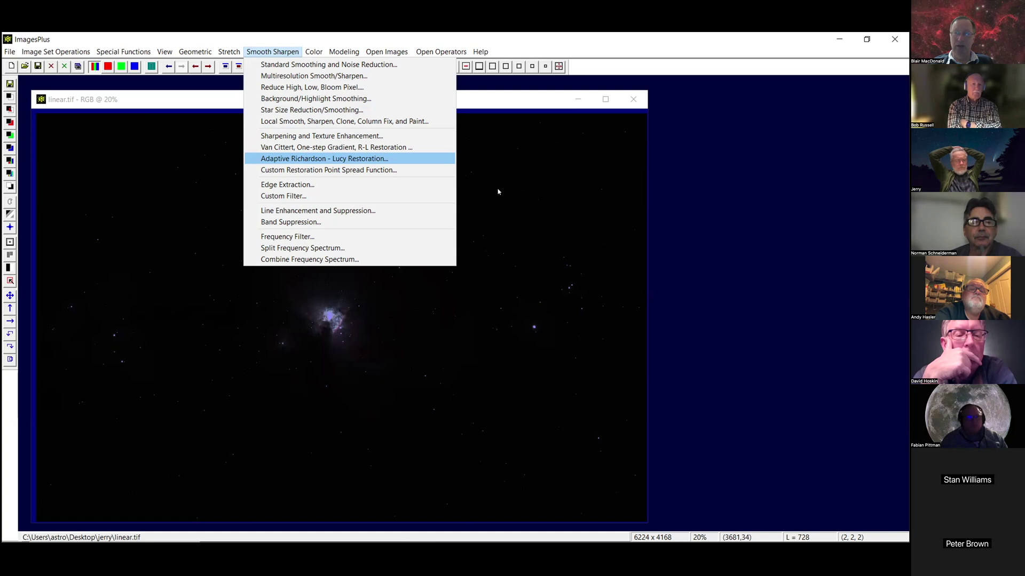
{"action": "key", "text": "Return"}
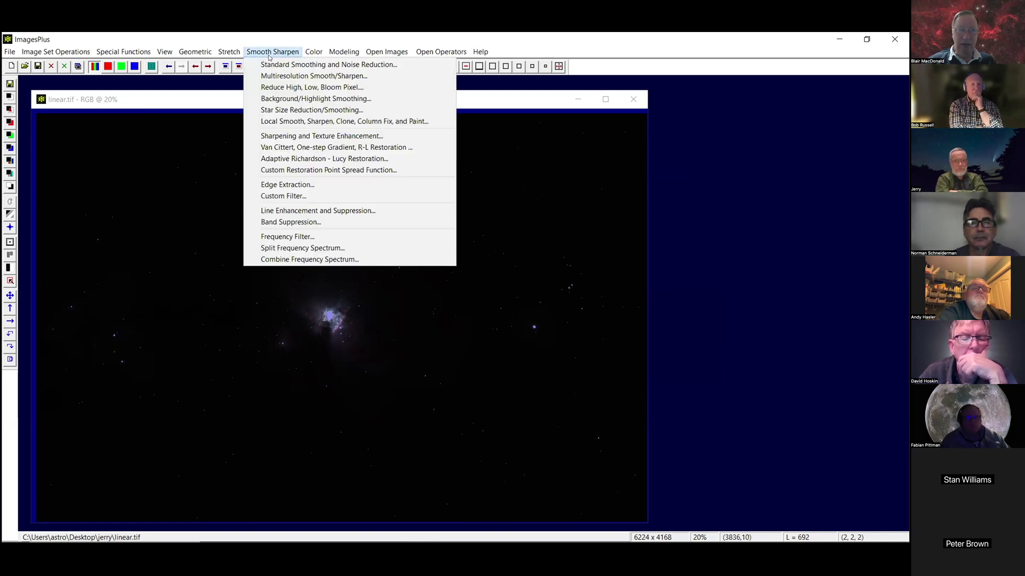
{"action": "left_click", "coordinate": [307, 171]}
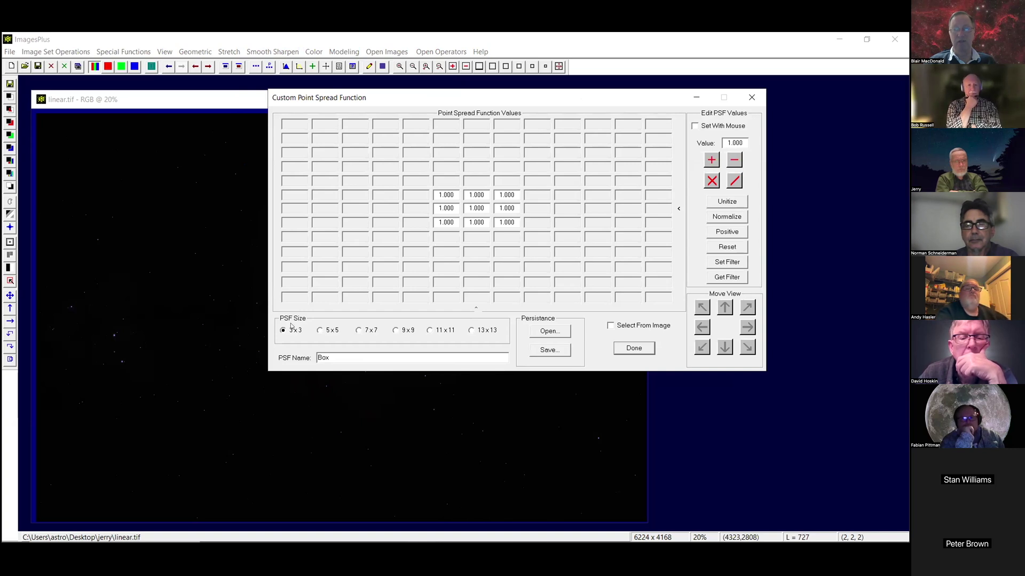
{"action": "left_click", "coordinate": [472, 330]}
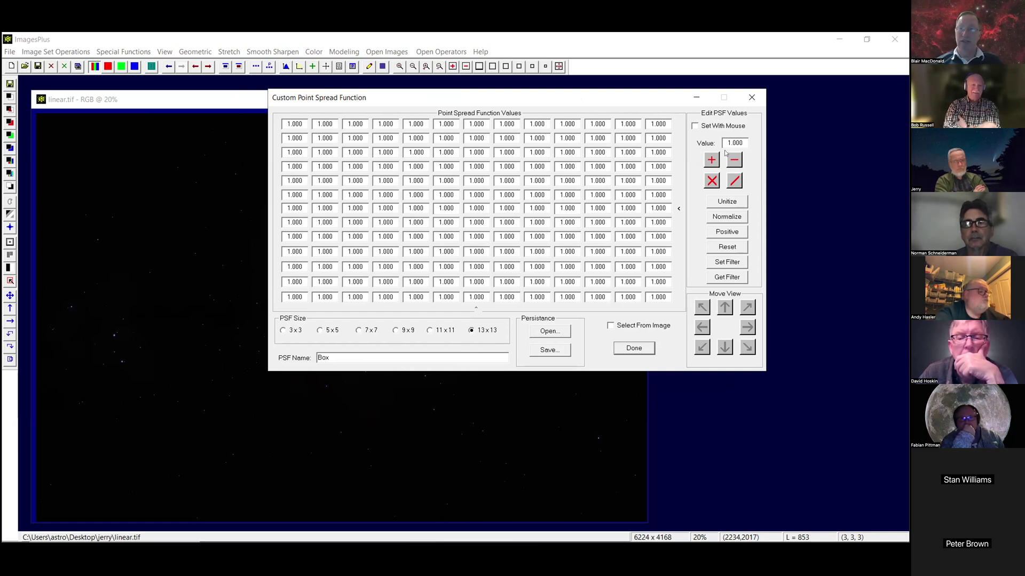
{"action": "left_click", "coordinate": [752, 97]}
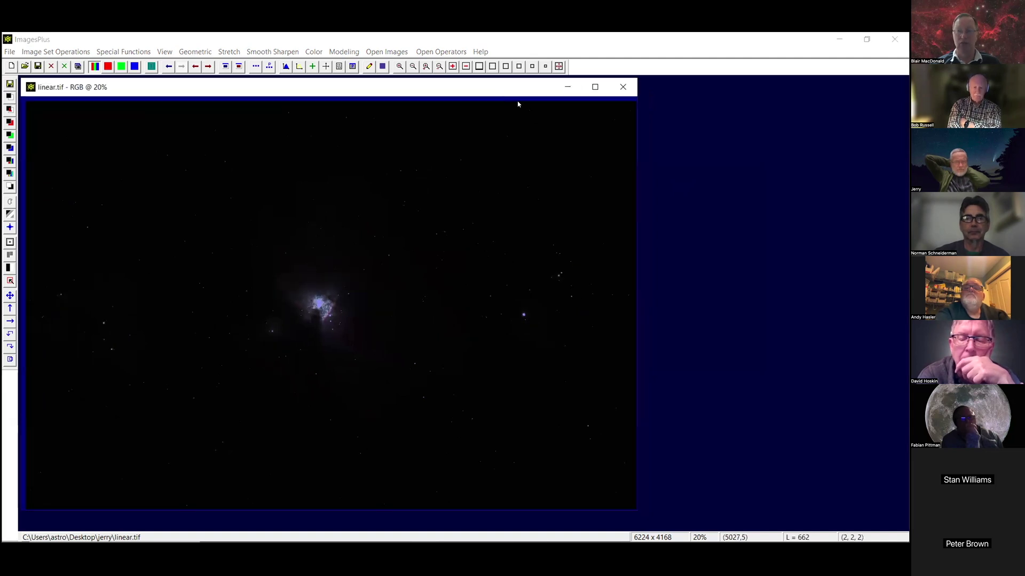
Review the Frequency Filter's pass types, mask and spectrum options, and close it without applying anything.
{"action": "left_click", "coordinate": [253, 53]}
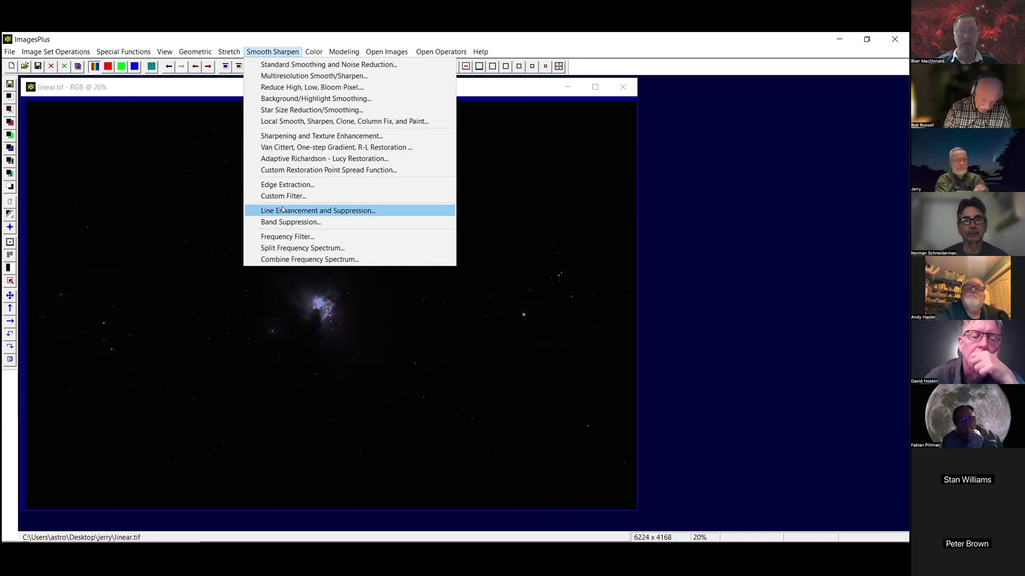
{"action": "left_click", "coordinate": [290, 238]}
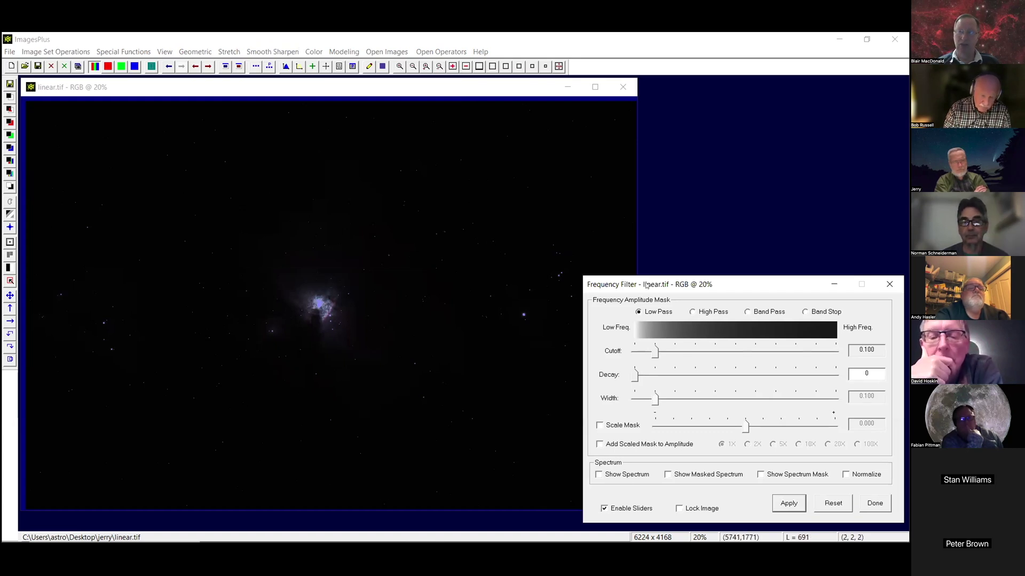
{"action": "left_click_drag", "start_coordinate": [694, 284], "coordinate": [477, 173]}
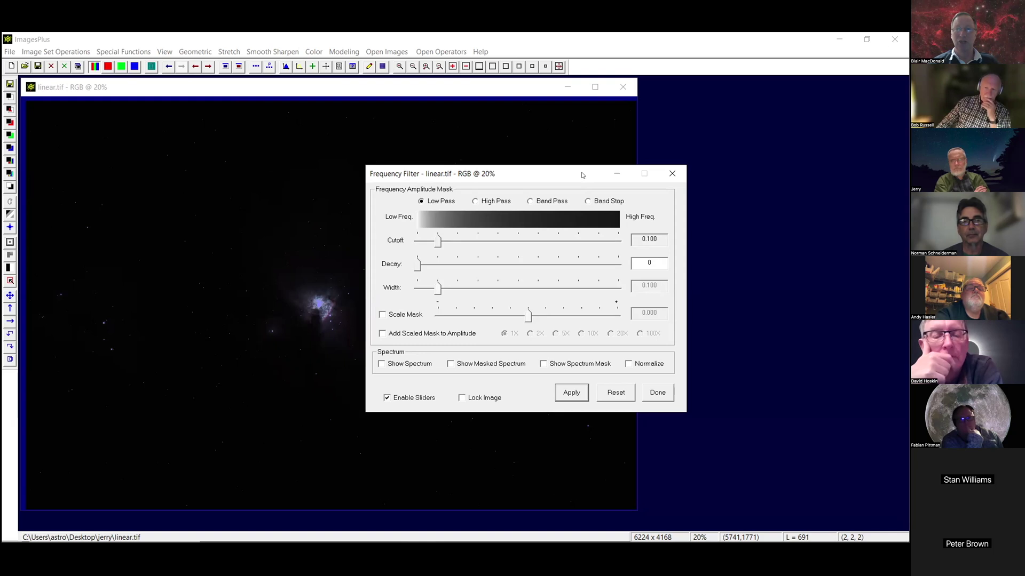
{"action": "left_click_drag", "start_coordinate": [475, 173], "coordinate": [455, 106]}
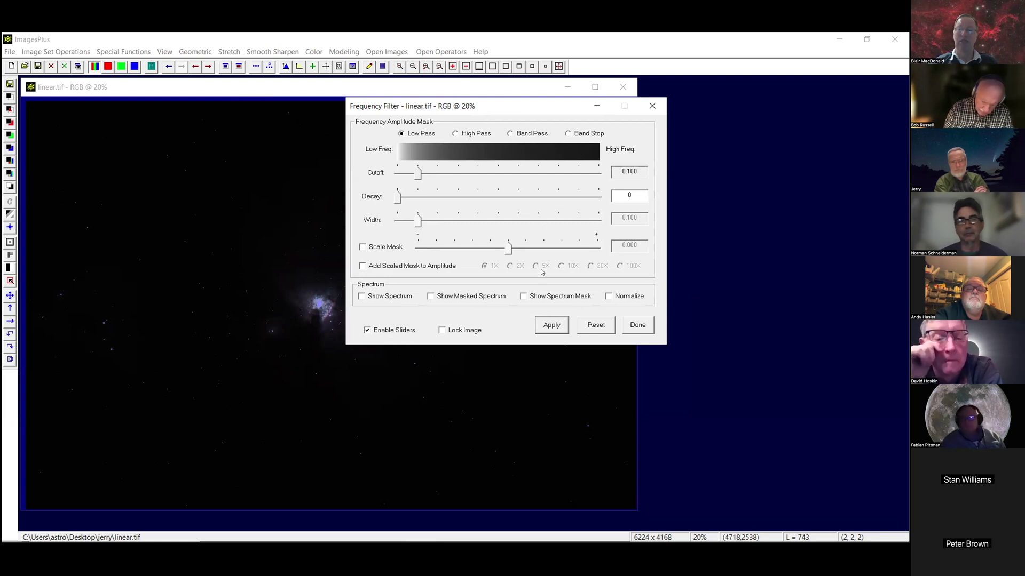
{"action": "left_click", "coordinate": [638, 325]}
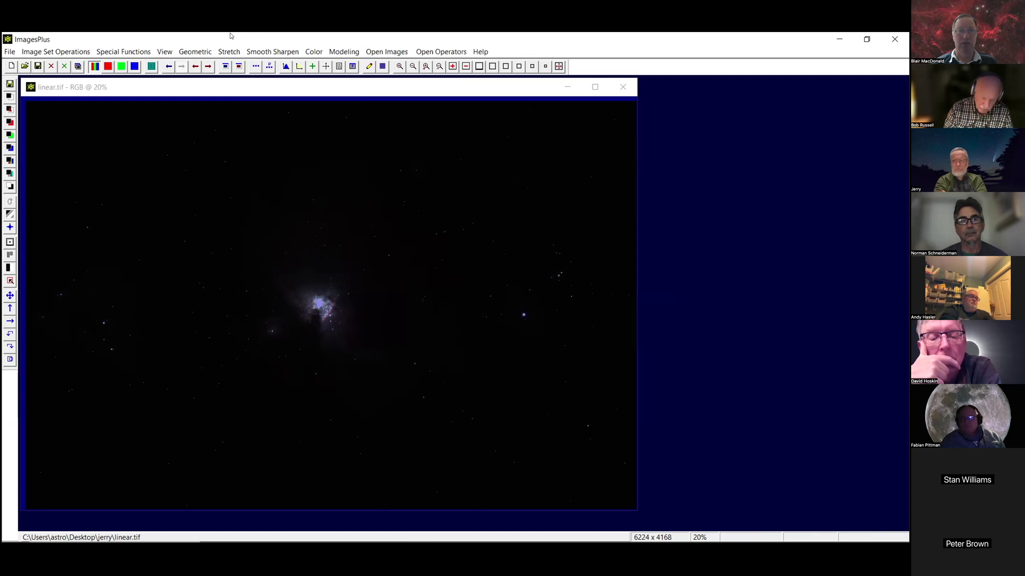
{"action": "left_click", "coordinate": [272, 53]}
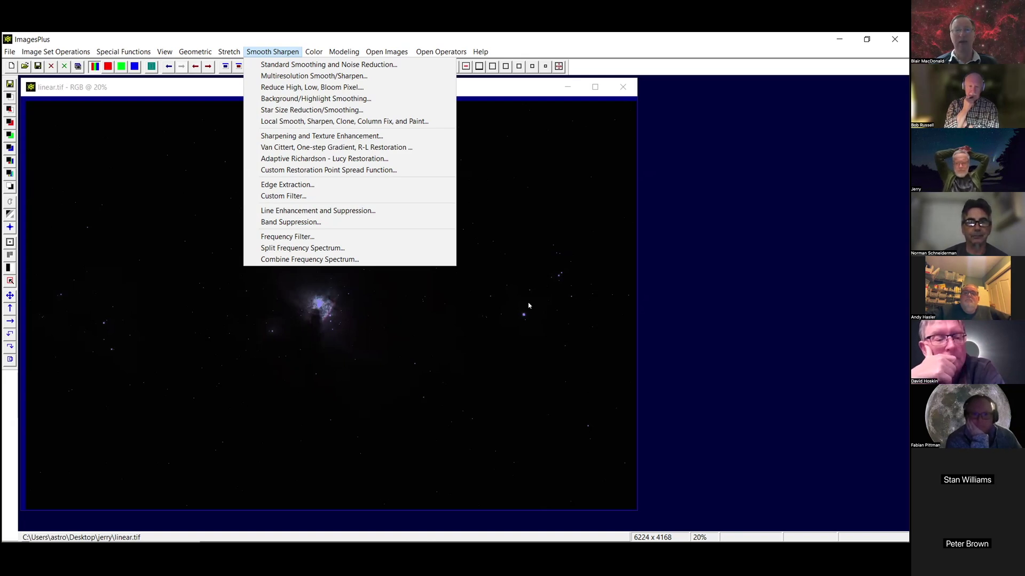
{"action": "left_click", "coordinate": [525, 96]}
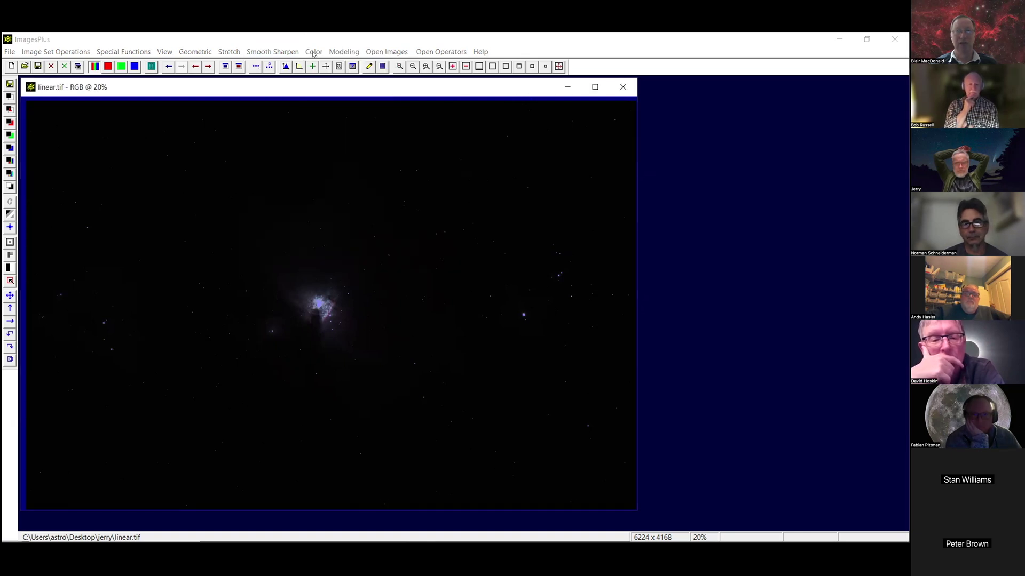
Try an Additive Color Balance shift toward red of 14342 with luminance preserved, and close the tool without applying it.
{"action": "left_click", "coordinate": [311, 54]}
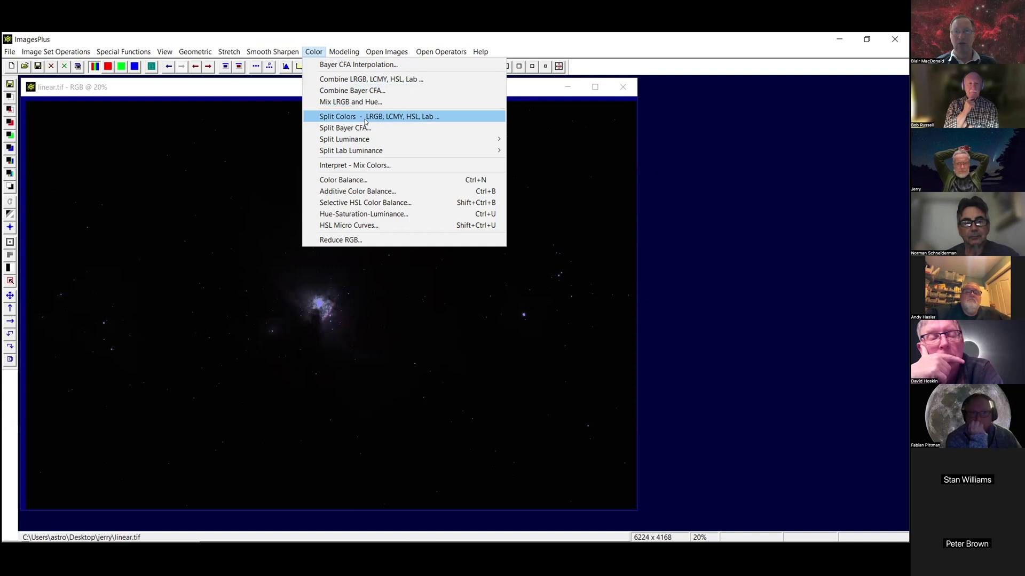
{"action": "left_click", "coordinate": [346, 191]}
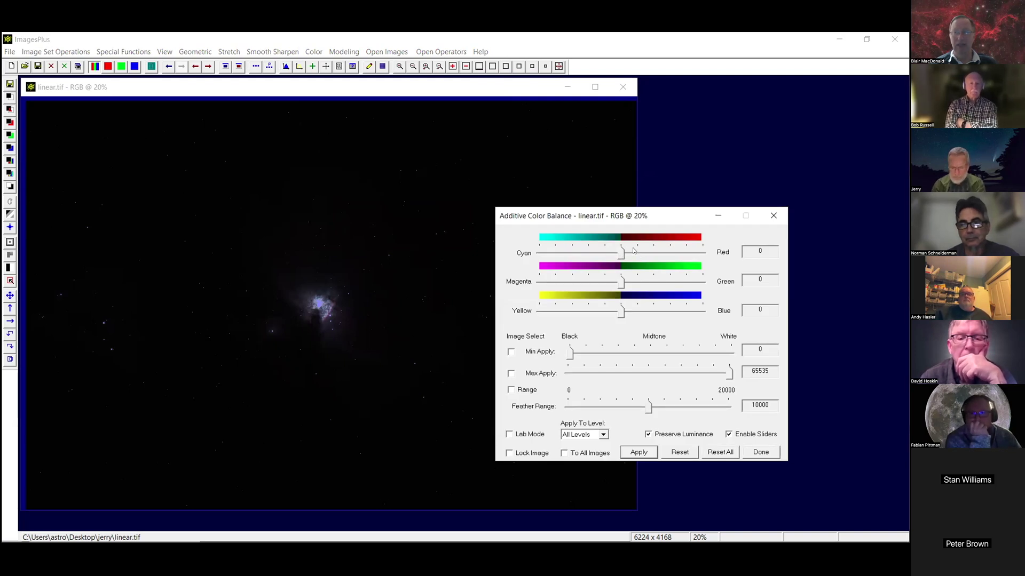
{"action": "left_click_drag", "start_coordinate": [621, 253], "coordinate": [658, 254]}
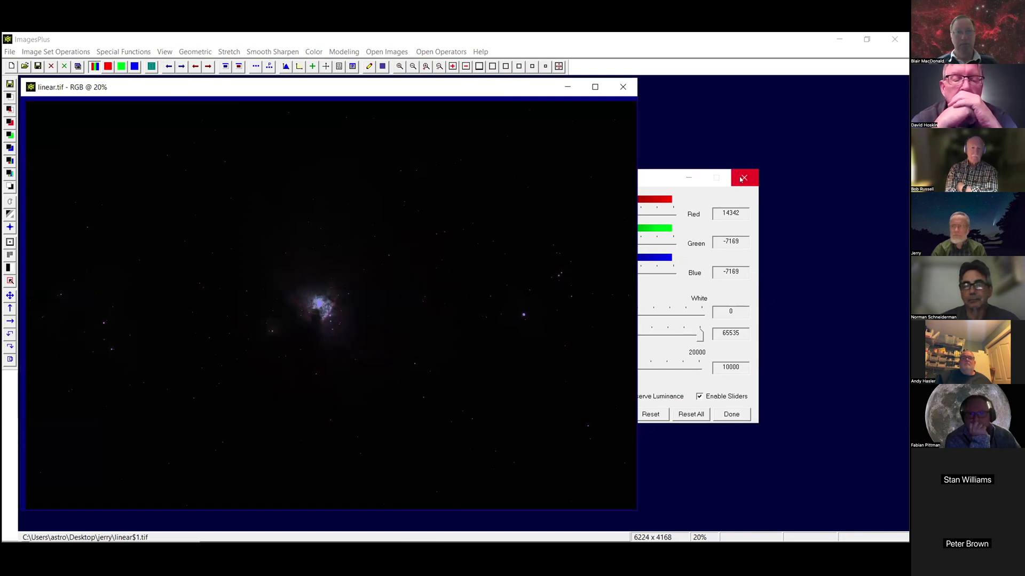
{"action": "left_click", "coordinate": [742, 178]}
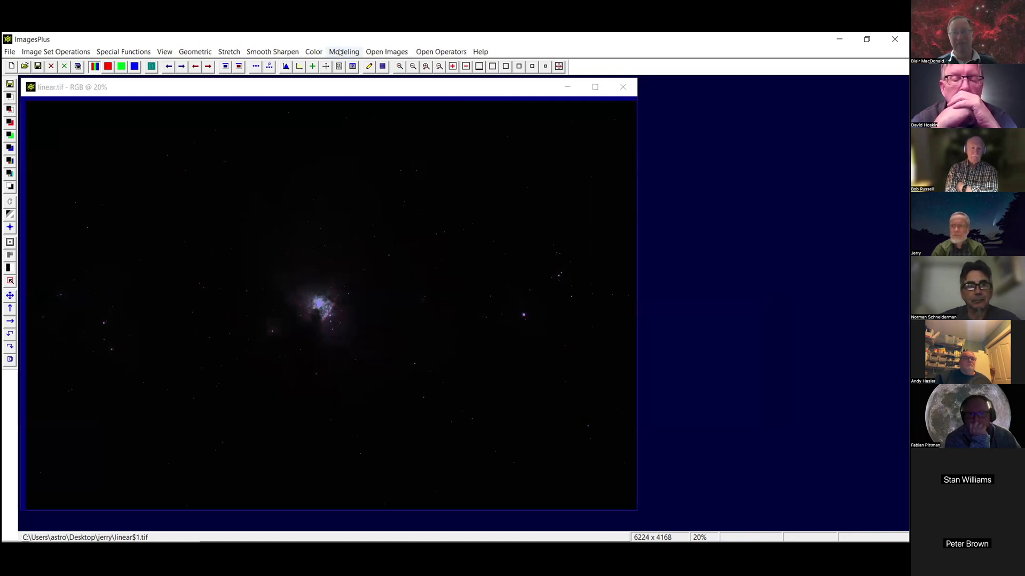
Plot a luminosity line segment profile about 6017 pixels long, nearly horizontal across the image, passing over the nebula.
{"action": "left_click", "coordinate": [340, 52]}
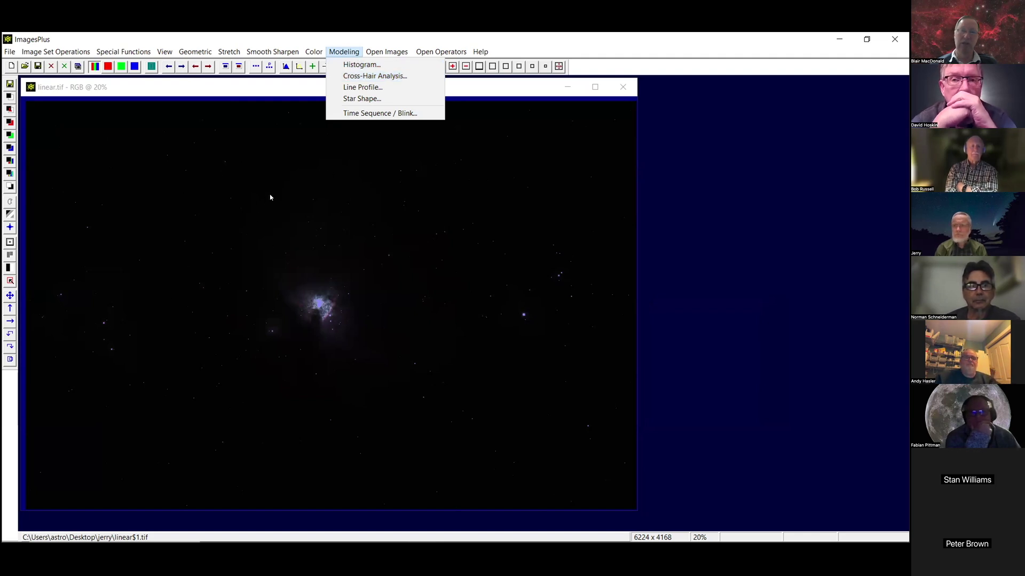
{"action": "left_click", "coordinate": [356, 88]}
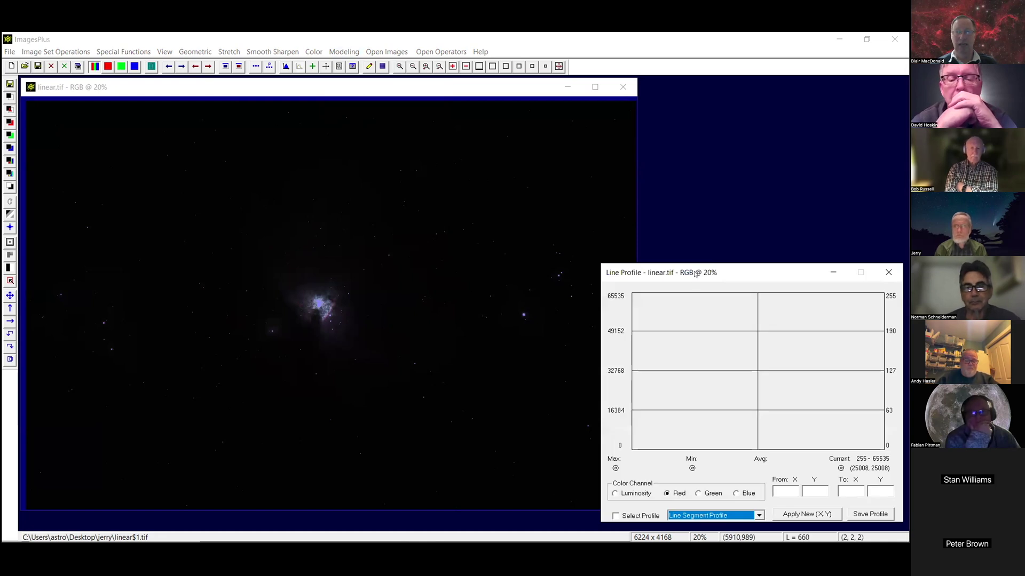
{"action": "left_click_drag", "start_coordinate": [695, 274], "coordinate": [517, 125]}
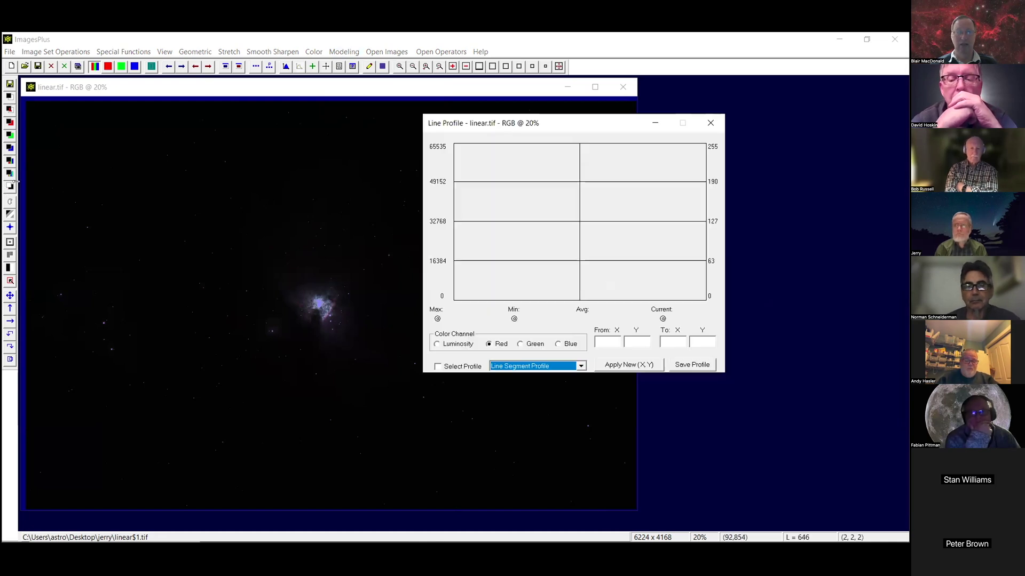
{"action": "left_click", "coordinate": [442, 346]}
{"action": "left_click", "coordinate": [437, 367]}
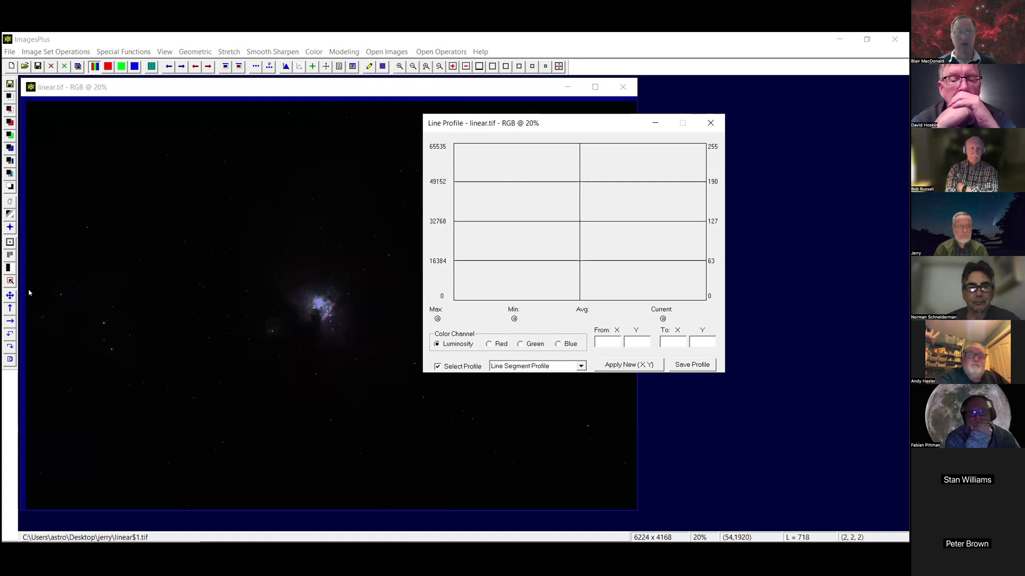
{"action": "left_click_drag", "start_coordinate": [36, 288], "coordinate": [622, 291]}
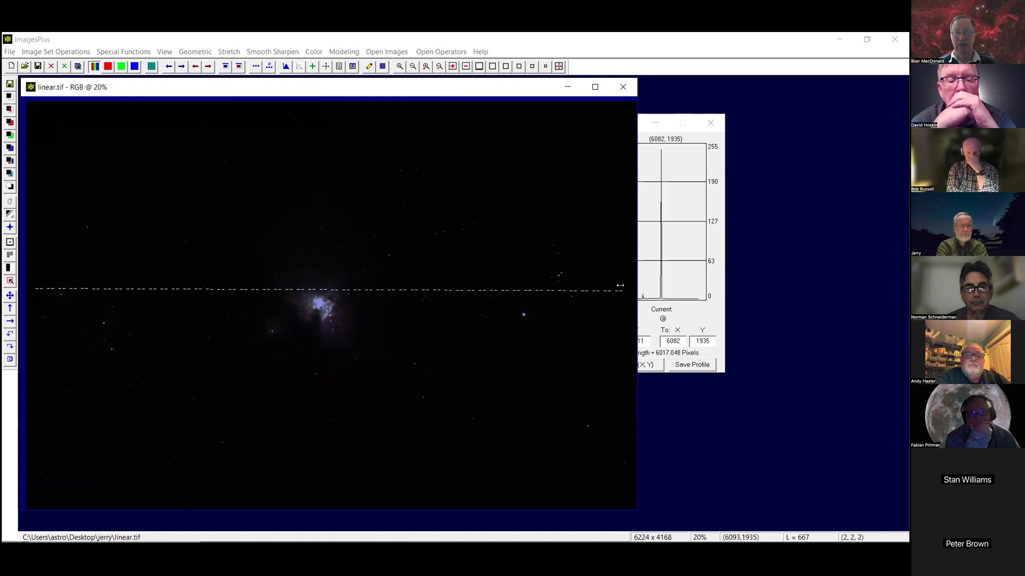
Examine the nebula and star peaks along the plotted luminosity profile and close the Line Profile tool.
{"action": "left_click", "coordinate": [680, 188]}
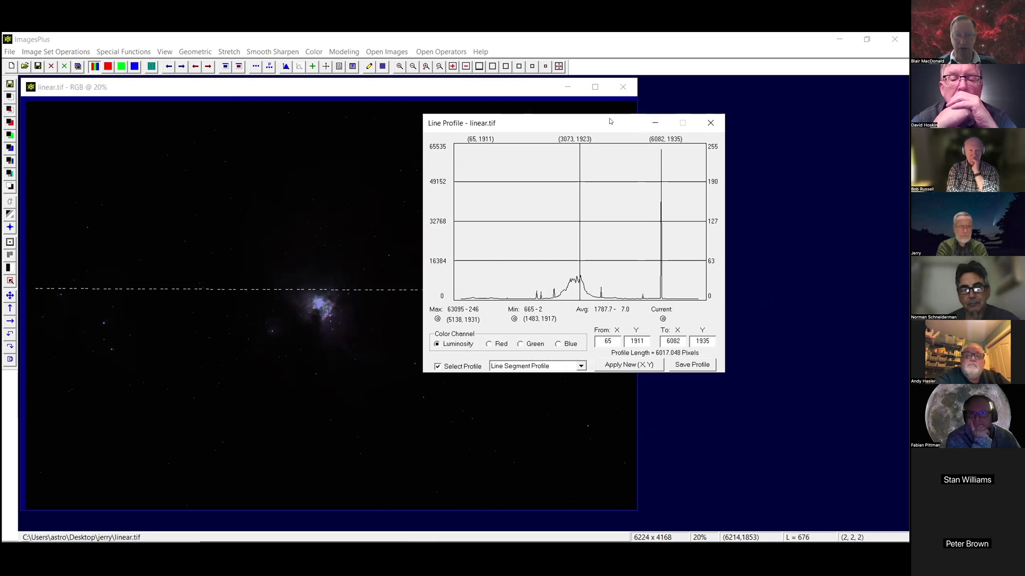
{"action": "left_click_drag", "start_coordinate": [610, 121], "coordinate": [320, 124]}
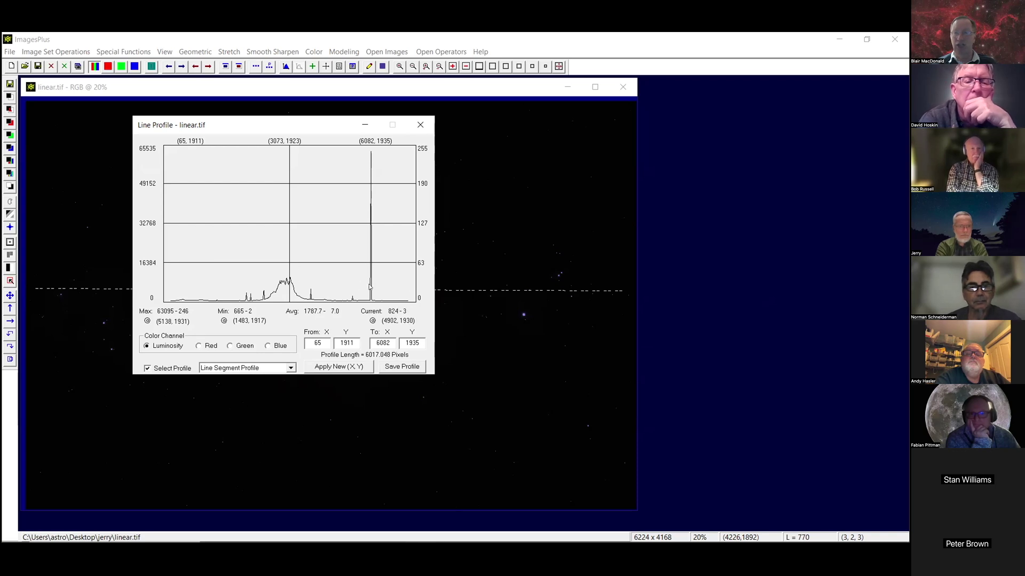
{"action": "left_click", "coordinate": [420, 125]}
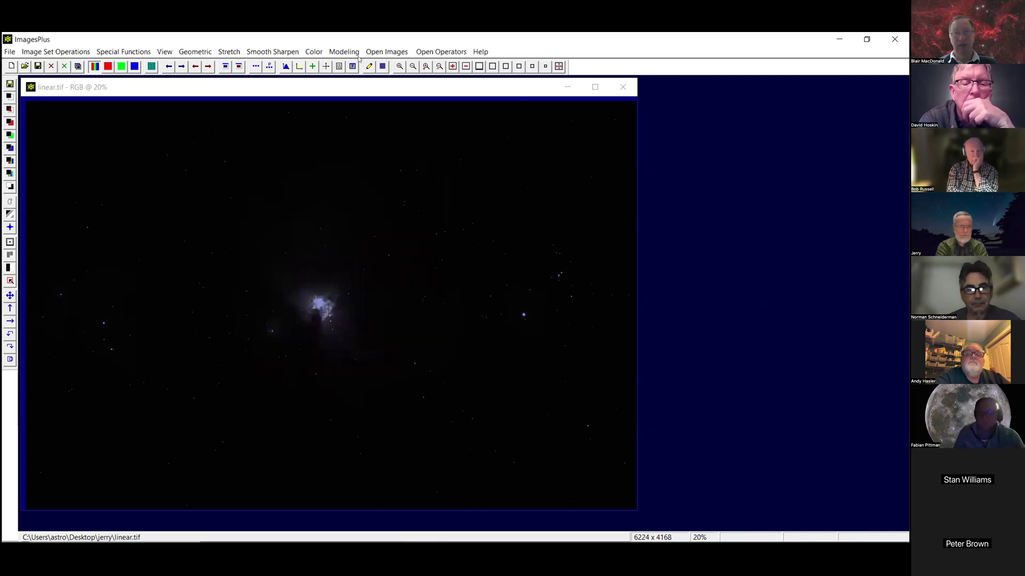
Review the commands for managing open images and operators, using an open Color Balance tool as the example, and close it without applying.
{"action": "left_click", "coordinate": [389, 52]}
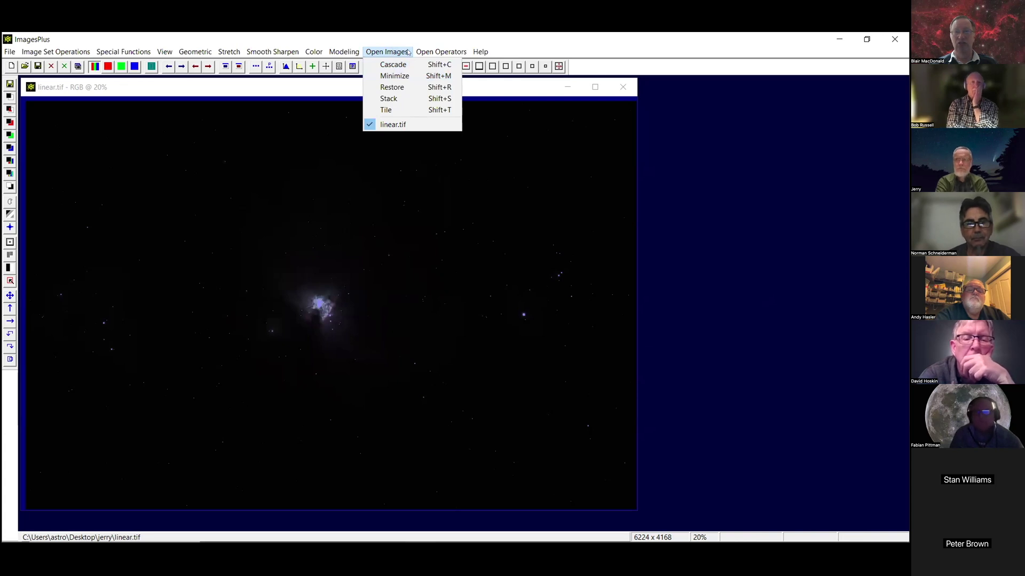
{"action": "mouse_move", "coordinate": [440, 51]}
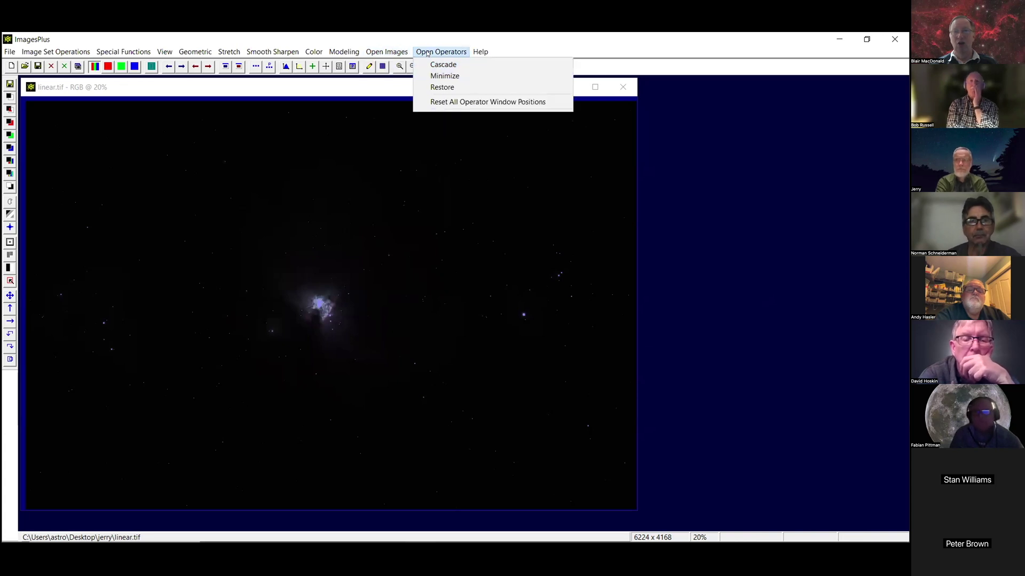
{"action": "left_click", "coordinate": [386, 81]}
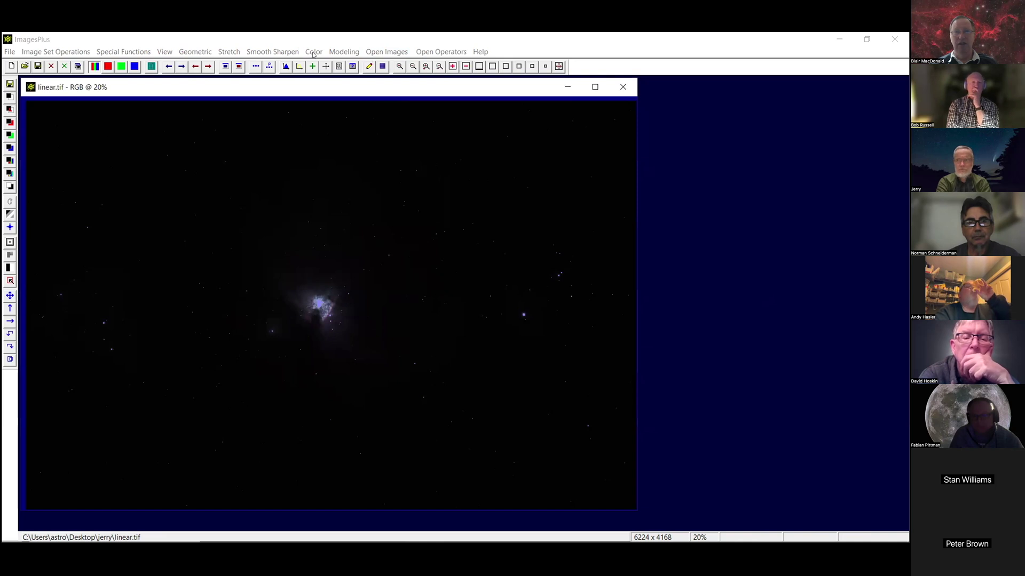
{"action": "left_click", "coordinate": [313, 51]}
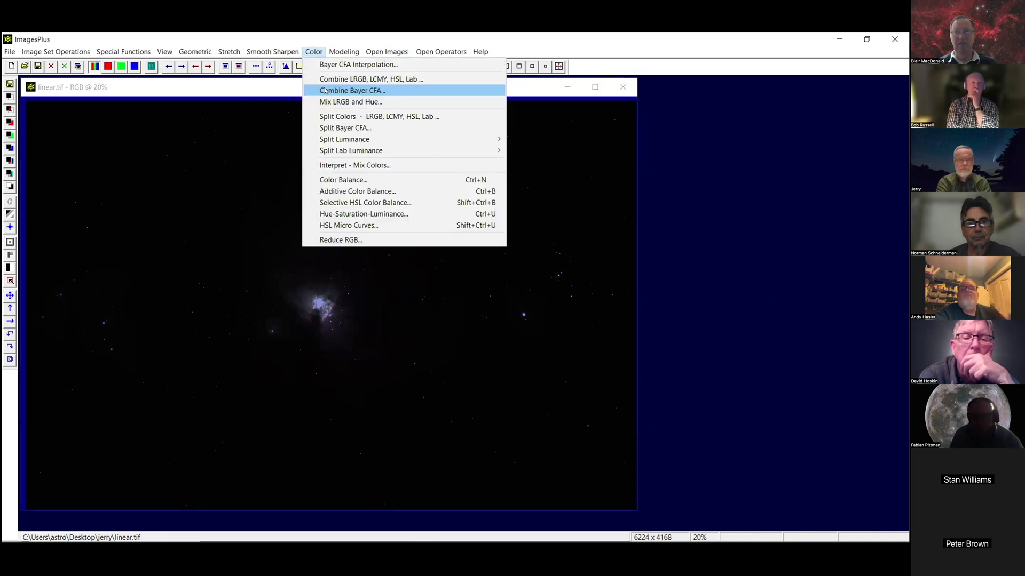
{"action": "left_click", "coordinate": [333, 182]}
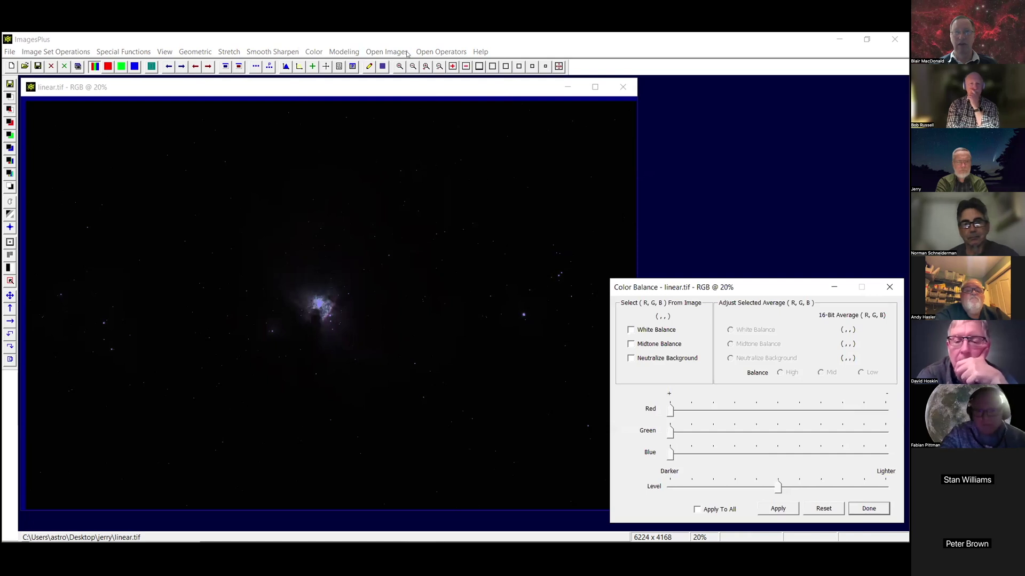
{"action": "left_click", "coordinate": [433, 53]}
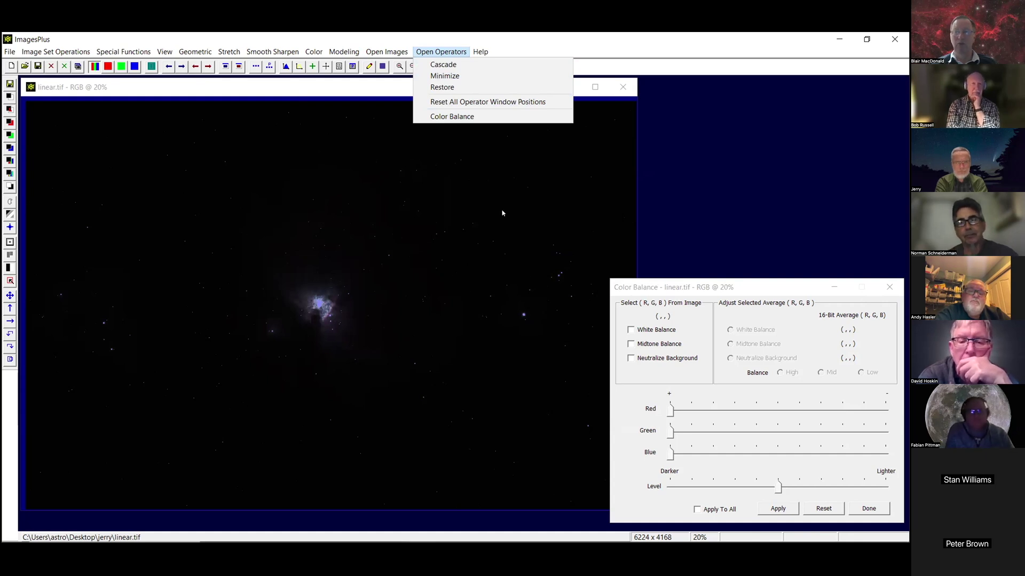
{"action": "left_click", "coordinate": [436, 52]}
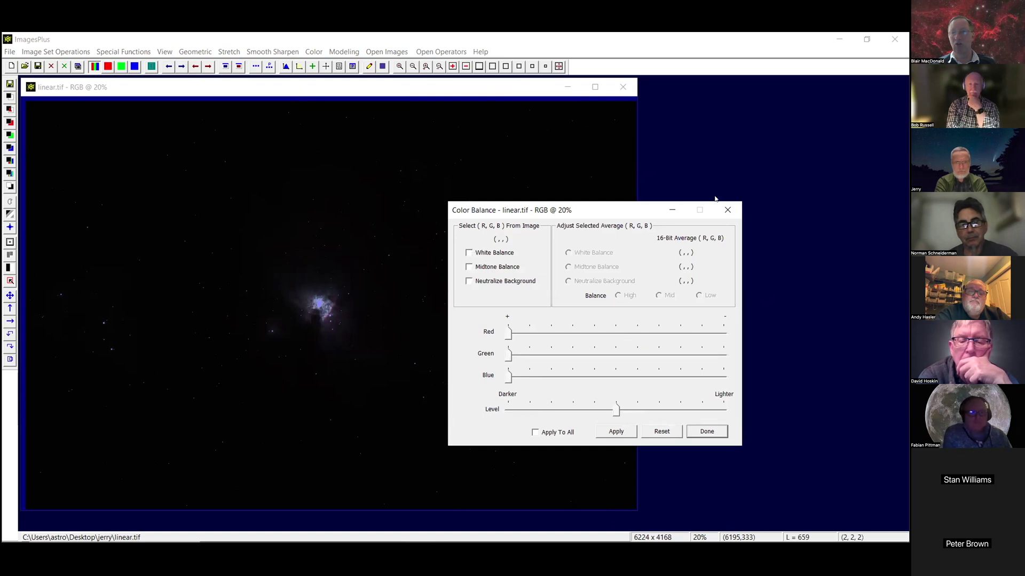
{"action": "left_click", "coordinate": [726, 210]}
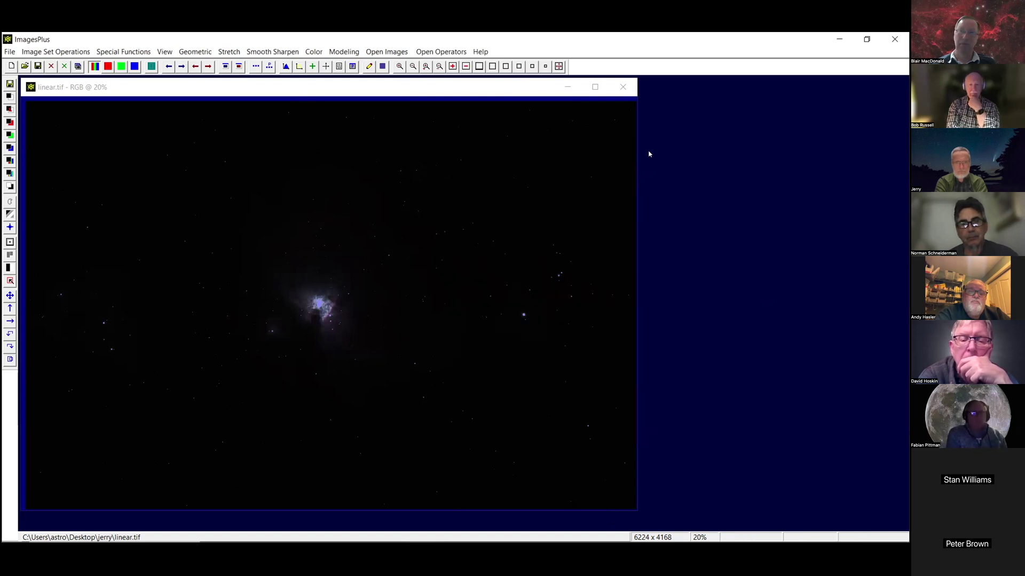
View the ImagesPlus version and copyright information and close it.
{"action": "left_click", "coordinate": [481, 53]}
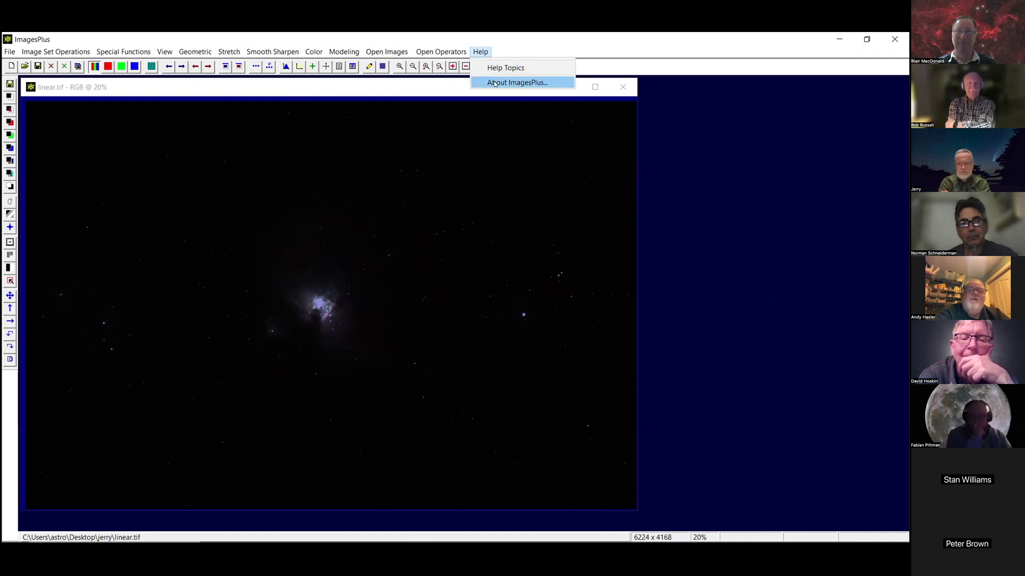
{"action": "left_click", "coordinate": [494, 82]}
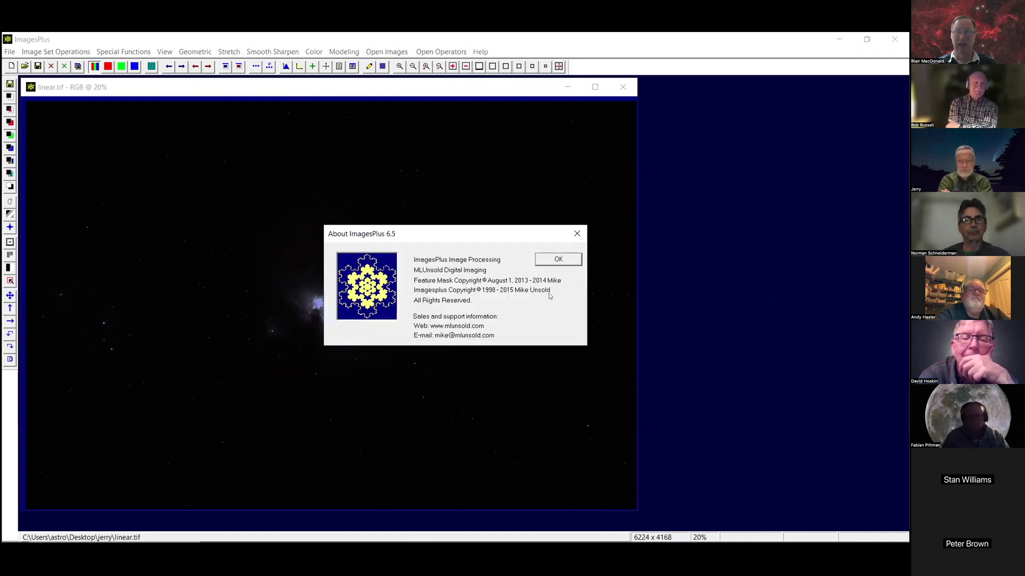
{"action": "left_click", "coordinate": [543, 264]}
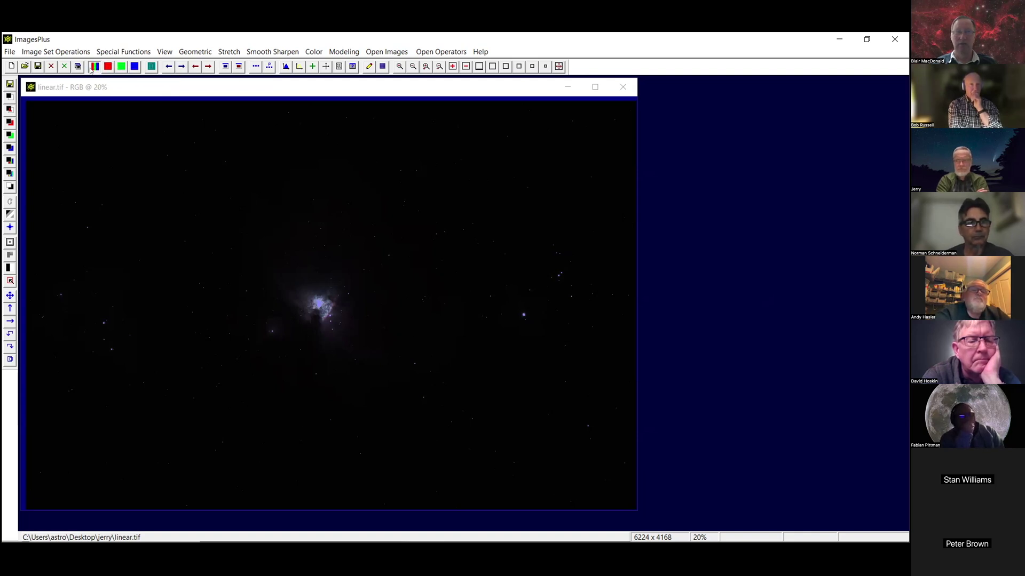
Extract a region of about 916 x 912 pixels around the nebula into a separate image and close that image.
{"action": "left_click", "coordinate": [150, 66]}
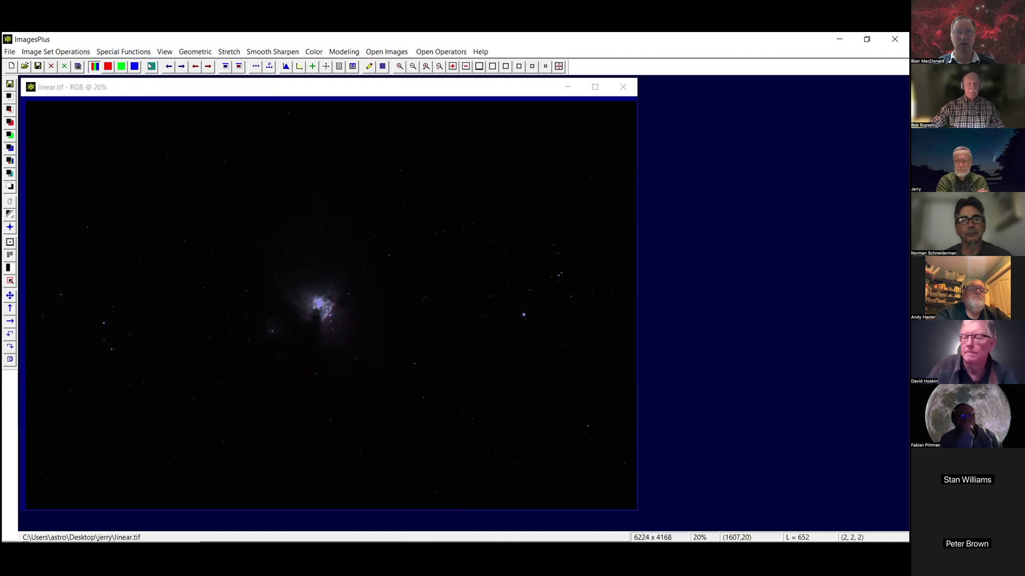
{"action": "left_click_drag", "start_coordinate": [262, 259], "coordinate": [352, 348]}
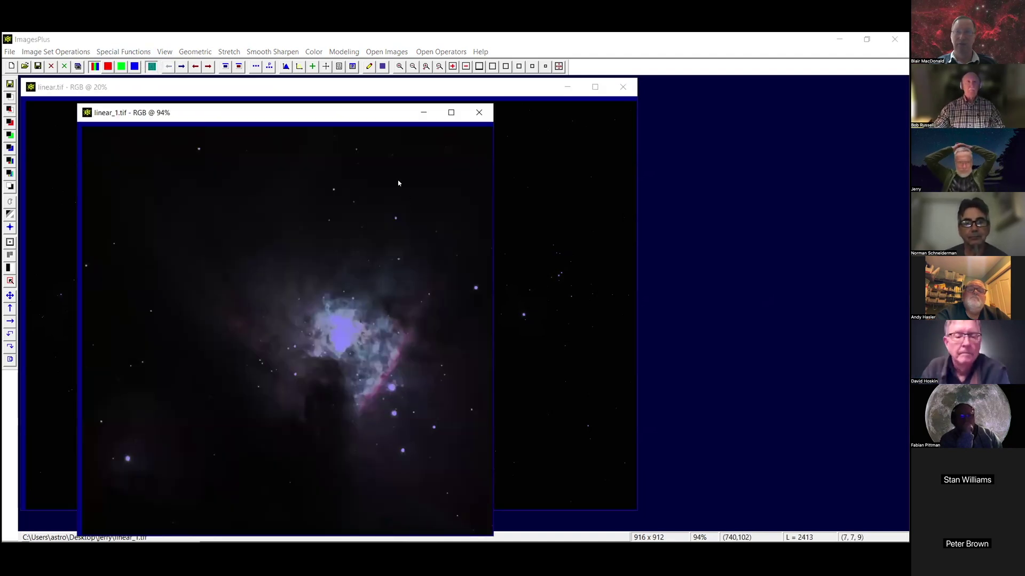
{"action": "left_click", "coordinate": [479, 112]}
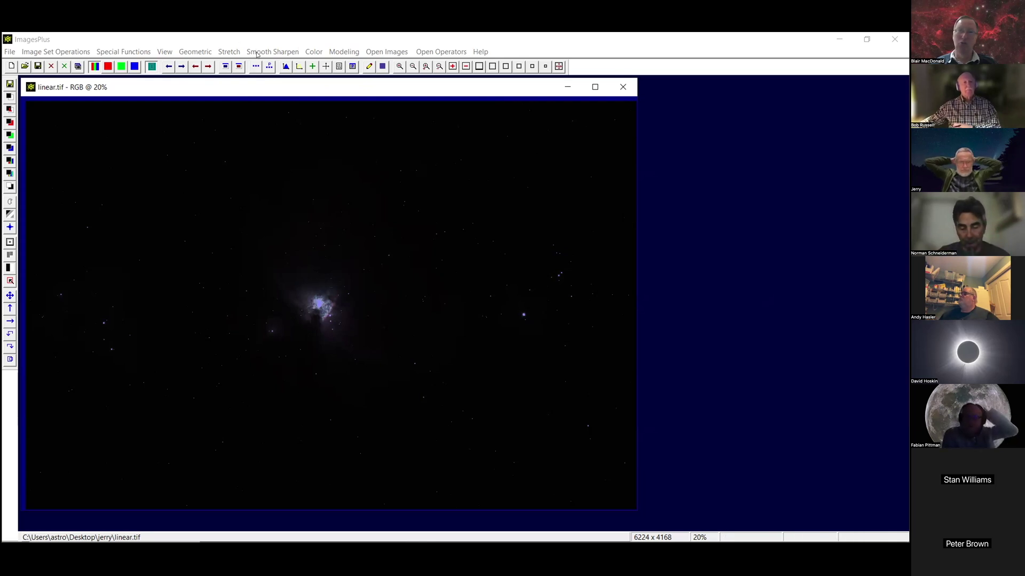
Brighten linear.tif with Micro Curves by raising the lower control point of the RGB curve, and close the tool.
{"action": "left_click", "coordinate": [231, 52]}
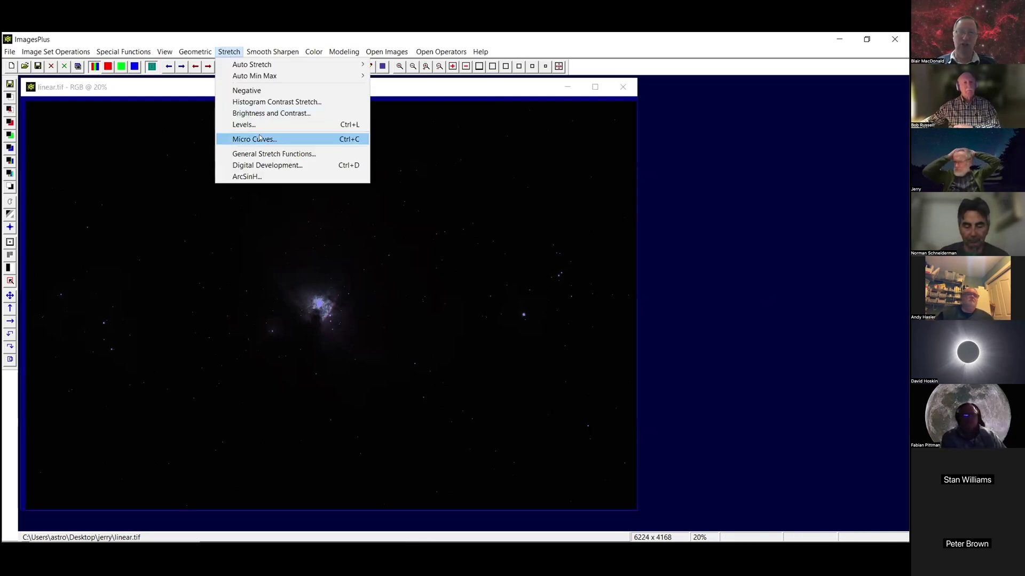
{"action": "left_click", "coordinate": [255, 139]}
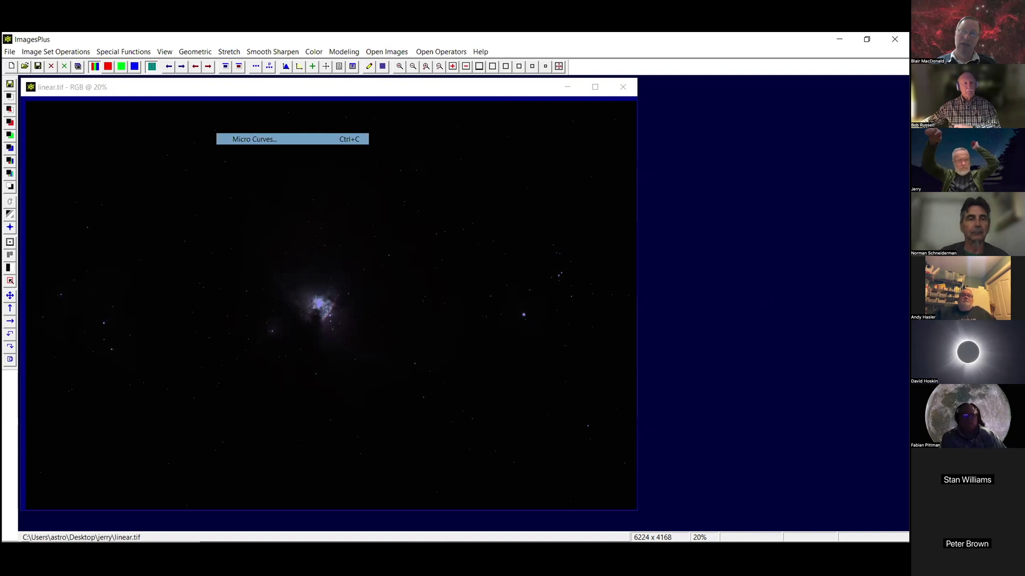
{"action": "left_click_drag", "start_coordinate": [542, 247], "coordinate": [525, 195]}
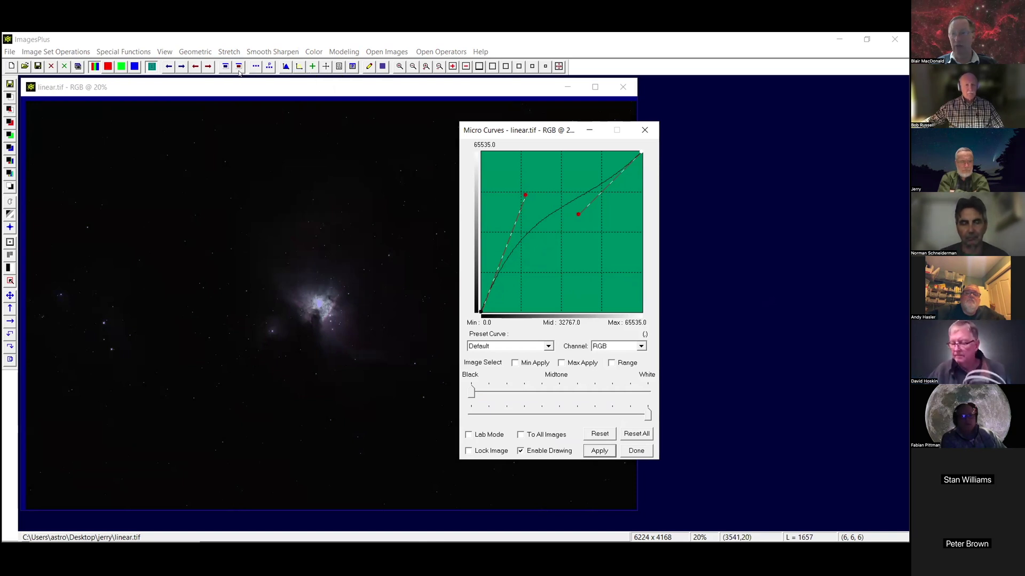
{"action": "left_click", "coordinate": [635, 130]}
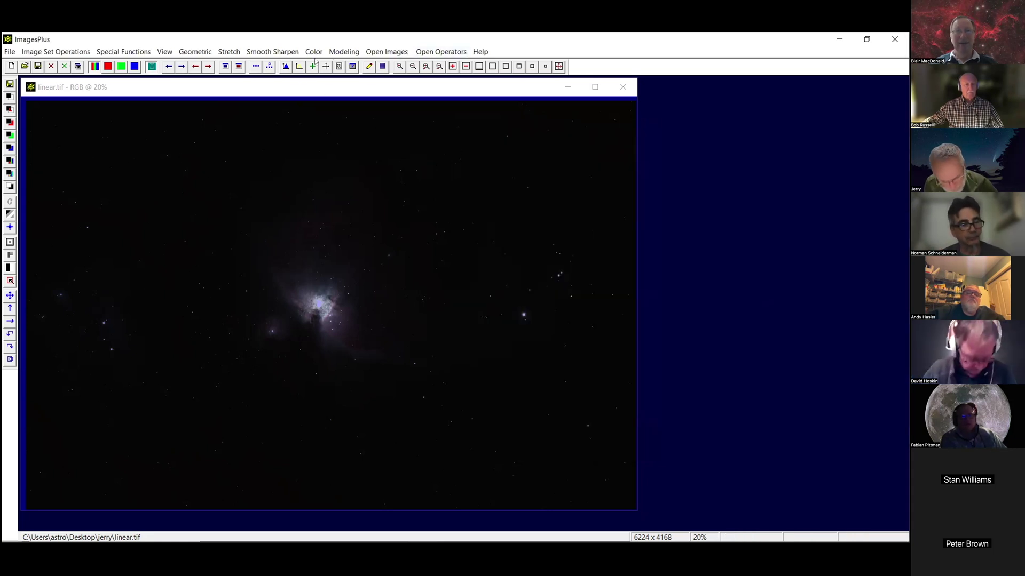
Inspect the luminosity histogram of the stretched image, moving its minimum apply marker to 34 (8-bit), and close it.
{"action": "left_click", "coordinate": [283, 66]}
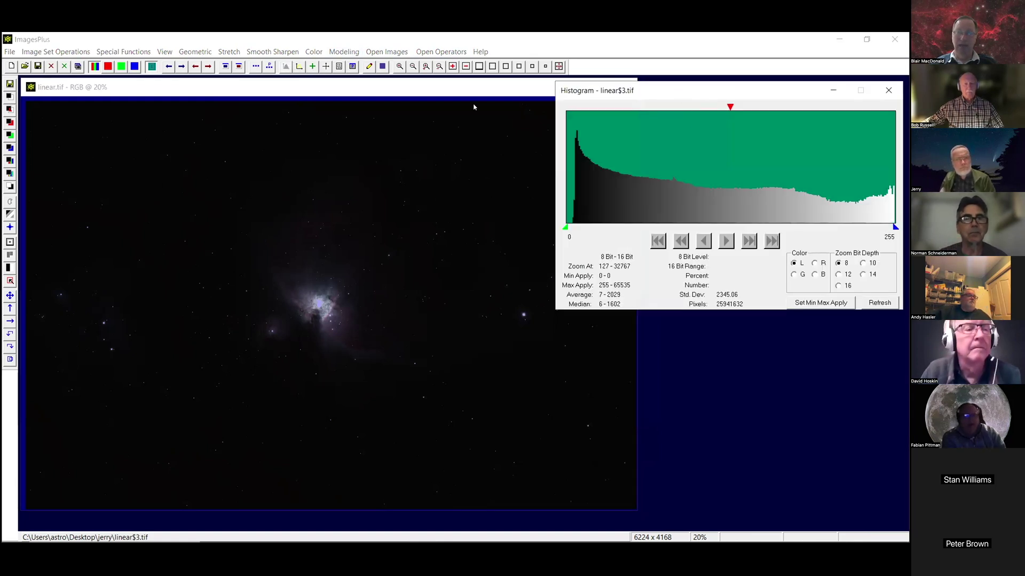
{"action": "mouse_move", "coordinate": [367, 226]}
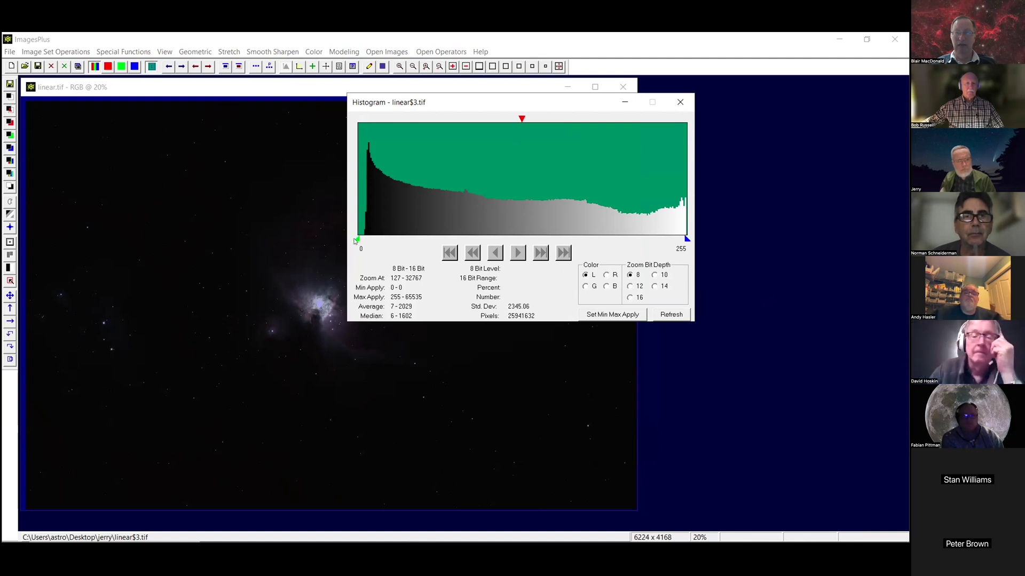
{"action": "left_click_drag", "start_coordinate": [381, 241], "coordinate": [403, 240]}
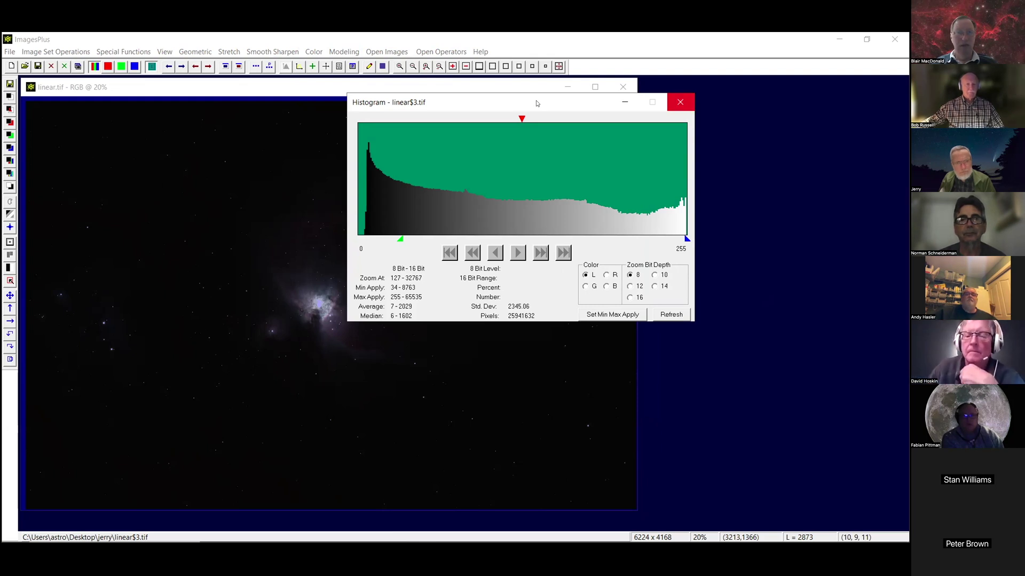
{"action": "left_click", "coordinate": [680, 102]}
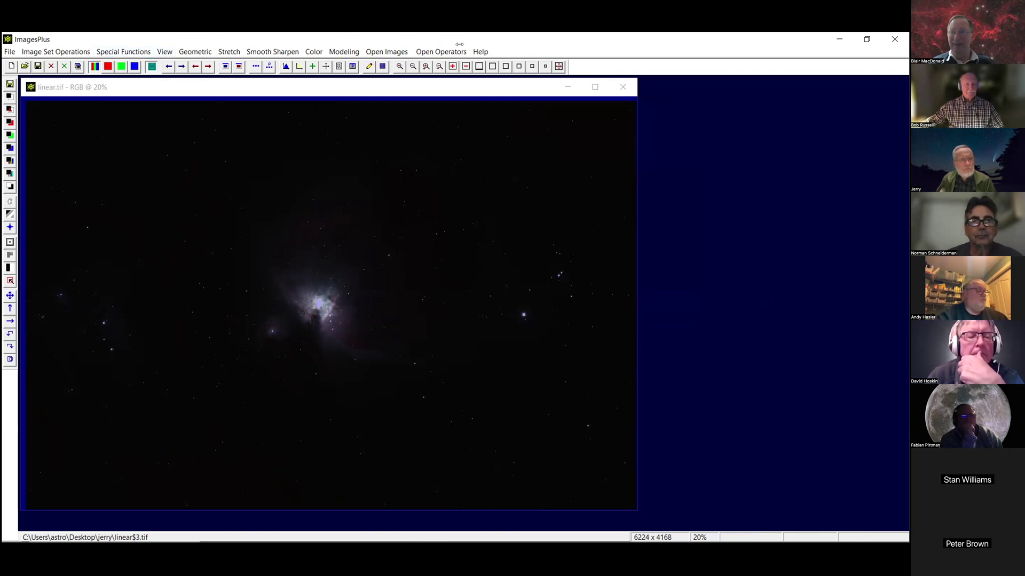
Review the mask tools and the hue choices of the Selective Color Luminance Mask, and close it without applying.
{"action": "left_click", "coordinate": [114, 52]}
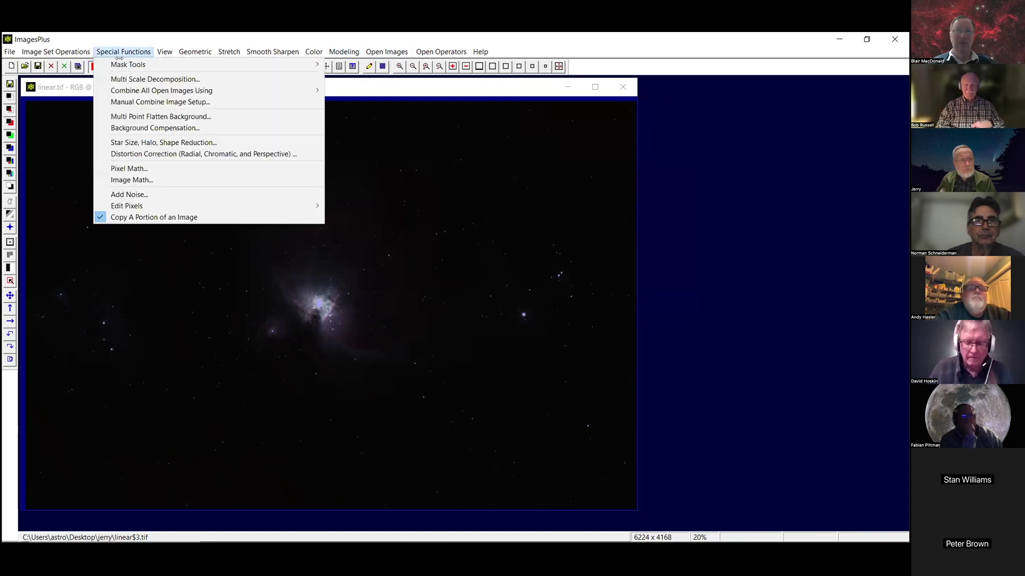
{"action": "mouse_move", "coordinate": [299, 65]}
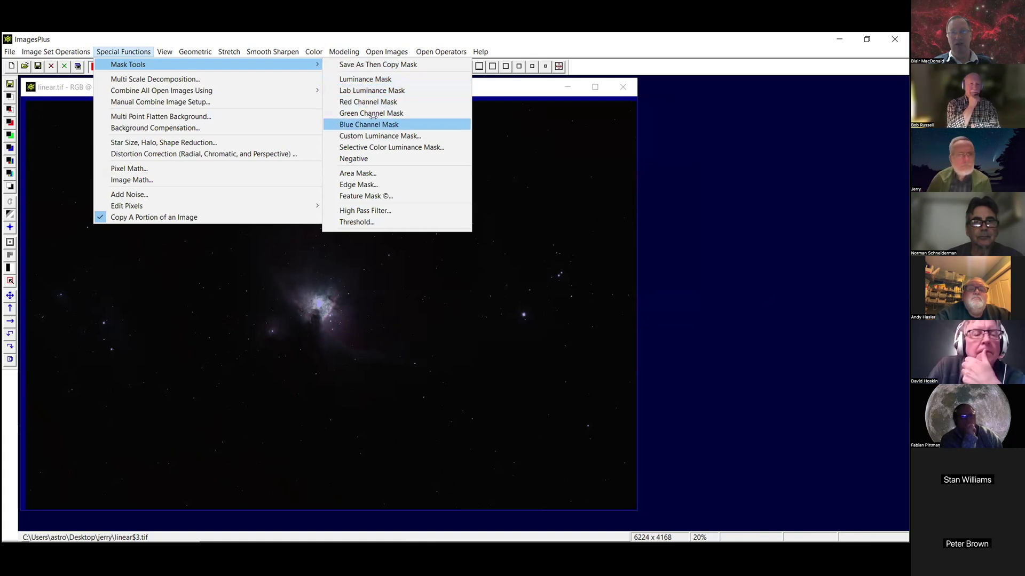
{"action": "left_click", "coordinate": [370, 146]}
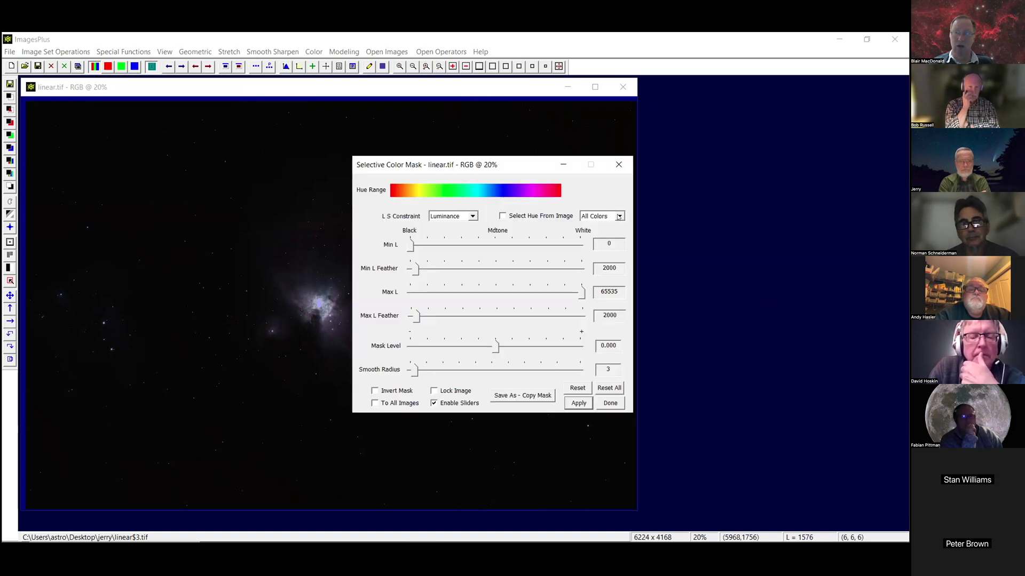
{"action": "left_click", "coordinate": [619, 216]}
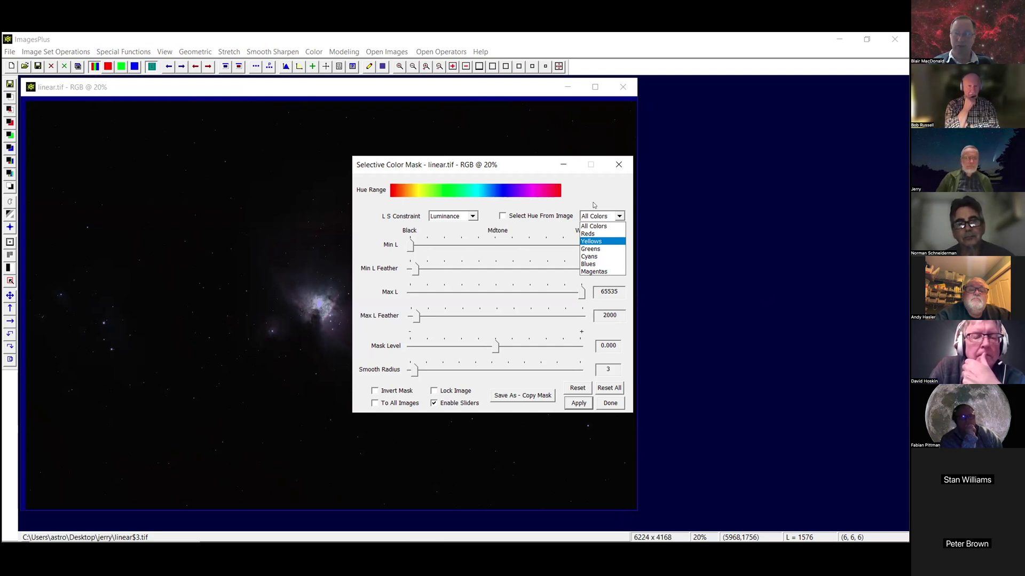
{"action": "left_click", "coordinate": [618, 166]}
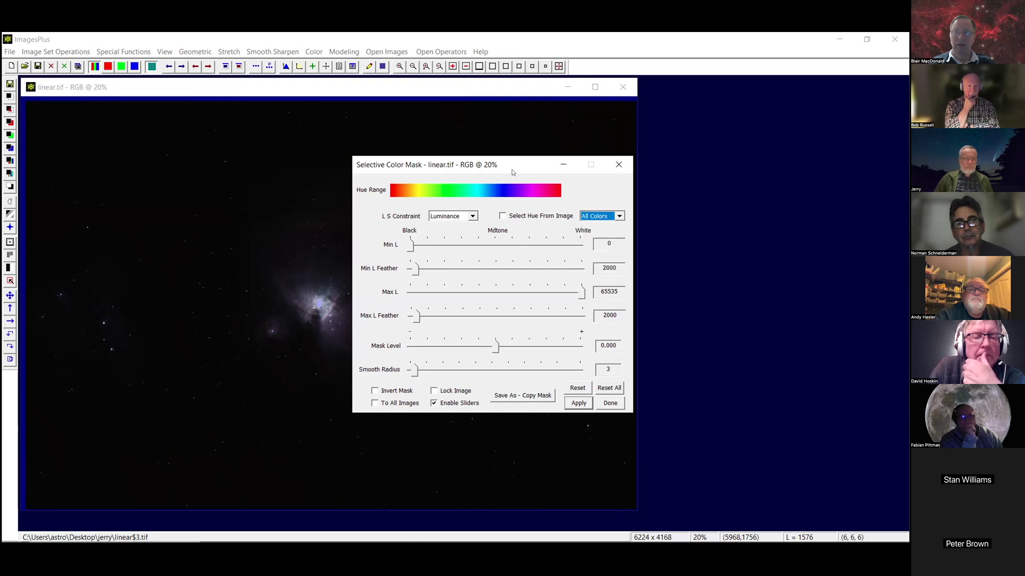
{"action": "left_click", "coordinate": [616, 164]}
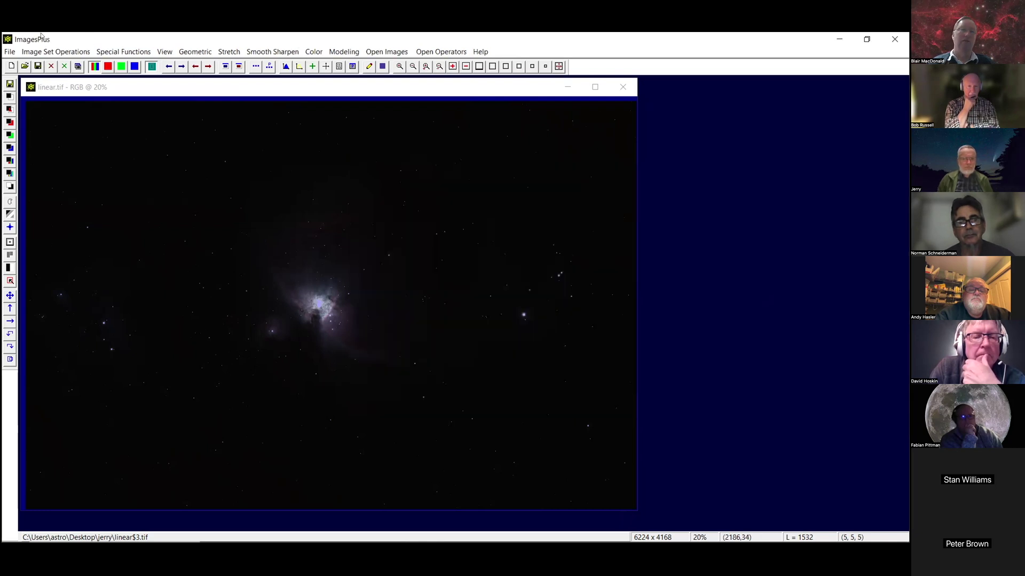
Start an ArcSinH stretch on linear.tif and lower its Power to 0.579.
{"action": "left_click", "coordinate": [127, 51]}
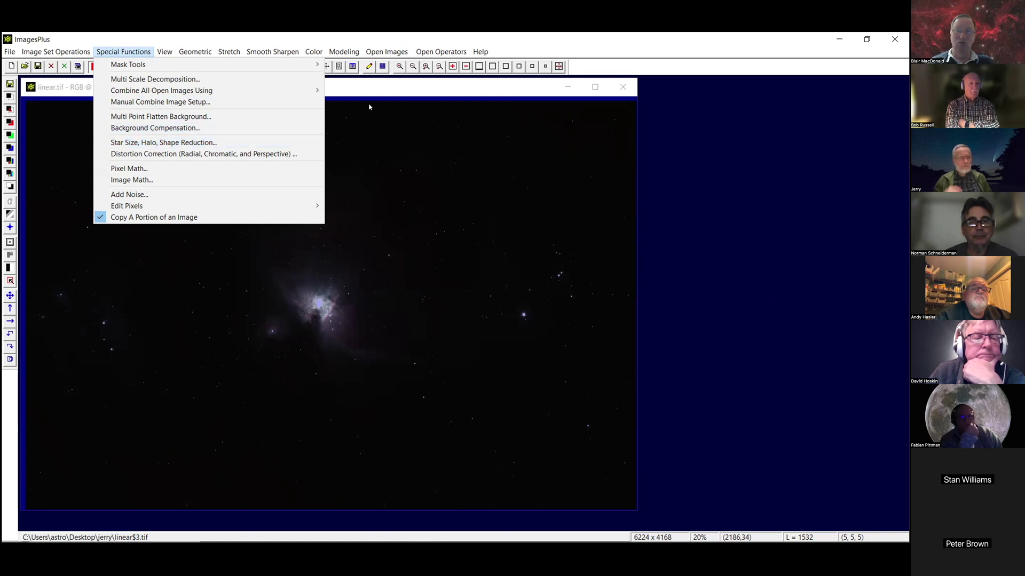
{"action": "left_click", "coordinate": [229, 52]}
{"action": "left_click", "coordinate": [247, 176]}
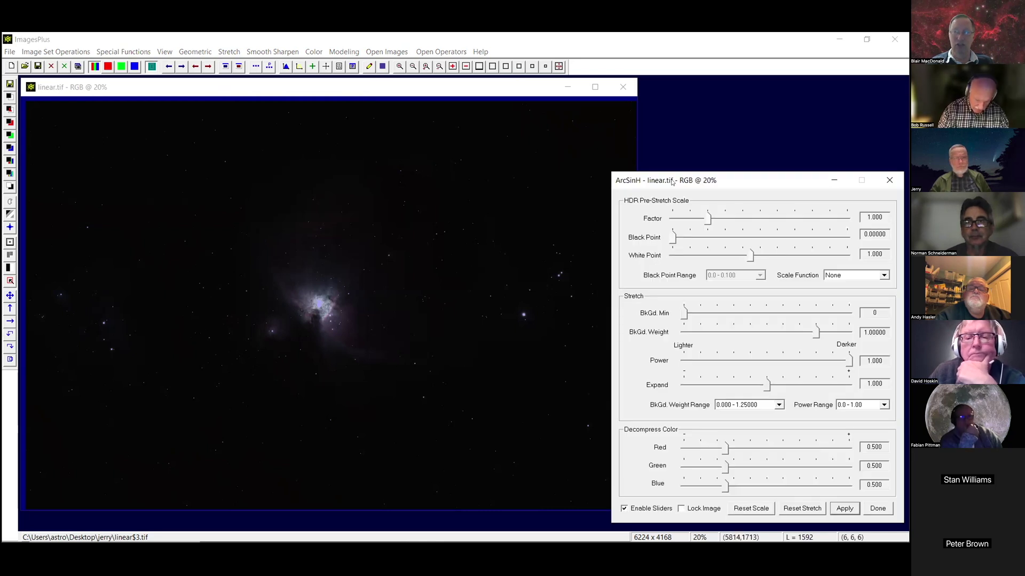
{"action": "left_click_drag", "start_coordinate": [721, 180], "coordinate": [523, 93]}
{"action": "left_click_drag", "start_coordinate": [651, 361], "coordinate": [582, 275]}
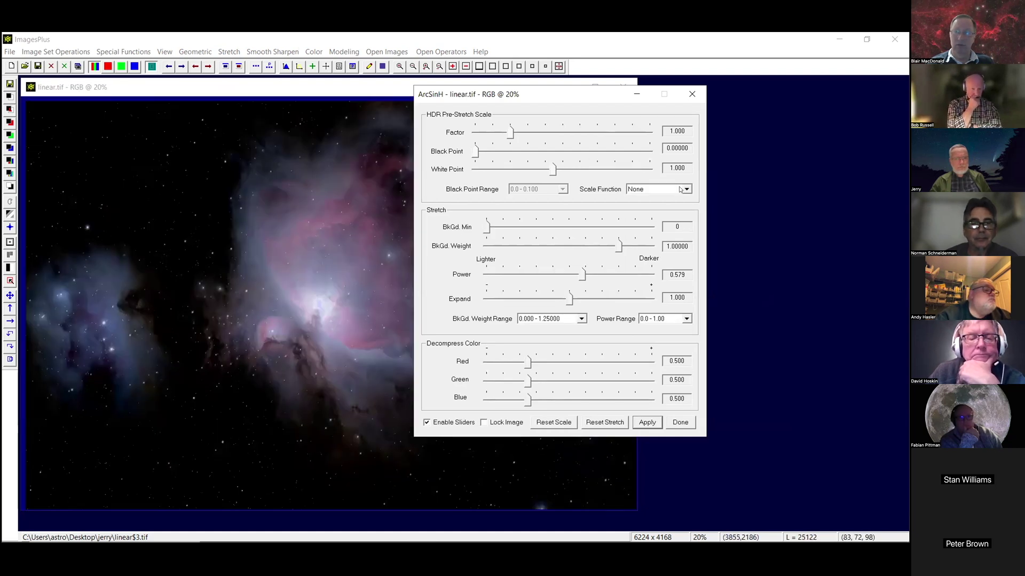
Set the HDR pre-stretch scale function to nth Root X^n with a Root of 0.916.
{"action": "left_click", "coordinate": [639, 188]}
{"action": "left_click", "coordinate": [649, 214]}
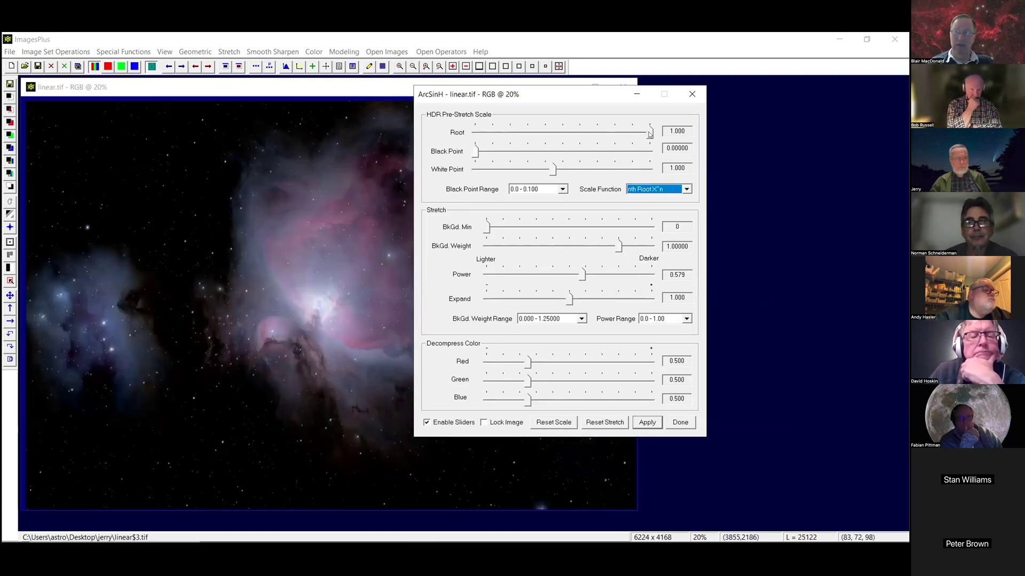
{"action": "left_click_drag", "start_coordinate": [650, 133], "coordinate": [635, 132]}
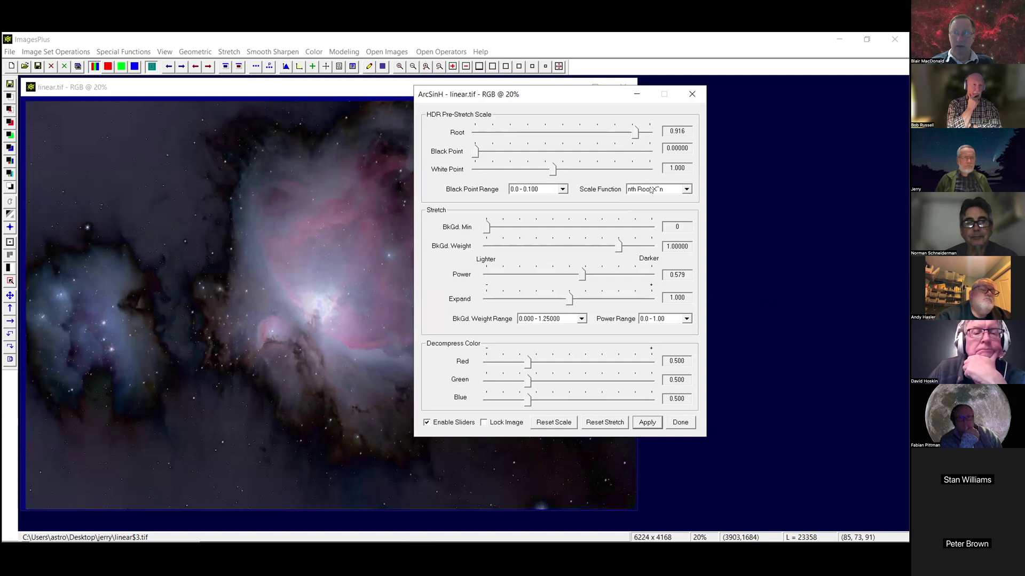
{"action": "left_click", "coordinate": [651, 190]}
Set the Black Point Range to 0.0 - 0.001, the Black Point to 0.00003 and the background weight to 0.82375.
{"action": "left_click", "coordinate": [560, 190]}
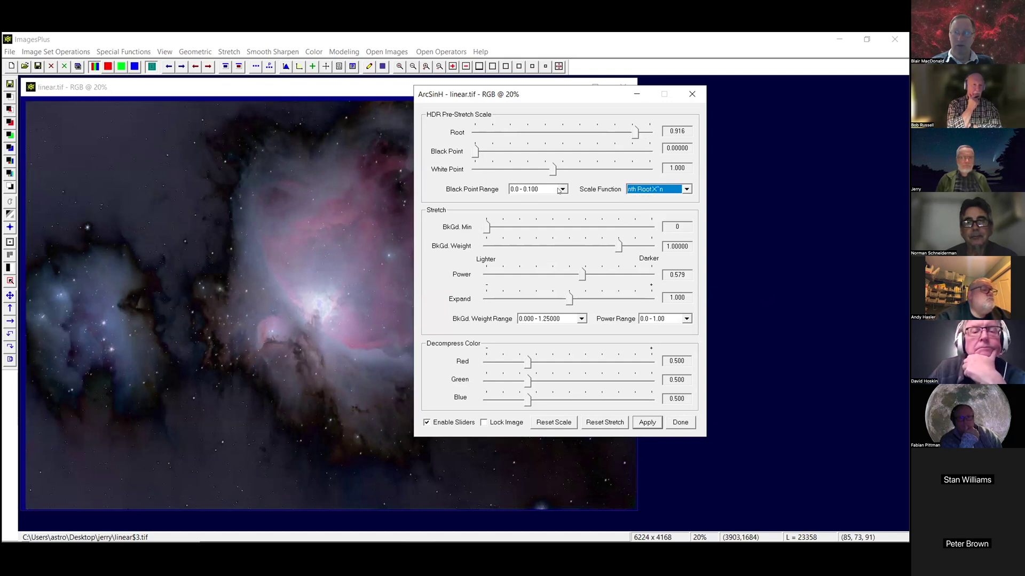
{"action": "left_click", "coordinate": [562, 189]}
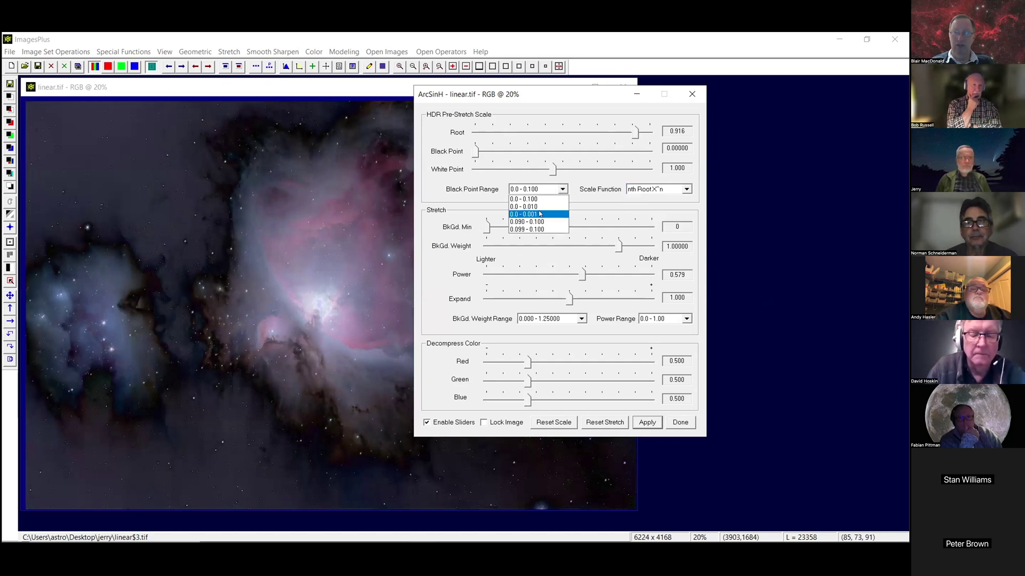
{"action": "left_click", "coordinate": [526, 214]}
{"action": "left_click", "coordinate": [479, 156]}
{"action": "left_click", "coordinate": [479, 155]}
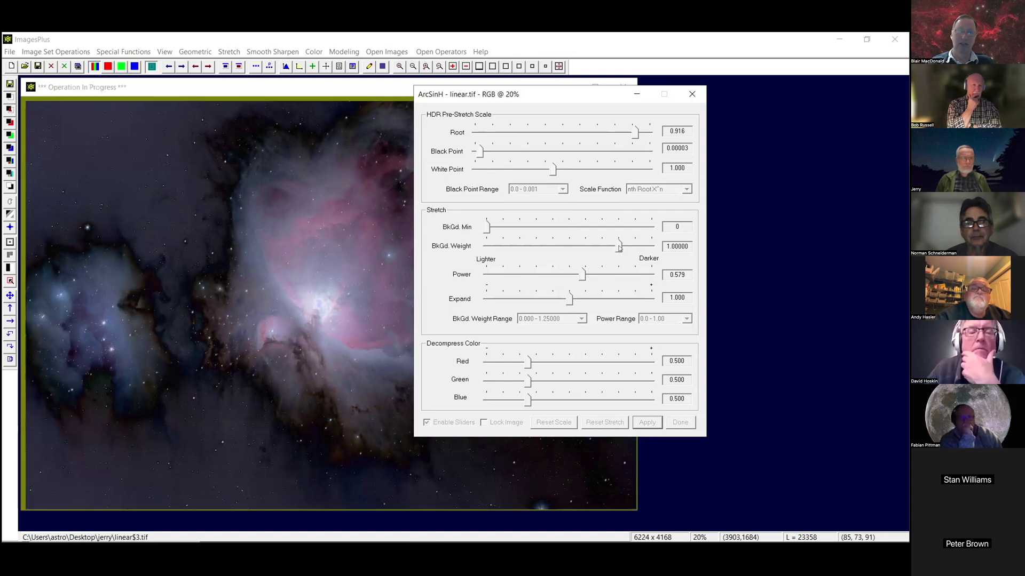
{"action": "left_click_drag", "start_coordinate": [619, 246], "coordinate": [586, 246]}
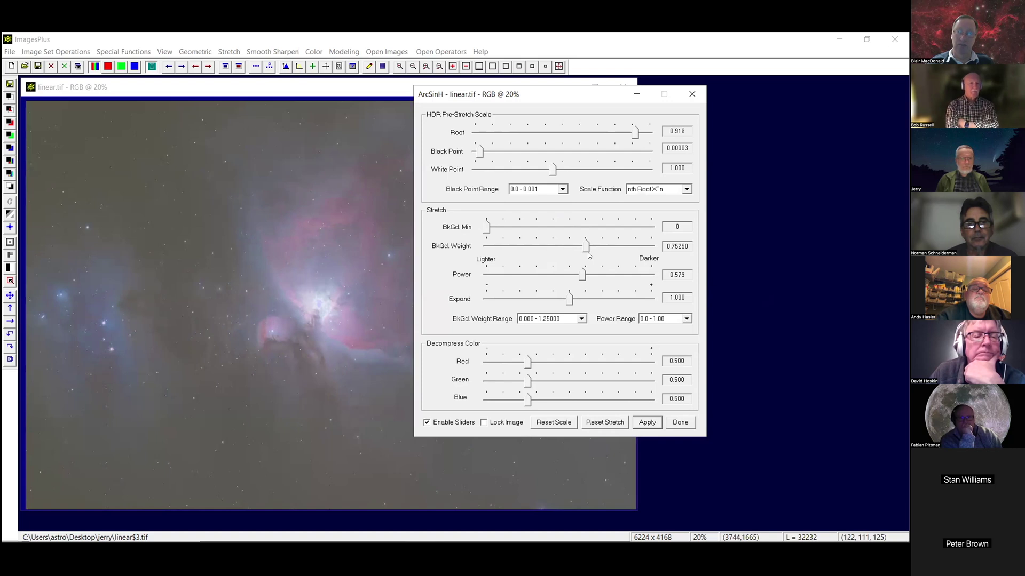
{"action": "left_click_drag", "start_coordinate": [586, 247], "coordinate": [596, 247]}
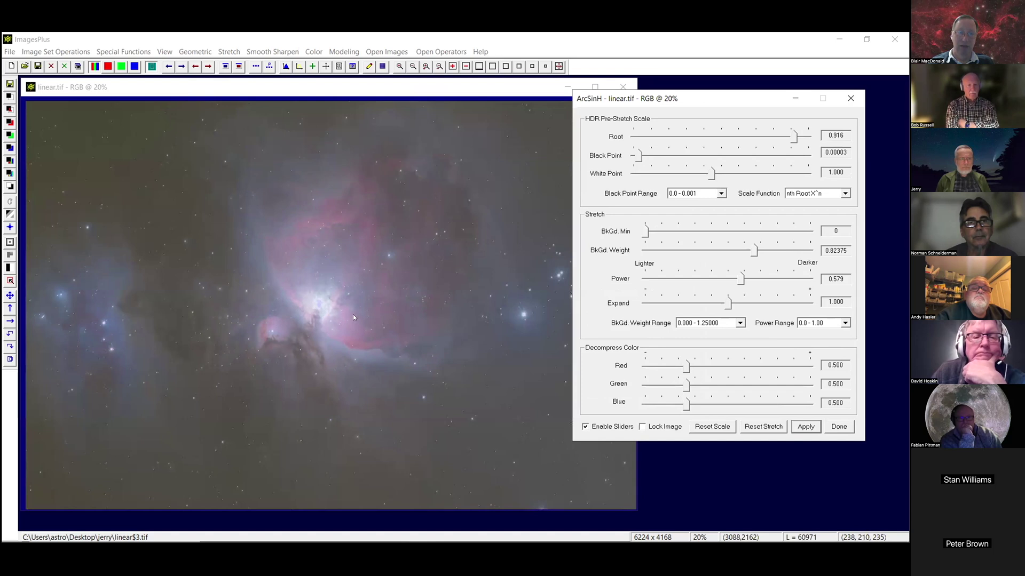
Extract a star field region of about 791 x 791 pixels and apply star size and halo reduction of 0.500 in all channels.
{"action": "left_click_drag", "start_coordinate": [179, 251], "coordinate": [256, 328]}
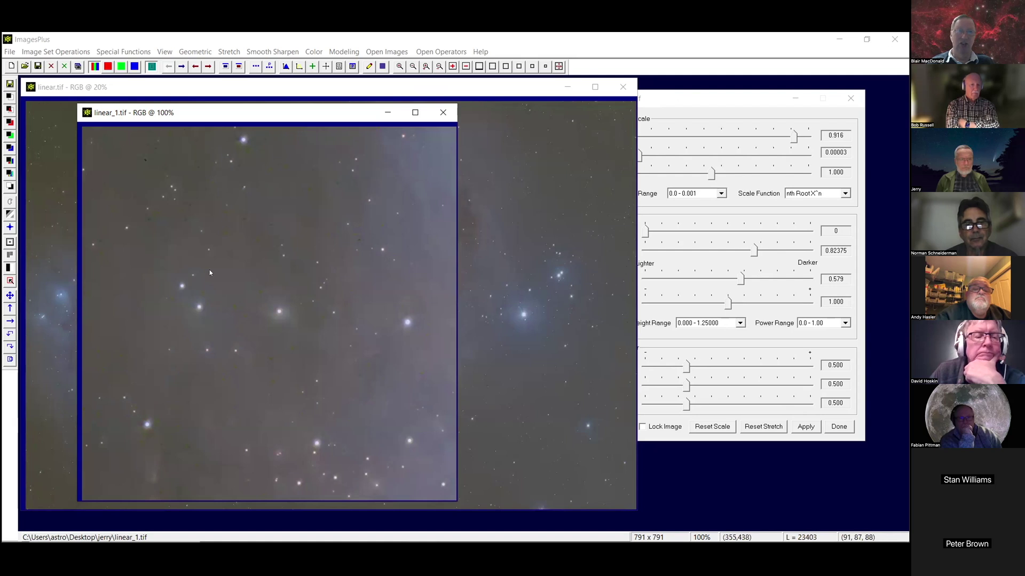
{"action": "left_click", "coordinate": [111, 51]}
{"action": "left_click", "coordinate": [130, 142]}
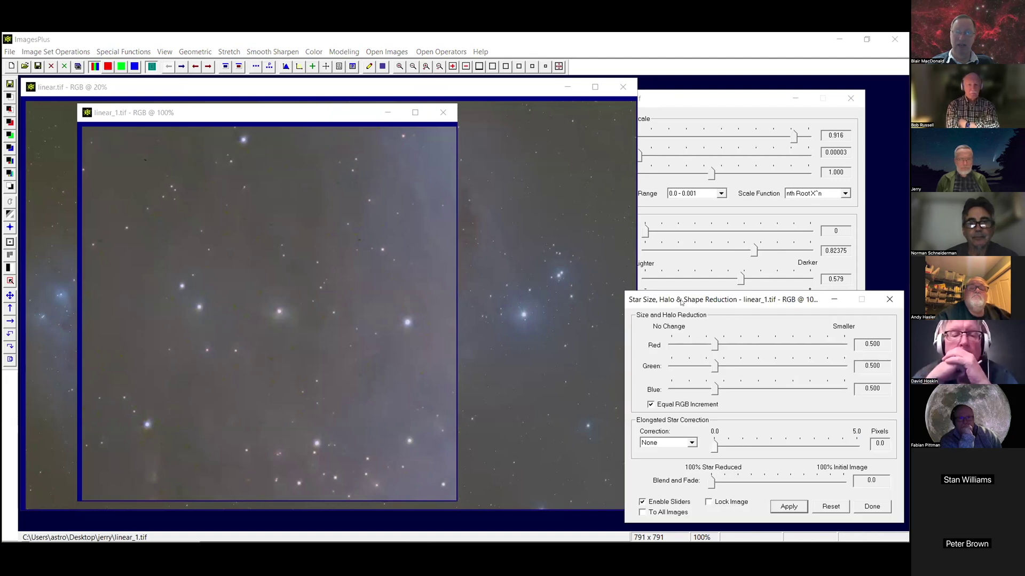
{"action": "left_click_drag", "start_coordinate": [672, 300], "coordinate": [534, 169]}
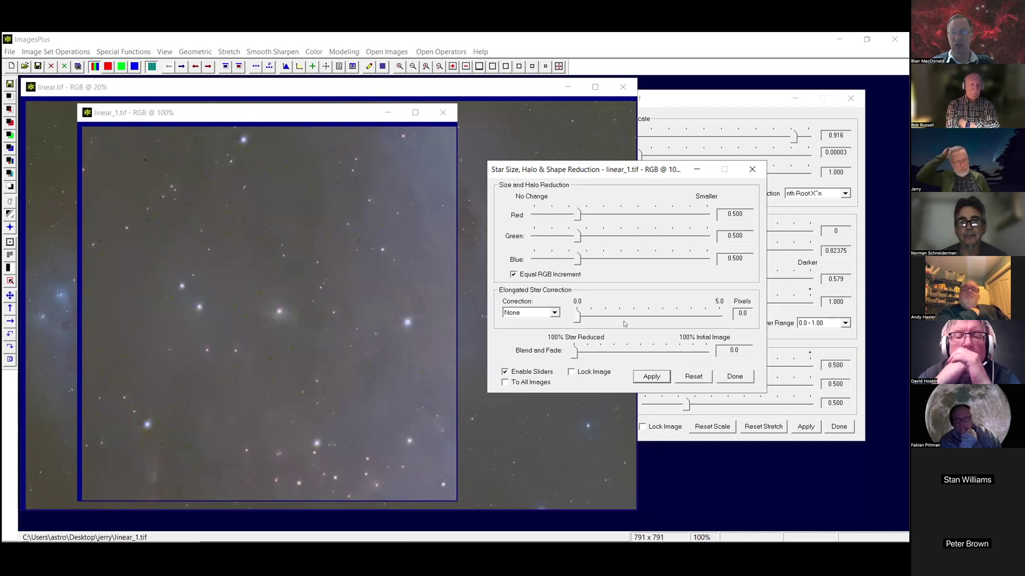
{"action": "left_click", "coordinate": [650, 377]}
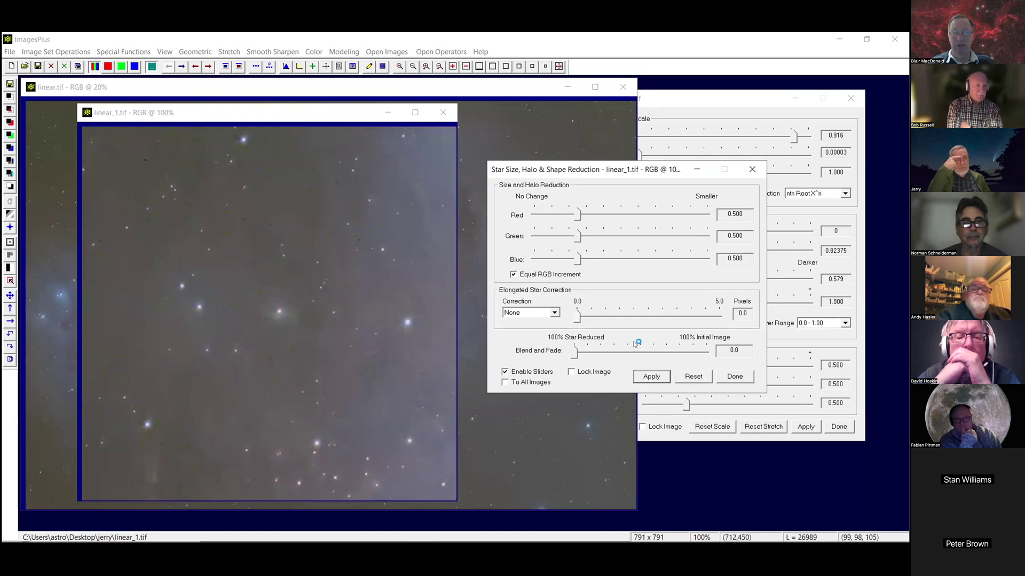
Compare the extracted star field before and after star reduction by redoing and undoing the command.
{"action": "left_click", "coordinate": [181, 67]}
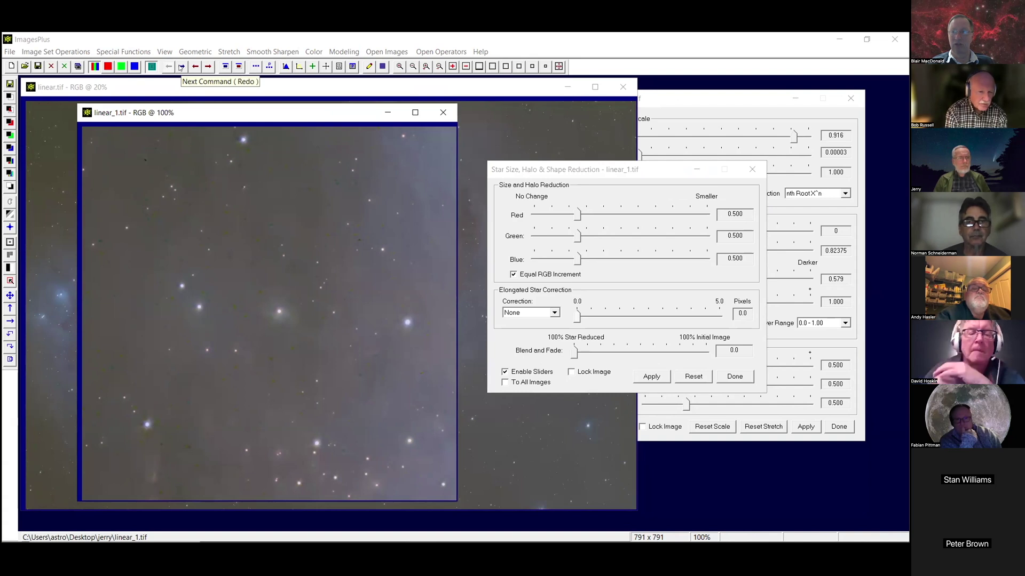
{"action": "left_click", "coordinate": [180, 66]}
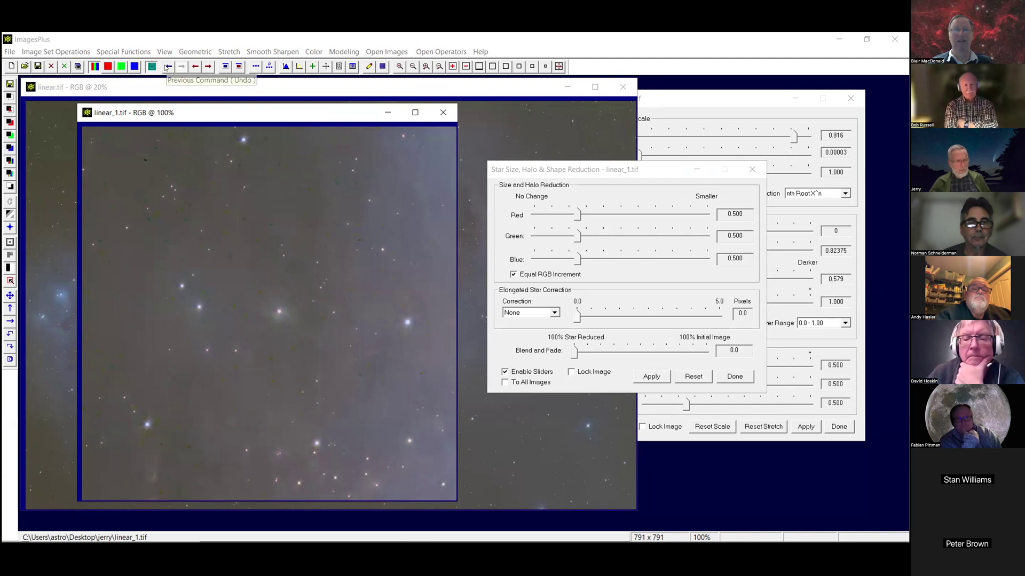
{"action": "left_click", "coordinate": [167, 67]}
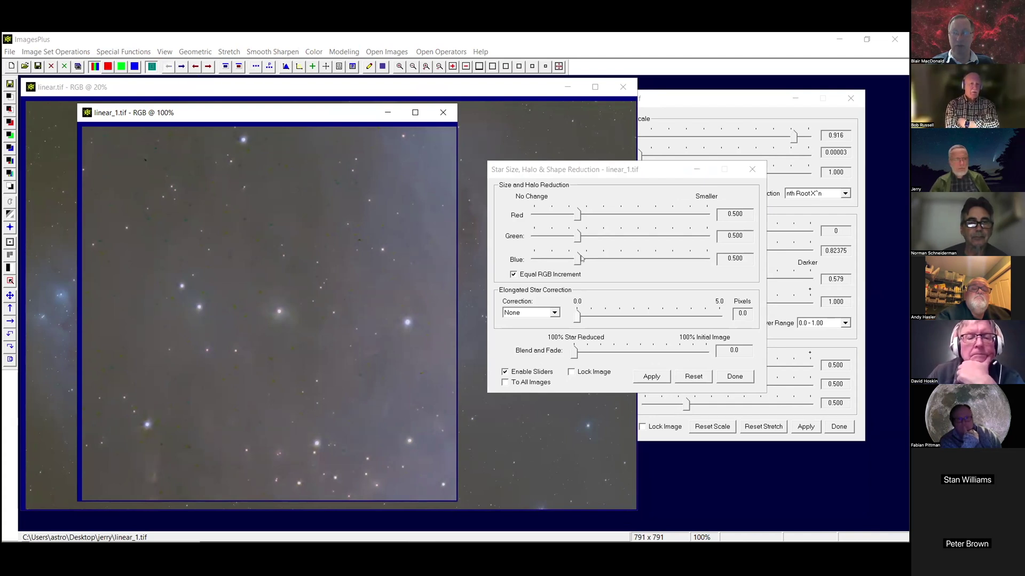
Set the star size and halo reduction to 1.008 for all channels and review the elongated star correction options.
{"action": "left_click_drag", "start_coordinate": [577, 260], "coordinate": [617, 258]}
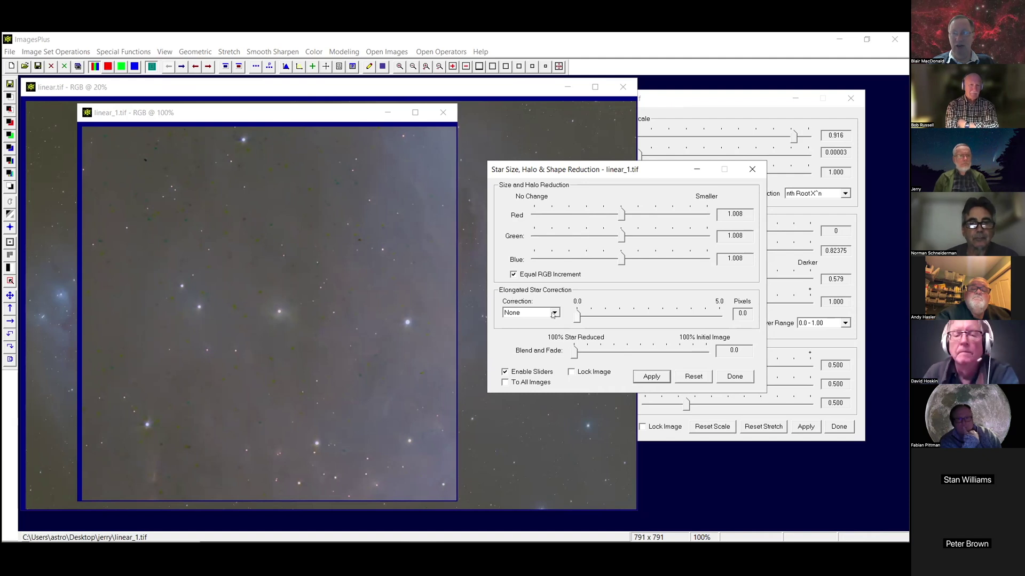
{"action": "left_click", "coordinate": [554, 313]}
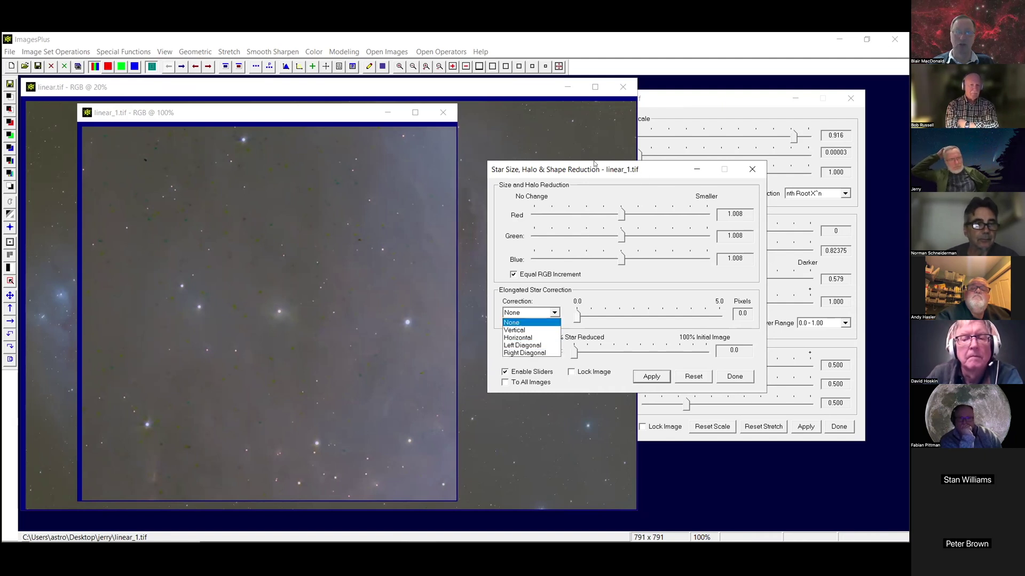
{"action": "left_click", "coordinate": [635, 175]}
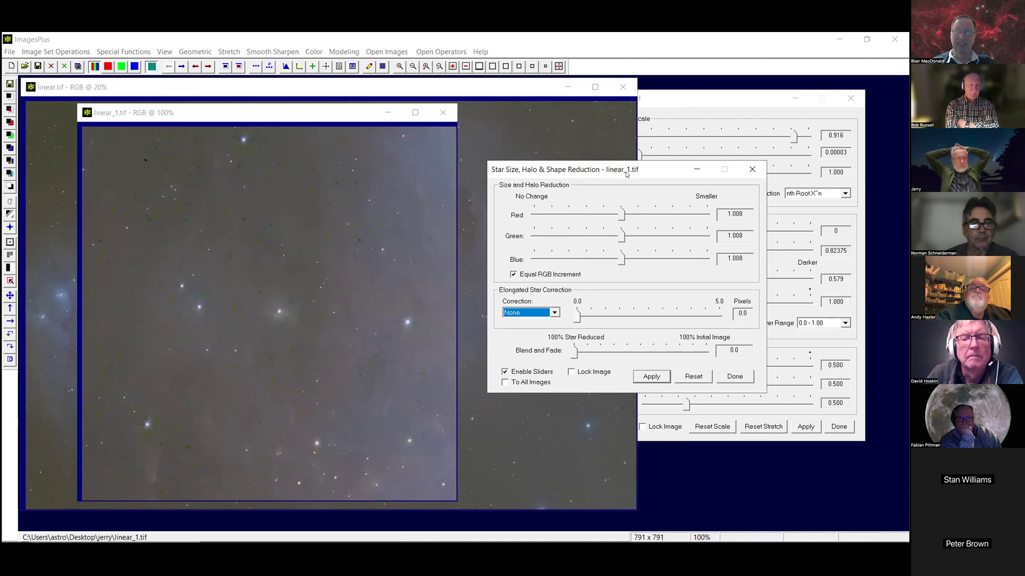
{"action": "left_click_drag", "start_coordinate": [626, 173], "coordinate": [580, 170]}
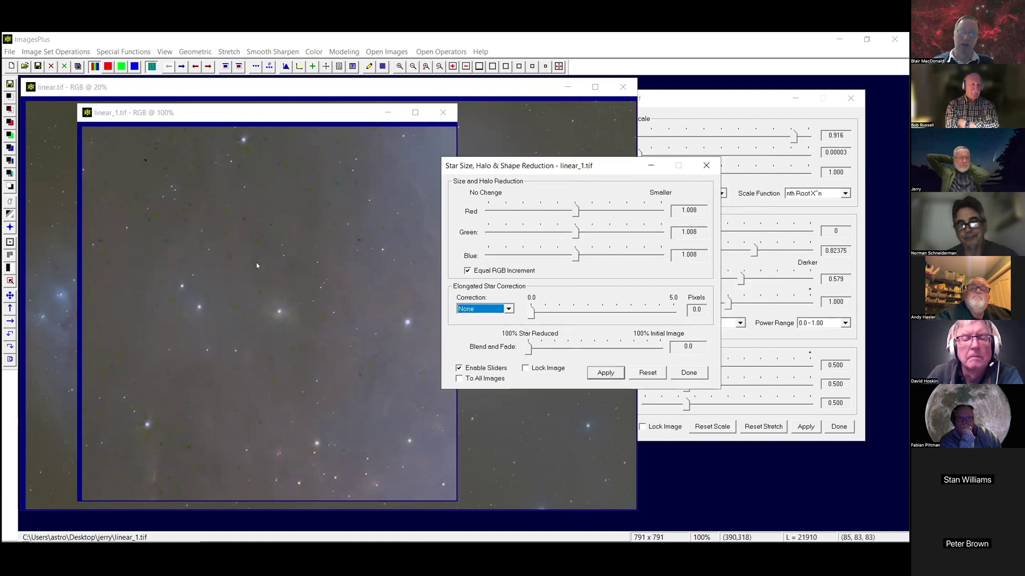
Close the star reduction tool, the extracted linear_1.tif image and the ArcSinH dialog.
{"action": "left_click", "coordinate": [707, 166]}
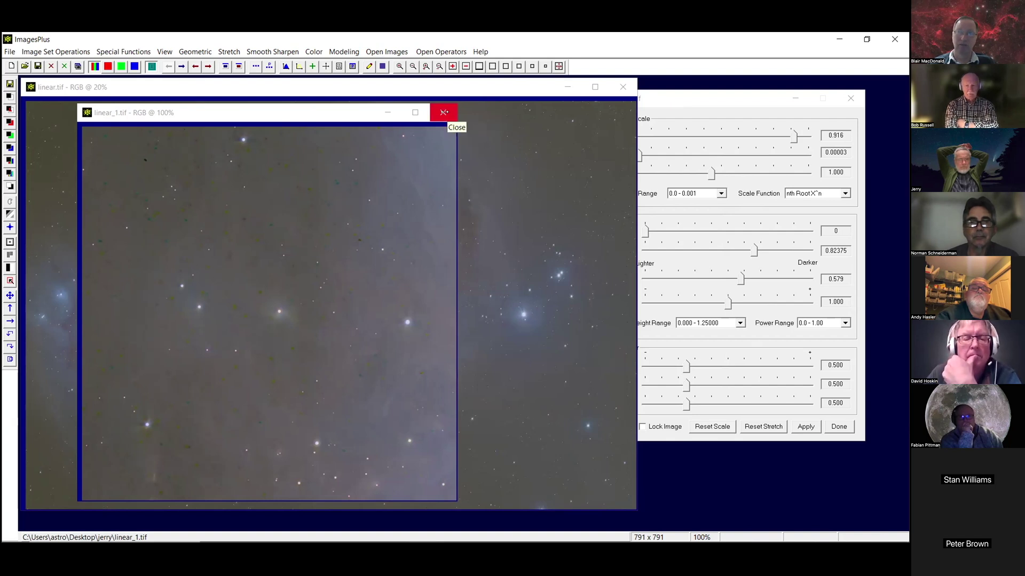
{"action": "left_click", "coordinate": [444, 112]}
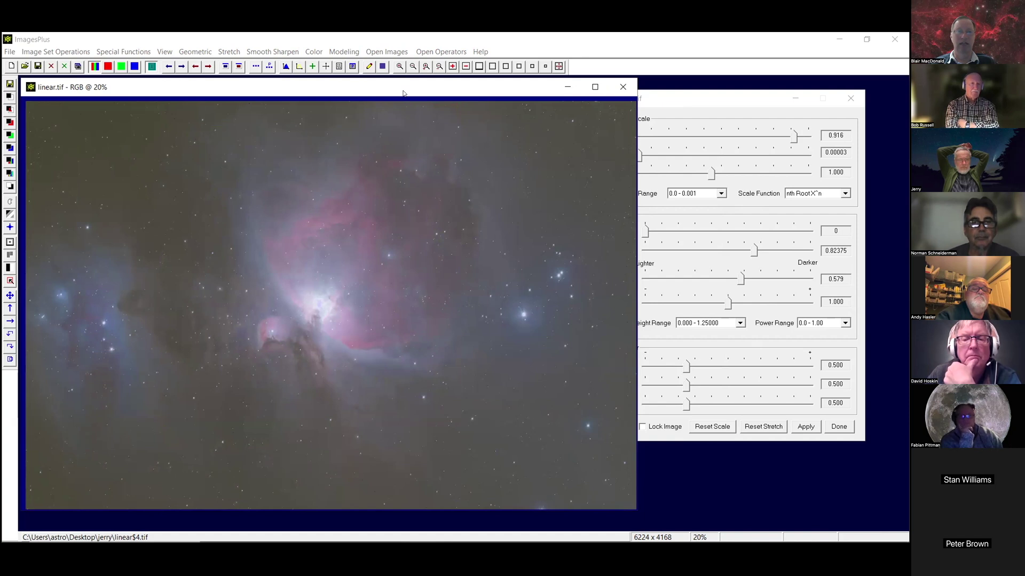
{"action": "left_click_drag", "start_coordinate": [403, 93], "coordinate": [405, 94]}
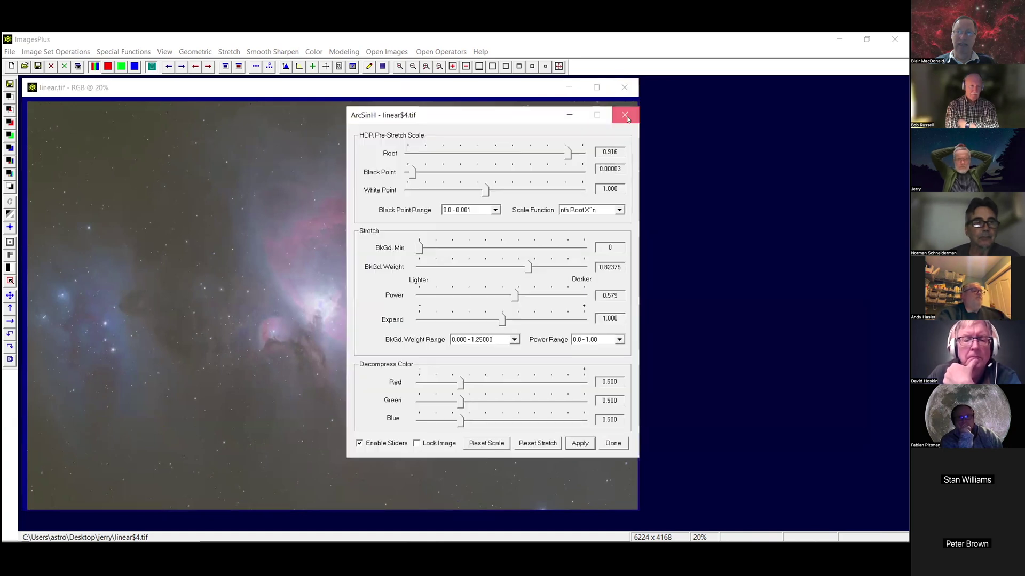
{"action": "left_click", "coordinate": [620, 112]}
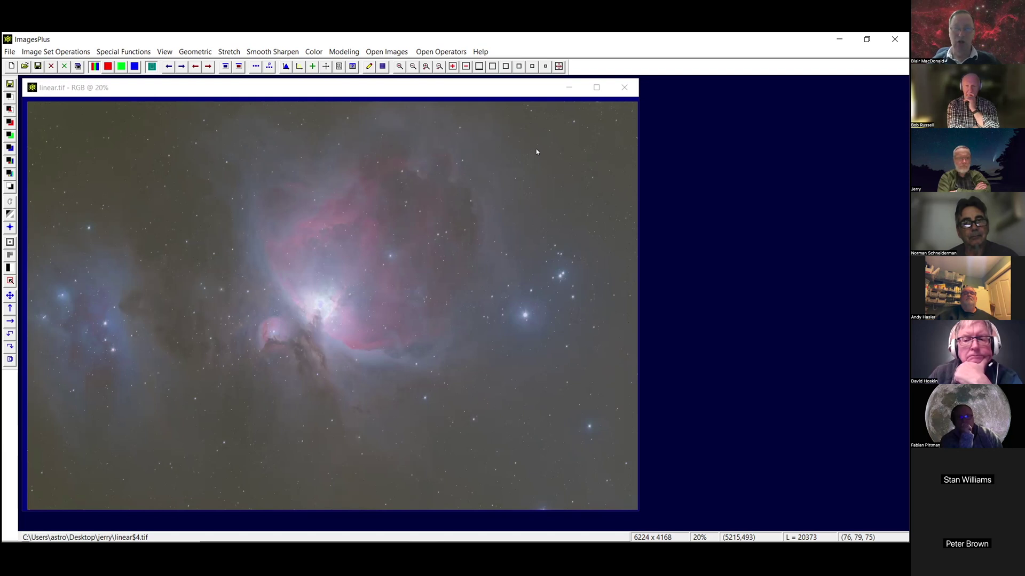
Neutralize the background of linear.tif with Color Balance, sampling the dark sky at the nebula's lower right, and finish the tool.
{"action": "left_click", "coordinate": [314, 51]}
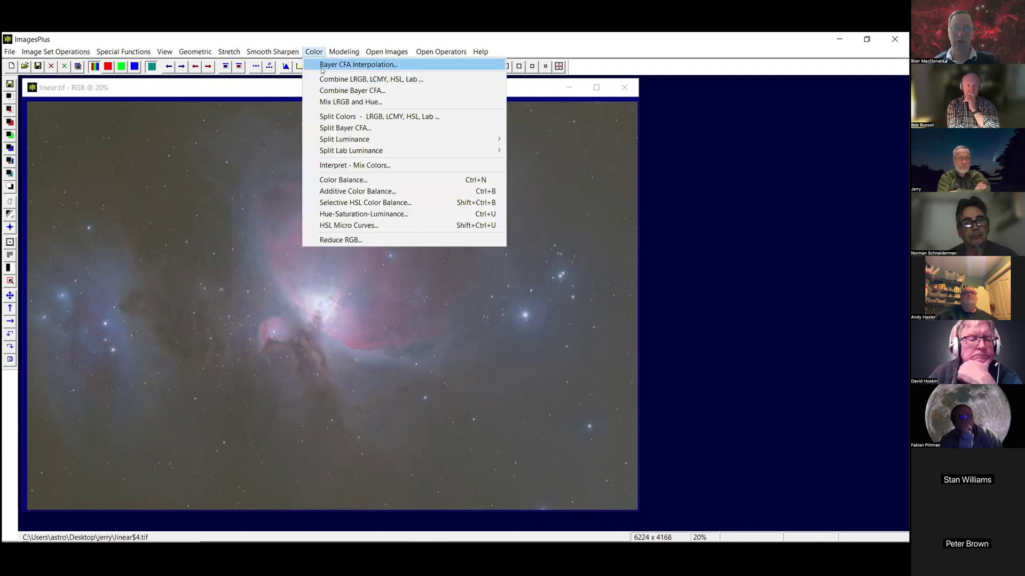
{"action": "left_click", "coordinate": [343, 181]}
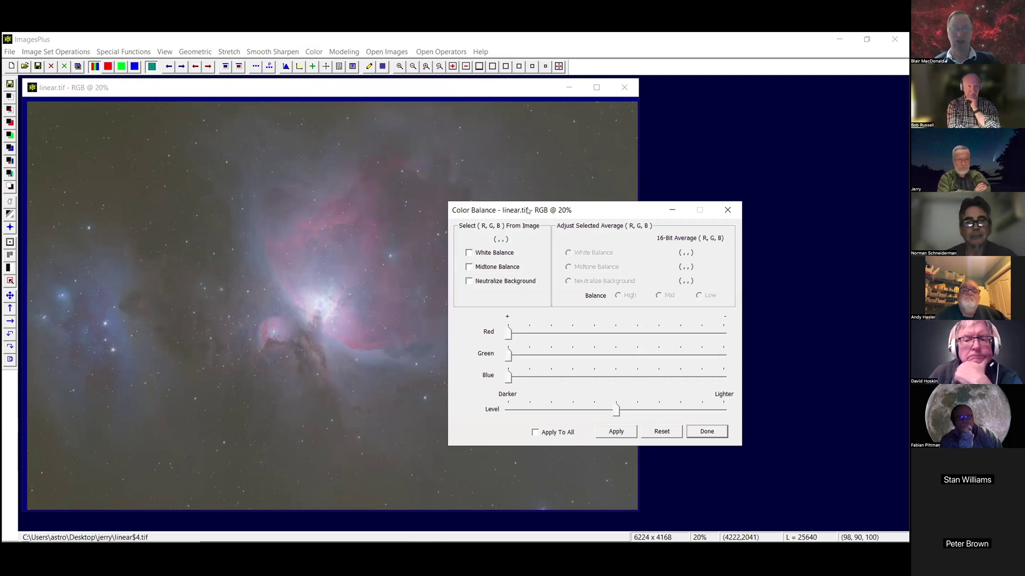
{"action": "left_click", "coordinate": [603, 257]}
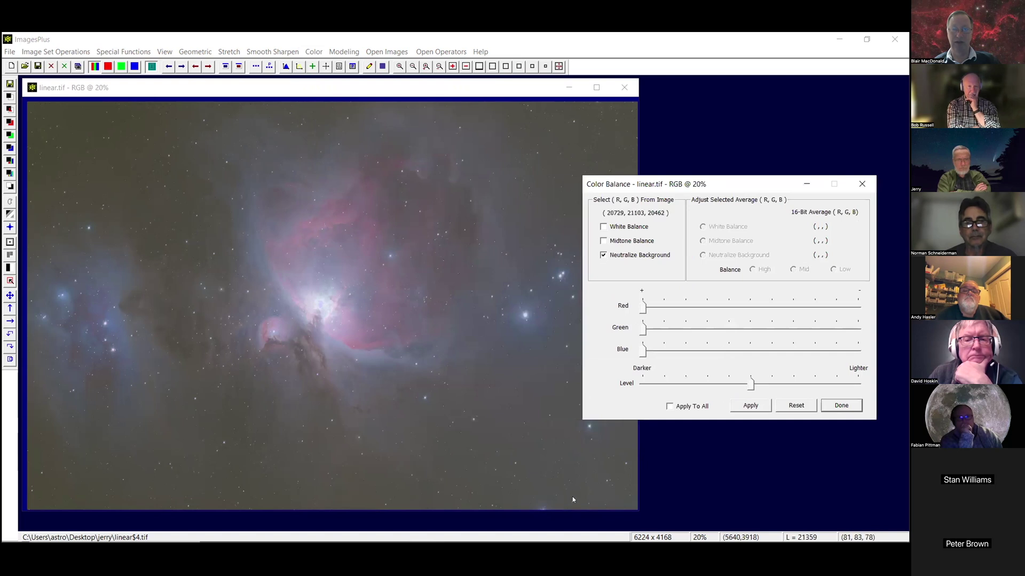
{"action": "left_click", "coordinate": [539, 391]}
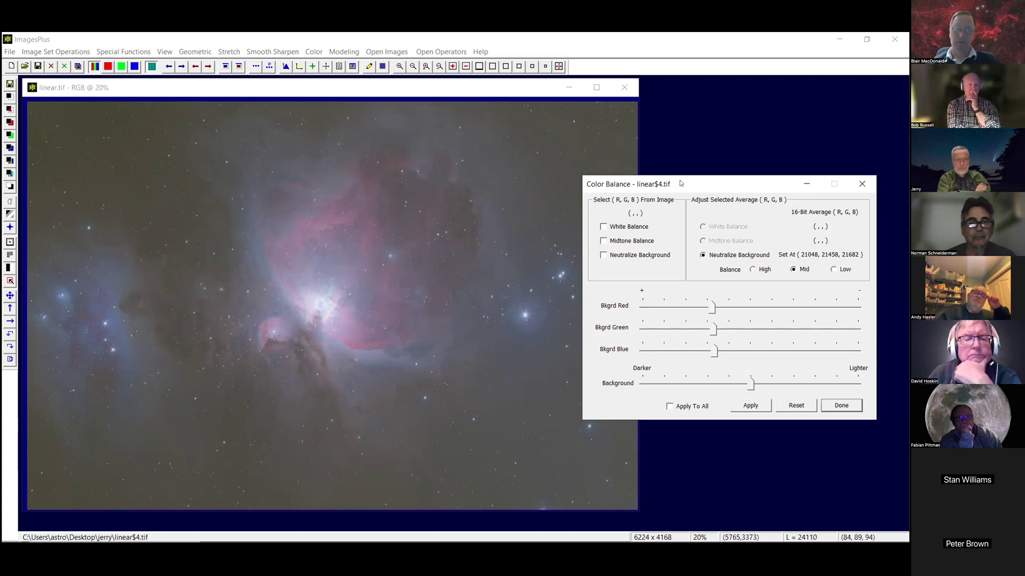
{"action": "left_click_drag", "start_coordinate": [681, 183], "coordinate": [604, 154]}
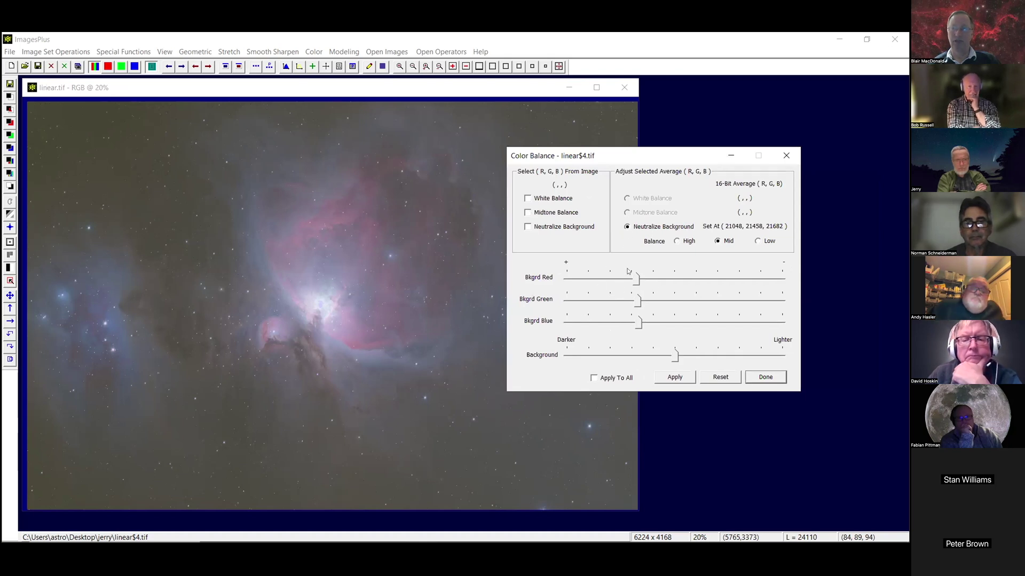
{"action": "left_click", "coordinate": [766, 376]}
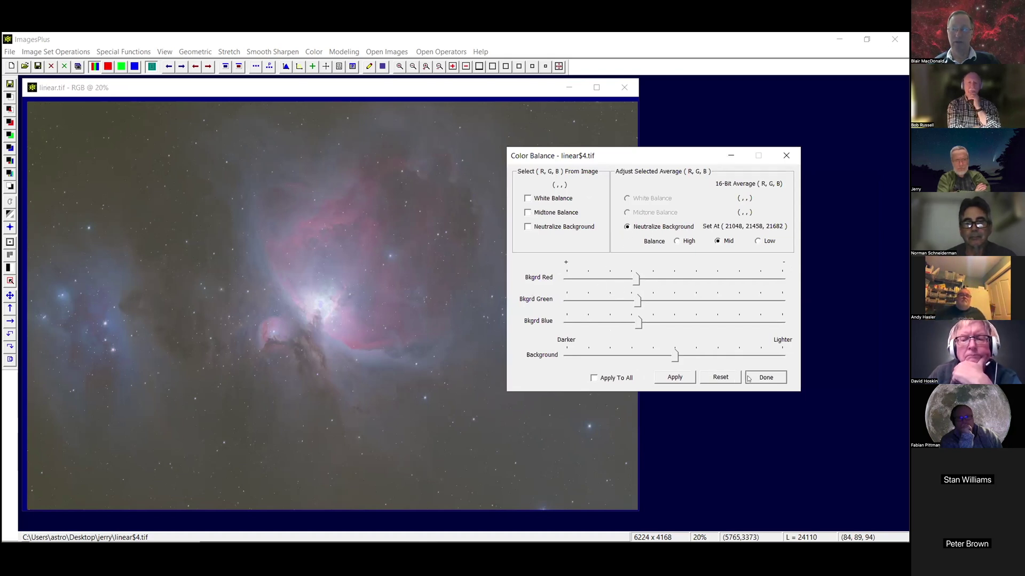
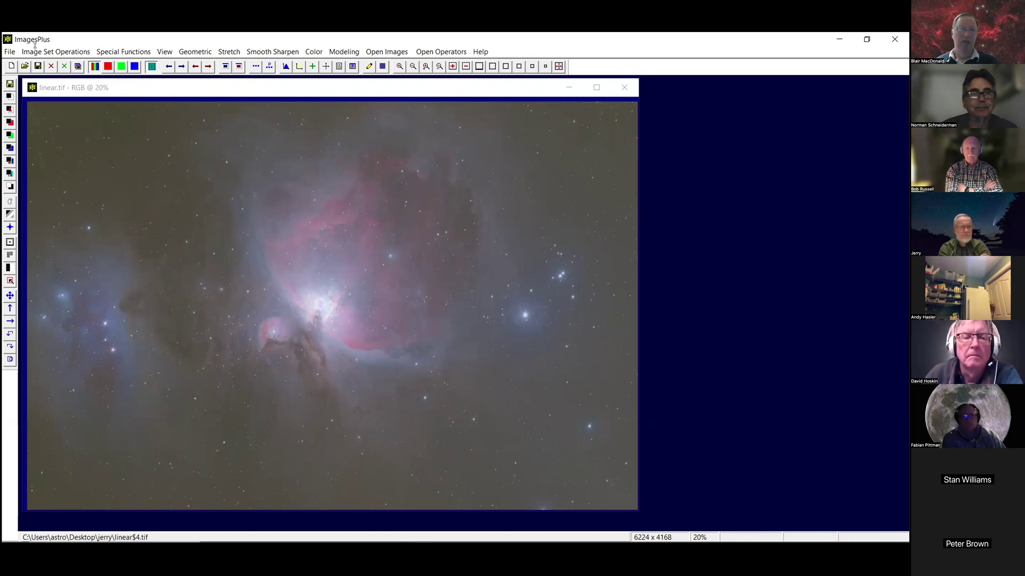
Examine the Pixel Math operations and luminance range options for linear.tif, and close the tool.
{"action": "left_click", "coordinate": [118, 54]}
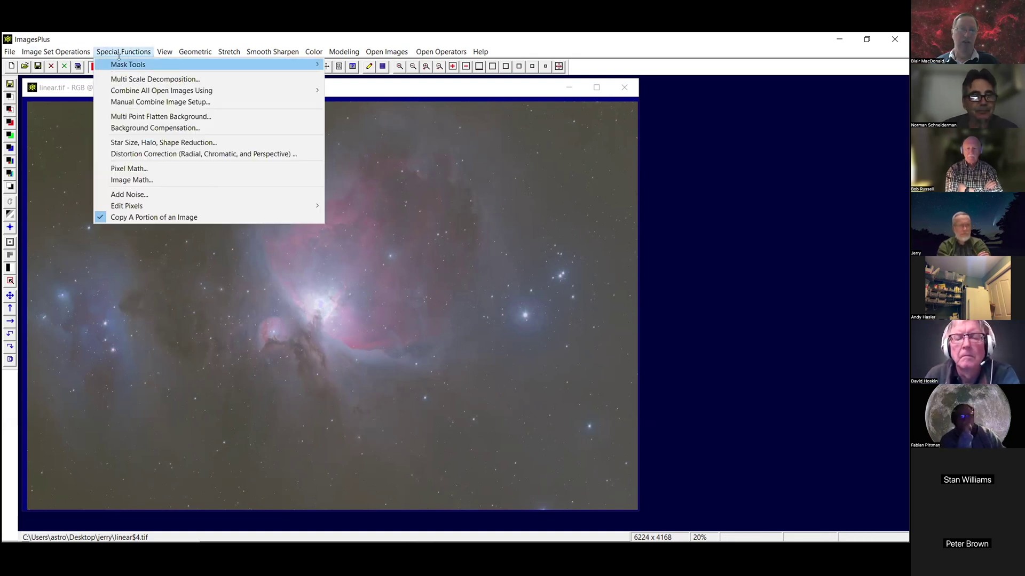
{"action": "left_click", "coordinate": [143, 168]}
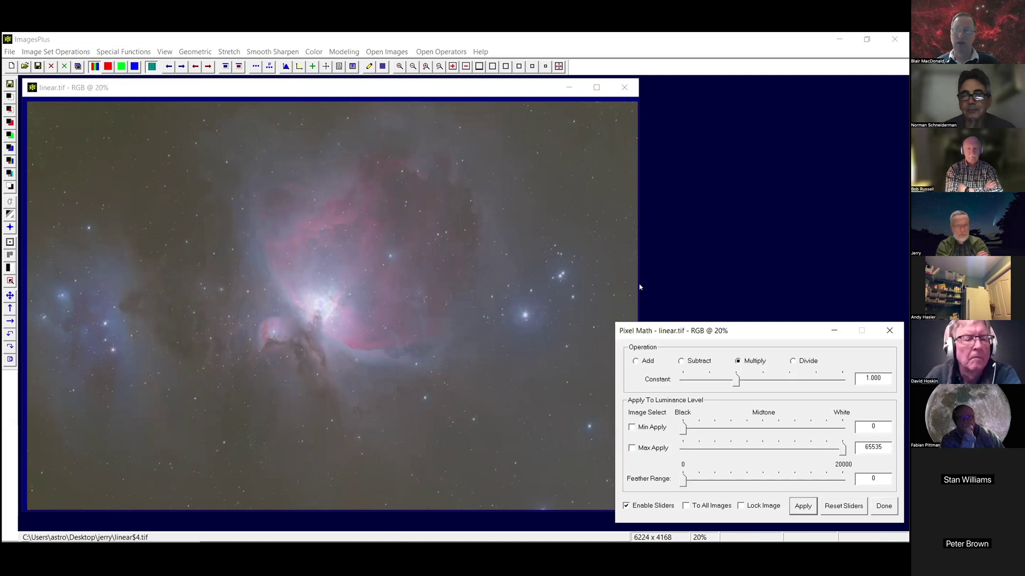
{"action": "left_click", "coordinate": [713, 251]}
Set up a 6224 x 4168 image combination named CombineImagesTarget using blend mode, opacity and masks, and review the blend modes.
{"action": "left_click", "coordinate": [126, 52]}
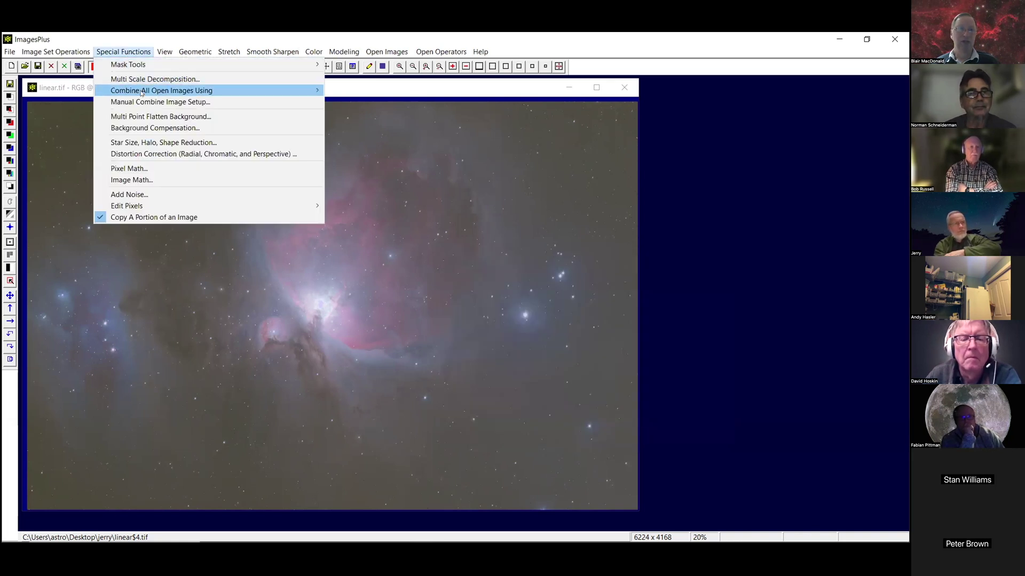
{"action": "mouse_move", "coordinate": [142, 93]}
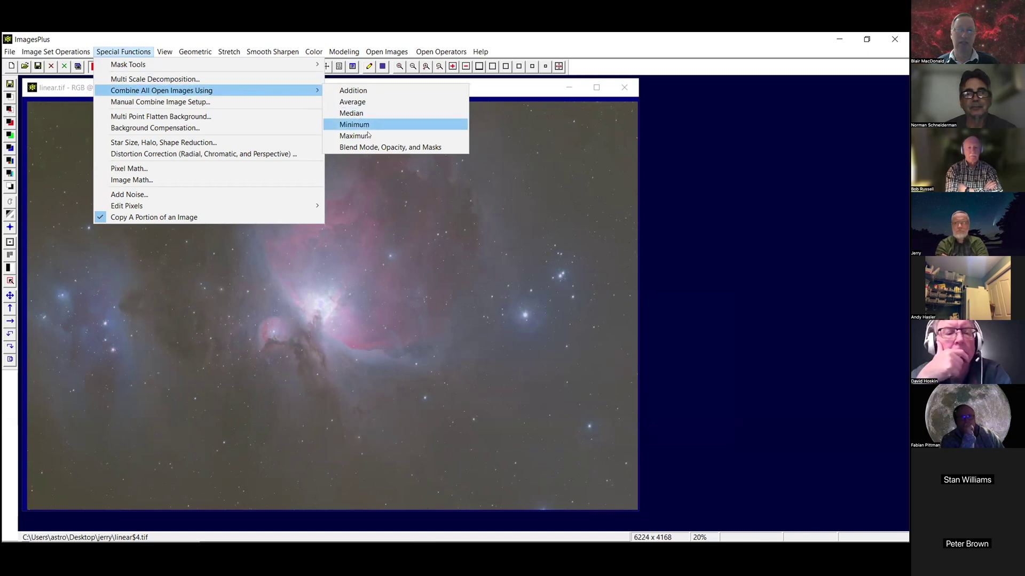
{"action": "left_click", "coordinate": [376, 147]}
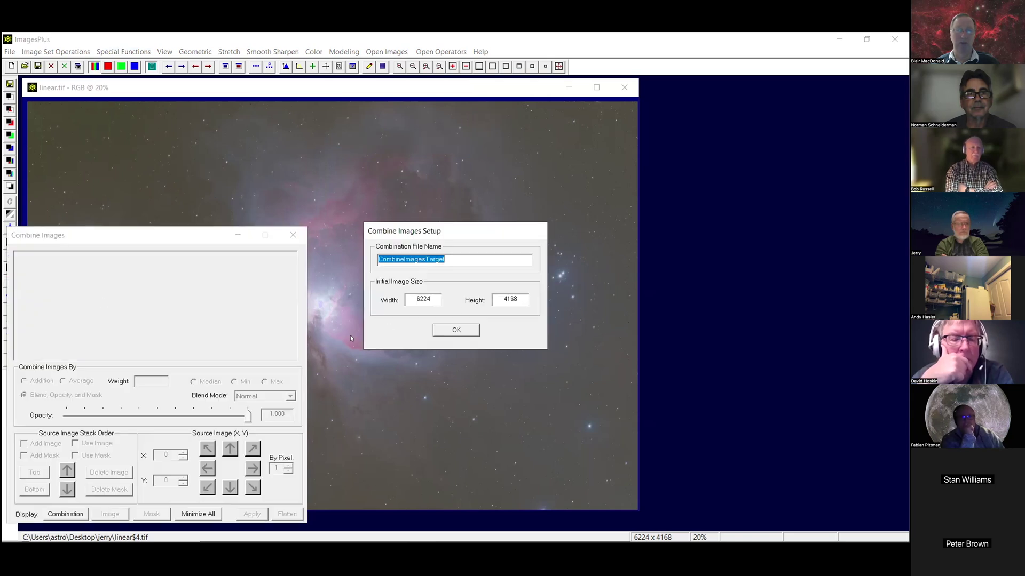
{"action": "left_click", "coordinate": [435, 332]}
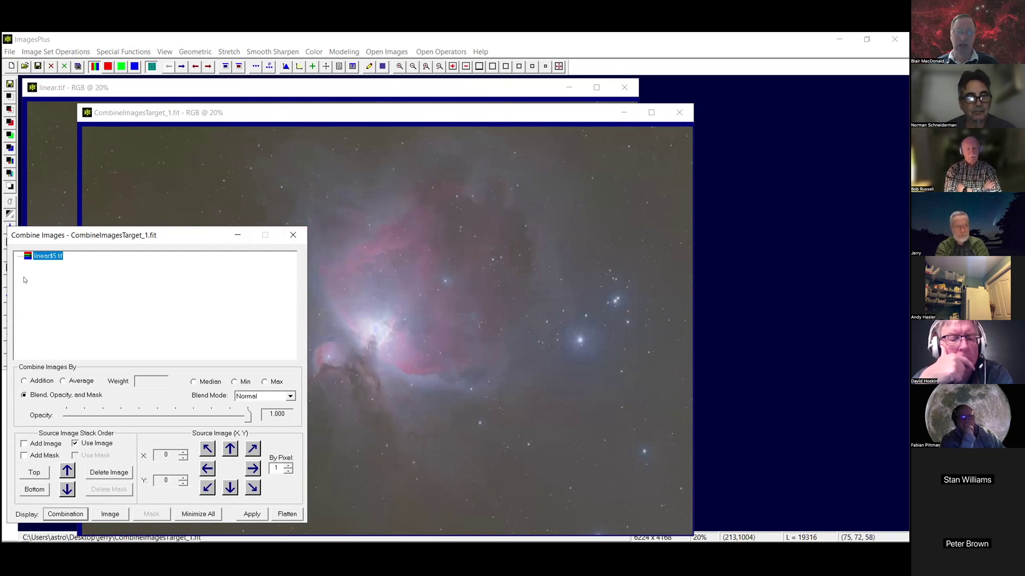
{"action": "left_click", "coordinate": [290, 397]}
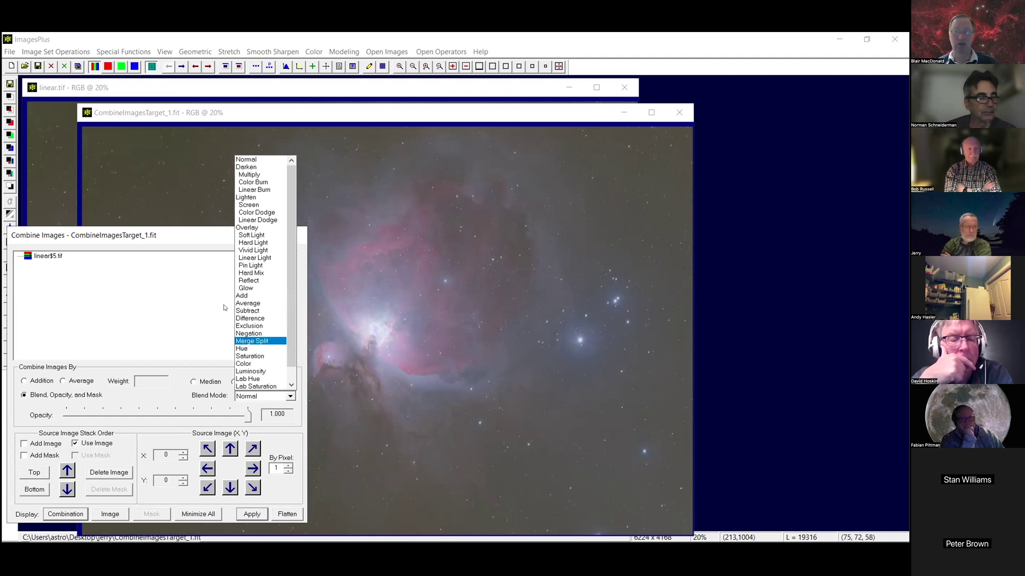
Flatten the image combination and close the combined image.
{"action": "left_click", "coordinate": [293, 239]}
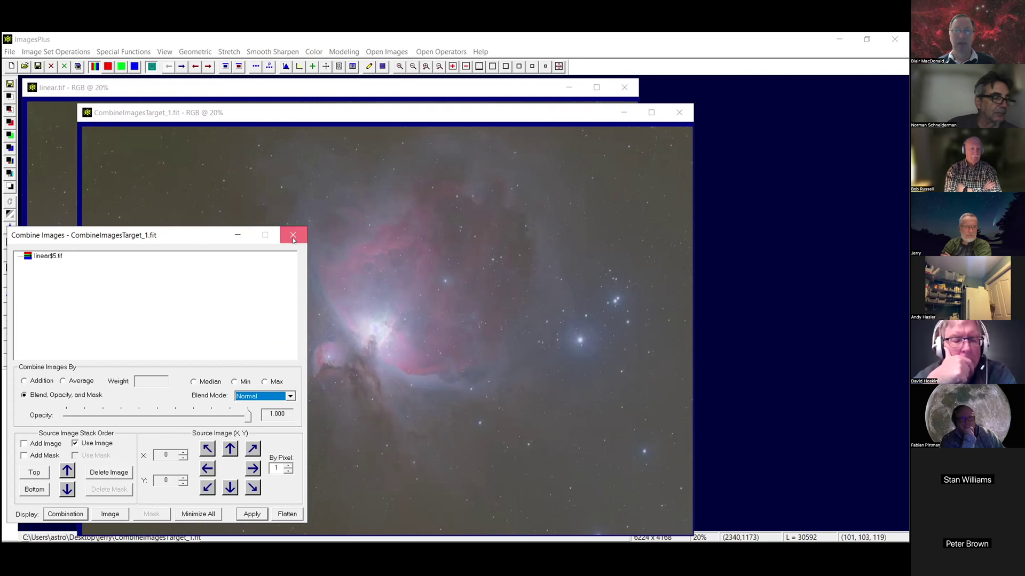
{"action": "left_click", "coordinate": [293, 239]}
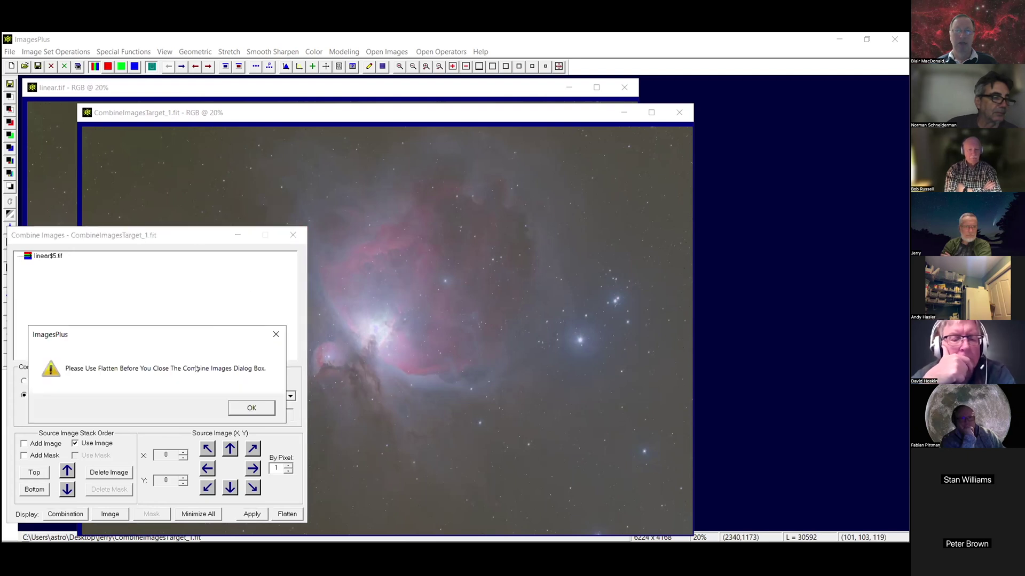
{"action": "key", "text": "Return"}
{"action": "left_click", "coordinate": [285, 514]}
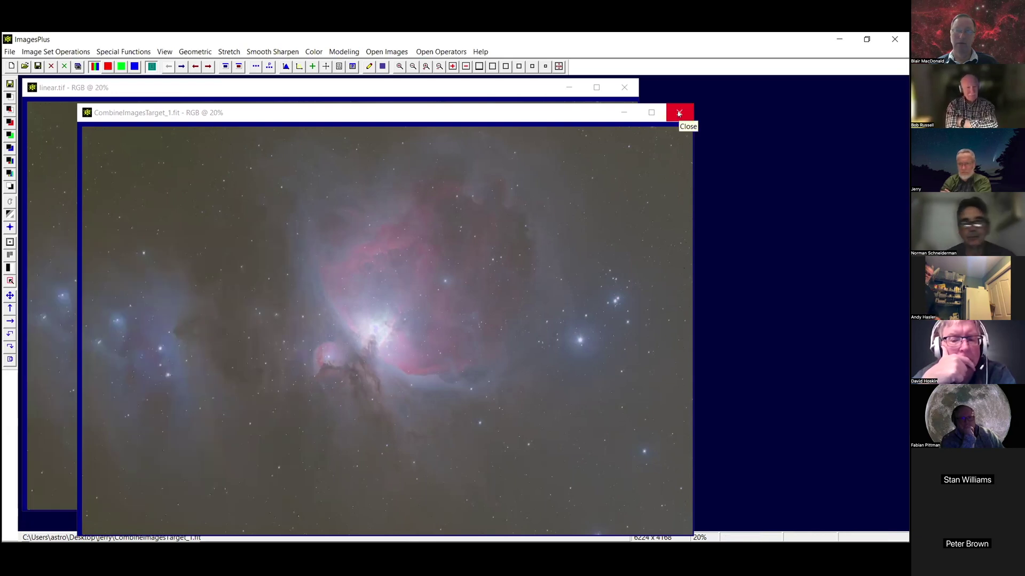
{"action": "left_click", "coordinate": [679, 112]}
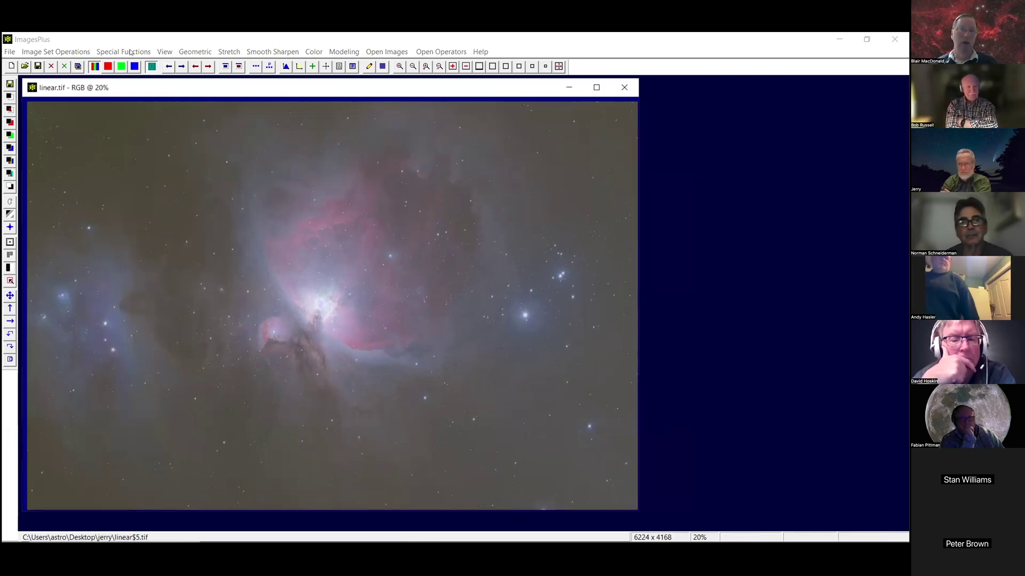
{"action": "left_click", "coordinate": [123, 52]}
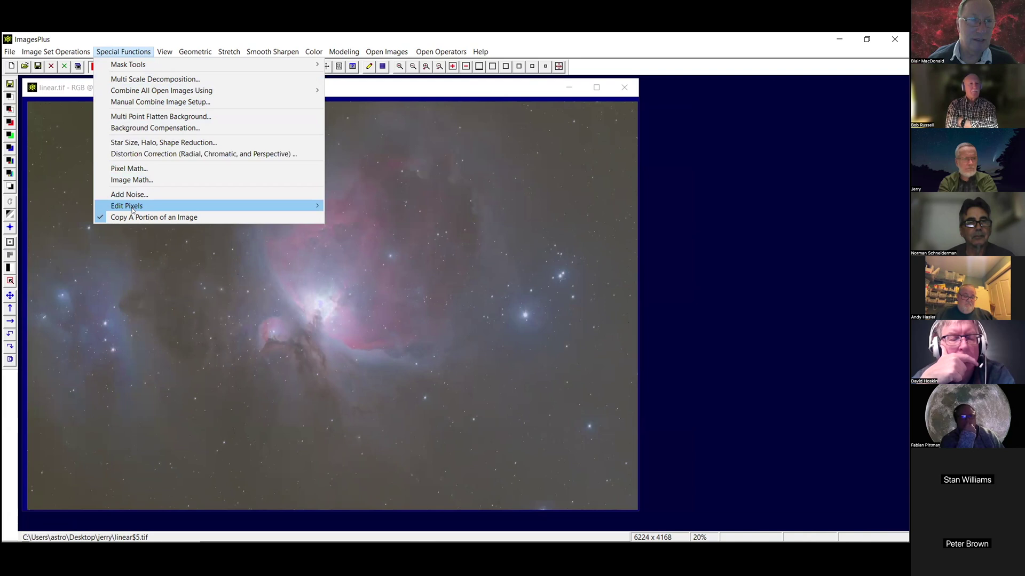
{"action": "left_click", "coordinate": [73, 56]}
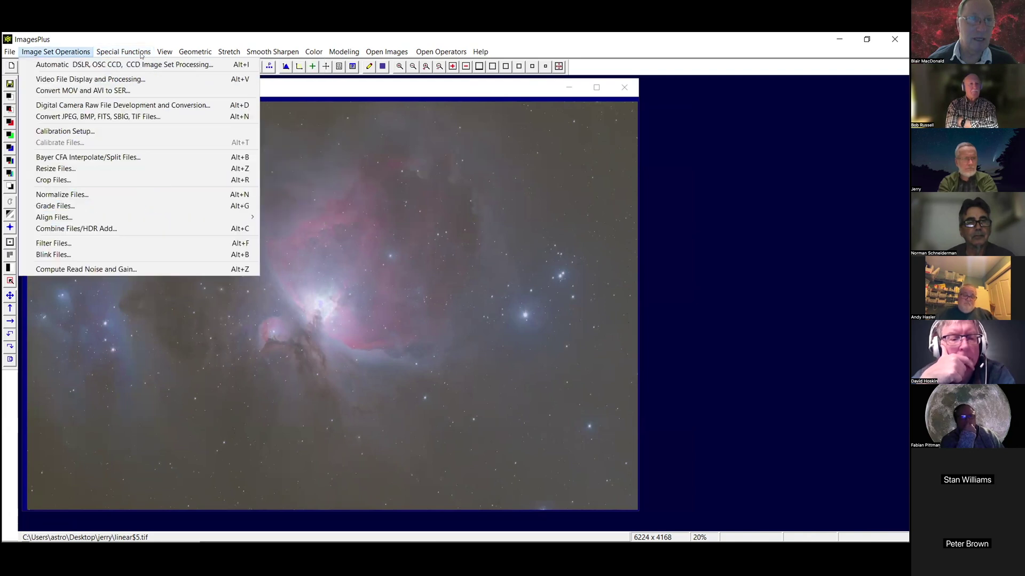
{"action": "mouse_move", "coordinate": [147, 51]}
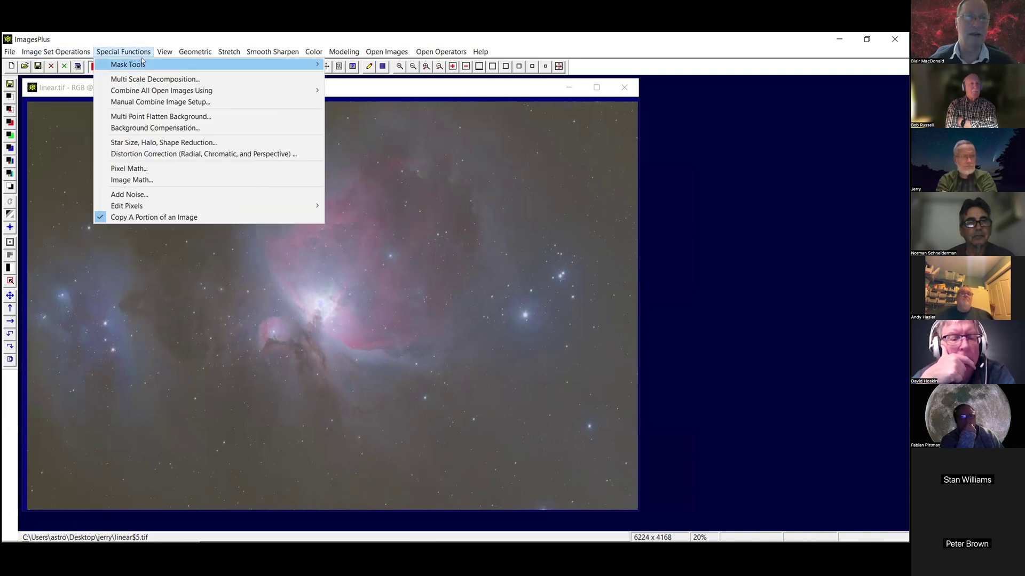
{"action": "left_click", "coordinate": [503, 98]}
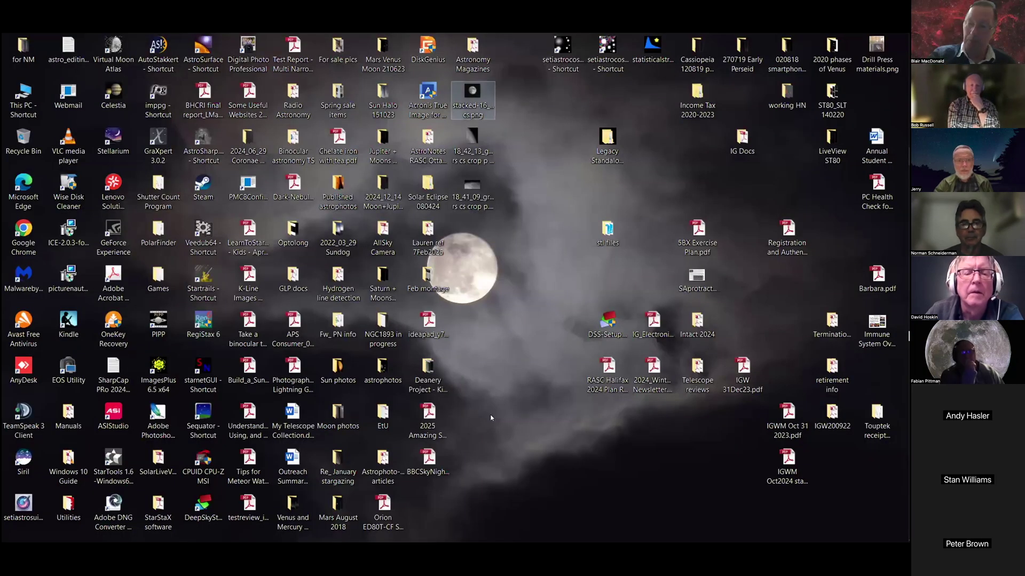
{"action": "left_click", "coordinate": [452, 505]}
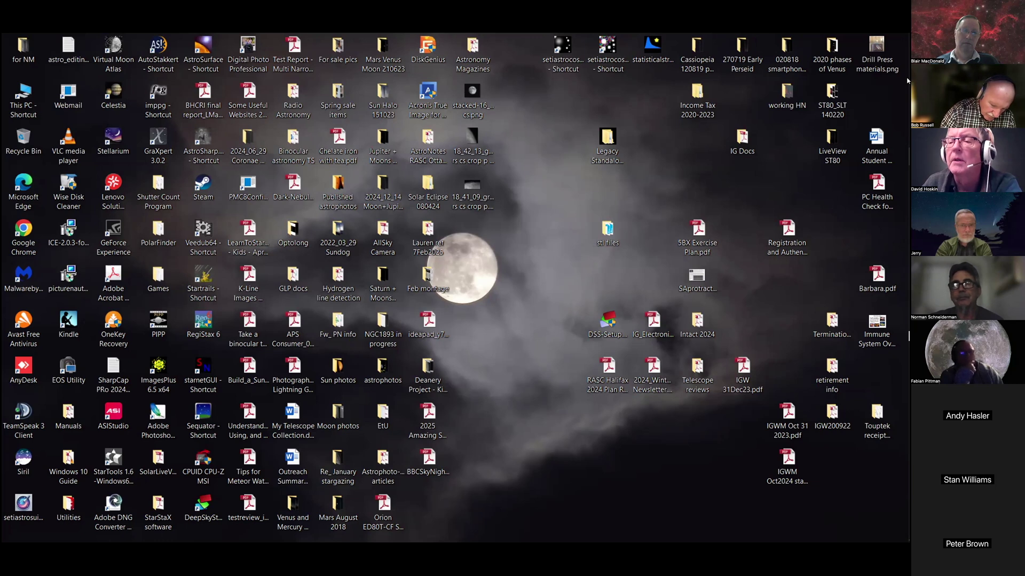
Switch to GraXpert and load the image Autosave001 sm.tif from the working HN folder.
{"action": "mouse_move", "coordinate": [909, 160]}
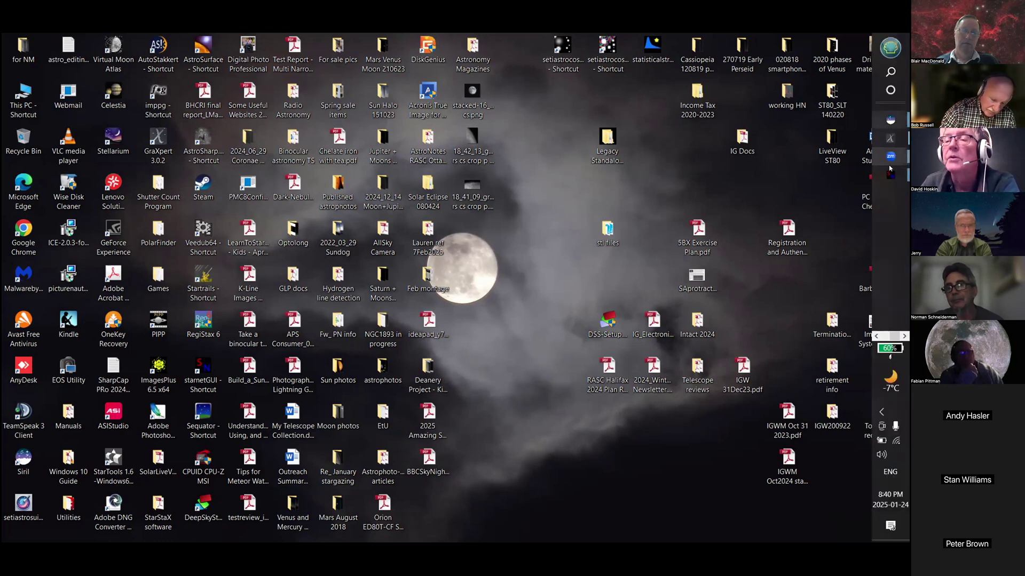
{"action": "left_click", "coordinate": [890, 139]}
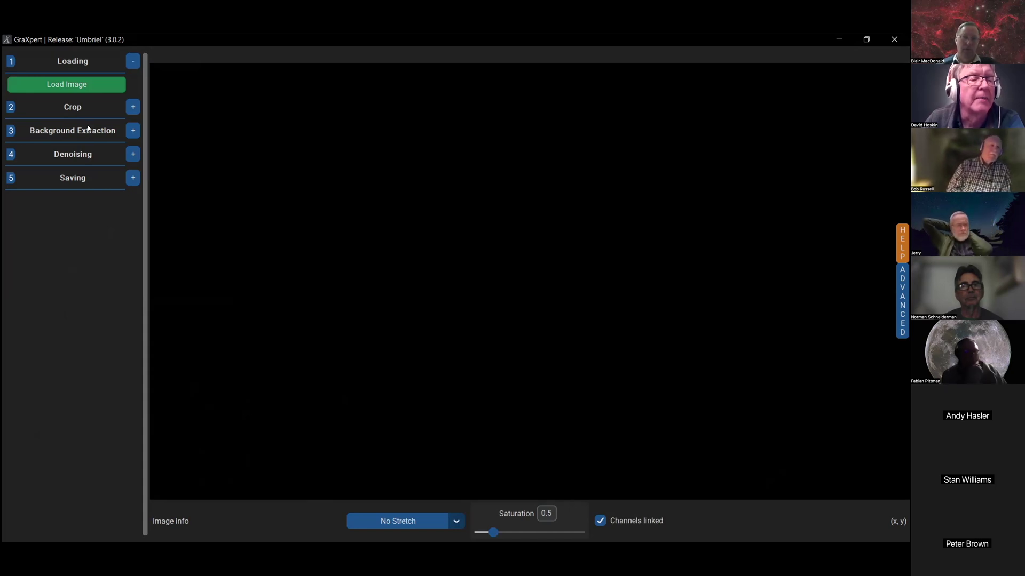
{"action": "left_click", "coordinate": [73, 86]}
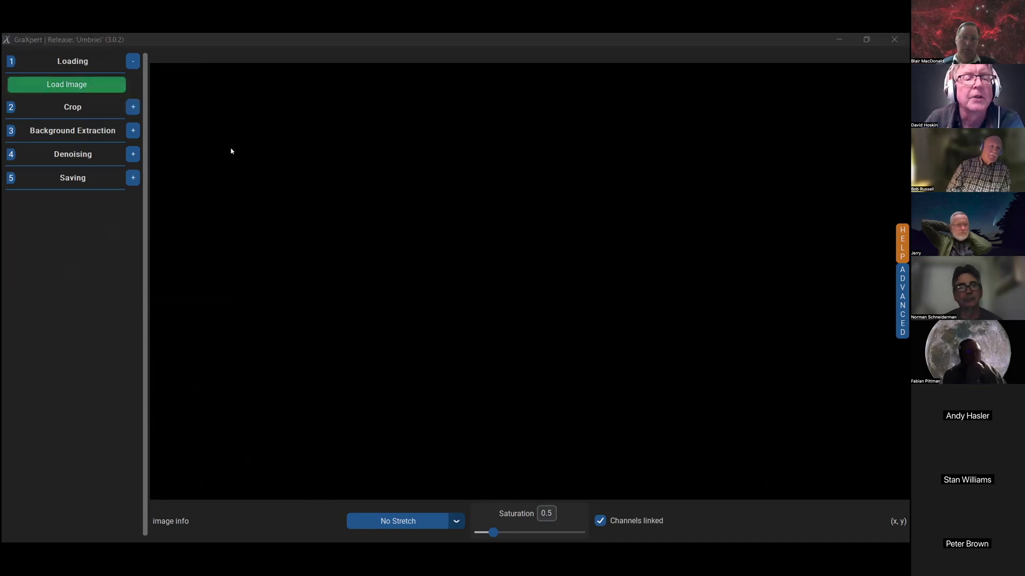
{"action": "left_click", "coordinate": [472, 311]}
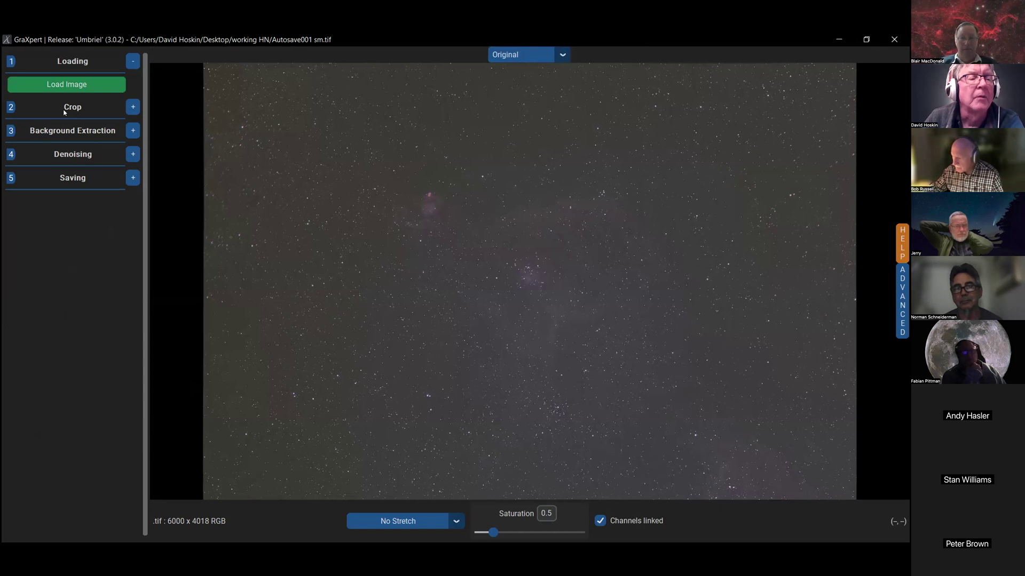
Crop a thin border off the image, from about (72, 91) to (5923, 3927), and minimize GraXpert.
{"action": "left_click", "coordinate": [132, 107]}
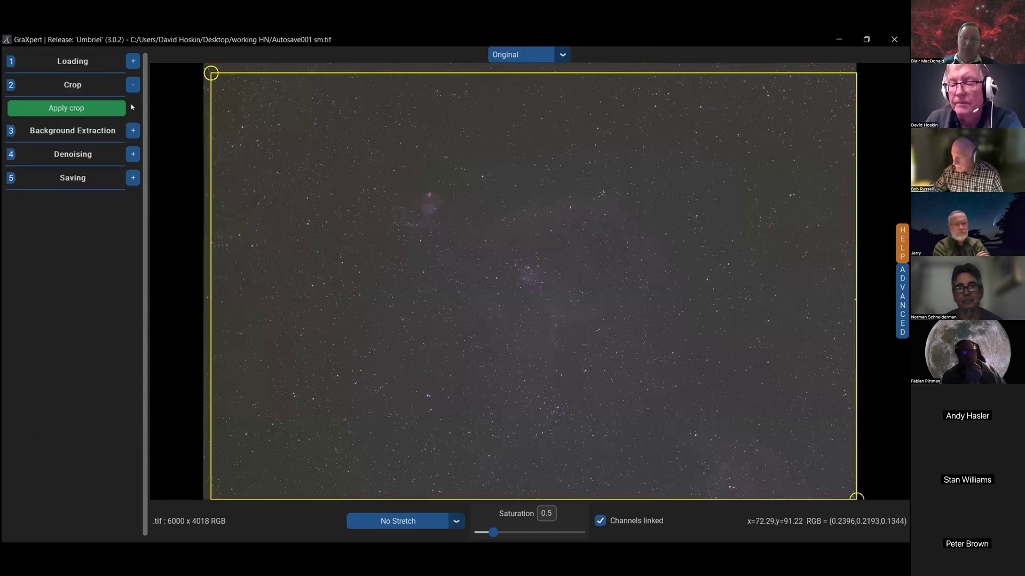
{"action": "left_click_drag", "start_coordinate": [846, 491], "coordinate": [846, 491]}
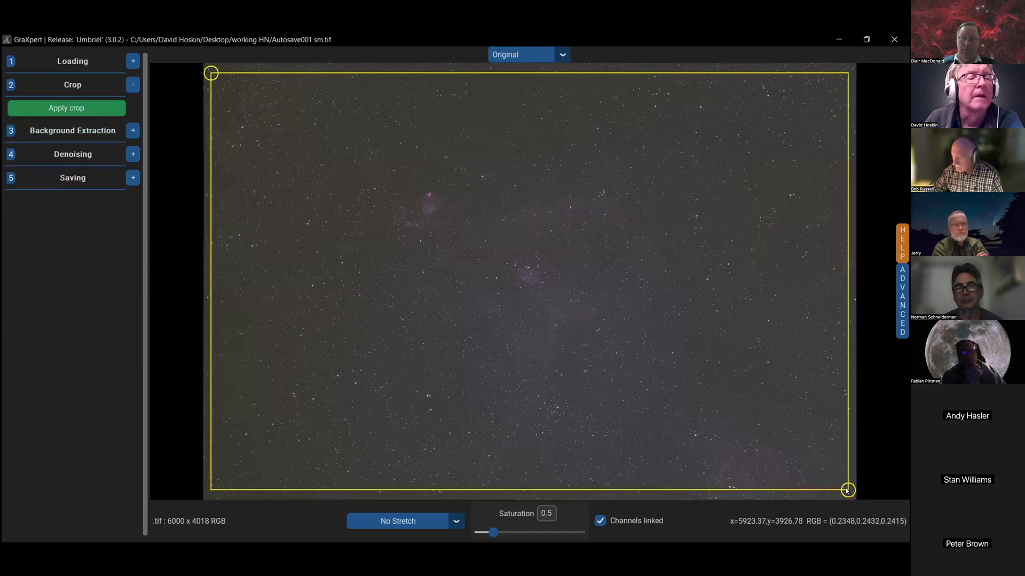
{"action": "left_click", "coordinate": [64, 112]}
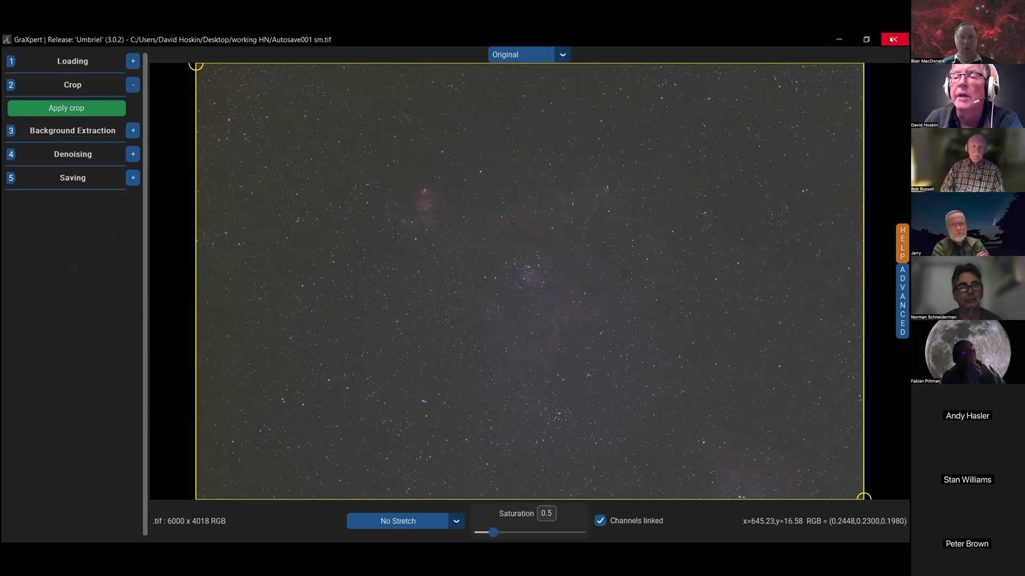
{"action": "left_click", "coordinate": [839, 39]}
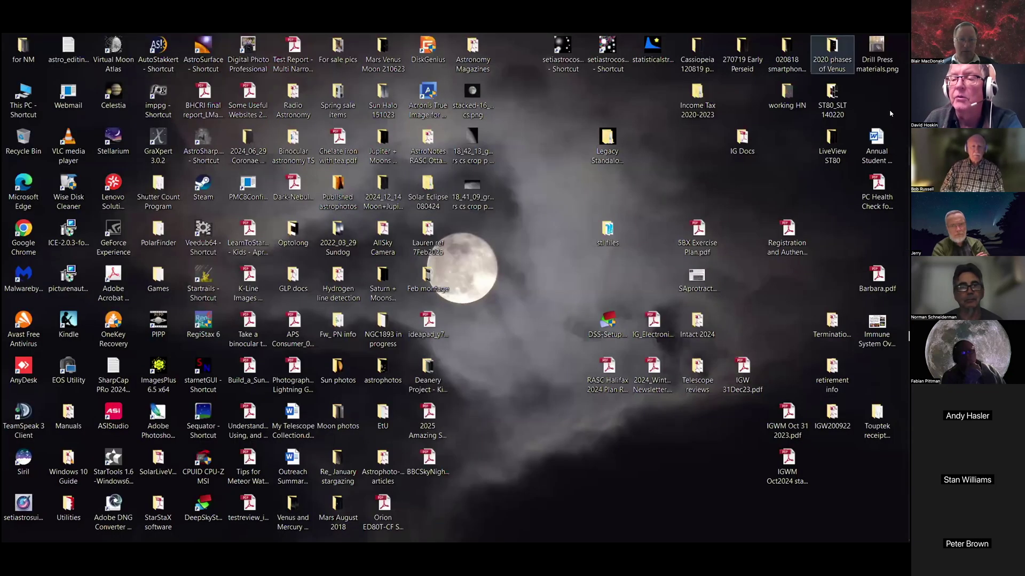
Open the working HN folder on the desktop and view Autosave001 sm_GraXpert.tiff in the photo viewer.
{"action": "mouse_move", "coordinate": [891, 120]}
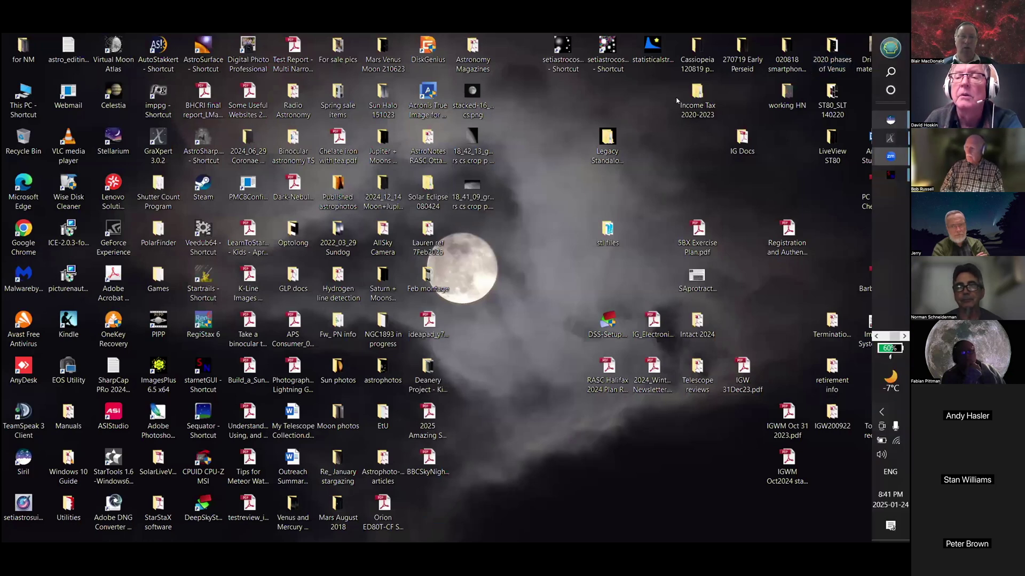
{"action": "double_click", "coordinate": [786, 97]}
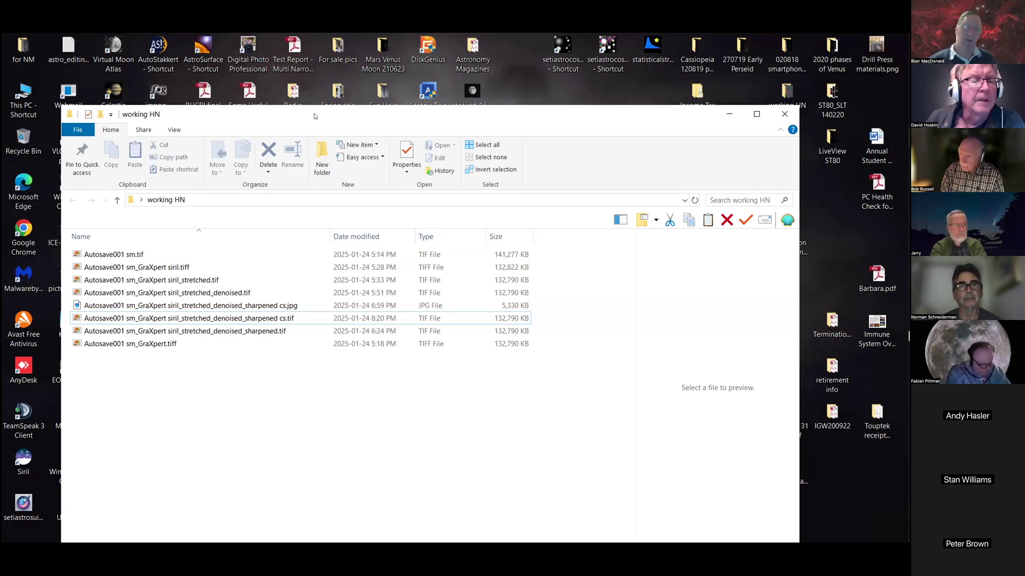
{"action": "left_click_drag", "start_coordinate": [314, 117], "coordinate": [302, 69]}
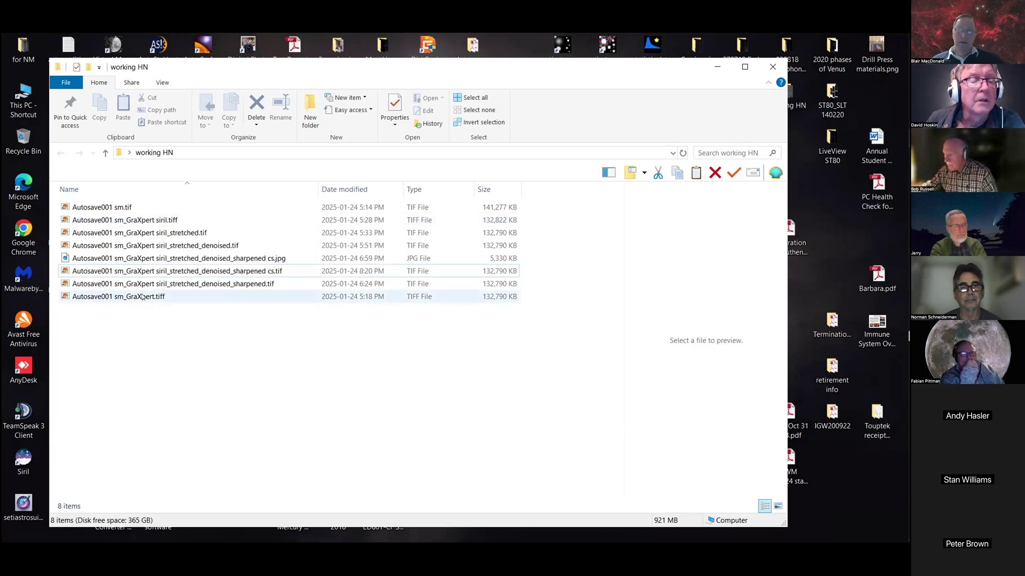
{"action": "left_click", "coordinate": [158, 295]}
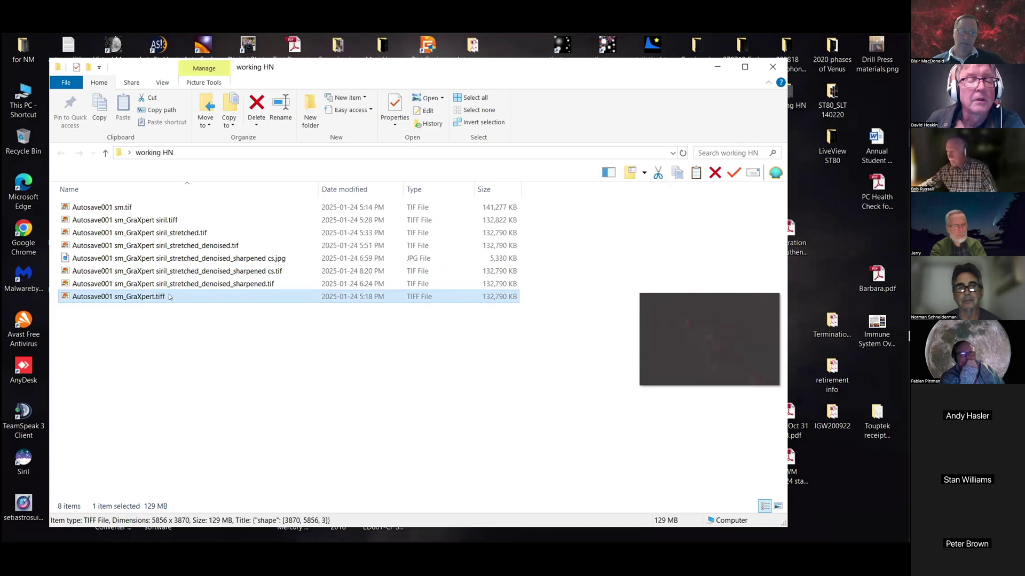
{"action": "double_click", "coordinate": [169, 297]}
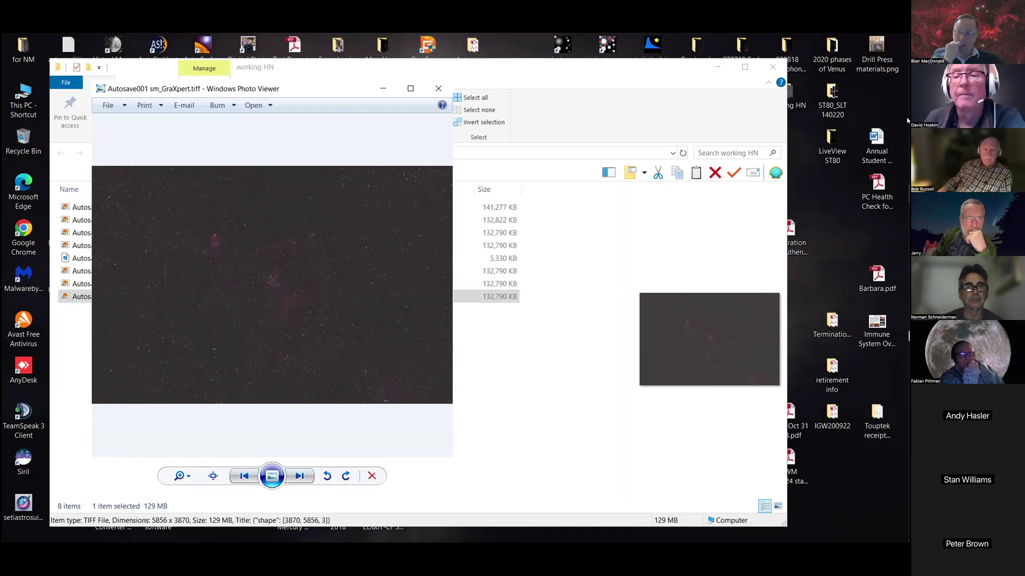
Switch back to GraXpert, review its saving options with the 16 bit Tiff format, and close GraXpert.
{"action": "mouse_move", "coordinate": [896, 196]}
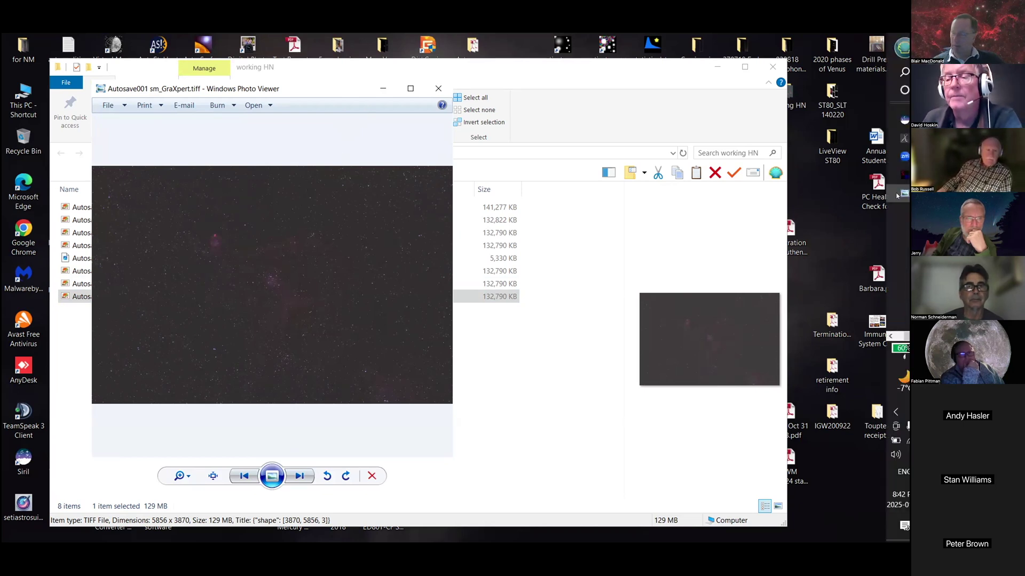
{"action": "left_click", "coordinate": [904, 138]}
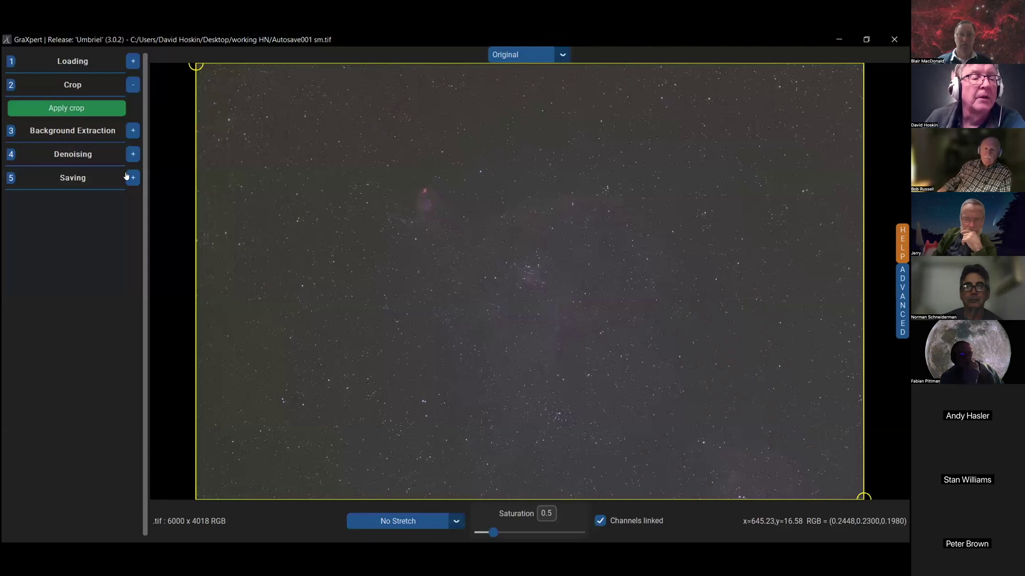
{"action": "left_click", "coordinate": [89, 188]}
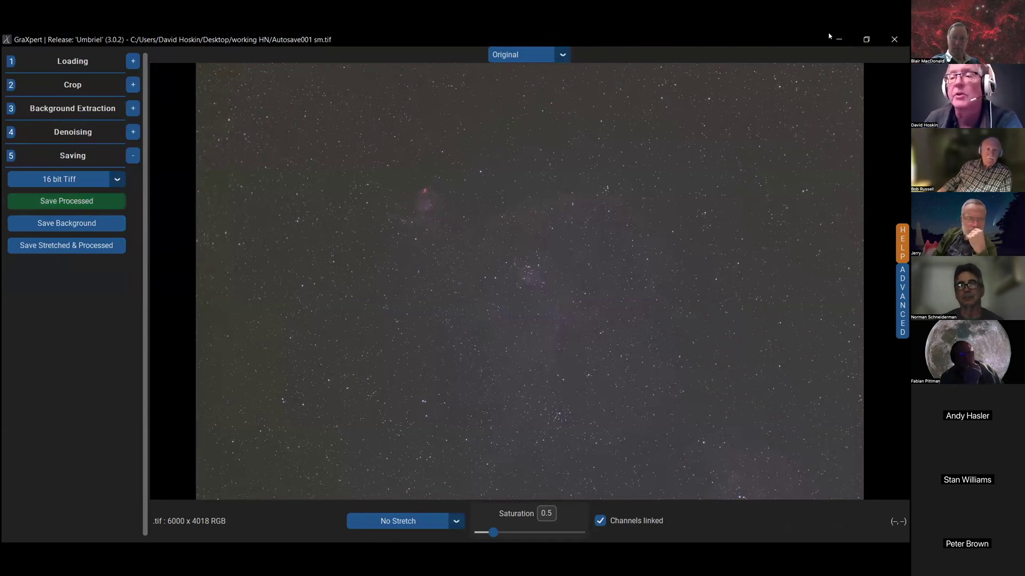
{"action": "left_click", "coordinate": [893, 39]}
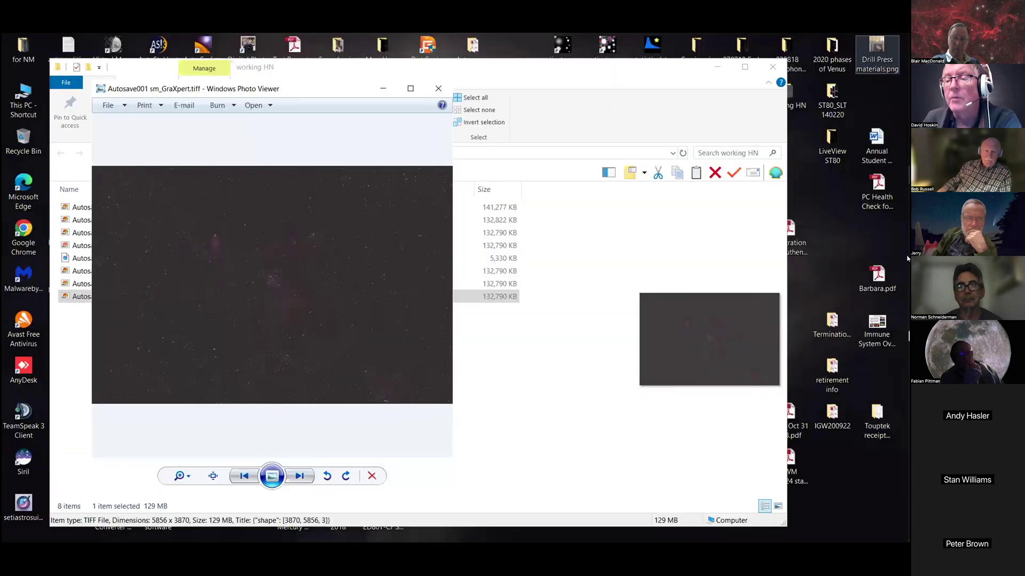
Switch to Siril and open Autosave001 sm_GraXpert.tiff from the working HN folder on the desktop.
{"action": "mouse_move", "coordinate": [893, 138]}
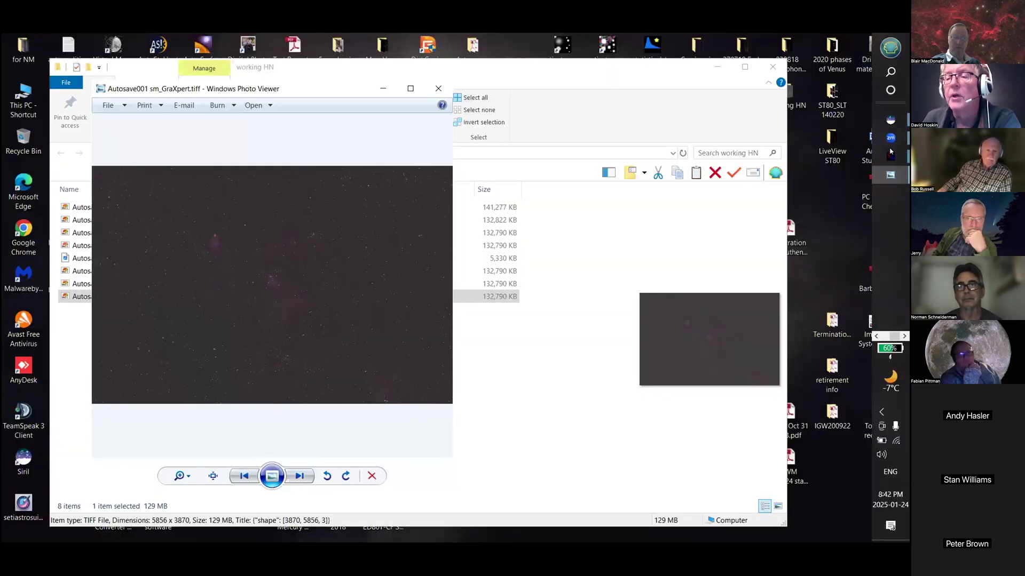
{"action": "left_click", "coordinate": [891, 120]}
{"action": "mouse_move", "coordinate": [890, 120]}
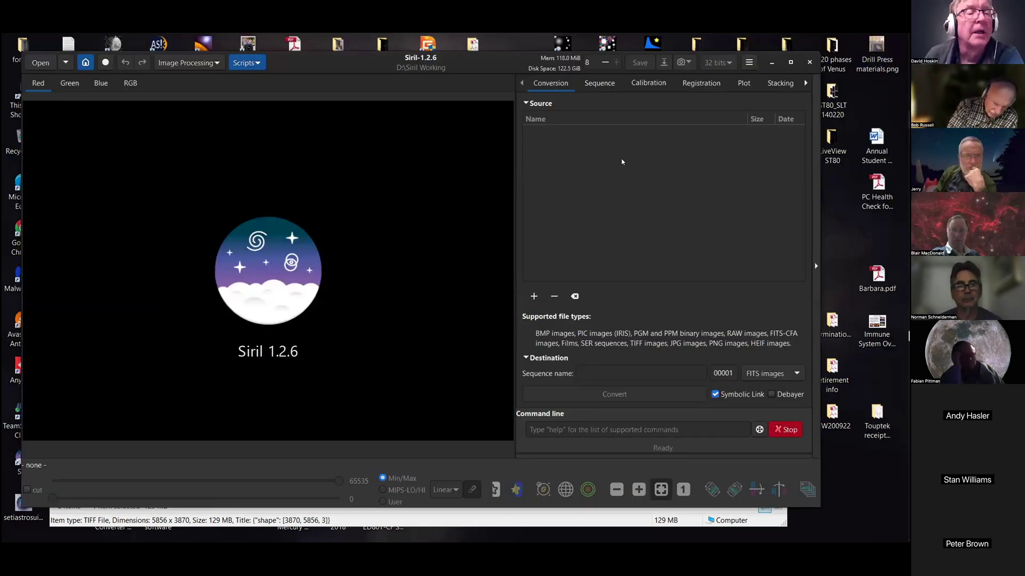
{"action": "left_click", "coordinate": [44, 65]}
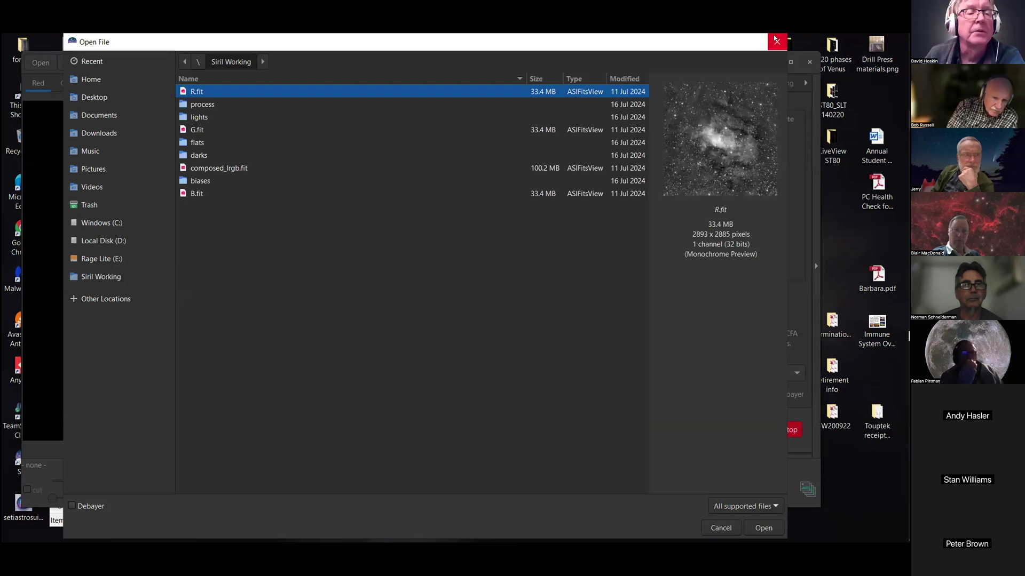
{"action": "left_click", "coordinate": [118, 101]}
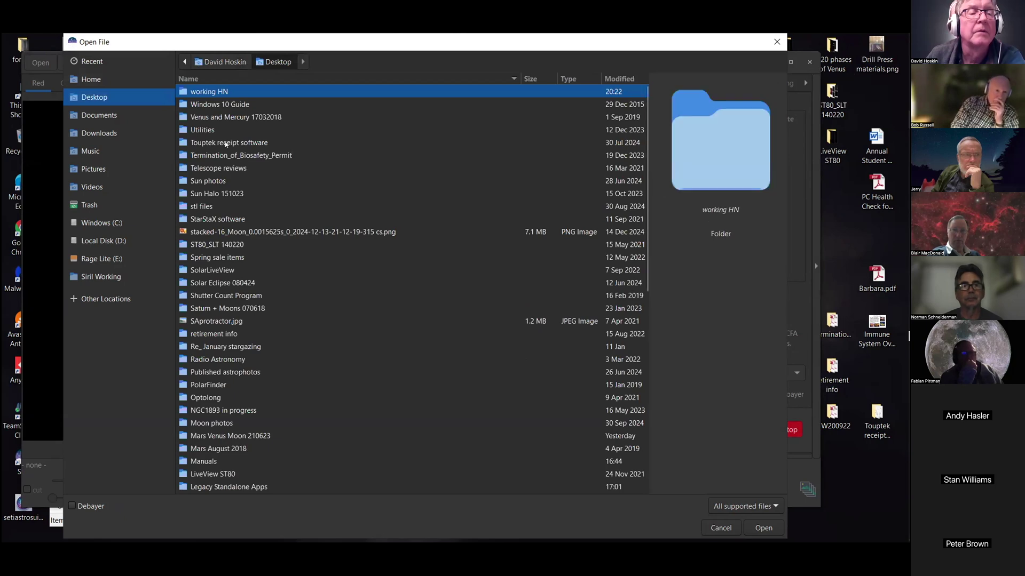
{"action": "key", "text": "Return"}
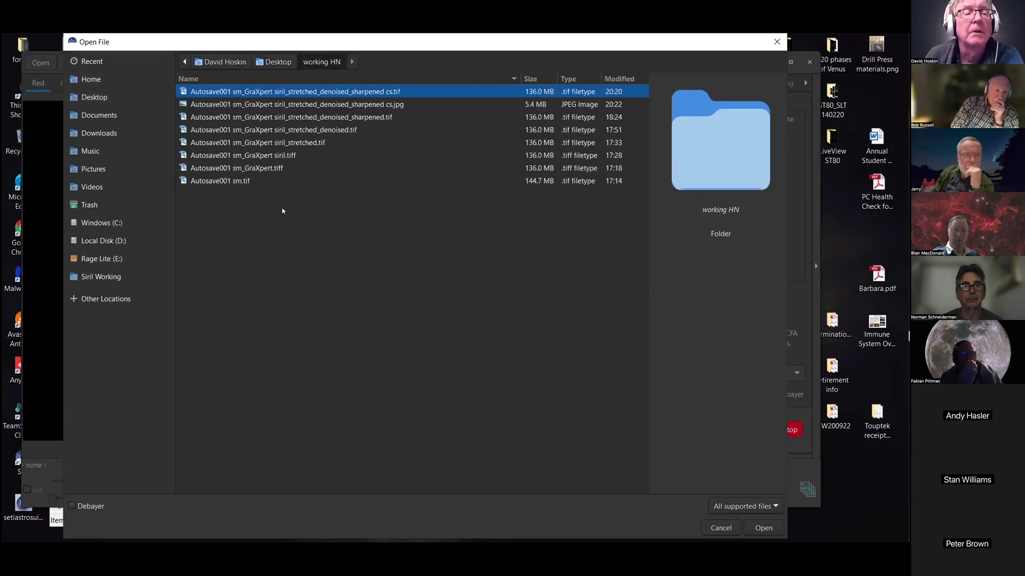
{"action": "left_click", "coordinate": [272, 168]}
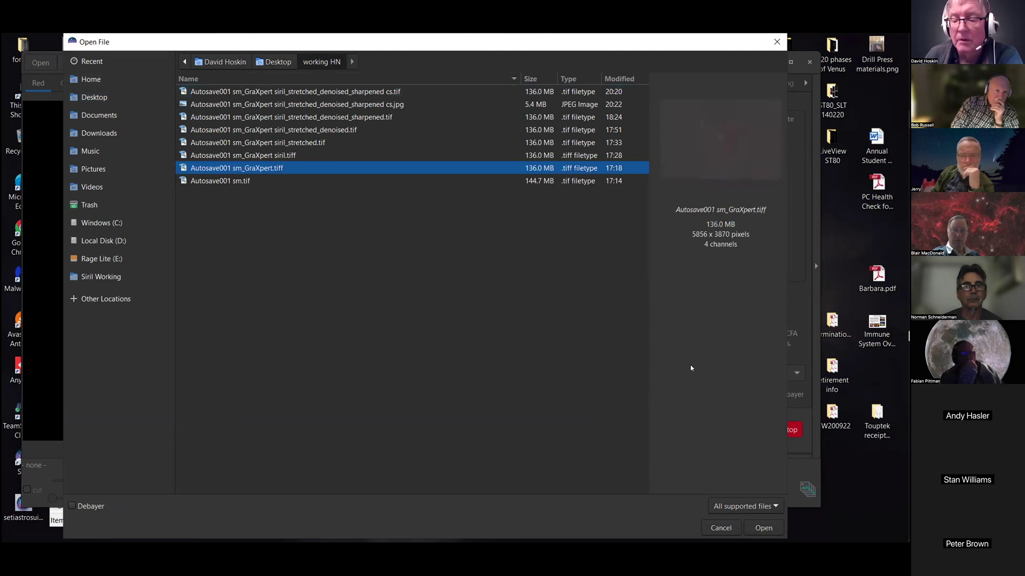
{"action": "left_click", "coordinate": [764, 528]}
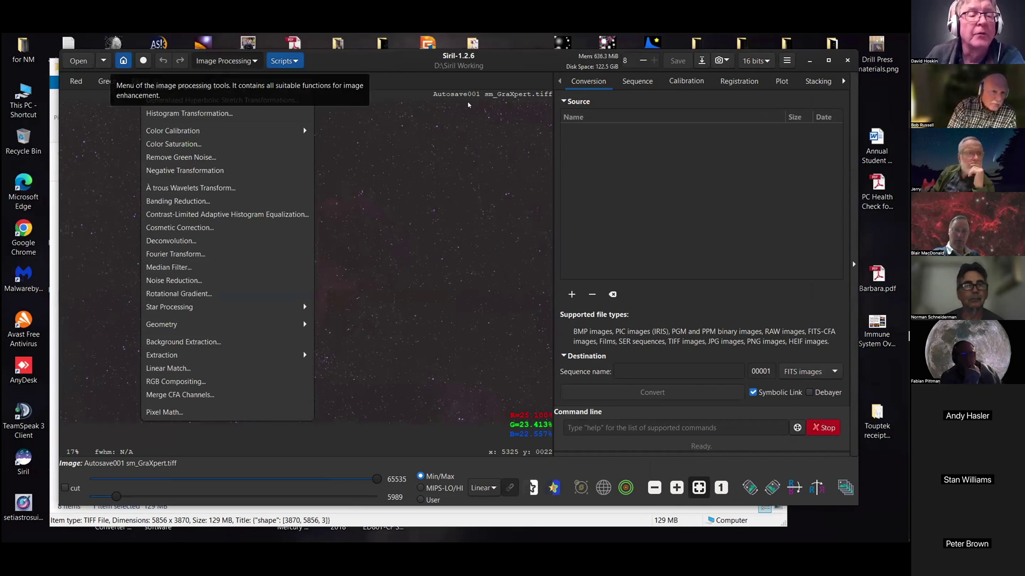
Look up ic1080 on the SIMBAD server for Photometric Color Calibration, and close the dialog without calibrating.
{"action": "left_click", "coordinate": [221, 131]}
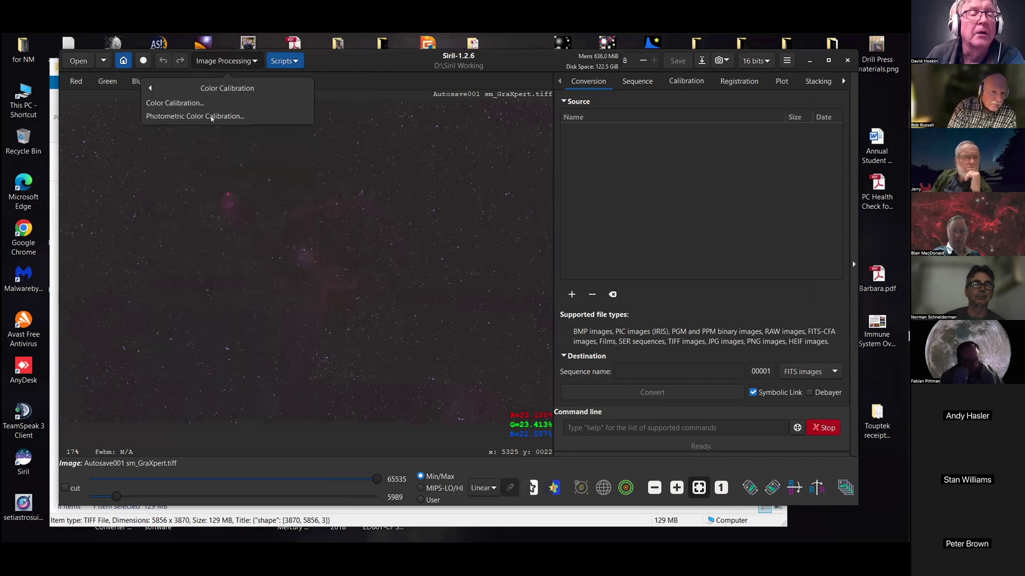
{"action": "left_click", "coordinate": [211, 118]}
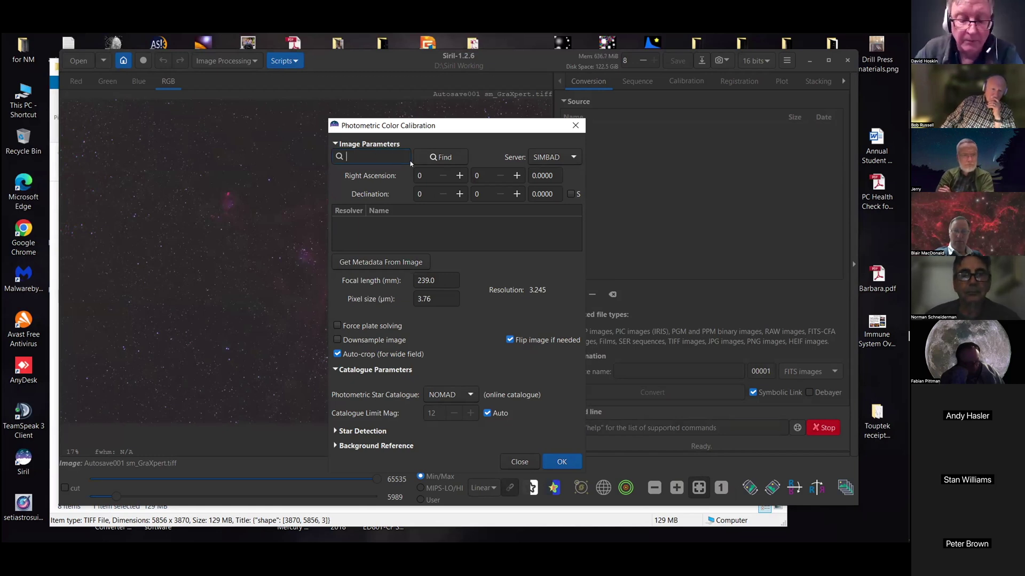
{"action": "type", "text": "ic1"}
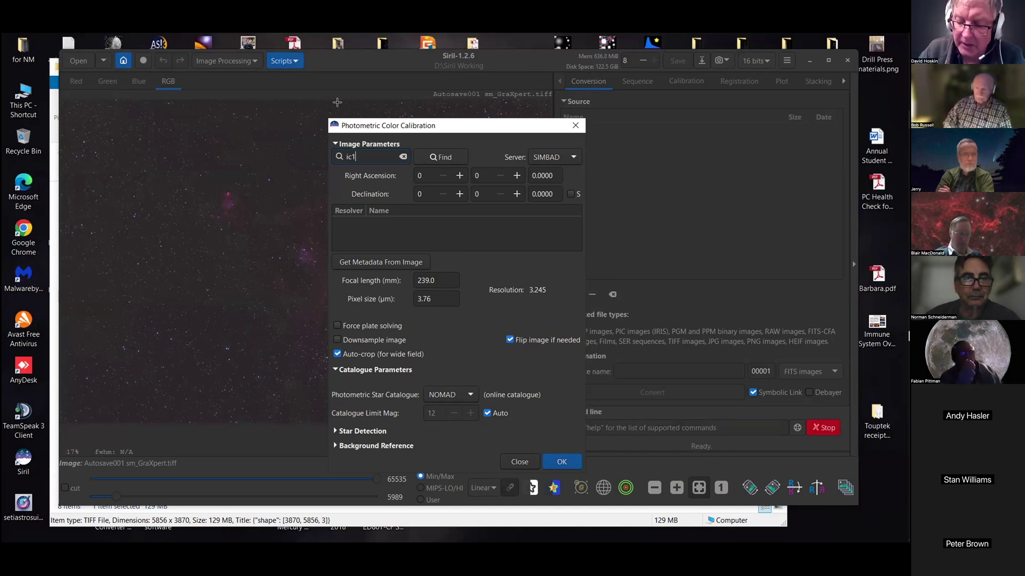
{"action": "type", "text": "05"}
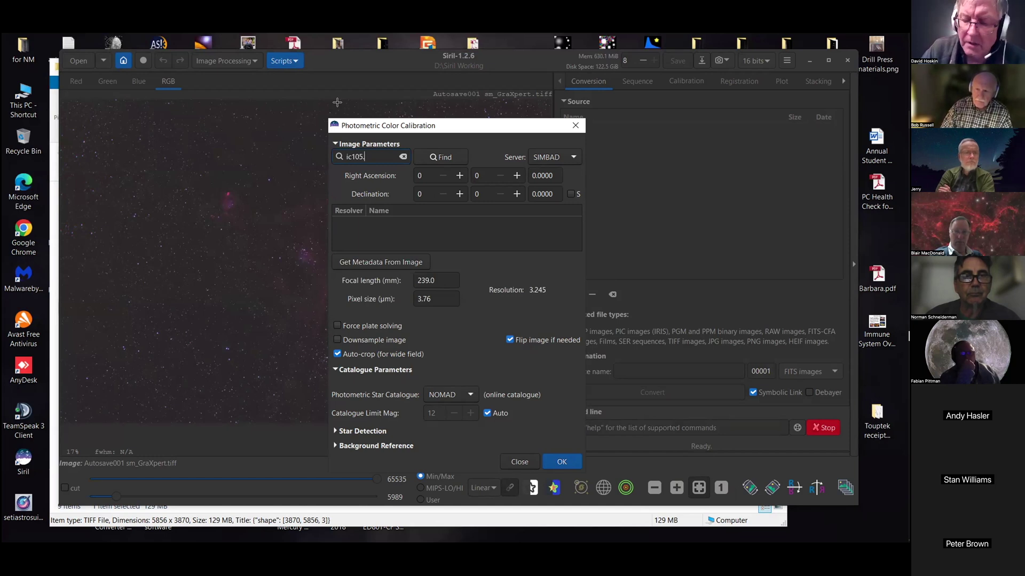
{"action": "type", "text": ".0"}
{"action": "key", "text": "BackSpace"}
{"action": "key", "text": "BackSpace"}
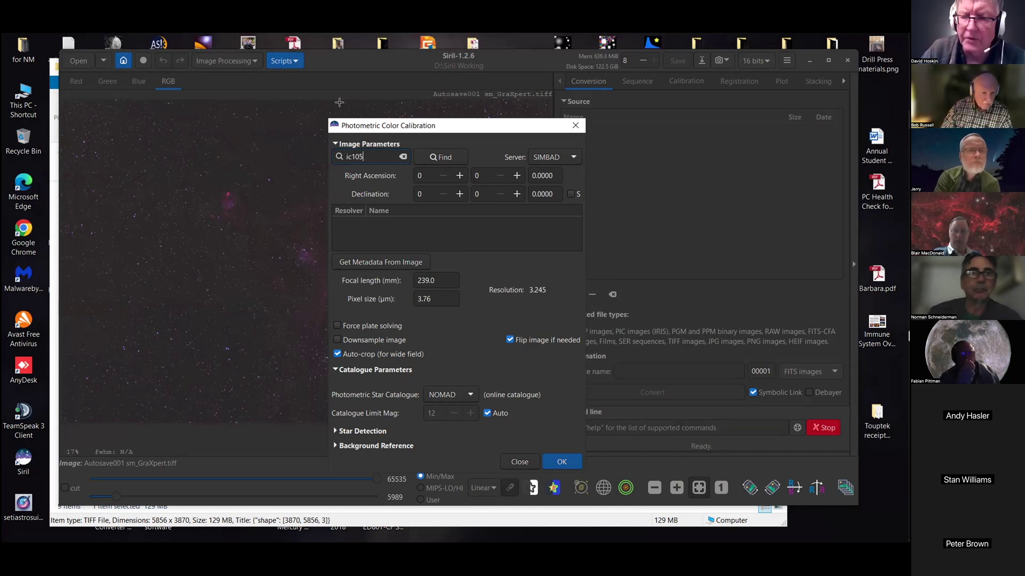
{"action": "key", "text": "BackSpace"}
{"action": "type", "text": "80"}
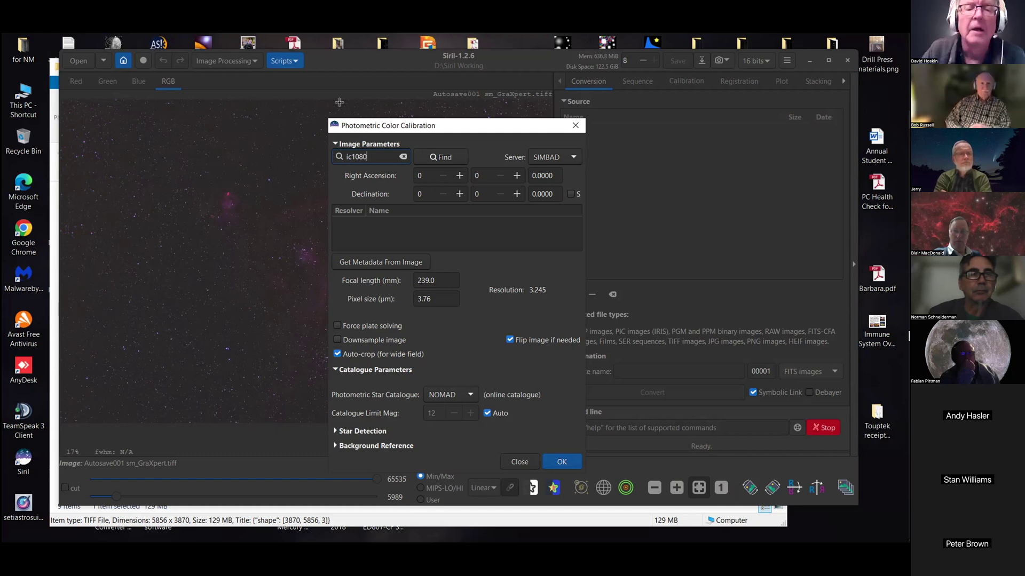
{"action": "left_click", "coordinate": [450, 158]}
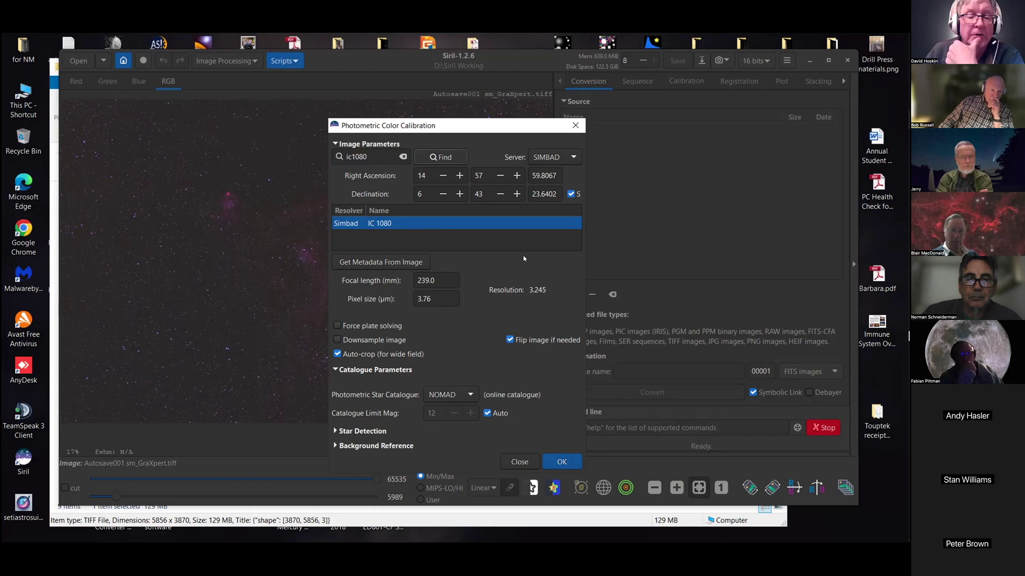
{"action": "left_click", "coordinate": [575, 125]}
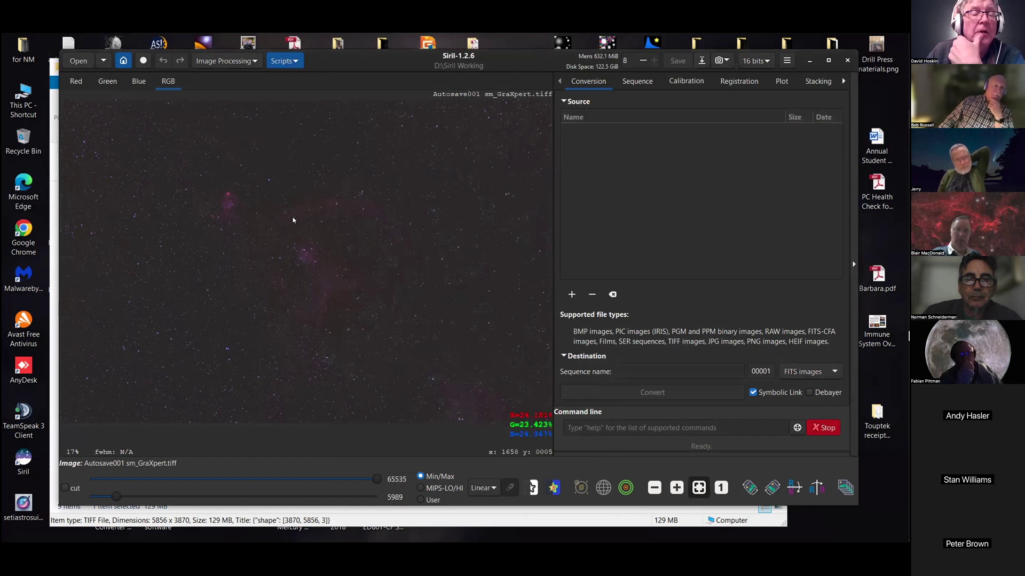
Review the Noise Reduction options for the image and close the dialog without applying any denoising.
{"action": "left_click", "coordinate": [226, 60]}
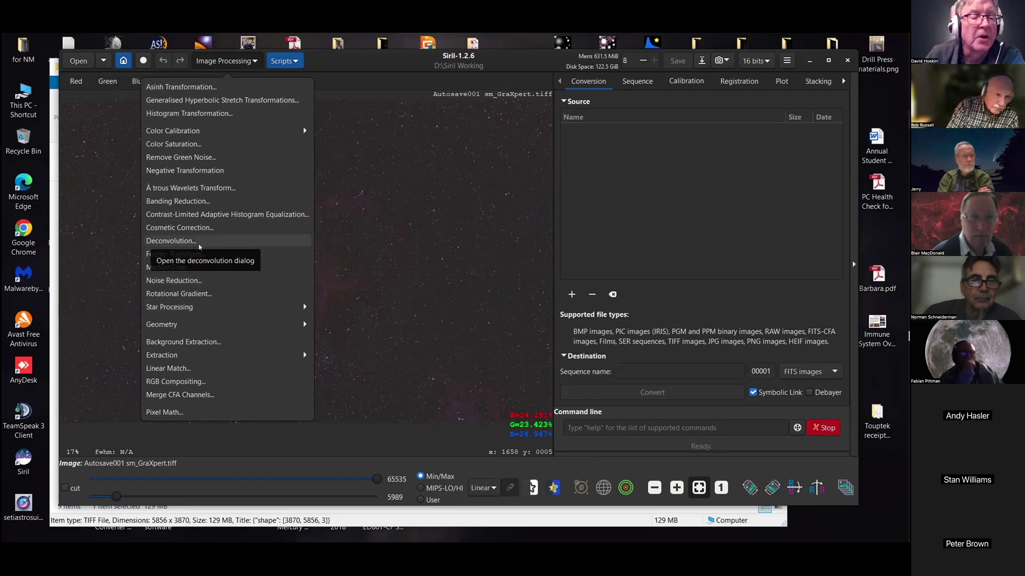
{"action": "left_click", "coordinate": [185, 282]}
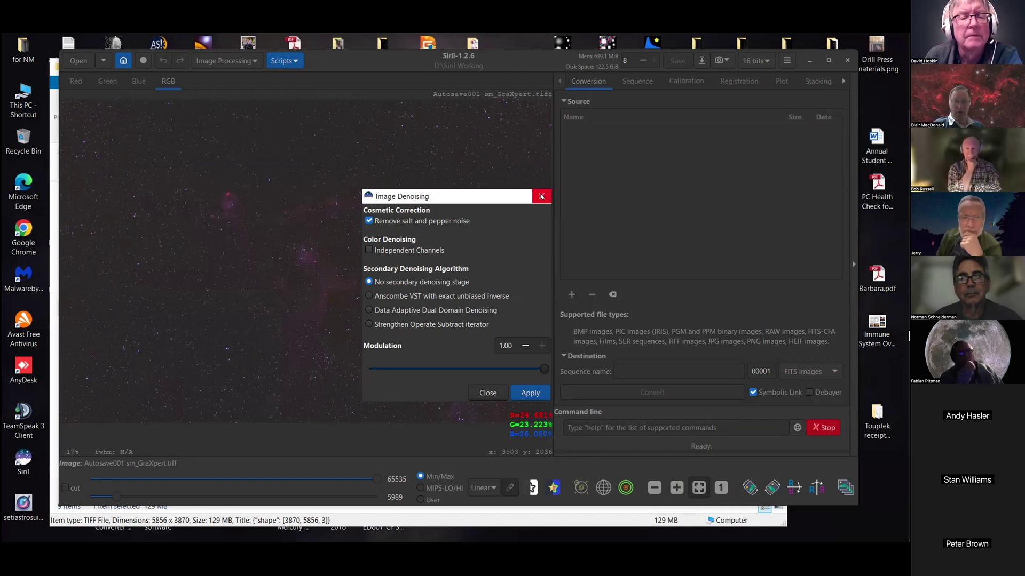
{"action": "left_click", "coordinate": [542, 197]}
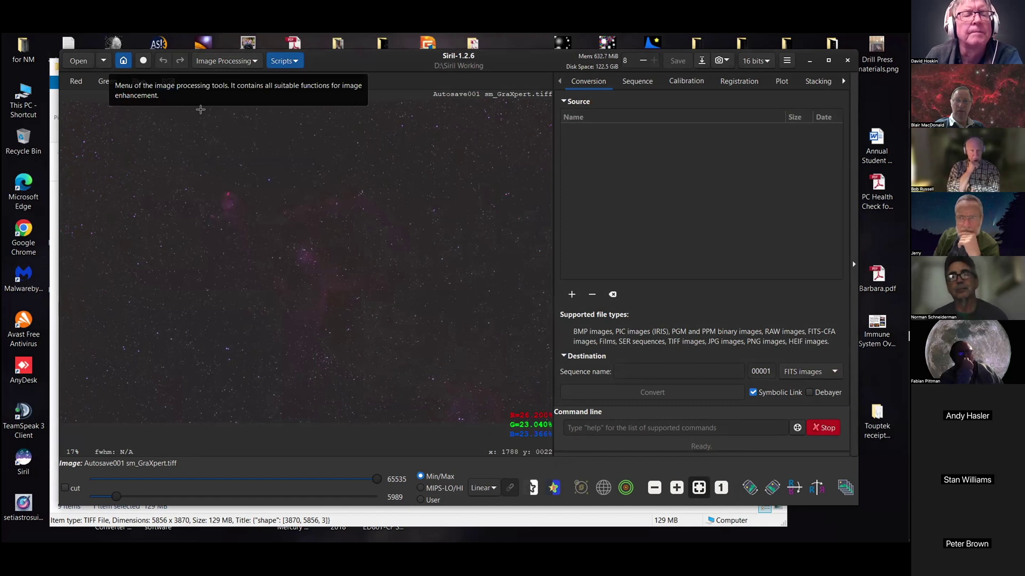
{"action": "left_click", "coordinate": [227, 61]}
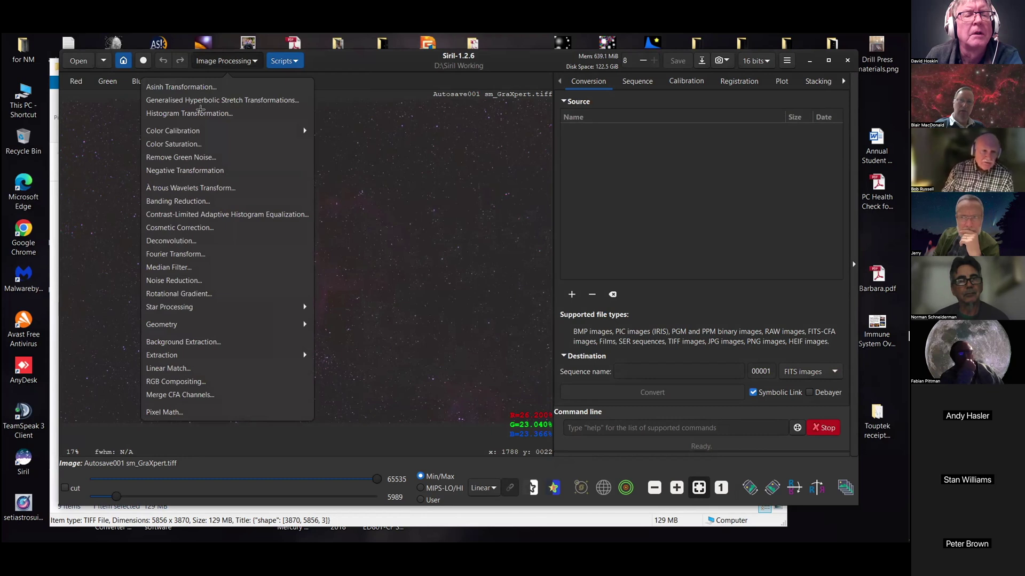
{"action": "key", "text": "Escape"}
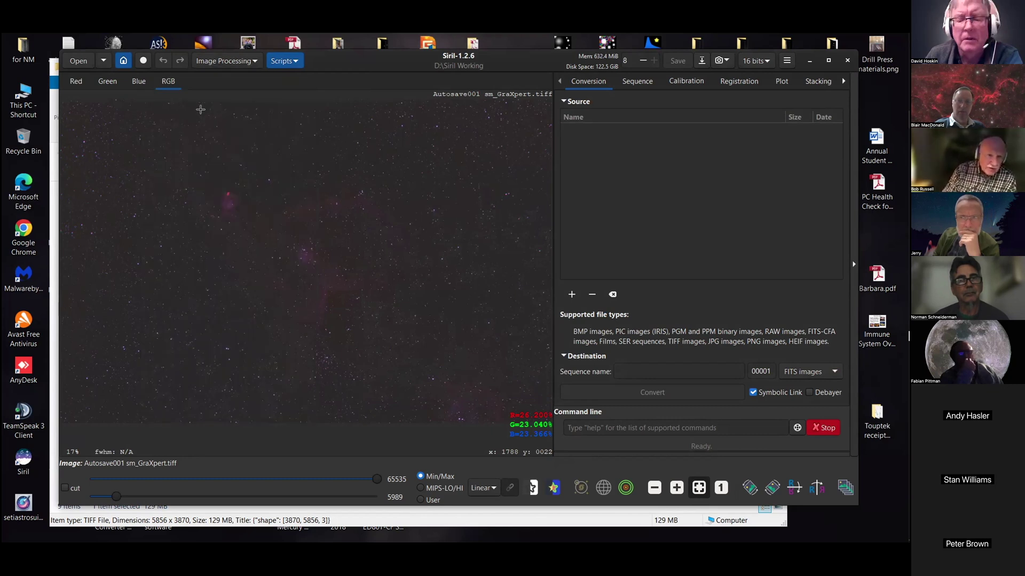
Review the available Star Processing tools and the Geometry tools for the image.
{"action": "mouse_move", "coordinate": [907, 538]}
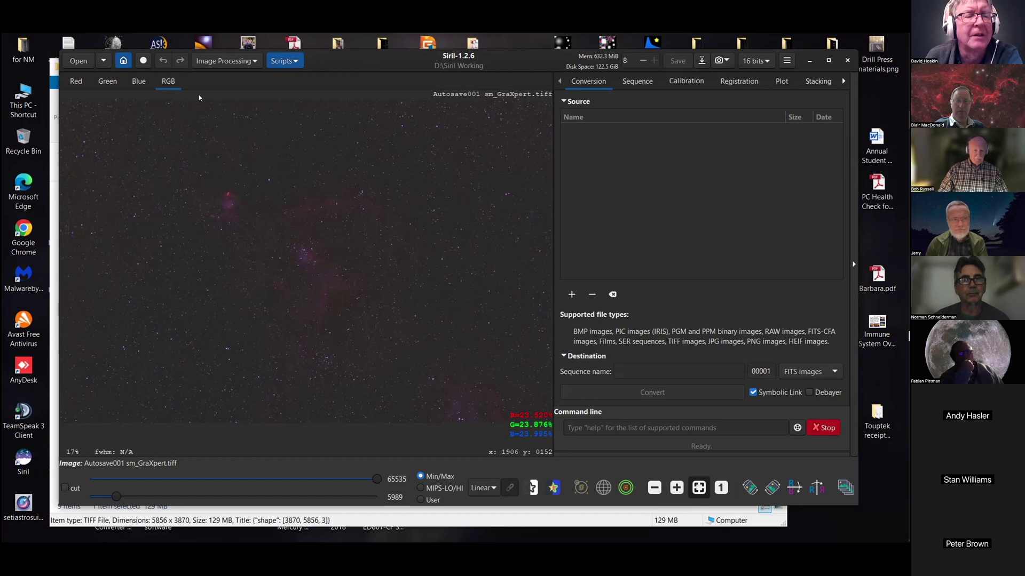
{"action": "key", "text": "F10"}
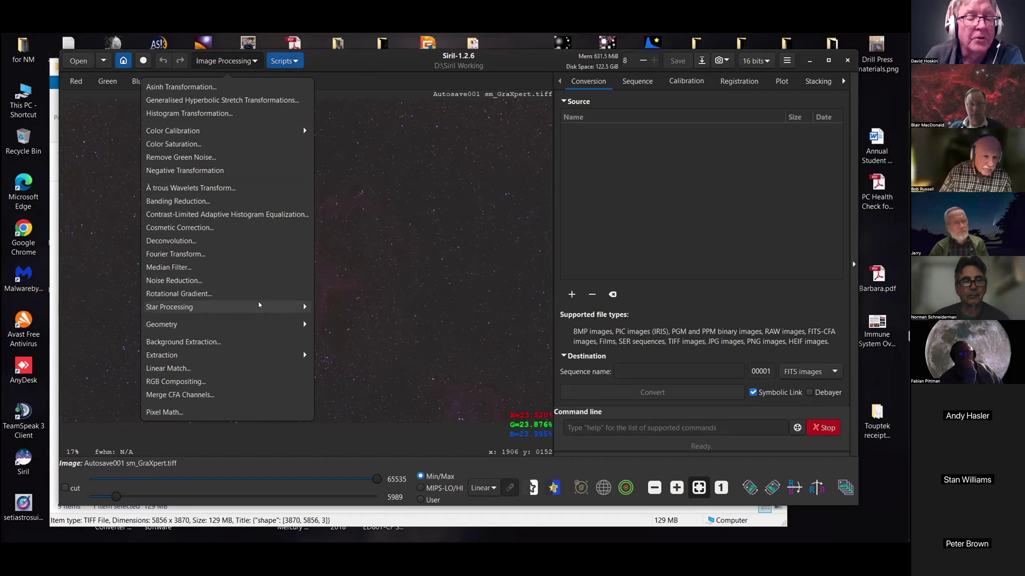
{"action": "left_click", "coordinate": [298, 307]}
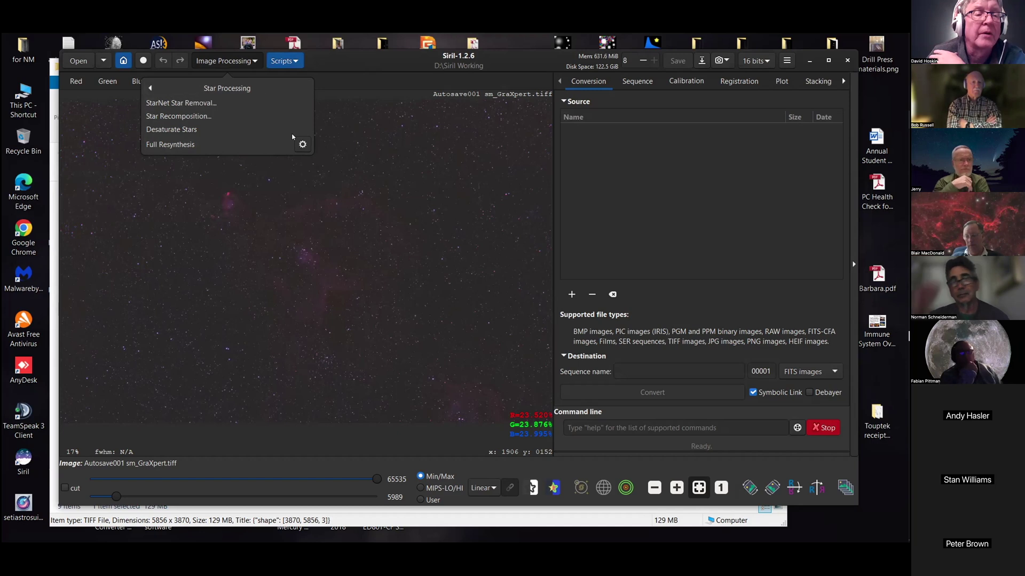
{"action": "key", "text": "Escape"}
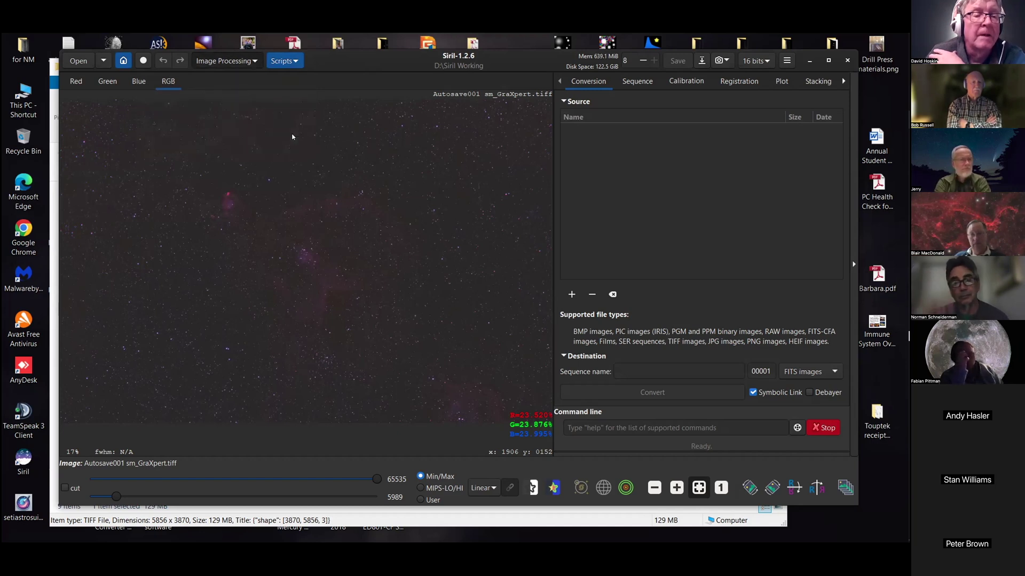
{"action": "left_click", "coordinate": [225, 60]}
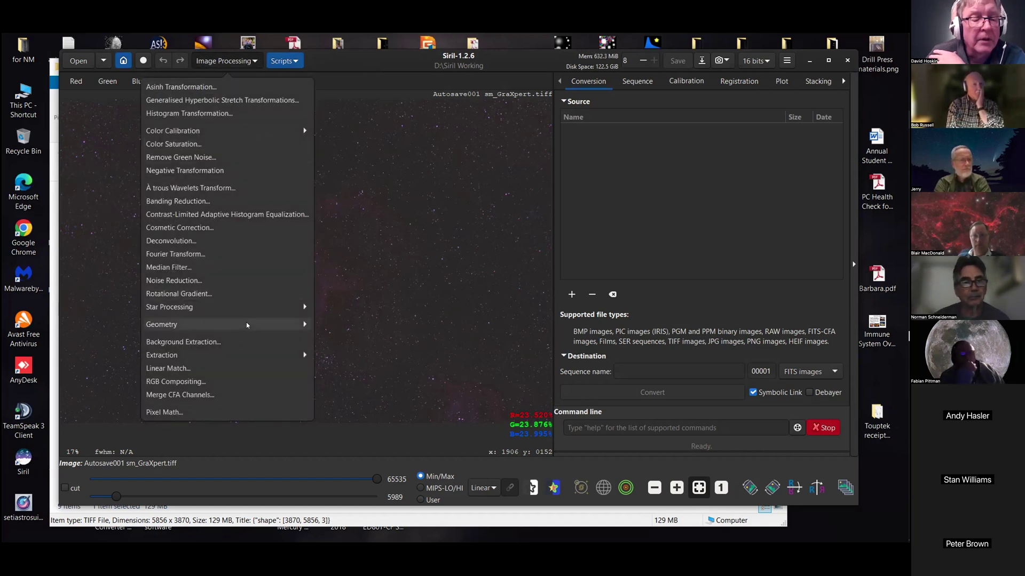
{"action": "left_click", "coordinate": [299, 325]}
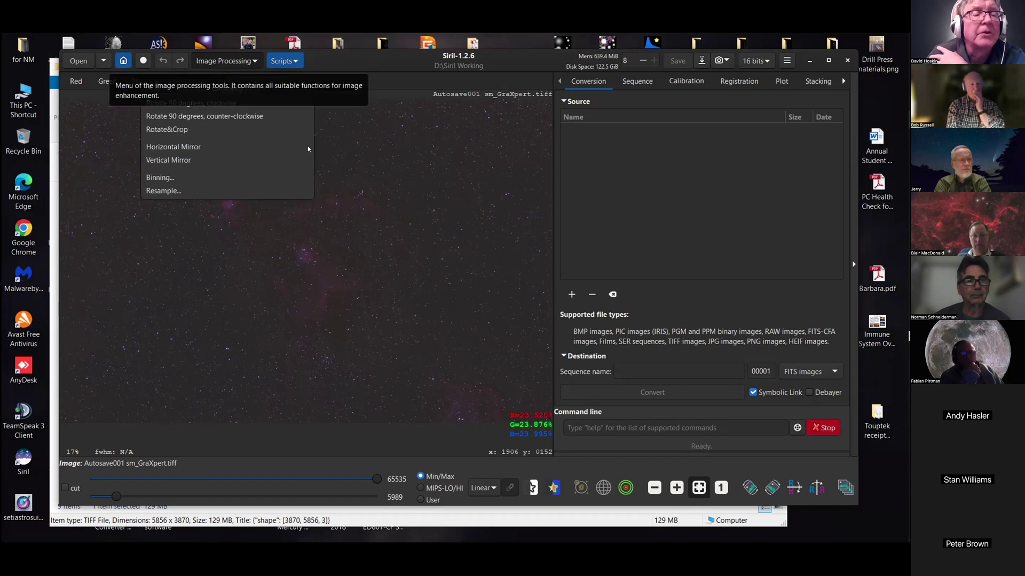
Leave Siril, close the preview of Autosave001 sm_GraXpert.tiff and switch to Seti Astro's Suite.
{"action": "key", "text": "Escape"}
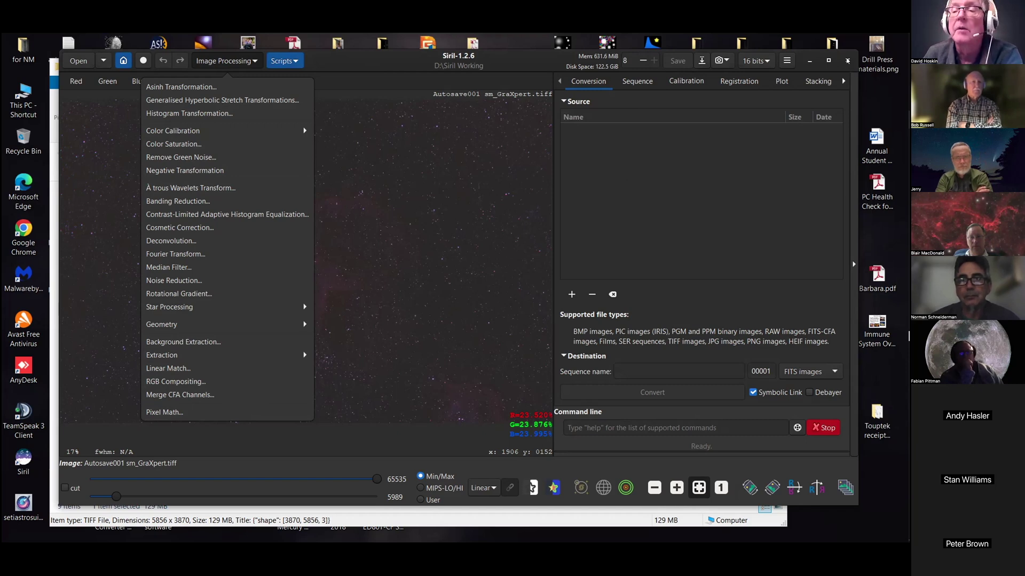
{"action": "left_click", "coordinate": [845, 144]}
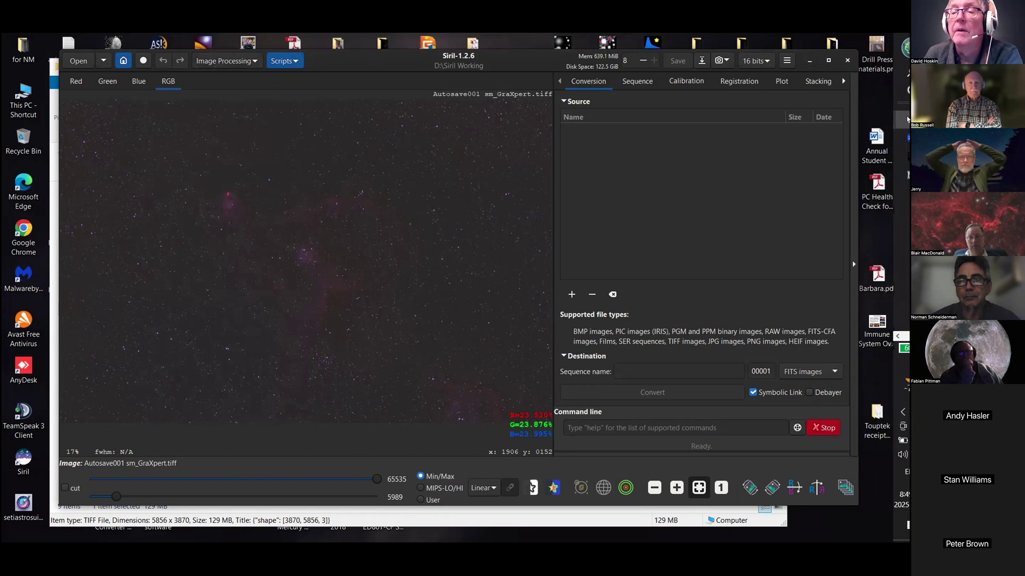
{"action": "left_click", "coordinate": [891, 155]}
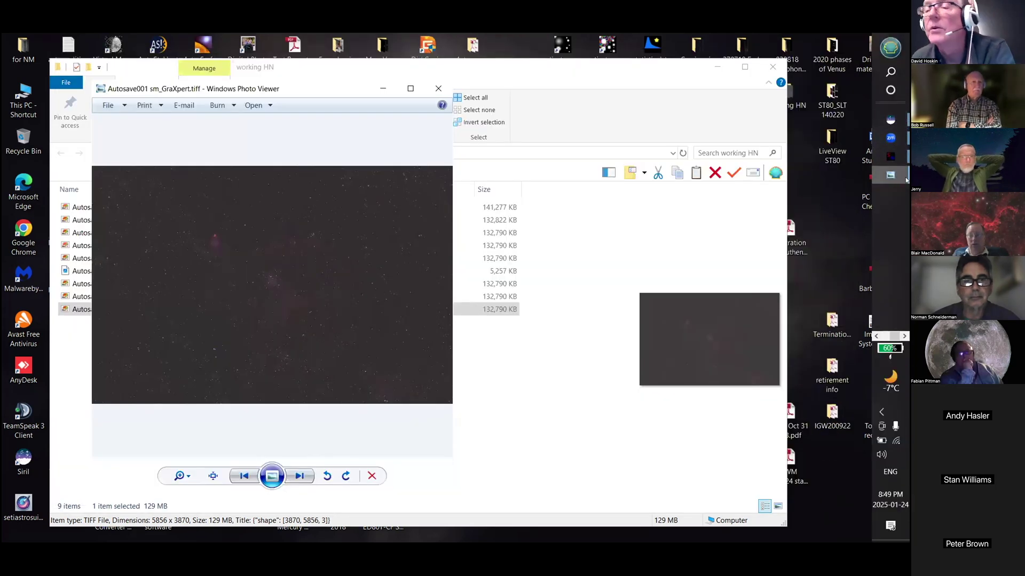
{"action": "mouse_move", "coordinate": [891, 178]}
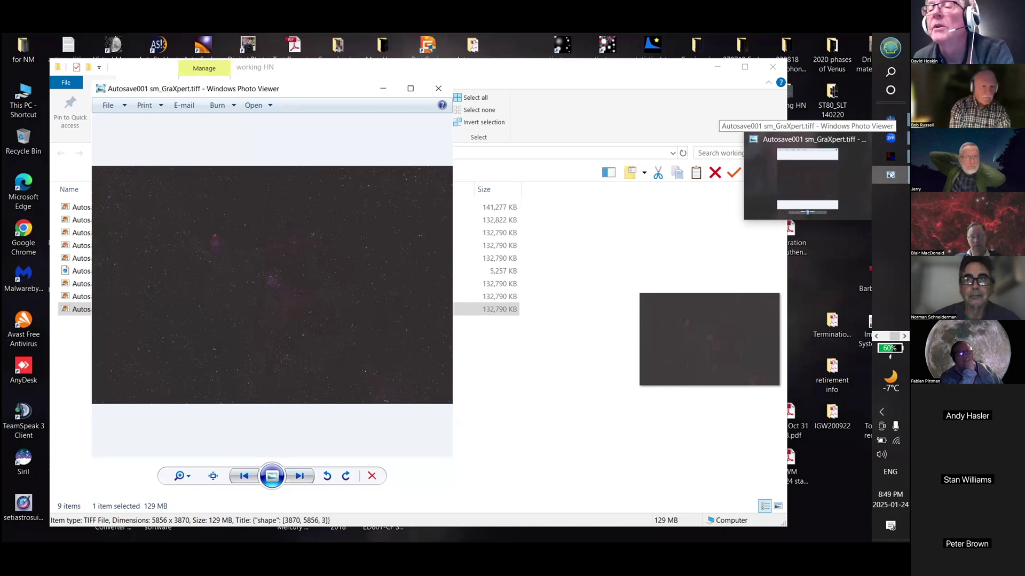
{"action": "mouse_move", "coordinate": [890, 138]}
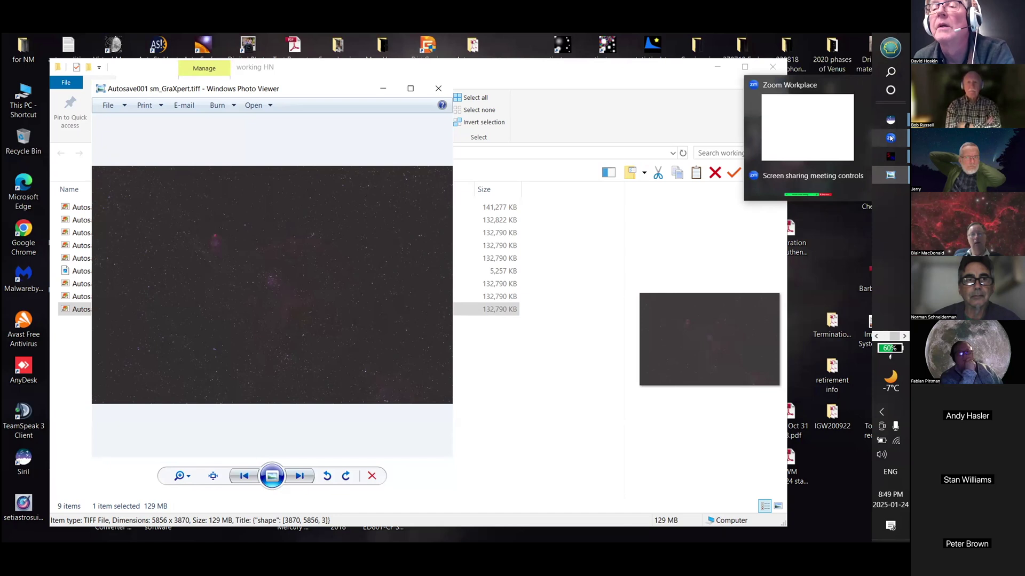
{"action": "left_click", "coordinate": [889, 175]}
{"action": "mouse_move", "coordinate": [898, 265]}
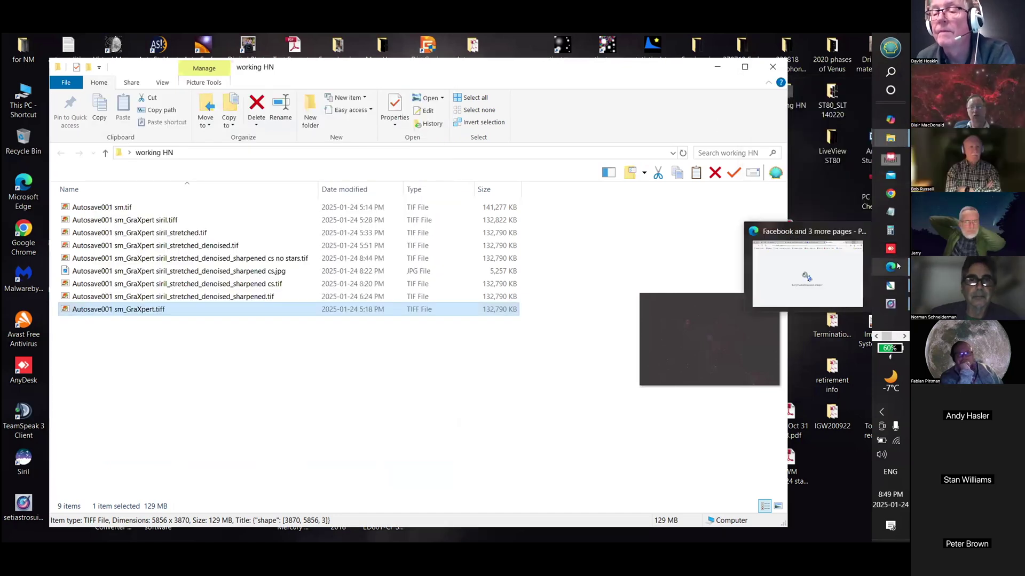
{"action": "mouse_move", "coordinate": [890, 305]}
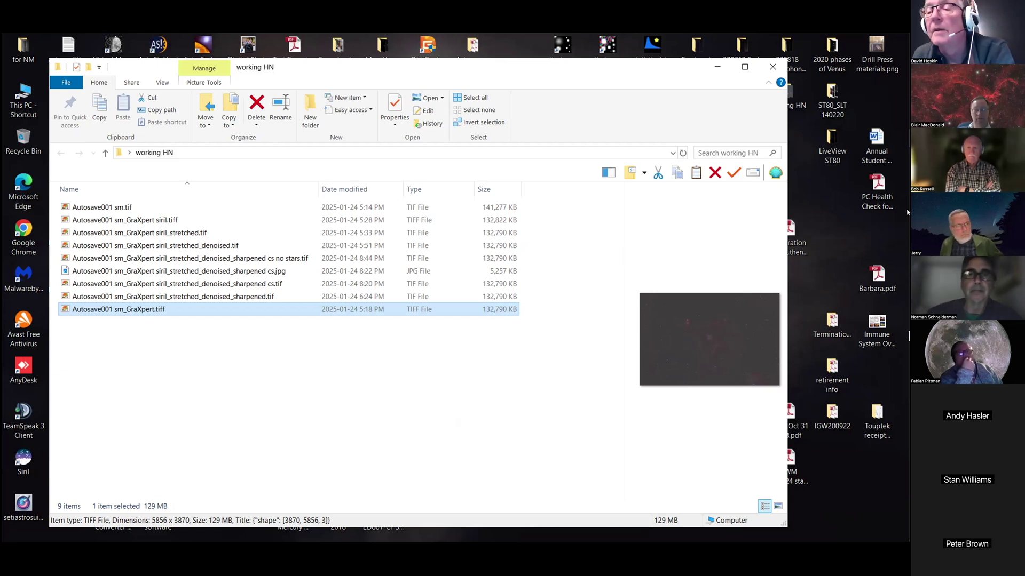
{"action": "left_click", "coordinate": [890, 304]}
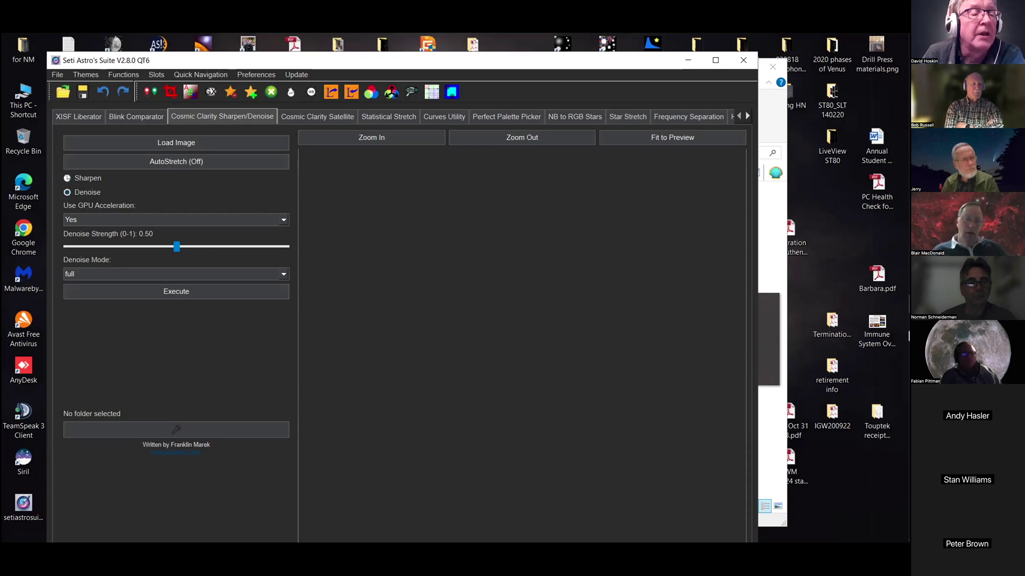
Review the Cosmic Clarity sharpening and denoising options and the satellite trail removal settings.
{"action": "left_click", "coordinate": [67, 178]}
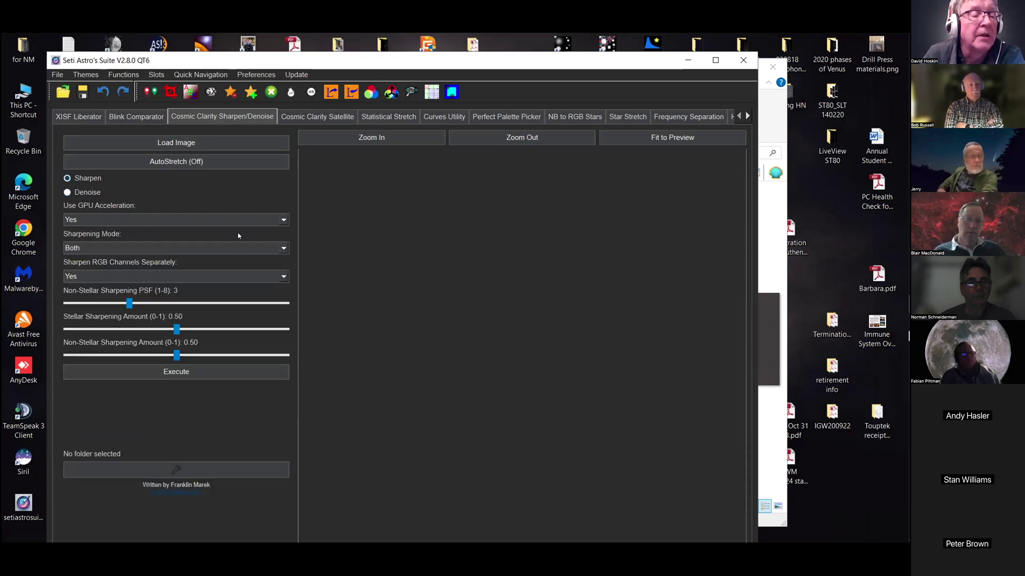
{"action": "left_click", "coordinate": [67, 193]}
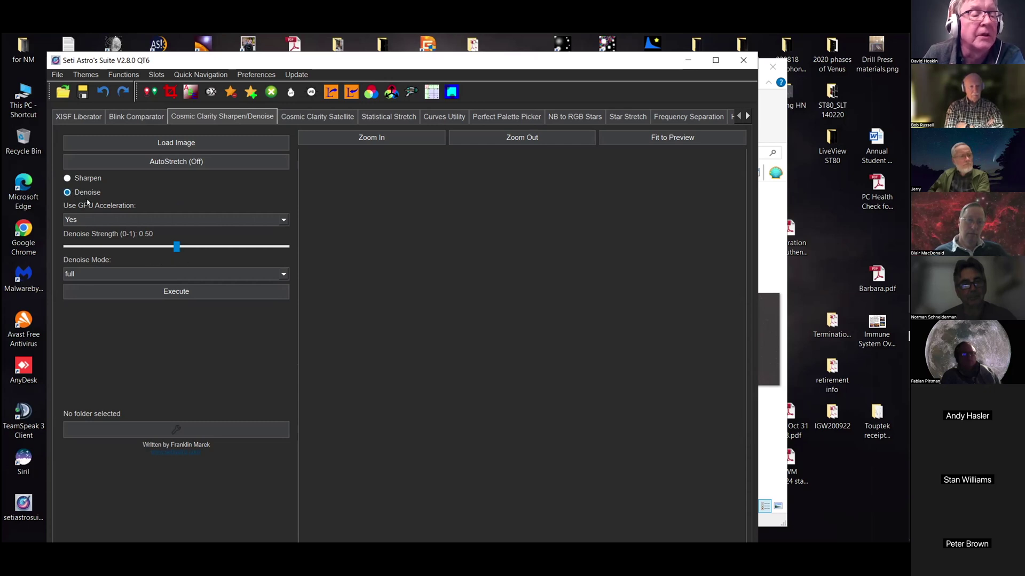
{"action": "left_click", "coordinate": [67, 179]}
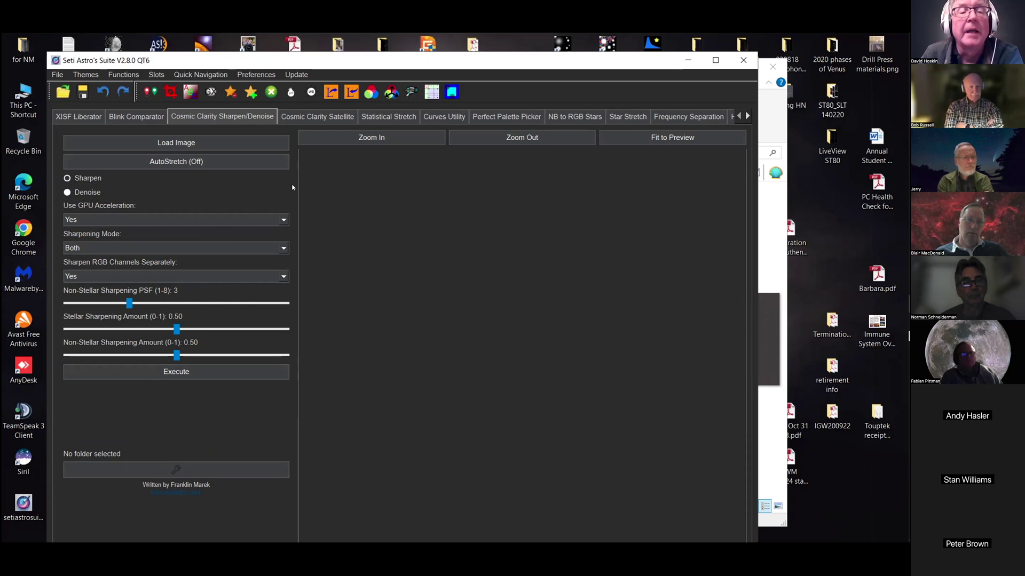
{"action": "left_click", "coordinate": [318, 111]}
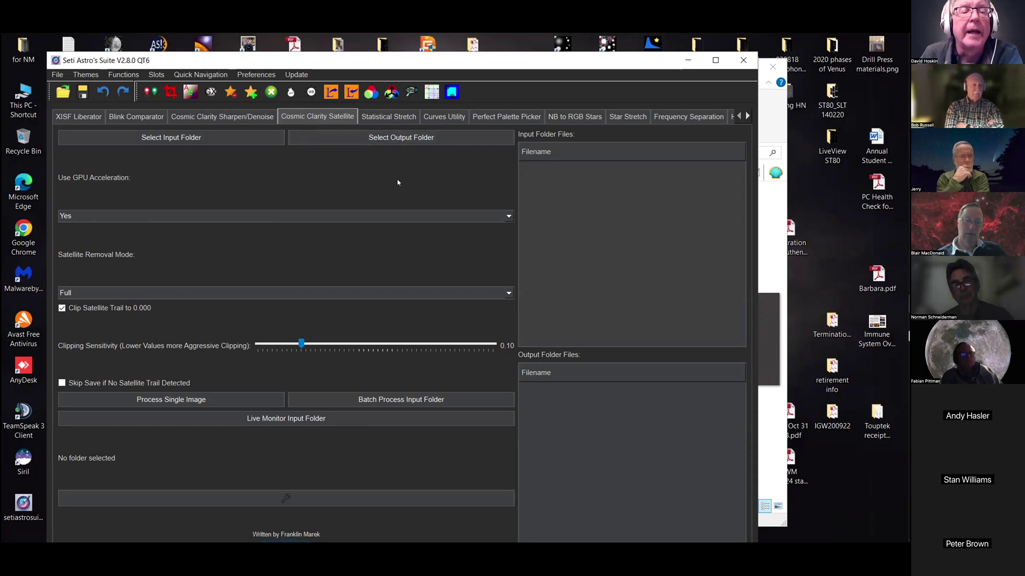
Load Autosave001 sm_GraXpert siril.tiff from the working HN folder into the Statistical Stretch tool.
{"action": "left_click", "coordinate": [393, 116]}
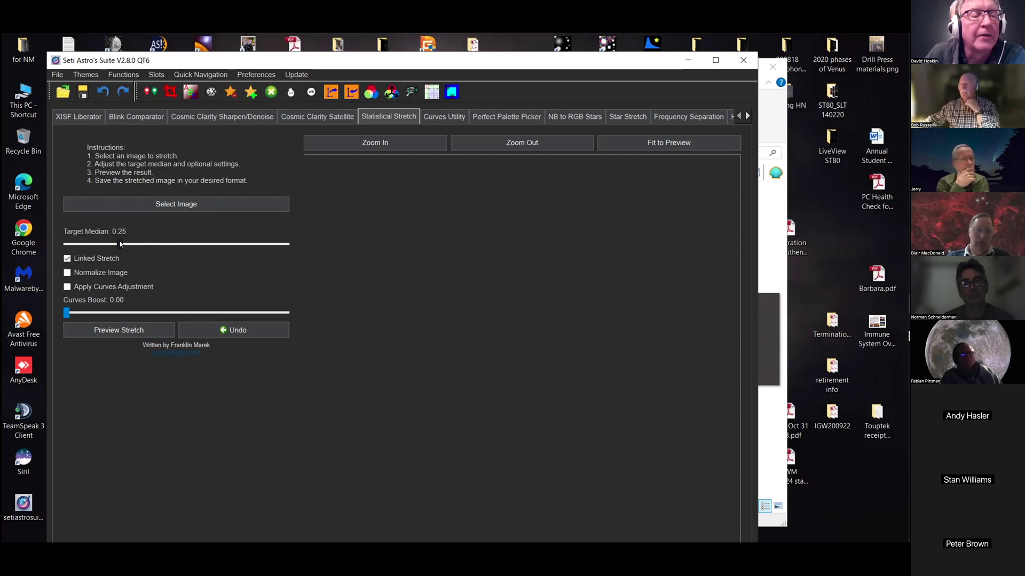
{"action": "left_click", "coordinate": [172, 203]}
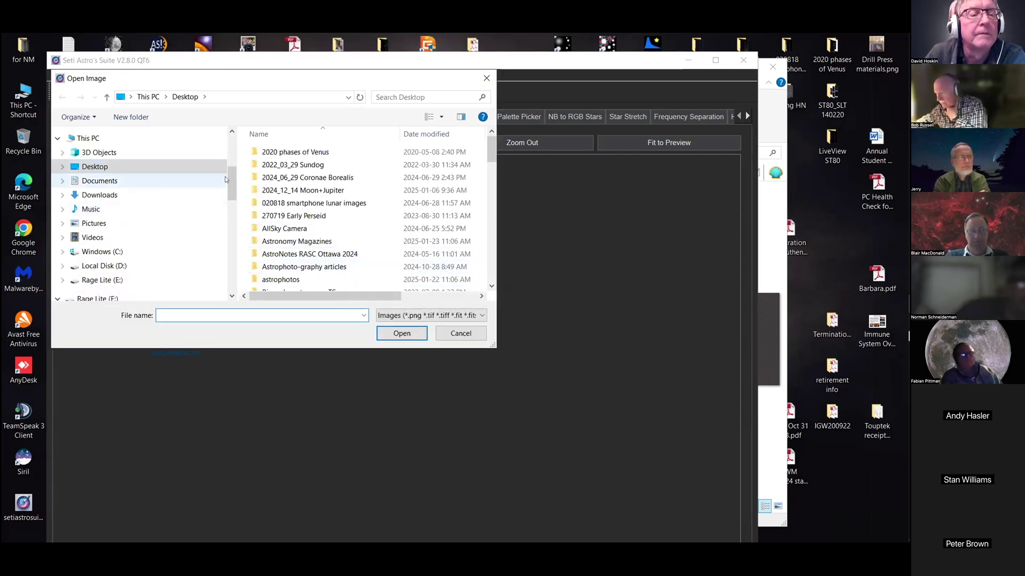
{"action": "scroll", "coordinate": [225, 176], "scroll_direction": "up", "scroll_amount": 4}
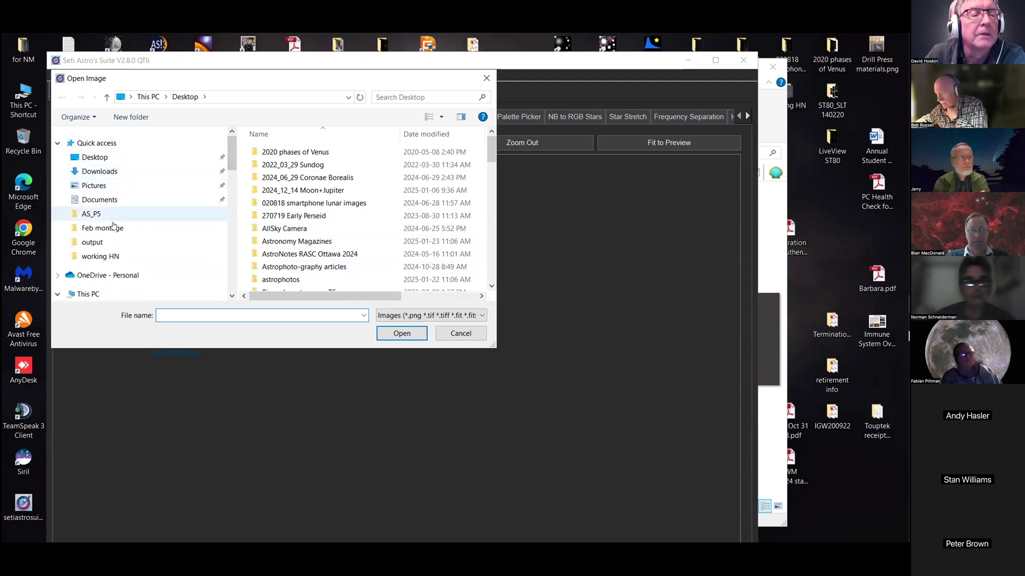
{"action": "left_click", "coordinate": [100, 257]}
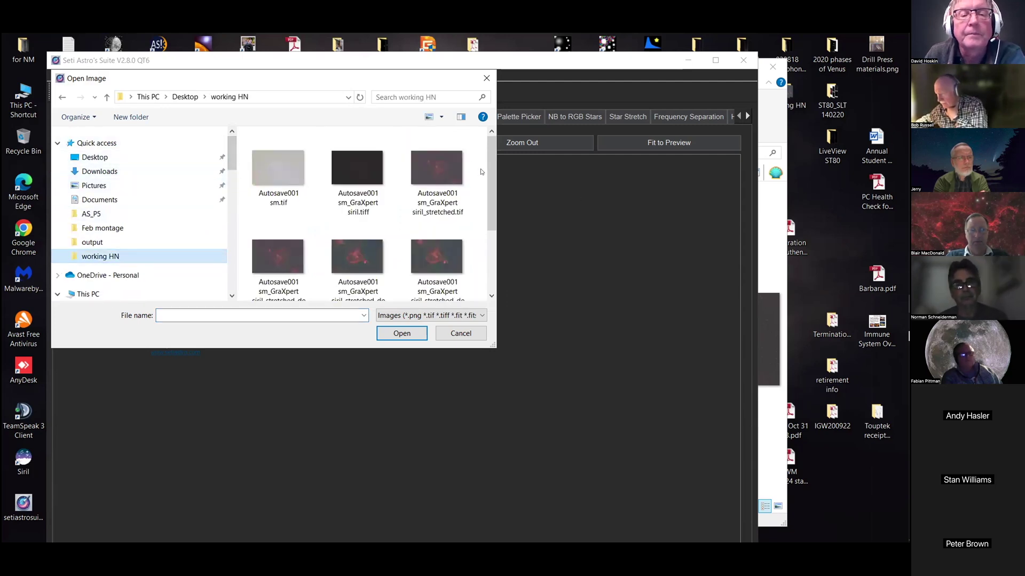
{"action": "left_click_drag", "start_coordinate": [488, 169], "coordinate": [490, 194]}
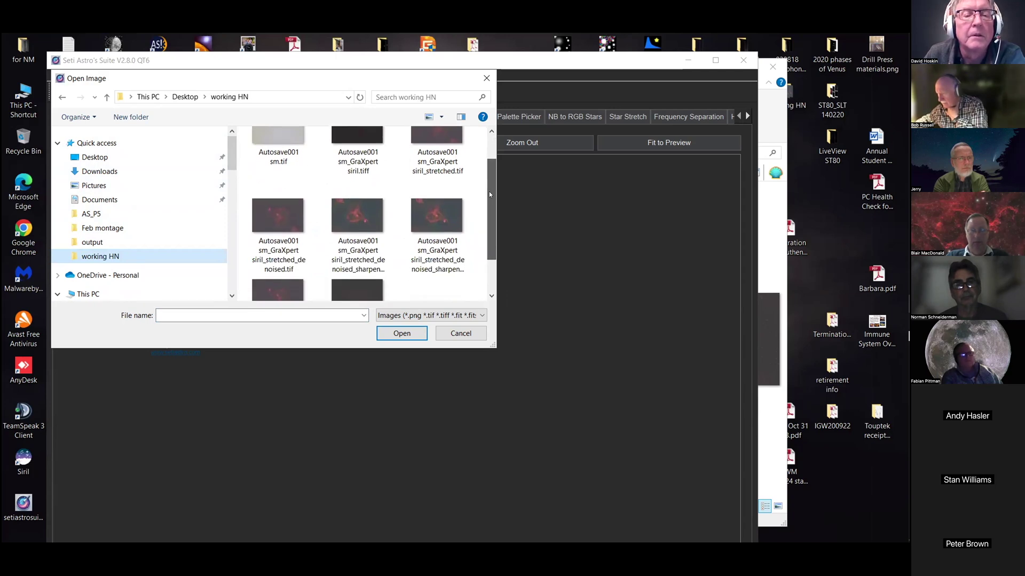
{"action": "left_click", "coordinate": [358, 159]}
{"action": "left_click", "coordinate": [402, 333]}
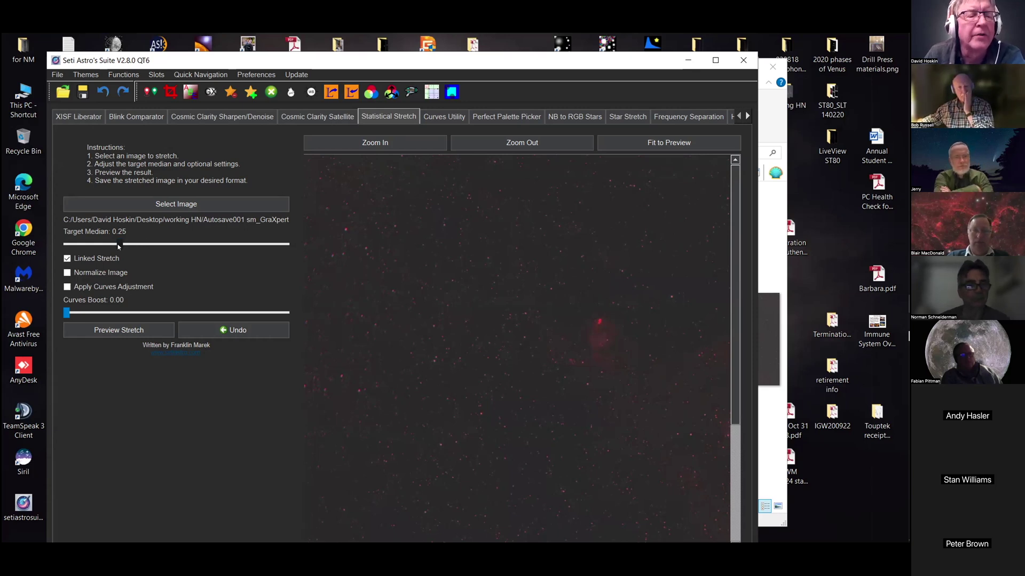
Preview a linked statistical stretch with target median 0.30, curves adjustment applied and curves boost 0.29, and inspect the whole frame.
{"action": "left_click_drag", "start_coordinate": [117, 245], "coordinate": [130, 245]}
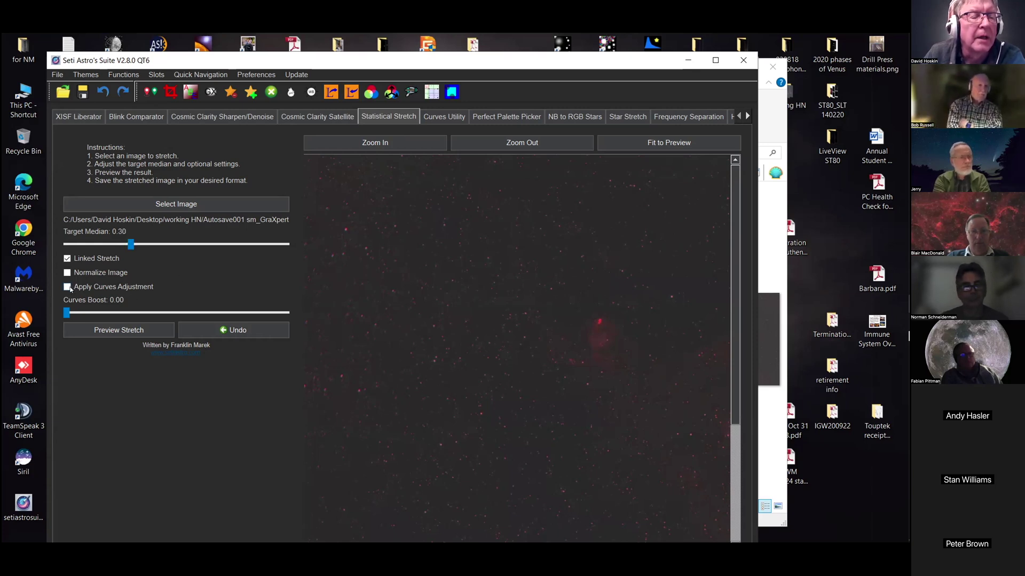
{"action": "left_click_drag", "start_coordinate": [66, 314], "coordinate": [217, 315]}
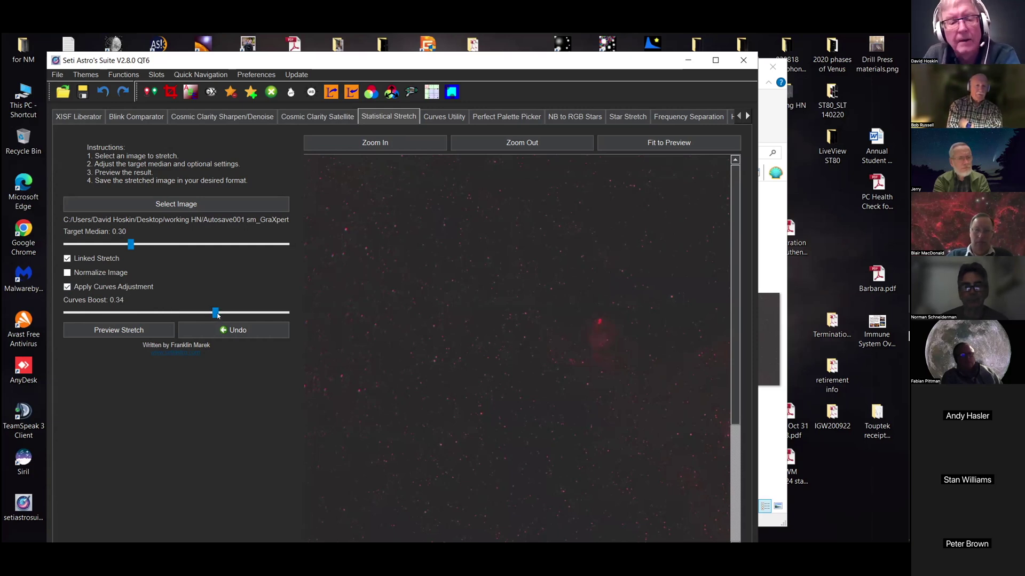
{"action": "left_click", "coordinate": [155, 330]}
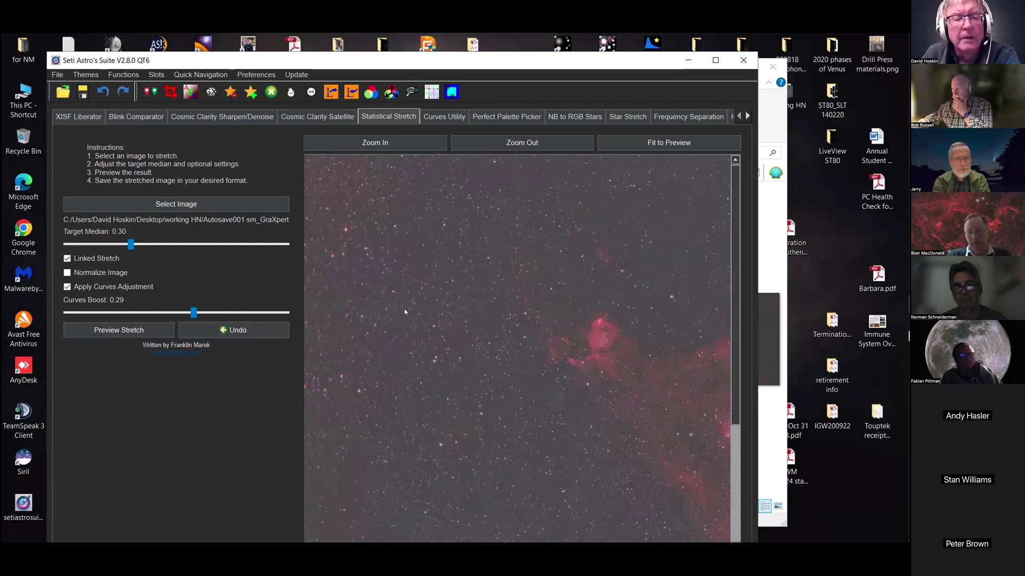
{"action": "scroll", "coordinate": [490, 190], "scroll_direction": "down", "scroll_amount": 1}
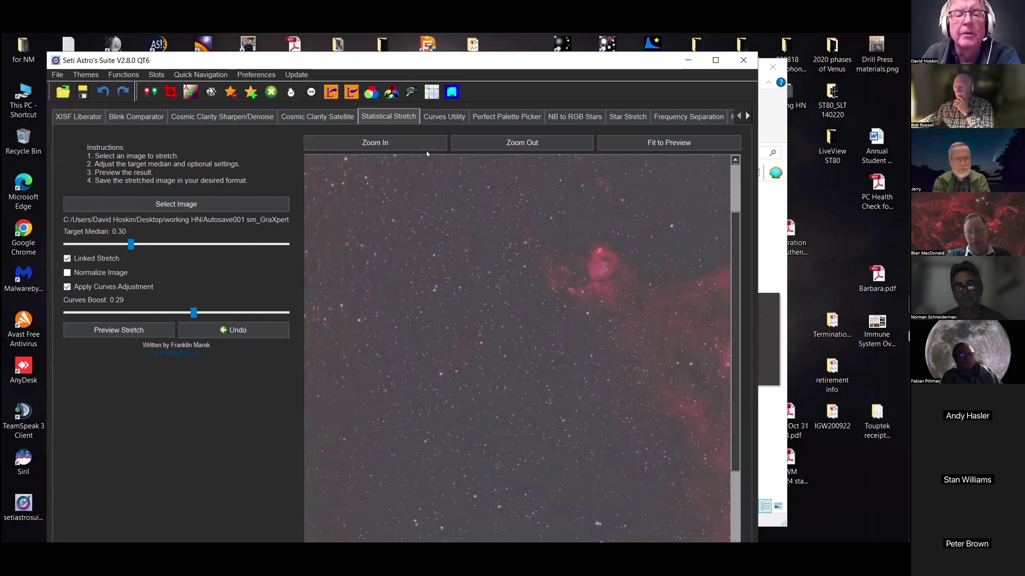
{"action": "left_click", "coordinate": [534, 146]}
{"action": "left_click", "coordinate": [533, 146]}
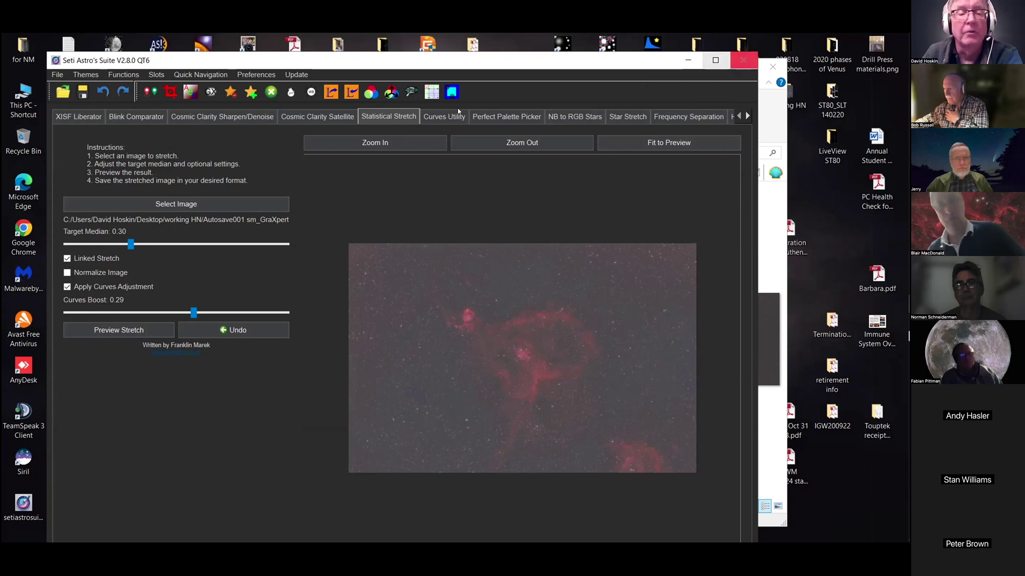
Close Seti Astro's Suite, switch to Adobe Photoshop, reposition its window and Actions palette, and review the Astronomy Tools v1_6 actions.
{"action": "left_click", "coordinate": [744, 60]}
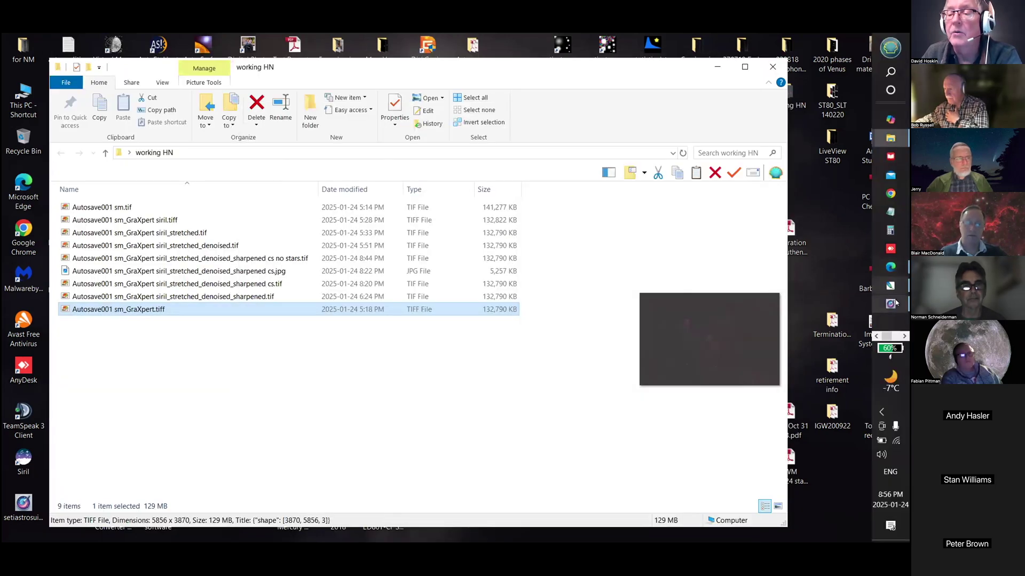
{"action": "left_click", "coordinate": [890, 285]}
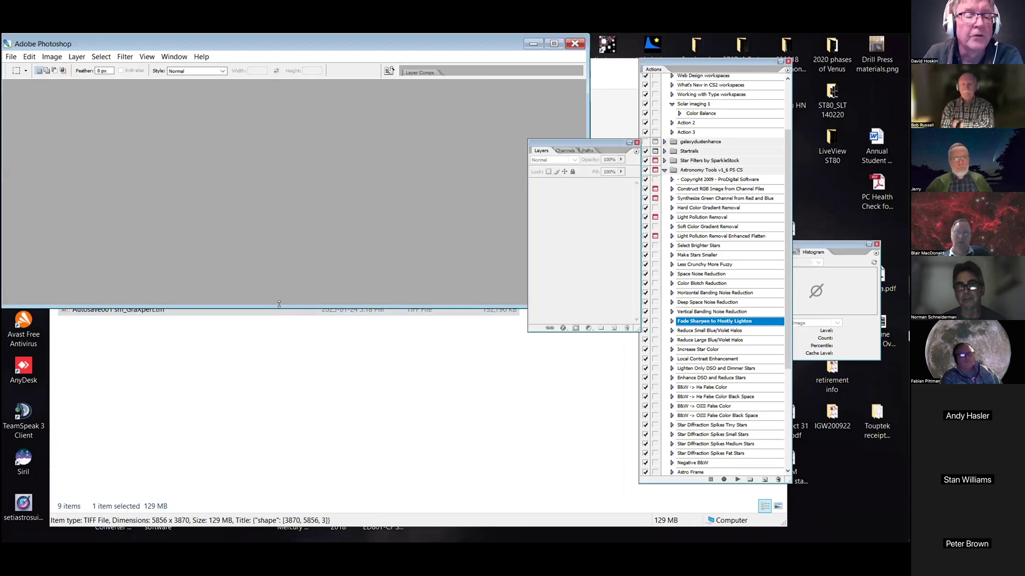
{"action": "left_click_drag", "start_coordinate": [300, 449], "coordinate": [299, 454]}
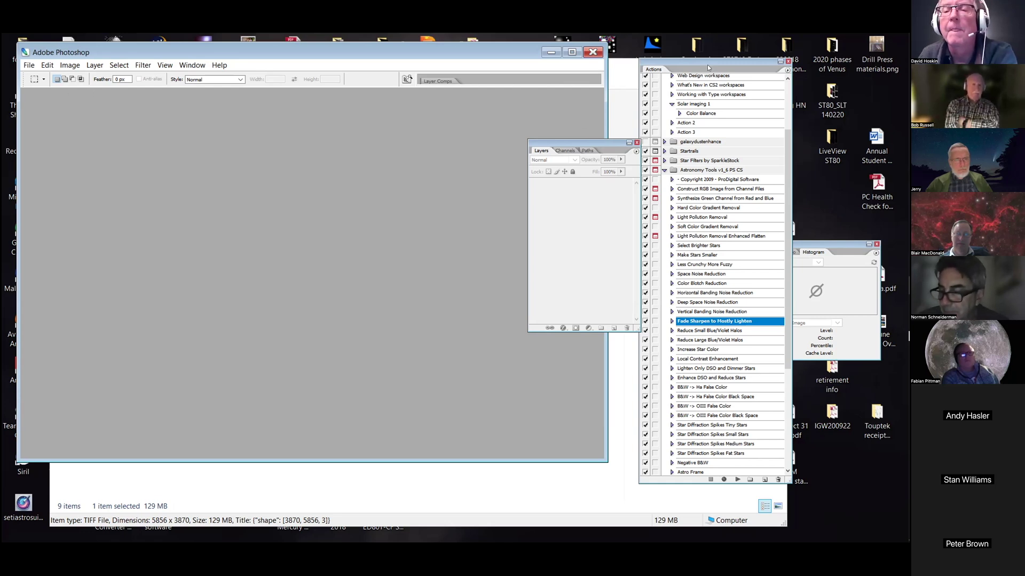
{"action": "left_click", "coordinate": [653, 58]}
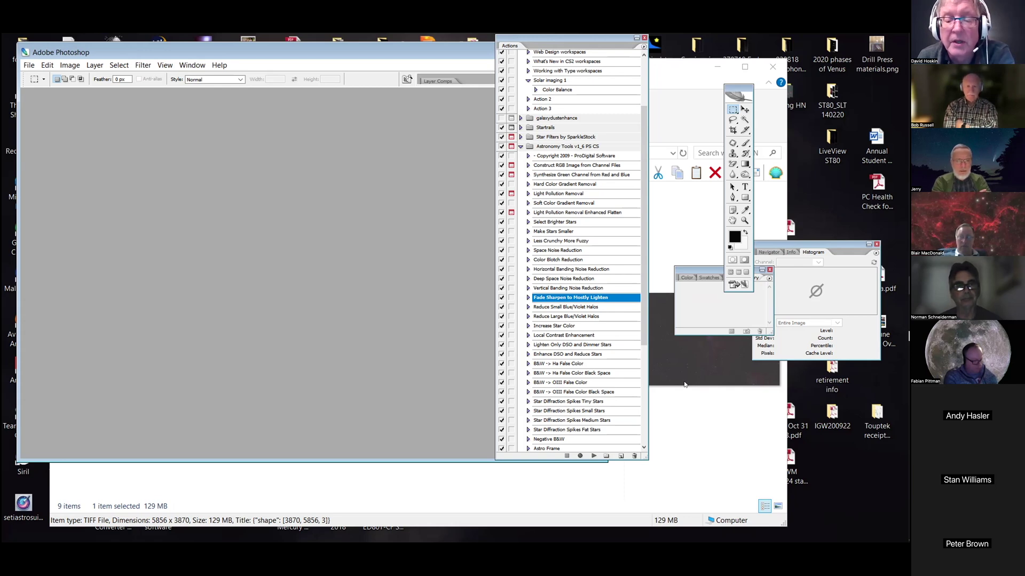
{"action": "left_click_drag", "start_coordinate": [644, 314], "coordinate": [643, 358]}
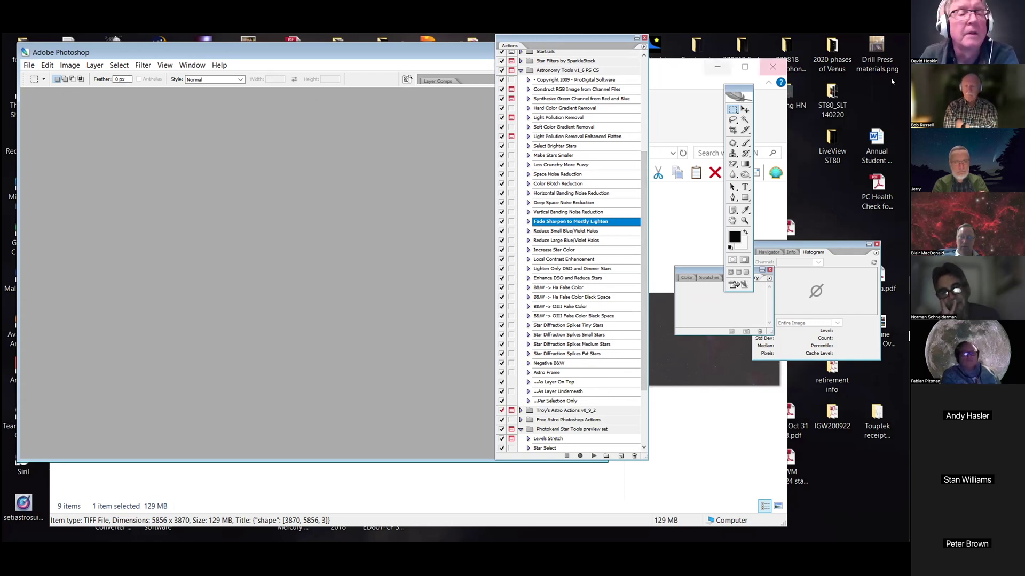
Open Autosave001 sm_GraXpert siril_stretched_denoised_sharpened cs.tif from the working HN folder in Photoshop.
{"action": "left_click", "coordinate": [694, 68]}
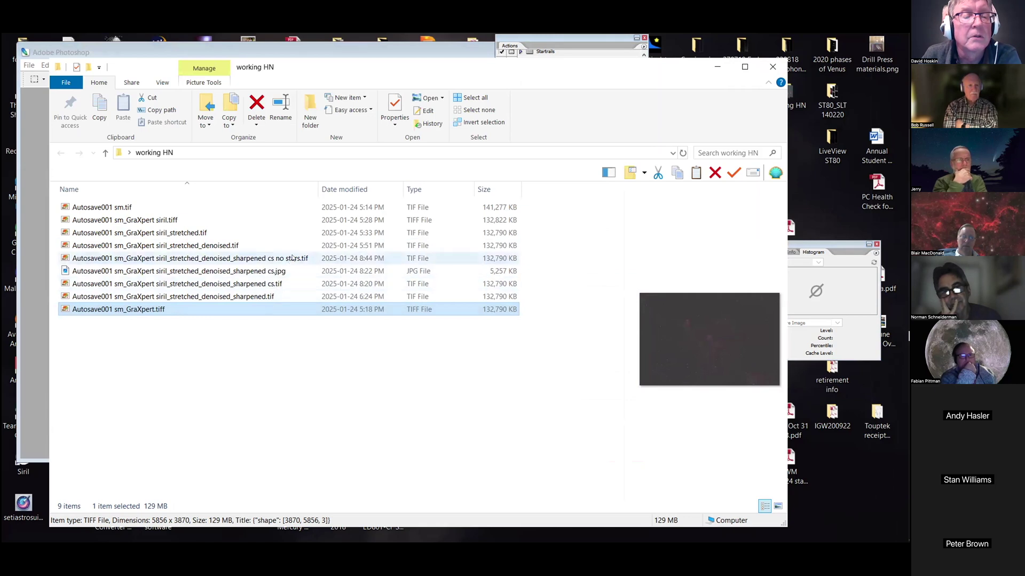
{"action": "left_click", "coordinate": [272, 287]}
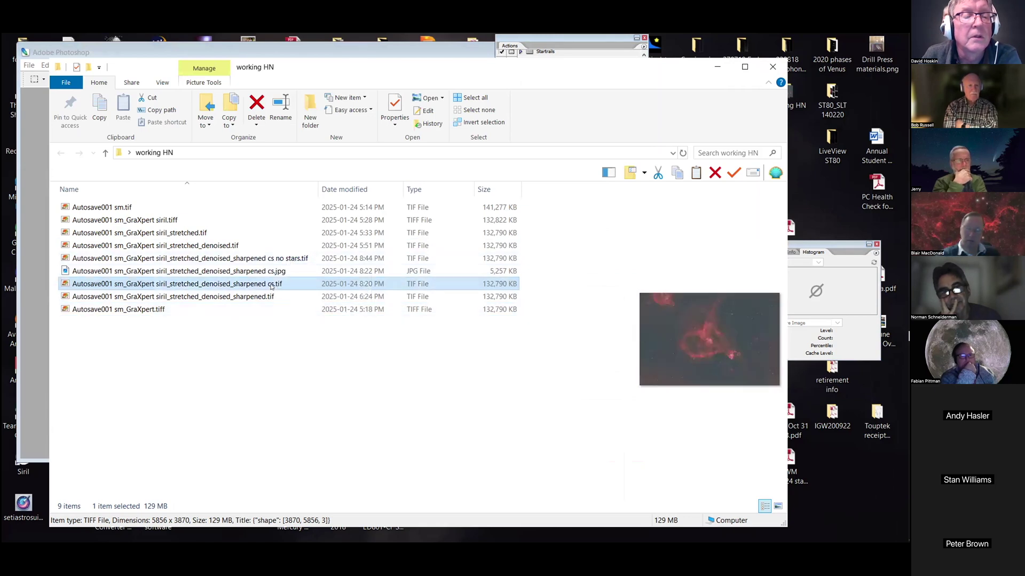
{"action": "right_click", "coordinate": [272, 286]}
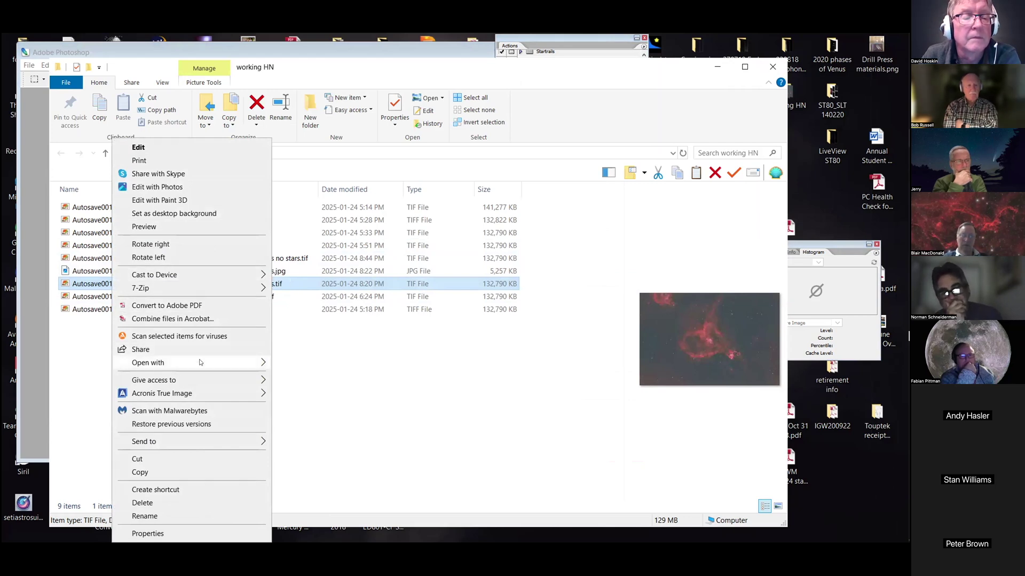
{"action": "mouse_move", "coordinate": [200, 363]}
{"action": "left_click", "coordinate": [339, 365]}
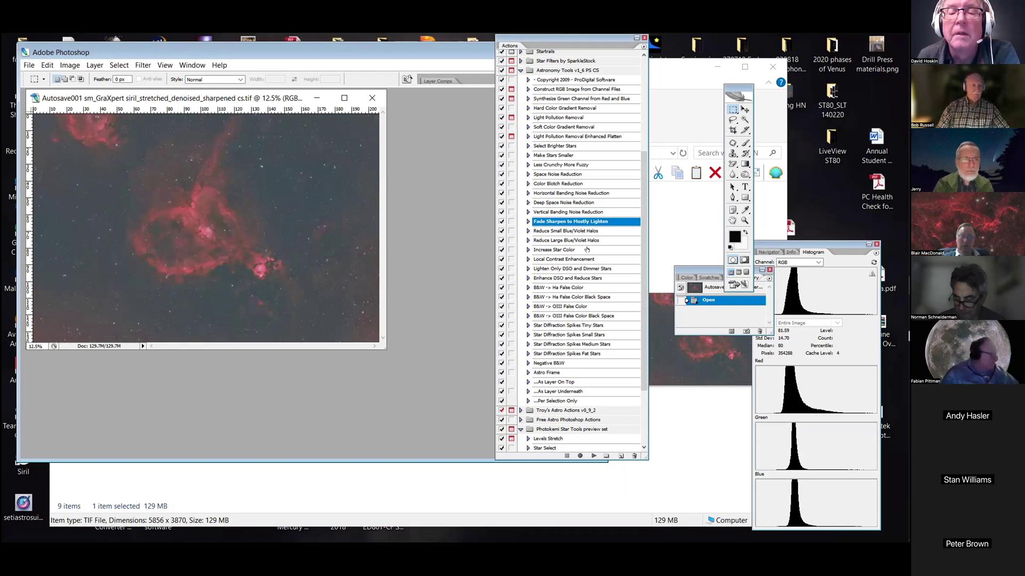
Run the Local Contrast Enhancement action from Astronomy Tools on the opened nebula image.
{"action": "left_click", "coordinate": [546, 260]}
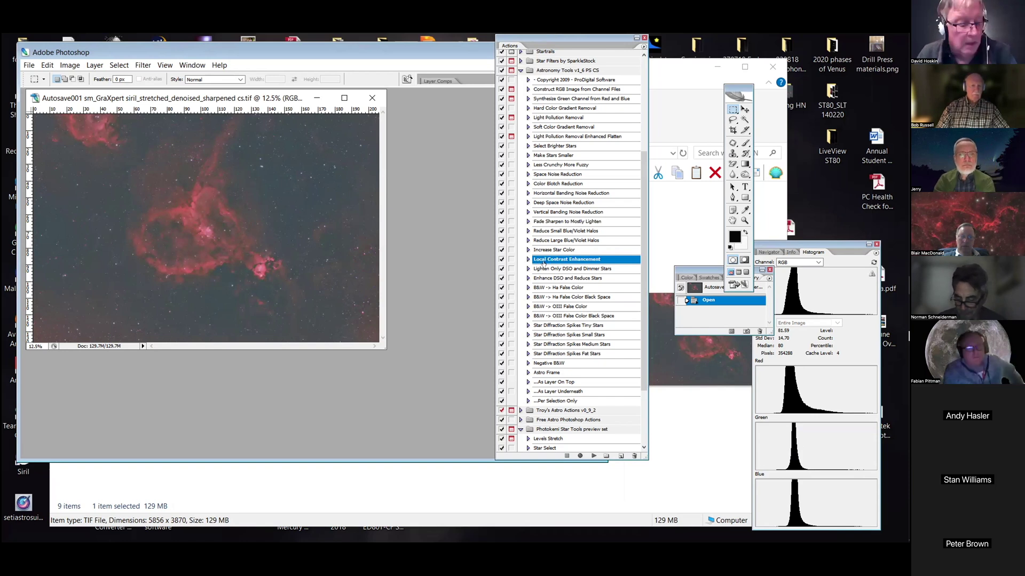
{"action": "left_click", "coordinate": [572, 383]}
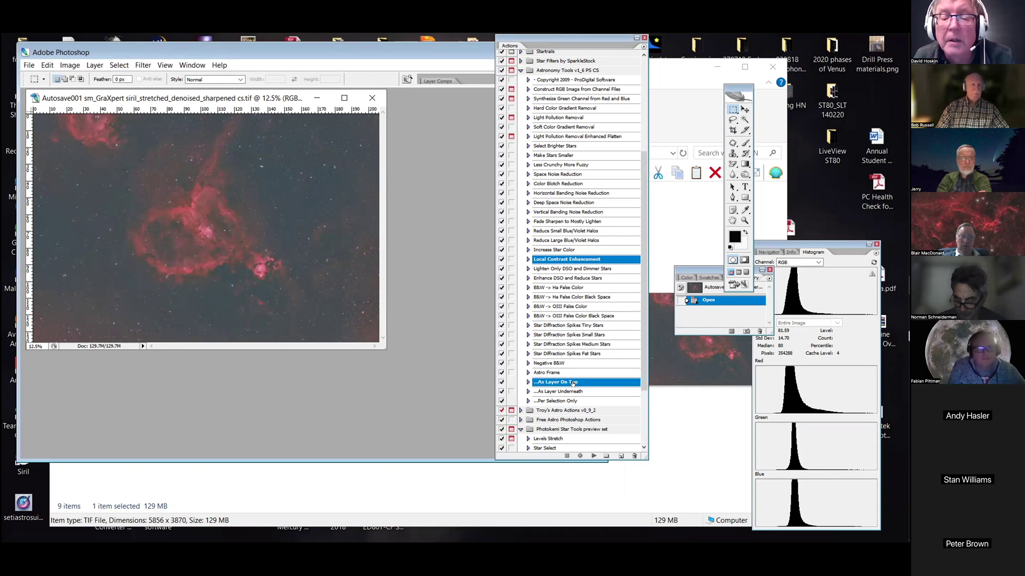
{"action": "left_click", "coordinate": [592, 456]}
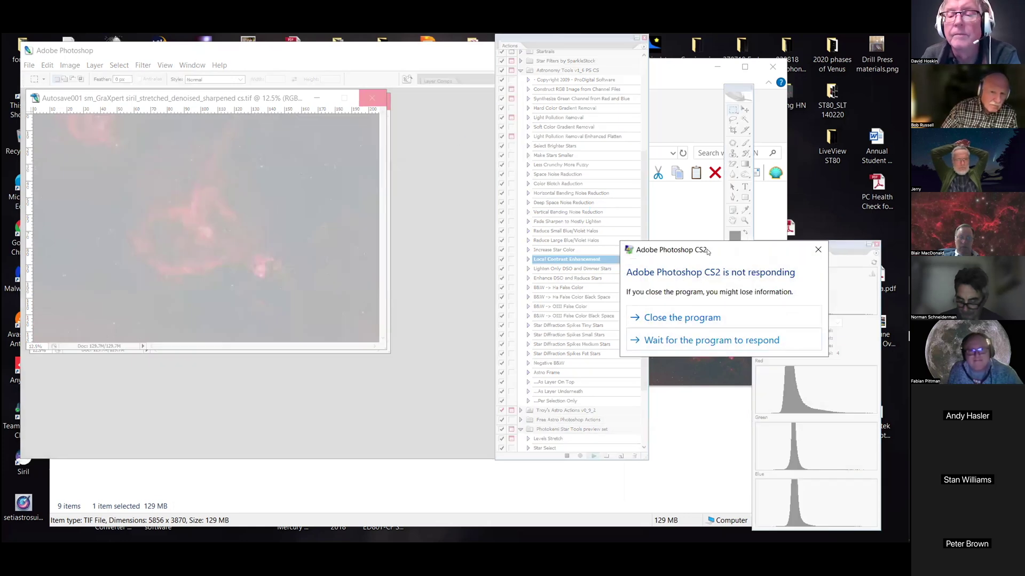
Move the not-responding dialog clear of the image and choose to wait for the program to respond.
{"action": "left_click_drag", "start_coordinate": [717, 256], "coordinate": [611, 161]}
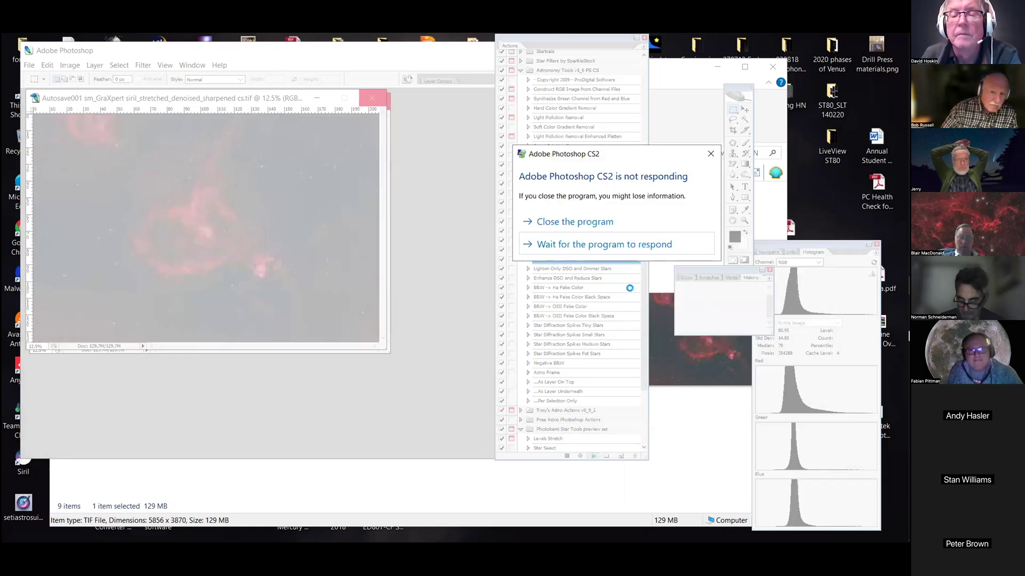
{"action": "left_click", "coordinate": [621, 243]}
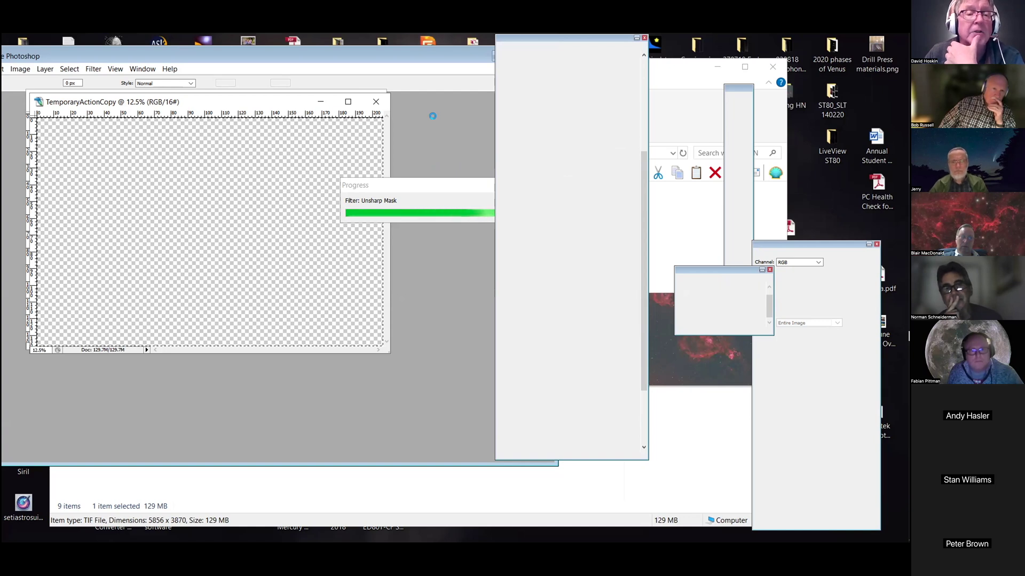
Switch to the working HN folder and view Autosave001 sm_GraXpert siril_stretched_denoised_sharpened cs.jpg in the photo viewer.
{"action": "mouse_move", "coordinate": [902, 133]}
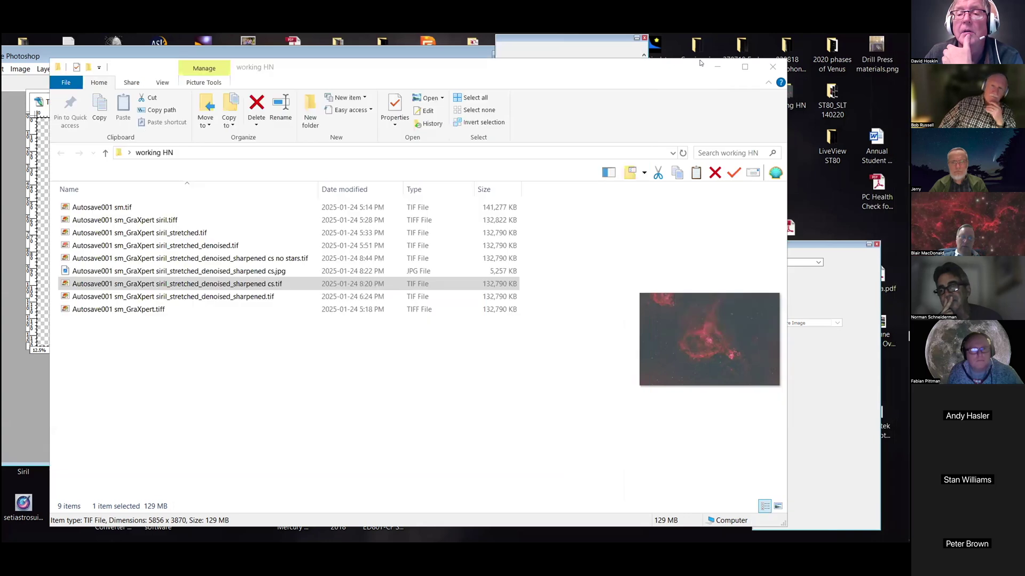
{"action": "left_click", "coordinate": [701, 63]}
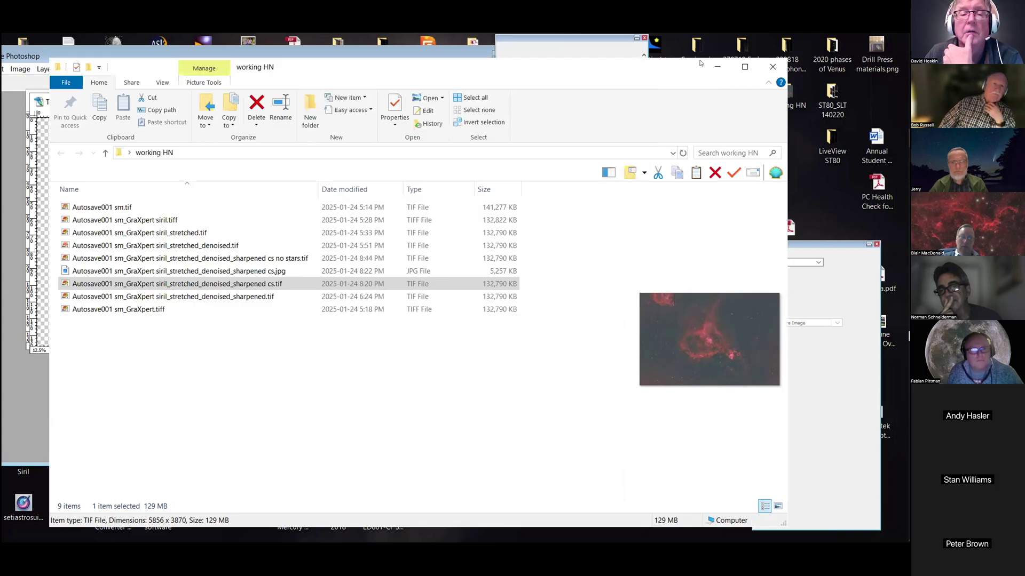
{"action": "double_click", "coordinate": [700, 63]}
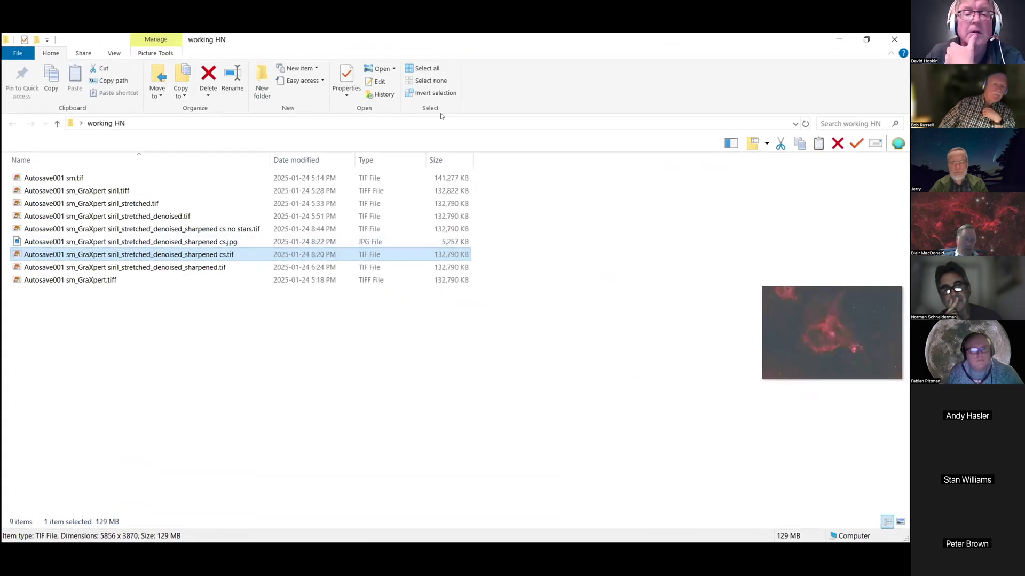
{"action": "left_click", "coordinate": [867, 40]}
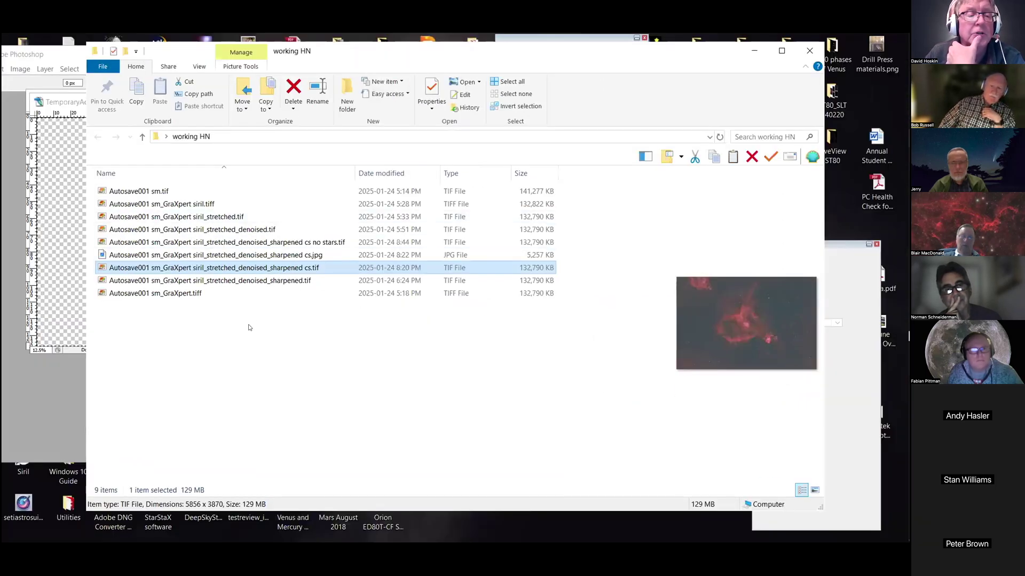
{"action": "left_click", "coordinate": [295, 255]}
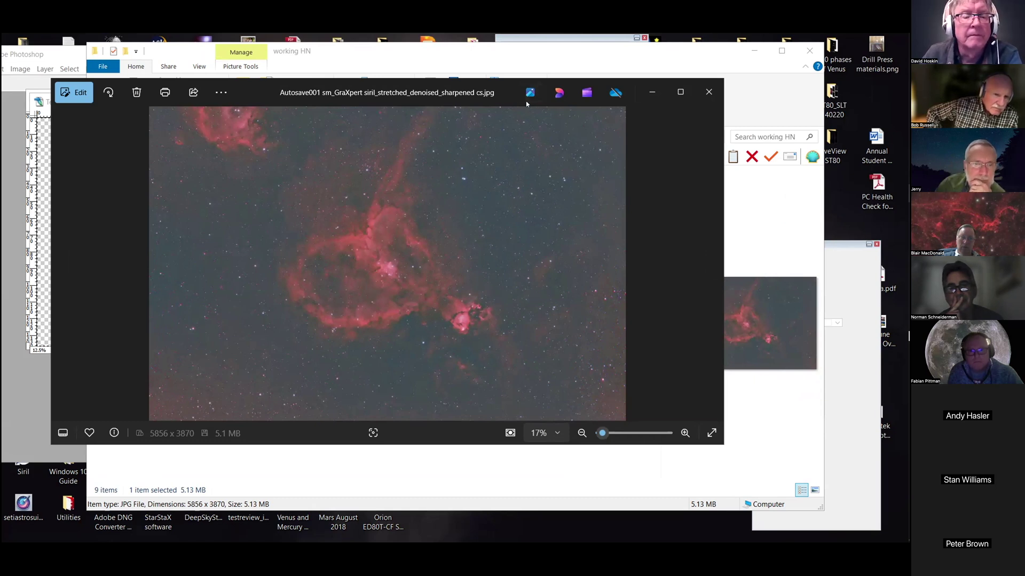
{"action": "left_click_drag", "start_coordinate": [526, 101], "coordinate": [488, 116]}
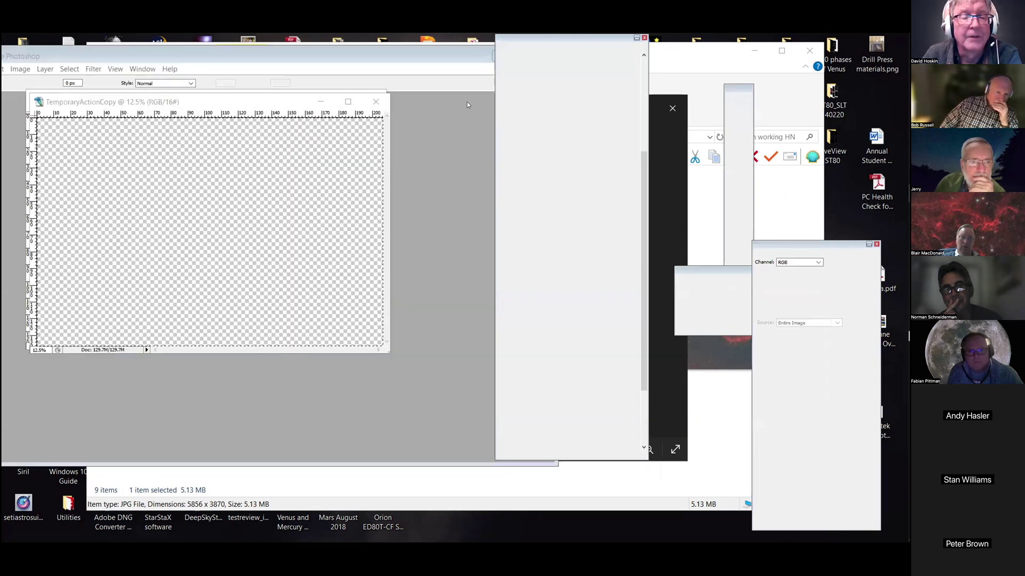
Bring the working HN folder window to the front and minimize it.
{"action": "left_click", "coordinate": [670, 66]}
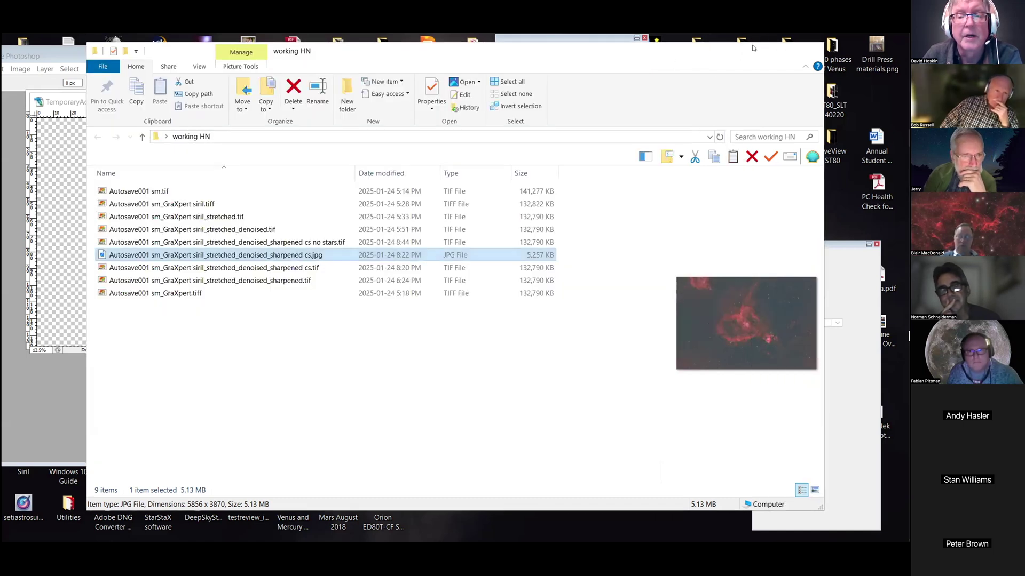
{"action": "left_click", "coordinate": [753, 48]}
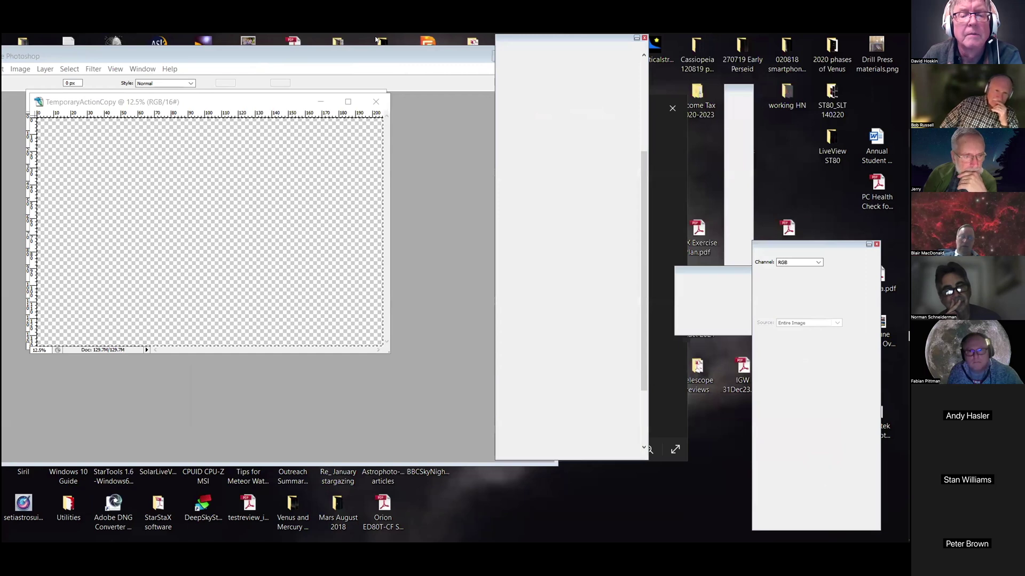
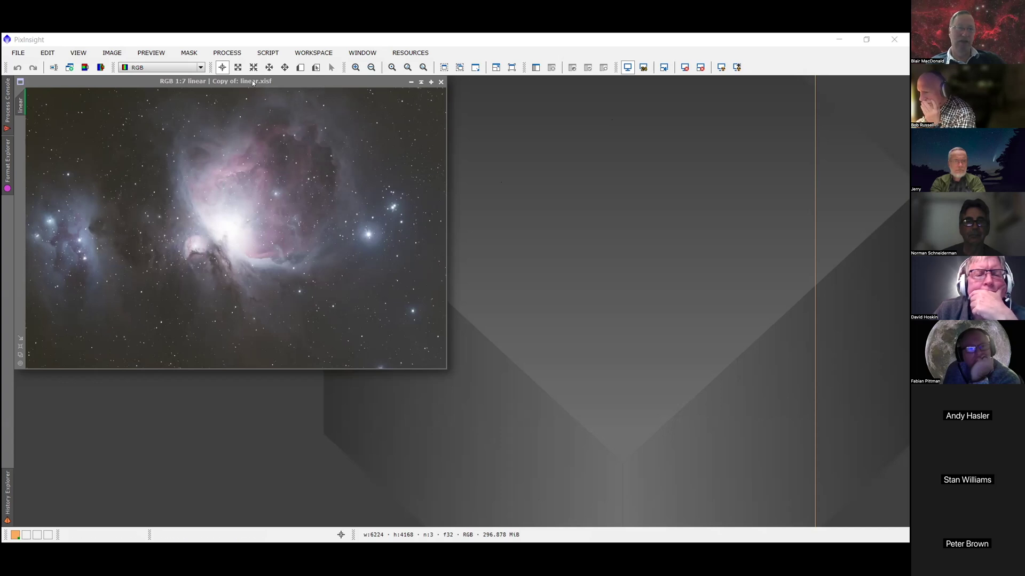
Review the available file, clipboard, preferences and image commands for the open linear image.
{"action": "left_click", "coordinate": [7, 111]}
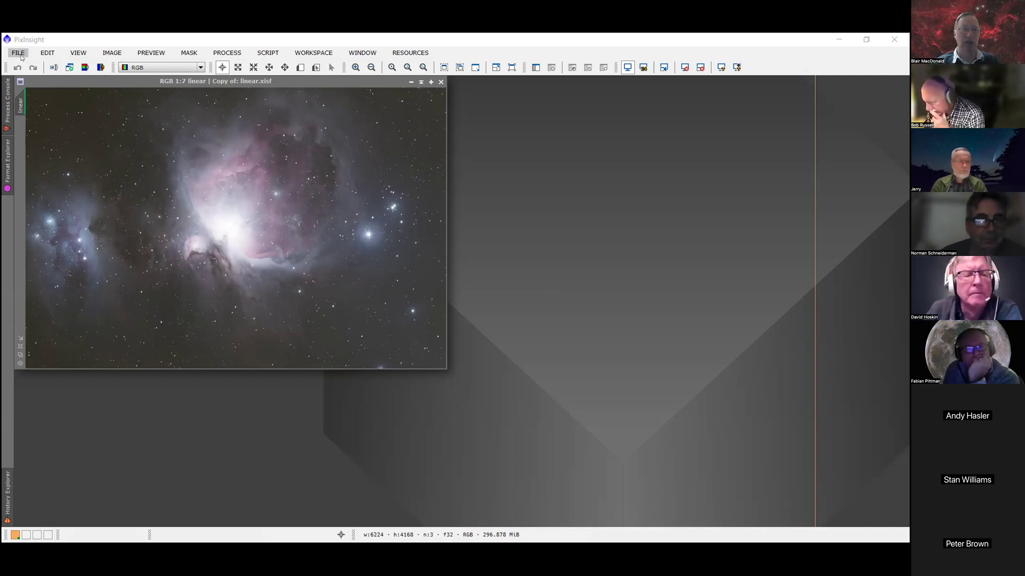
{"action": "left_click", "coordinate": [21, 57]}
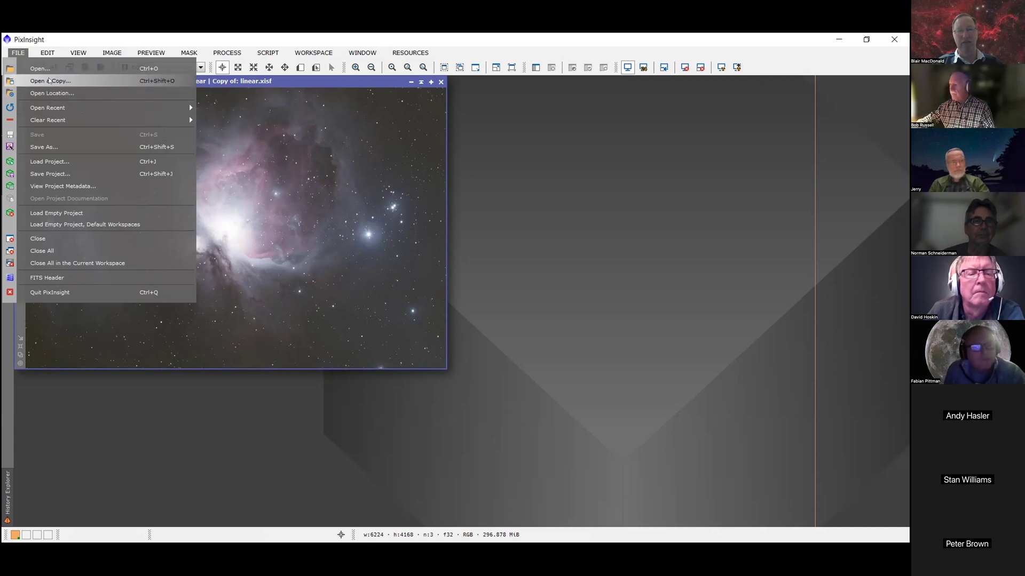
{"action": "left_click", "coordinate": [229, 85]}
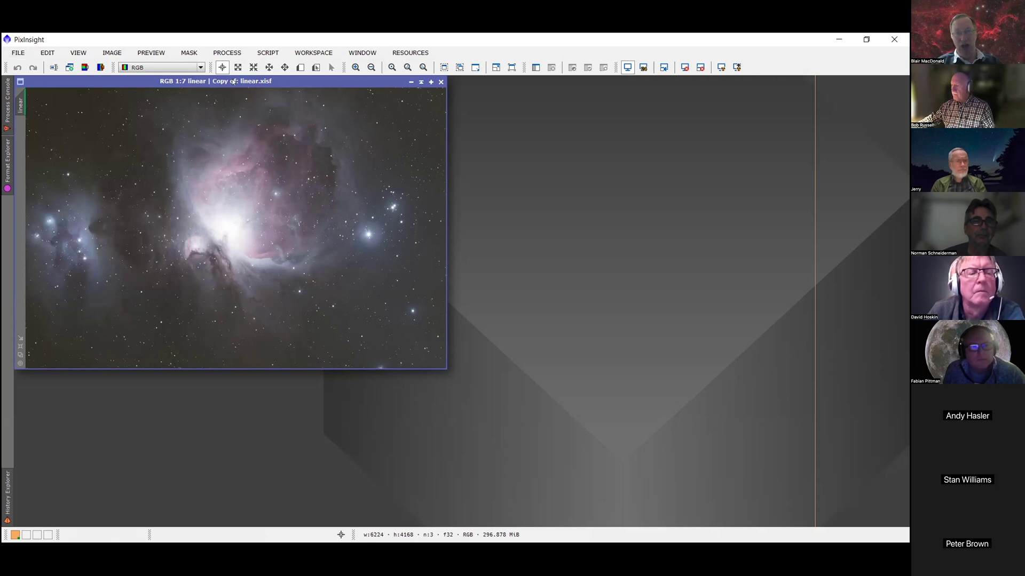
{"action": "left_click", "coordinate": [18, 54]}
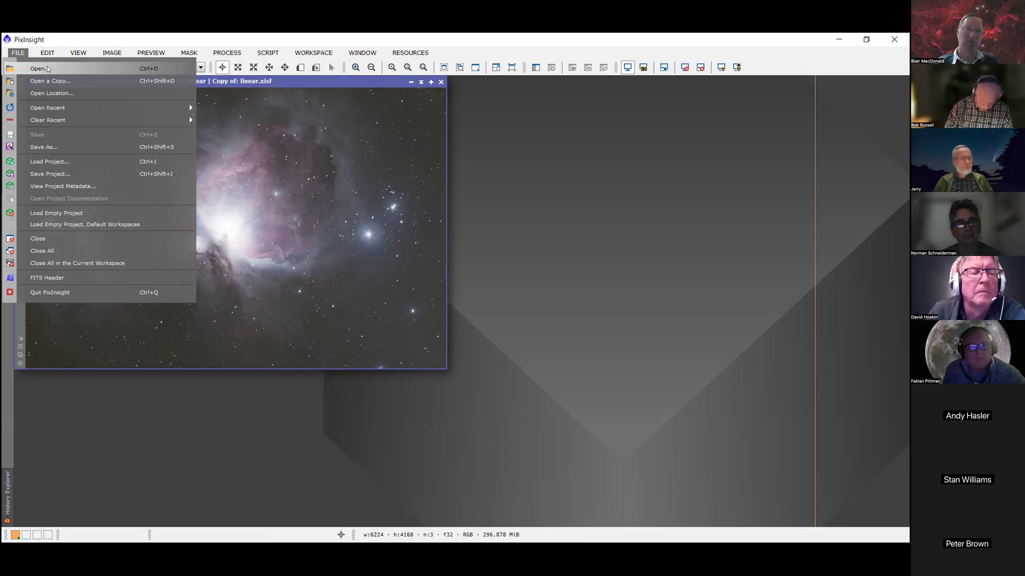
{"action": "mouse_move", "coordinate": [46, 55]}
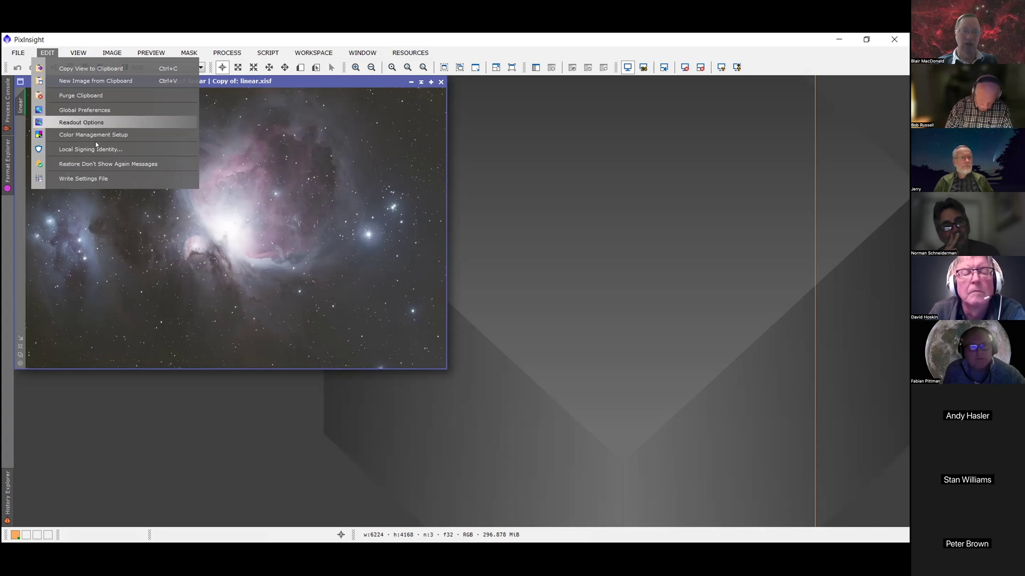
{"action": "left_click", "coordinate": [313, 176]}
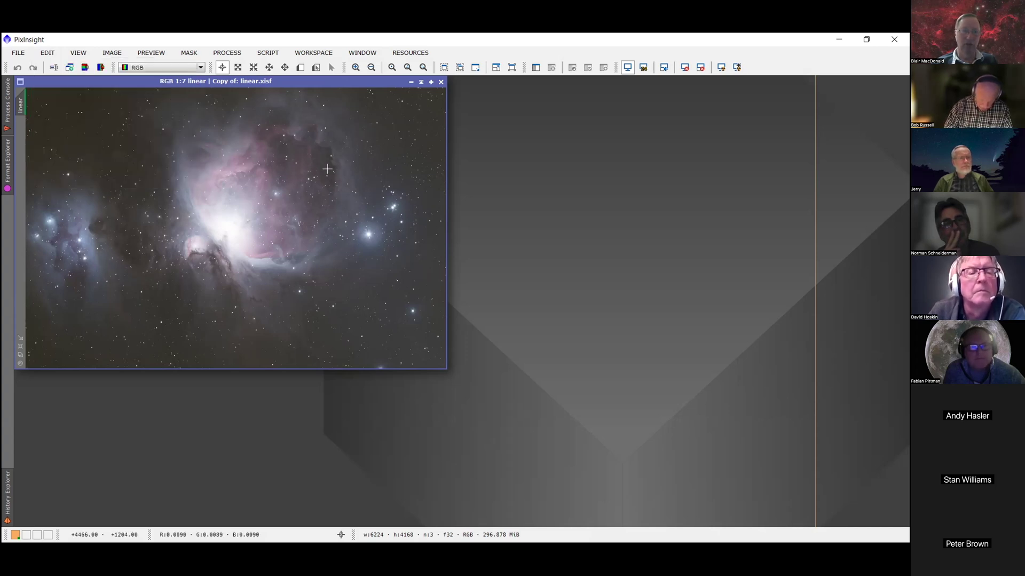
{"action": "left_click", "coordinate": [35, 53]}
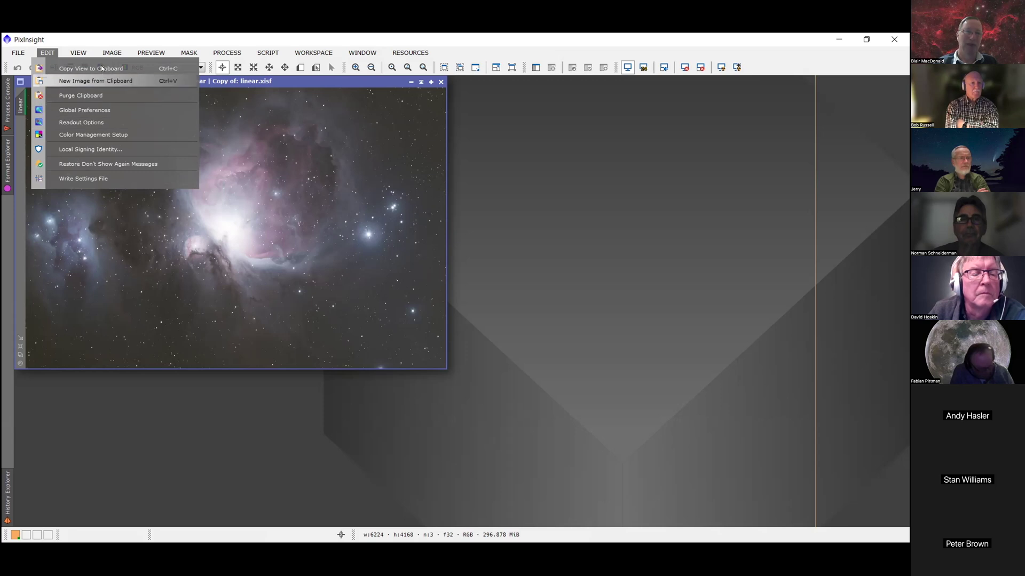
{"action": "mouse_move", "coordinate": [81, 53]}
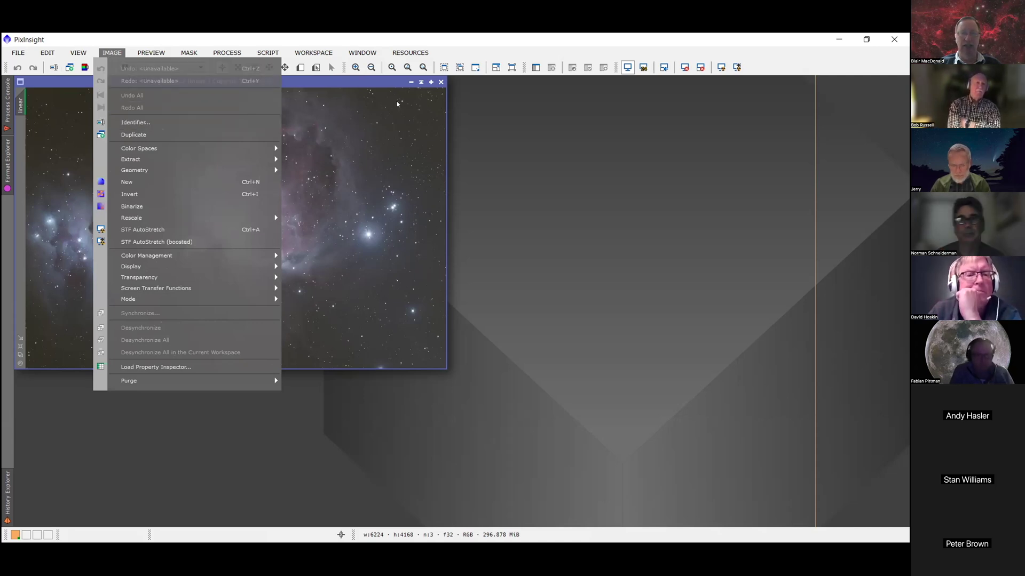
{"action": "left_click", "coordinate": [328, 86]}
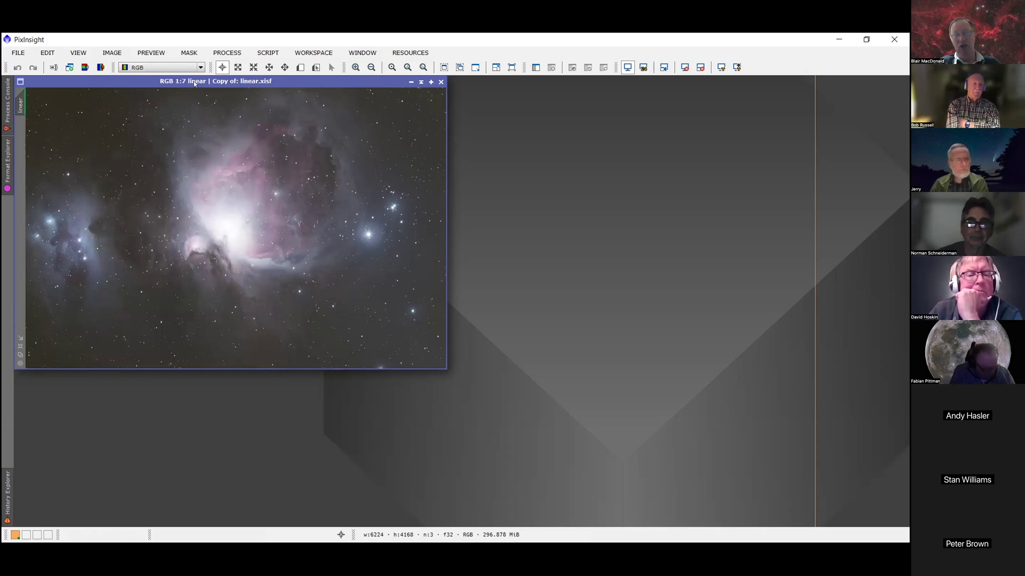
Inspect the linear image's identifier settings without changing them.
{"action": "right_click", "coordinate": [216, 136]}
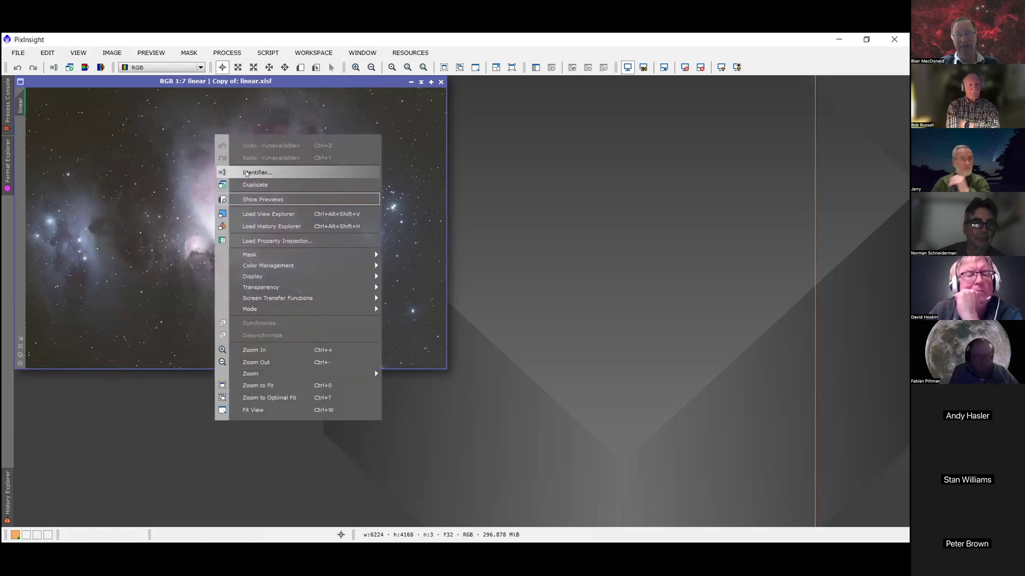
{"action": "left_click", "coordinate": [246, 173]}
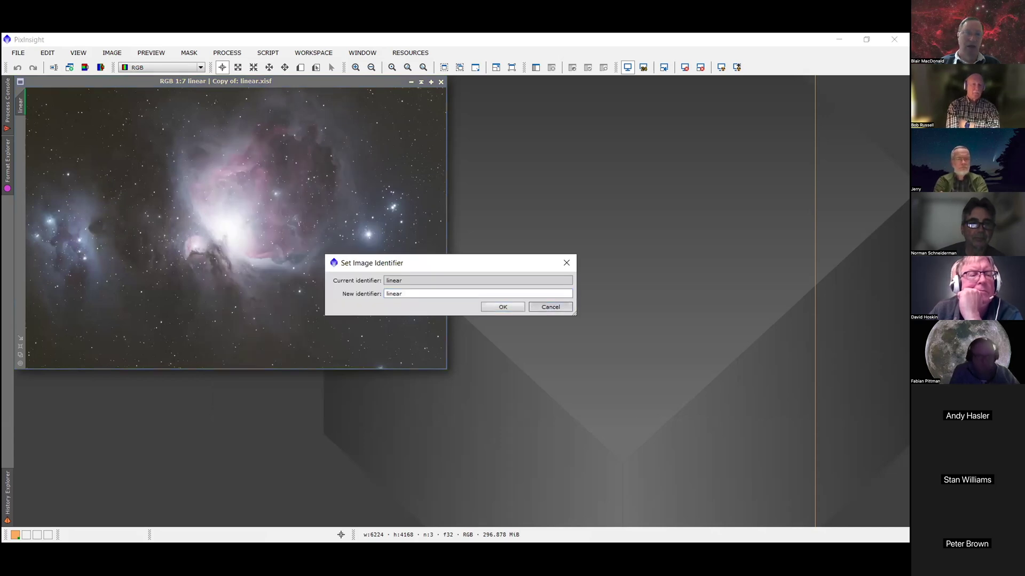
{"action": "left_click", "coordinate": [533, 309]}
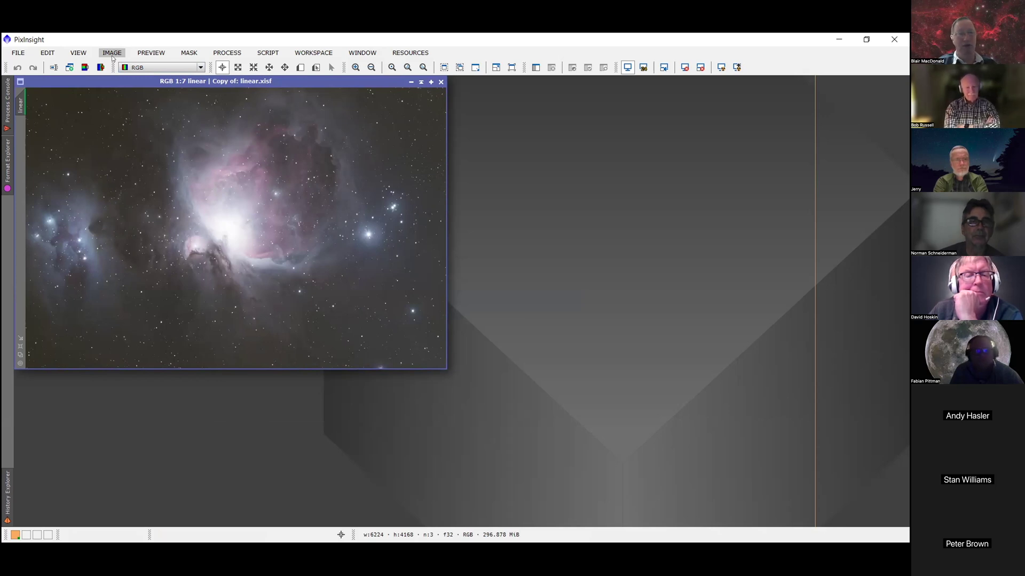
Examine the channel extraction, geometry and rescale options available for the image.
{"action": "left_click", "coordinate": [113, 54]}
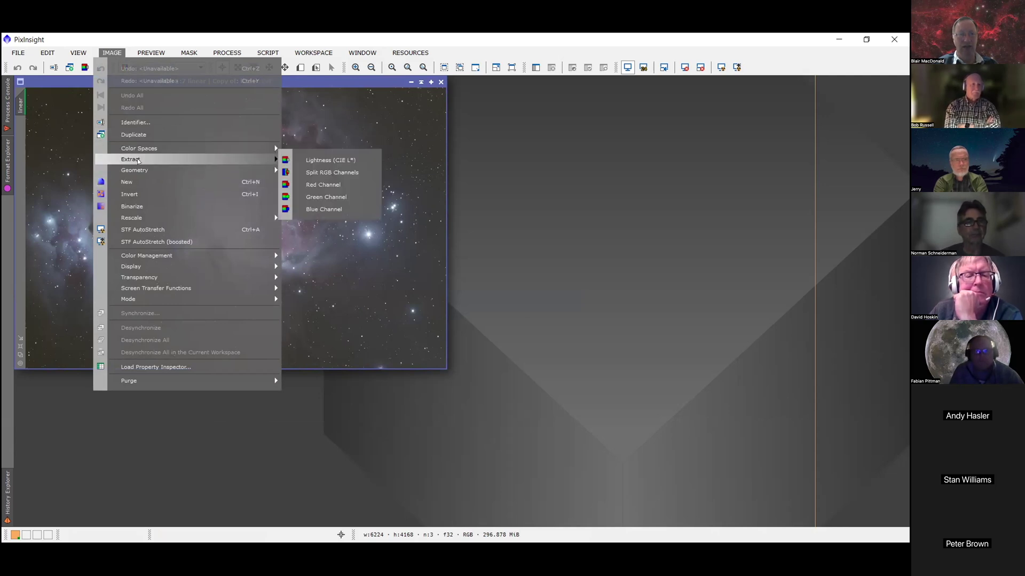
{"action": "mouse_move", "coordinate": [139, 172]}
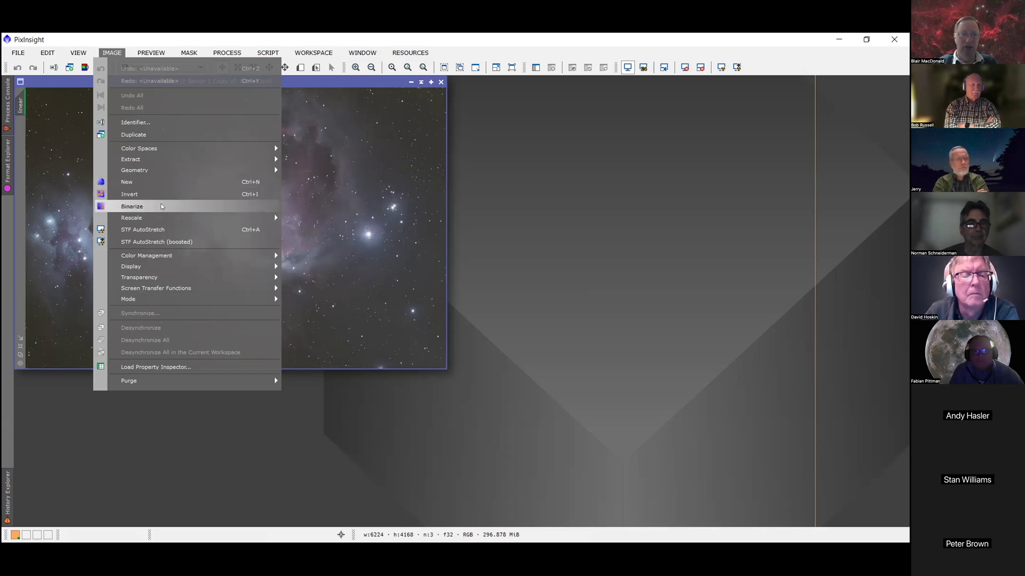
{"action": "mouse_move", "coordinate": [166, 216]}
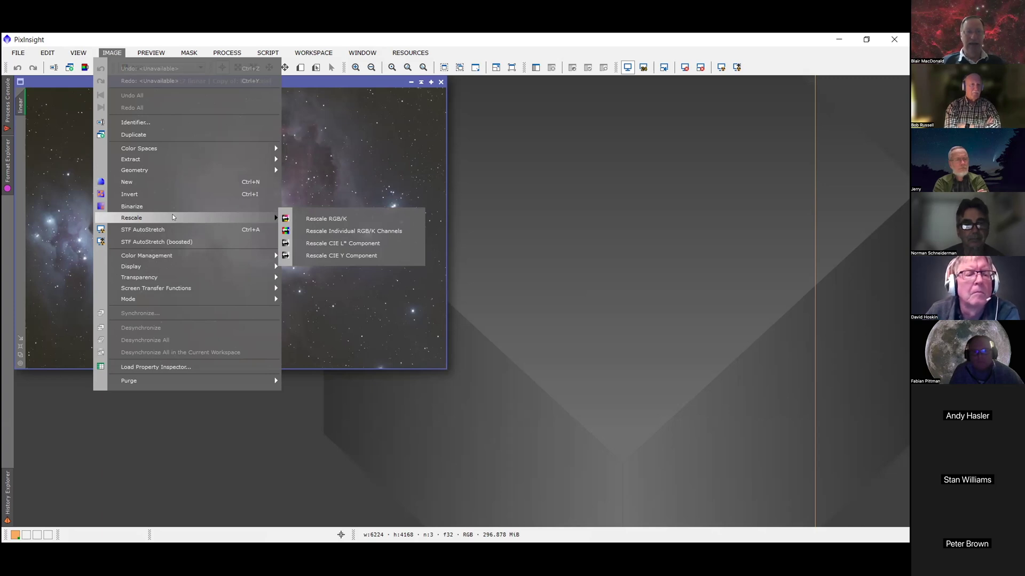
{"action": "mouse_move", "coordinate": [314, 53]}
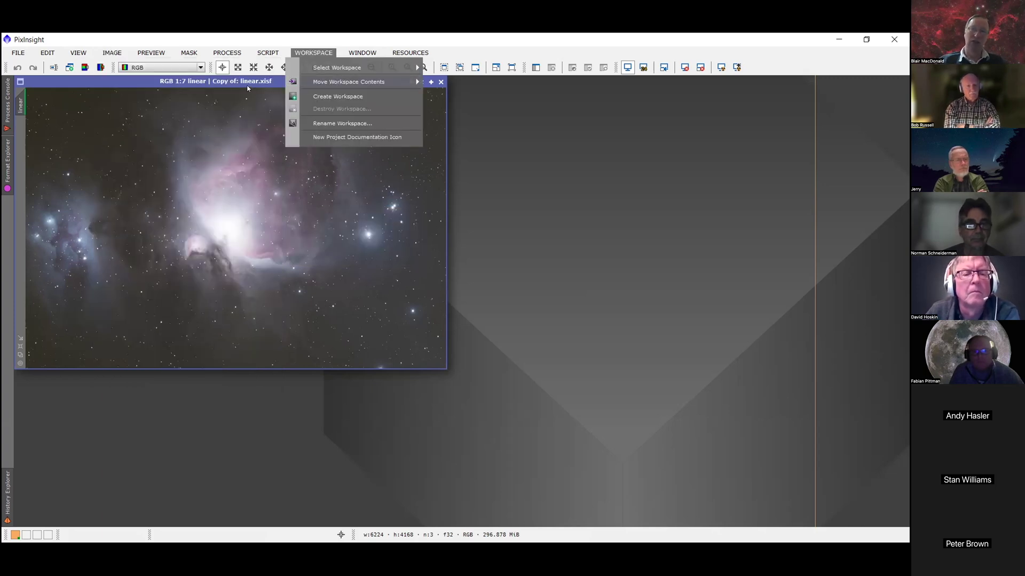
{"action": "left_click", "coordinate": [245, 82]}
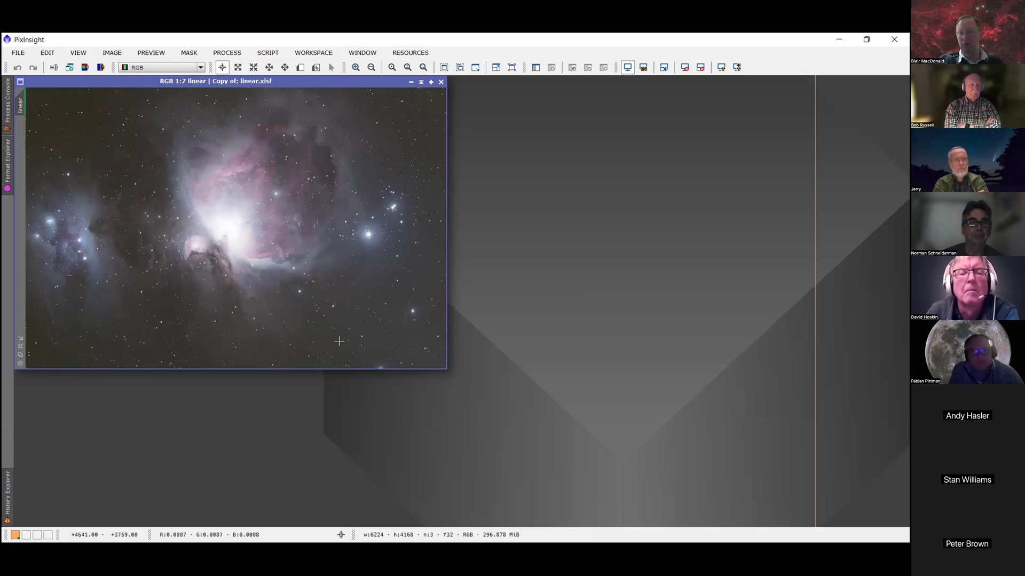
Switch the image's screen stretch off to view the unstretched linear data, and switch it back on.
{"action": "left_click", "coordinate": [627, 67]}
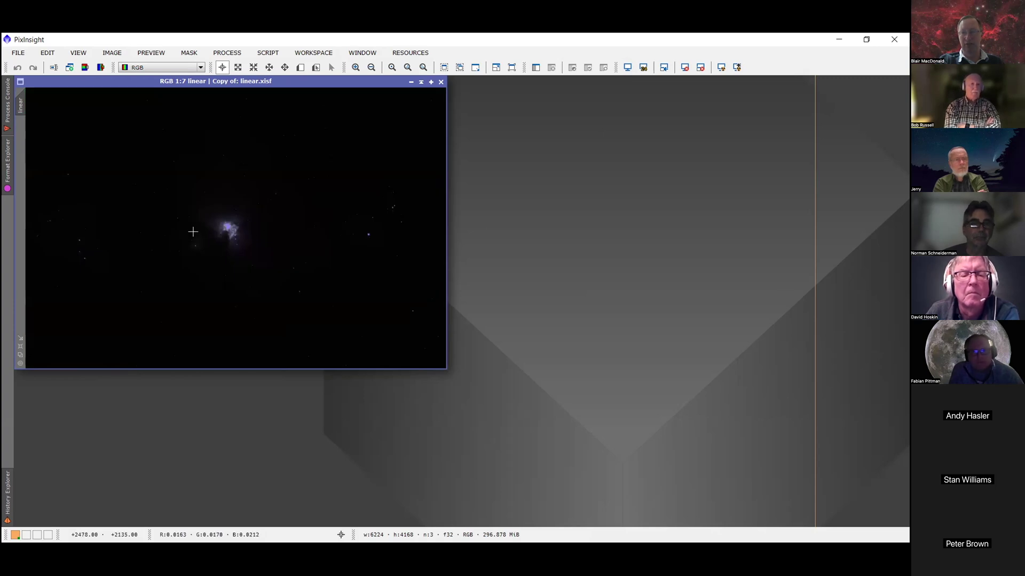
{"action": "left_click", "coordinate": [628, 67]}
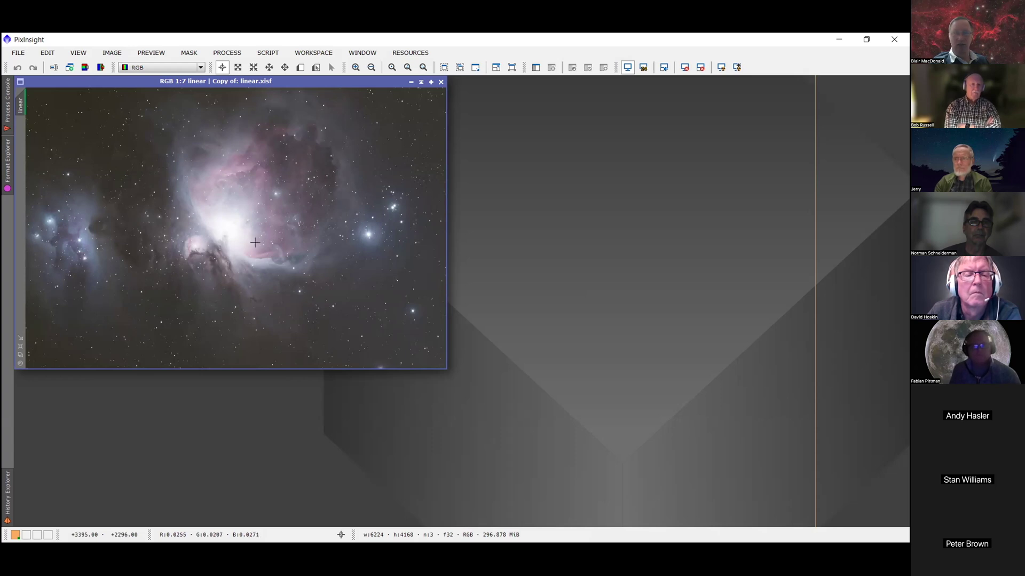
Create a rectangular preview around the bright blue star to the right of the nebula and display that preview.
{"action": "left_click", "coordinate": [139, 54]}
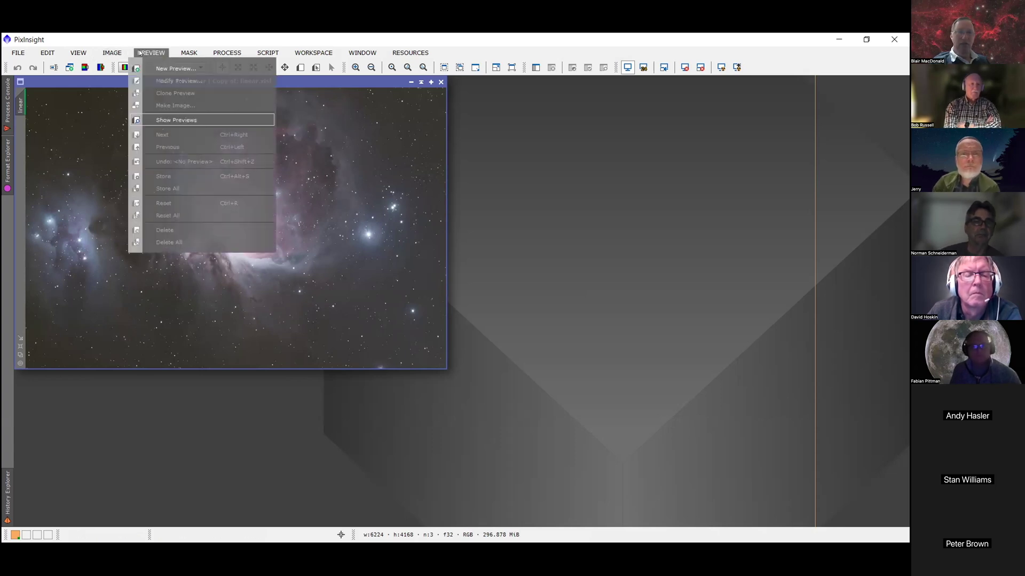
{"action": "left_click", "coordinate": [285, 81]}
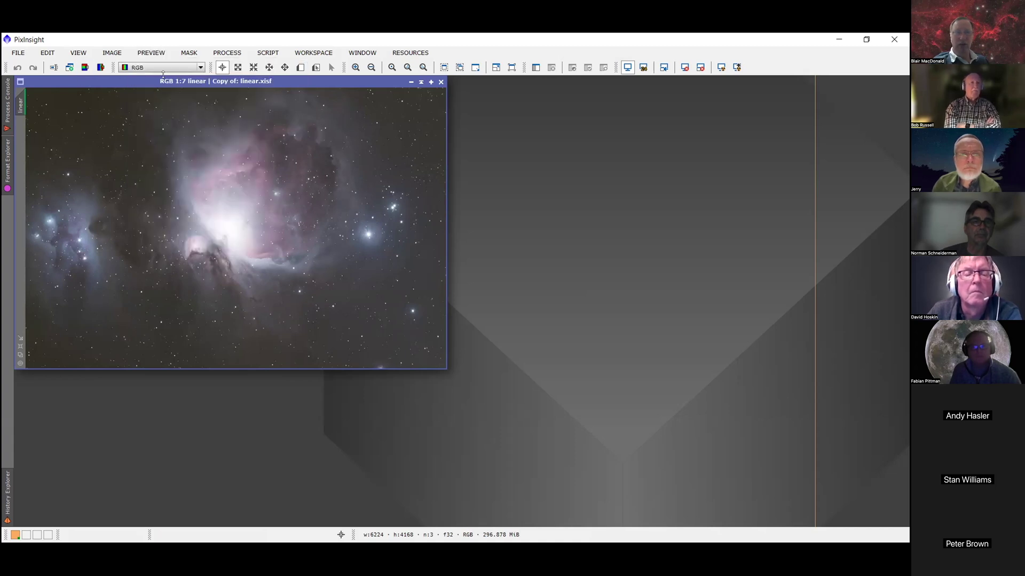
{"action": "left_click", "coordinate": [300, 68]}
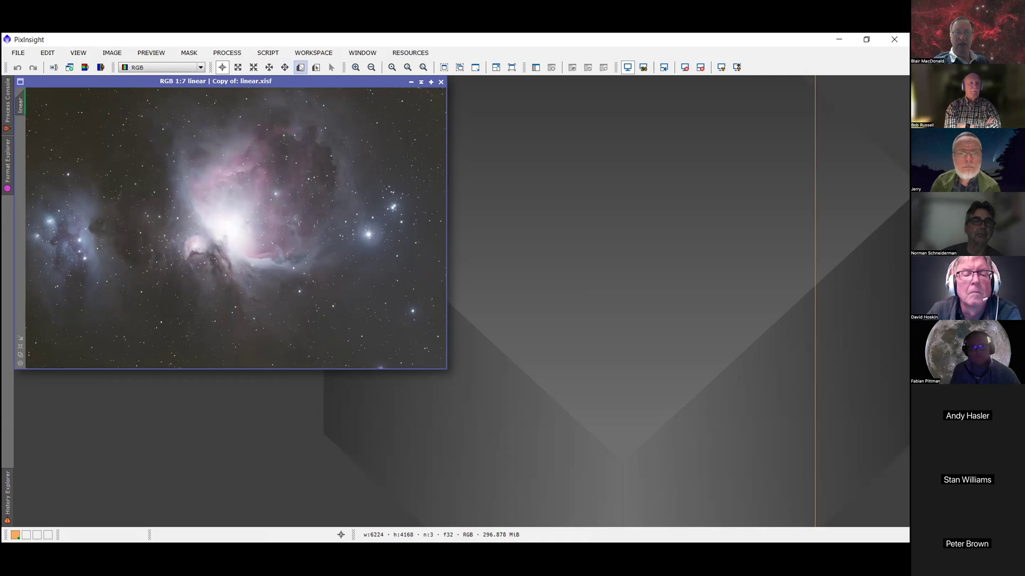
{"action": "left_click_drag", "start_coordinate": [320, 184], "coordinate": [415, 291]}
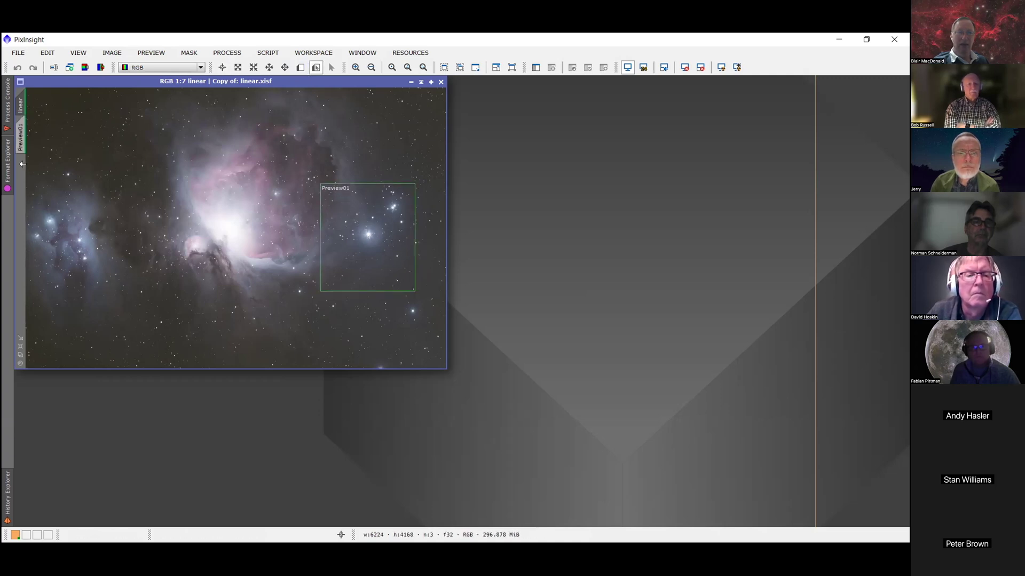
{"action": "left_click", "coordinate": [20, 137]}
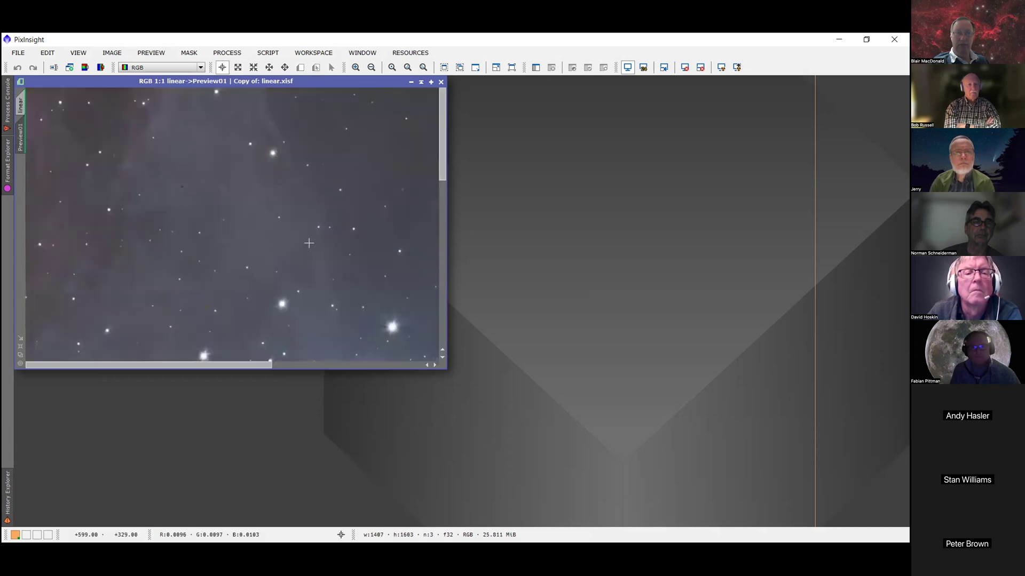
Maximize the image window and delete the preview.
{"action": "double_click", "coordinate": [382, 80]}
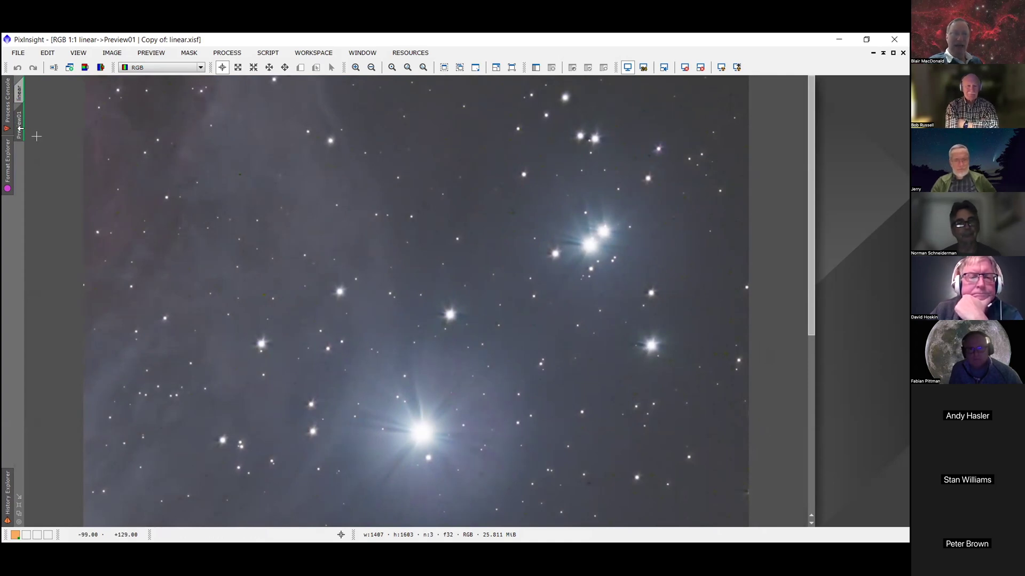
{"action": "mouse_move", "coordinate": [20, 127]}
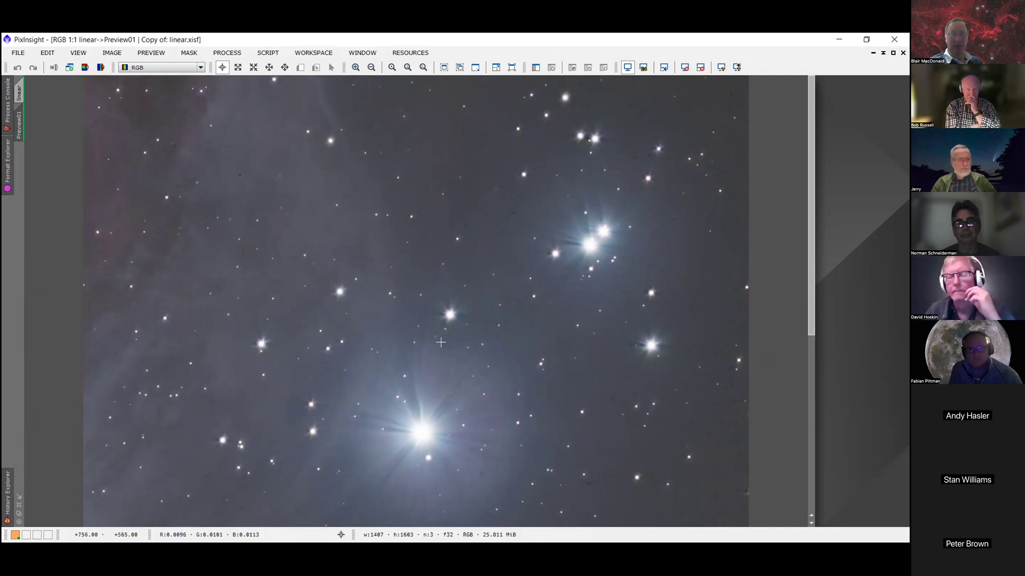
{"action": "right_click", "coordinate": [19, 119]}
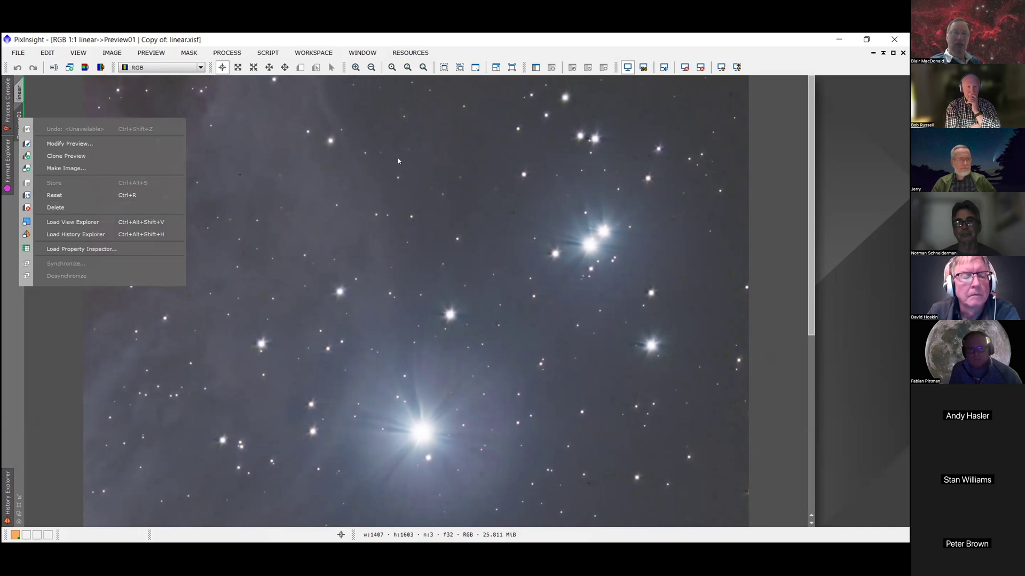
{"action": "key", "text": "Escape"}
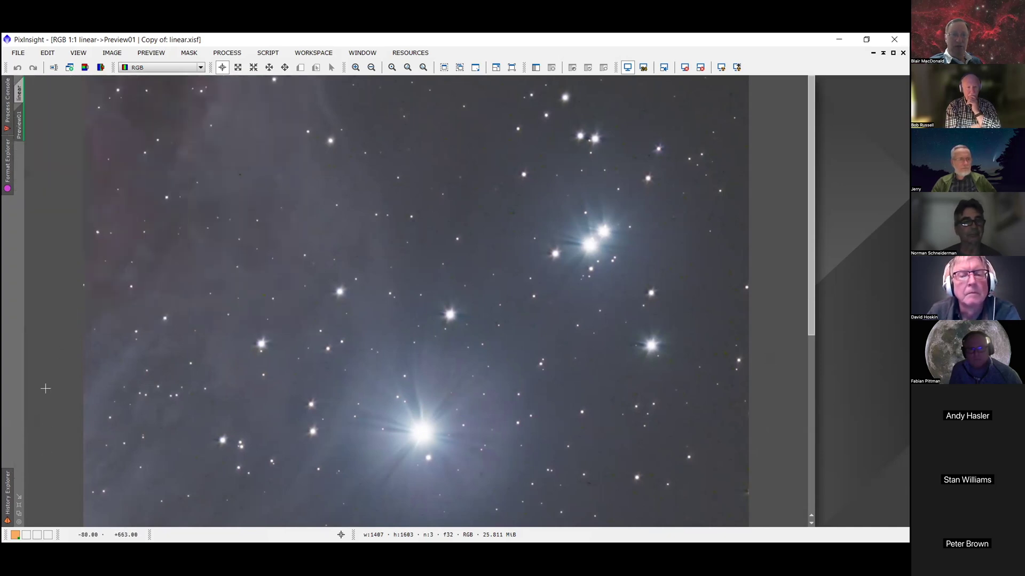
{"action": "right_click", "coordinate": [20, 125]}
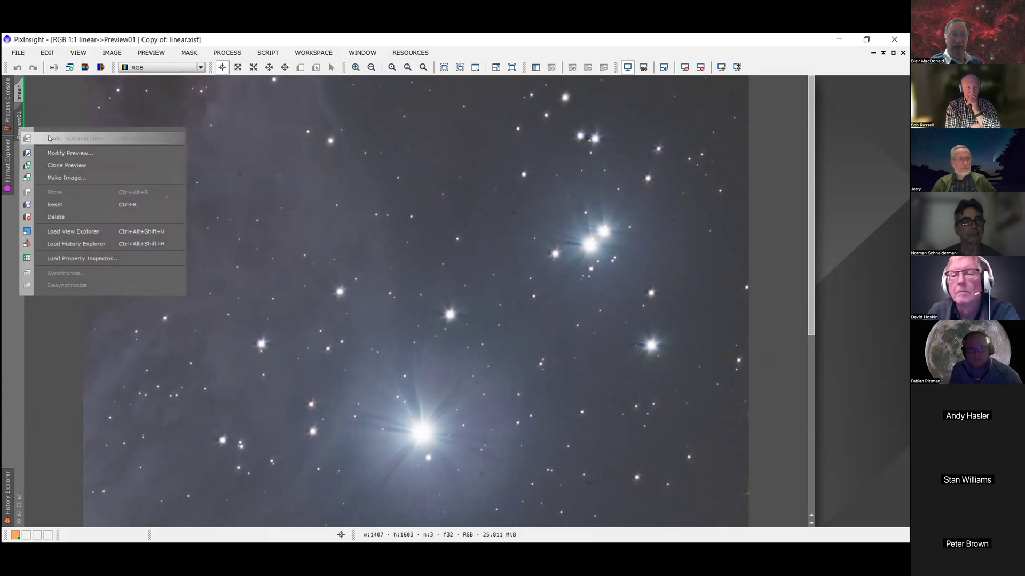
{"action": "left_click", "coordinate": [68, 217]}
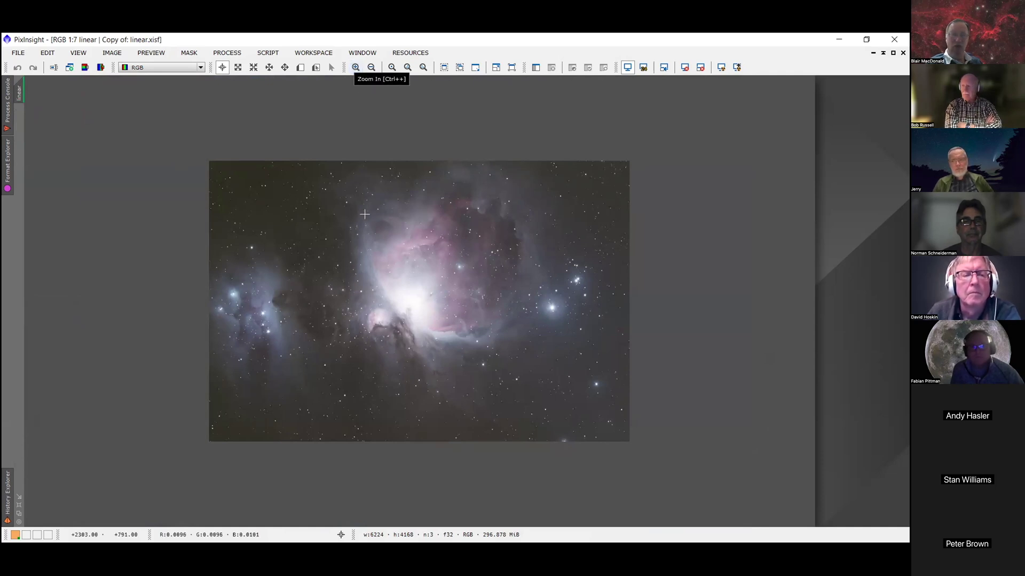
Zoom the full nebula image to 1:5.
{"action": "scroll", "coordinate": [366, 215], "scroll_direction": "up", "scroll_amount": 5}
{"action": "scroll", "coordinate": [366, 214], "scroll_direction": "down", "scroll_amount": 5}
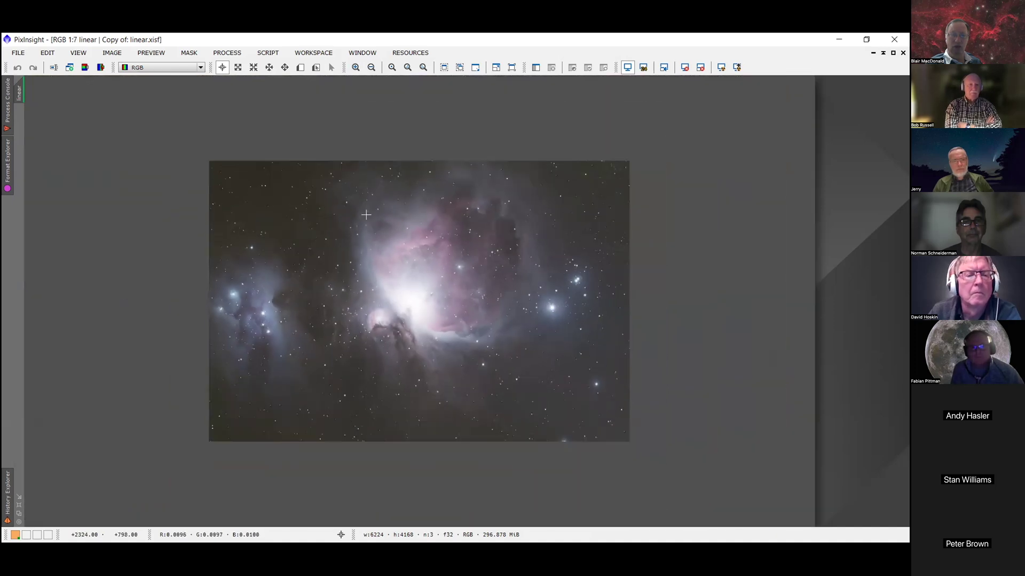
{"action": "scroll", "coordinate": [367, 215], "scroll_direction": "up", "scroll_amount": 4}
{"action": "scroll", "coordinate": [366, 214], "scroll_direction": "down", "scroll_amount": 2}
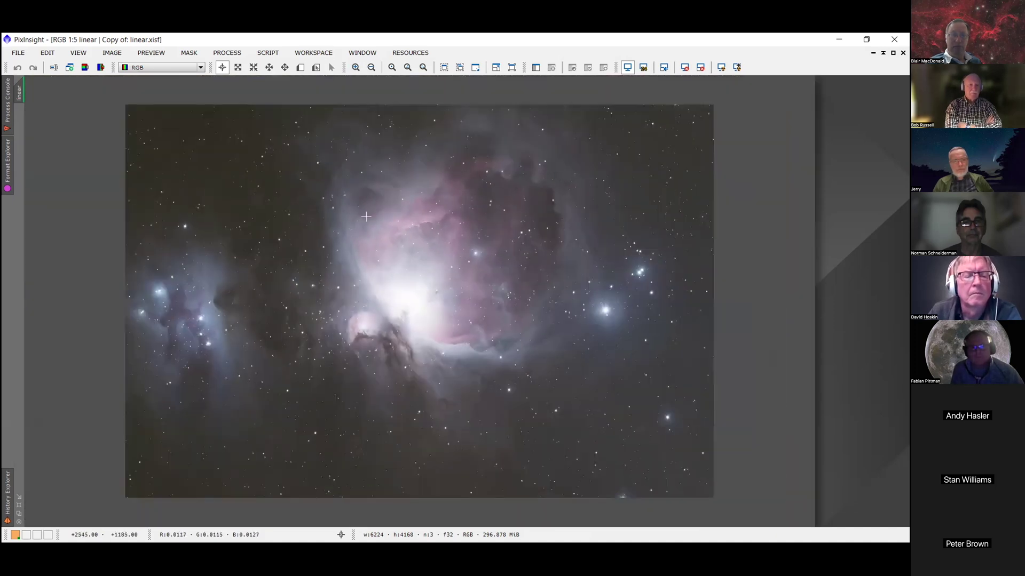
Zoom the nebula in to 1:2 and back out to 1:4, and restore the image window from its maximized state.
{"action": "scroll", "coordinate": [366, 216], "scroll_direction": "up", "scroll_amount": 3}
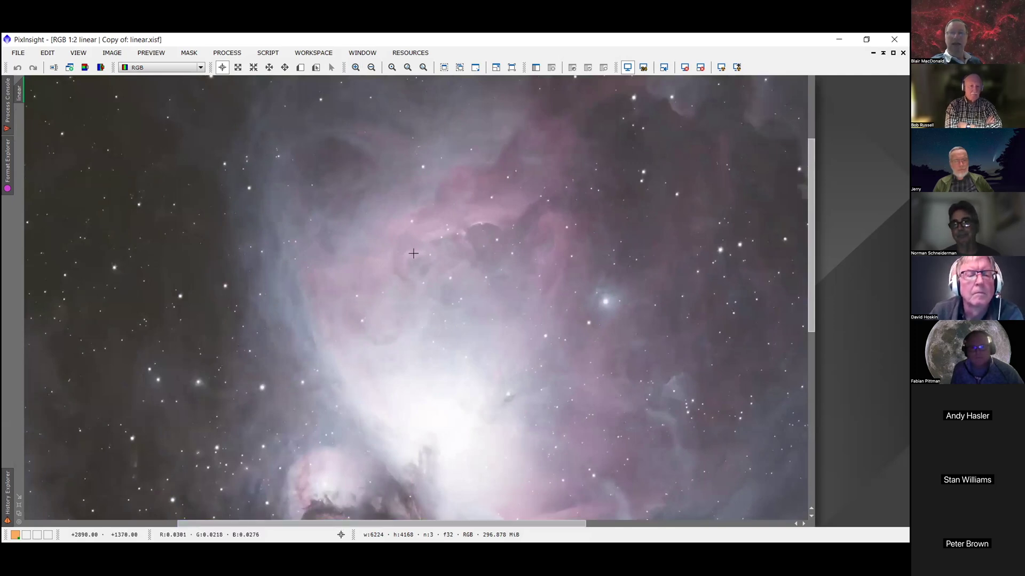
{"action": "scroll", "coordinate": [413, 254], "scroll_direction": "down", "scroll_amount": 2}
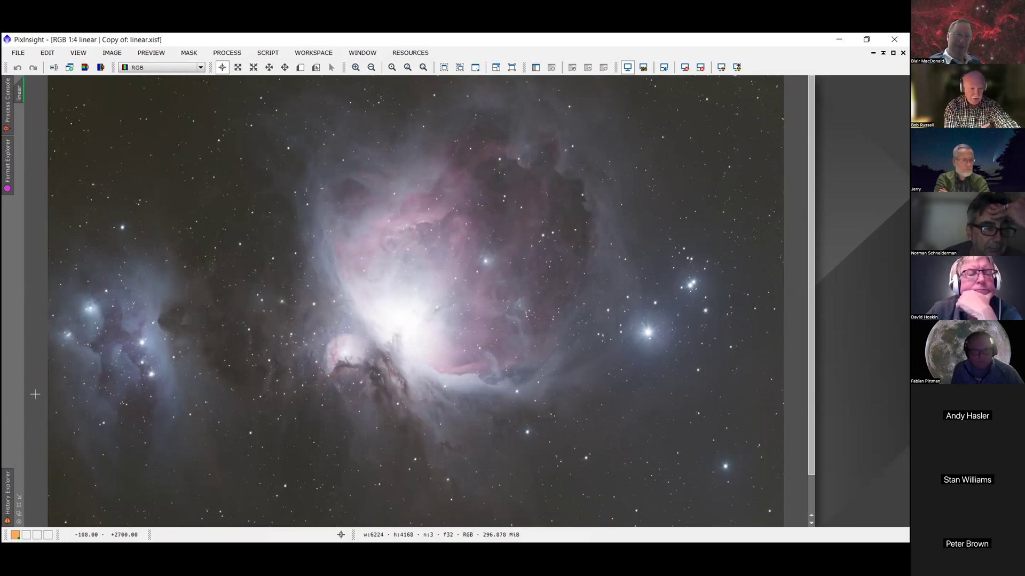
{"action": "left_click", "coordinate": [8, 494]}
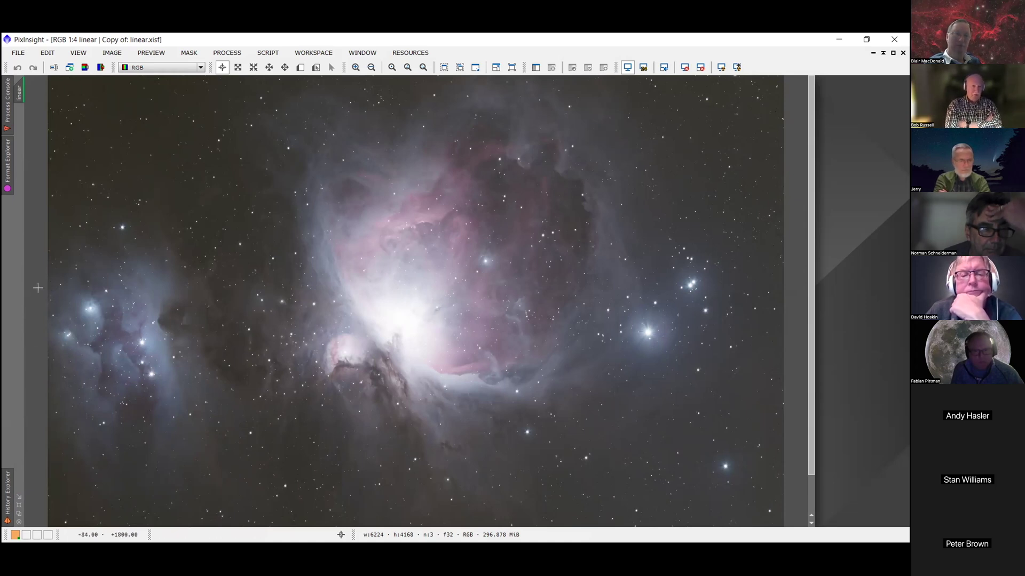
{"action": "left_click", "coordinate": [18, 498]}
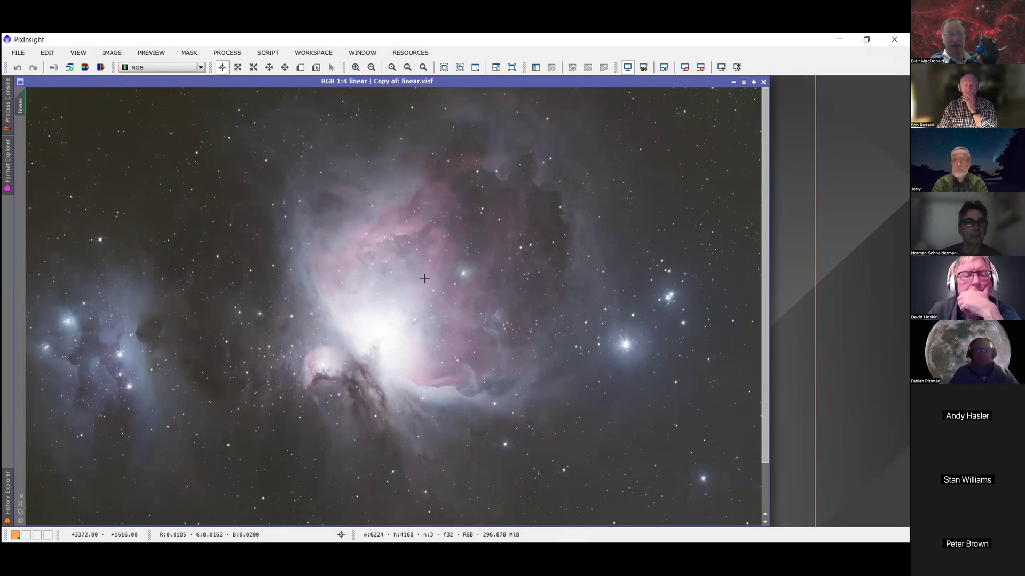
Zoom the image out to 1:6, inspect the area around the nebula's core at 1:1, and return to 1:4.
{"action": "scroll", "coordinate": [424, 273], "scroll_direction": "down", "scroll_amount": 1}
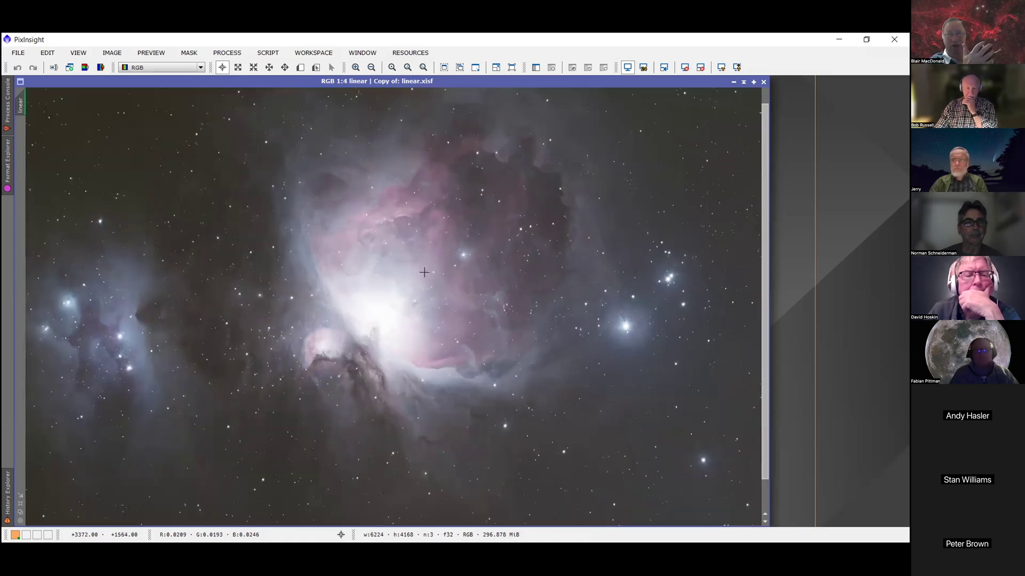
{"action": "scroll", "coordinate": [423, 273], "scroll_direction": "down", "scroll_amount": 2}
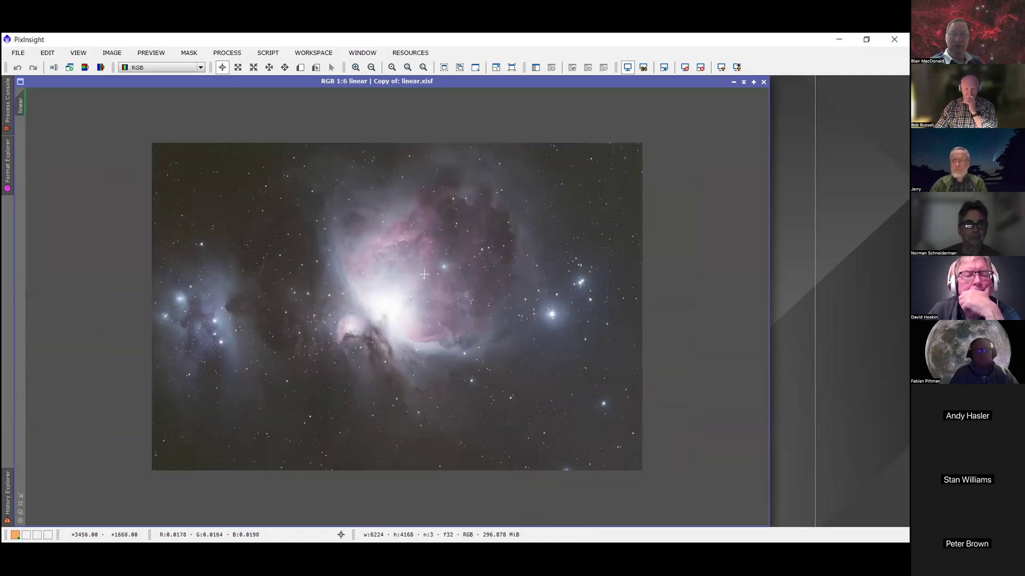
{"action": "scroll", "coordinate": [424, 274], "scroll_direction": "up", "scroll_amount": 5}
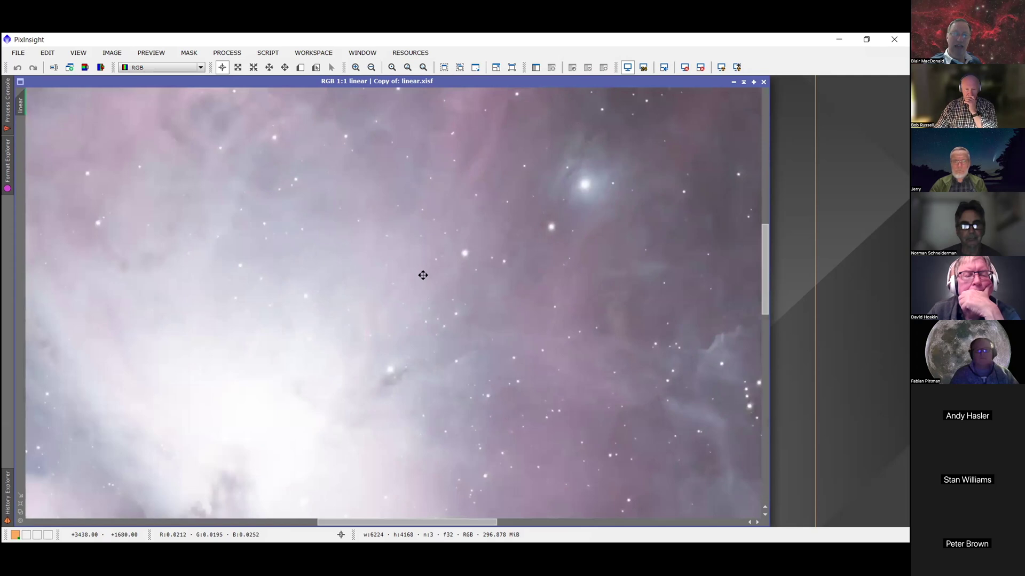
{"action": "left_click_drag", "start_coordinate": [423, 275], "coordinate": [254, 343]}
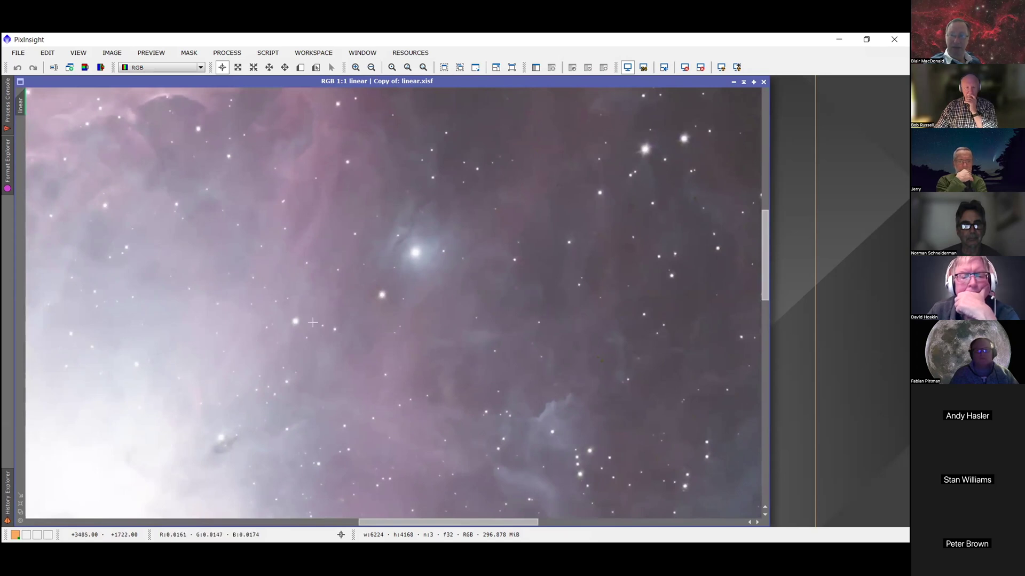
{"action": "scroll", "coordinate": [313, 323], "scroll_direction": "down", "scroll_amount": 2}
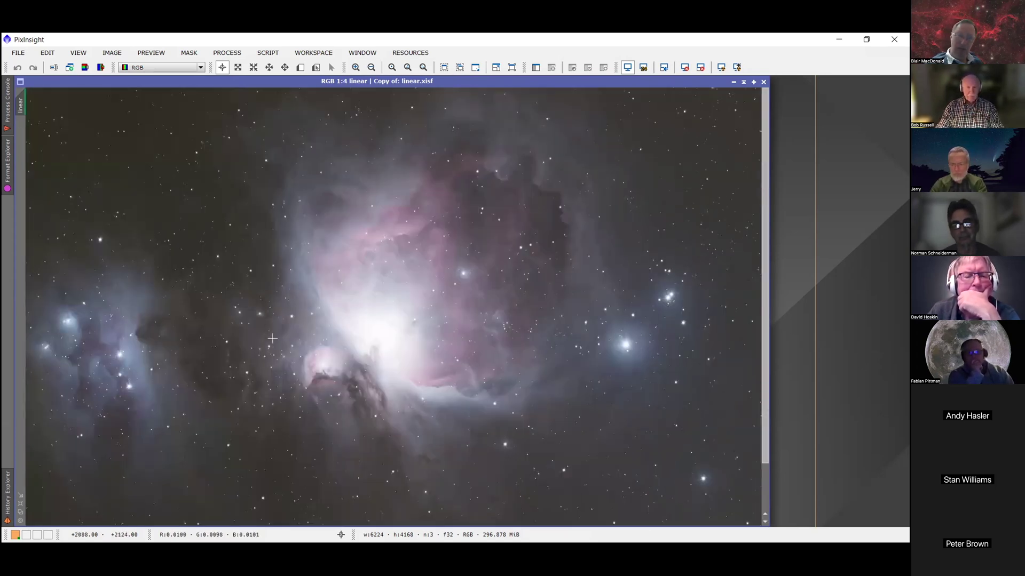
Review the available mask commands and the context commands offered for the nebula image.
{"action": "left_click", "coordinate": [185, 52]}
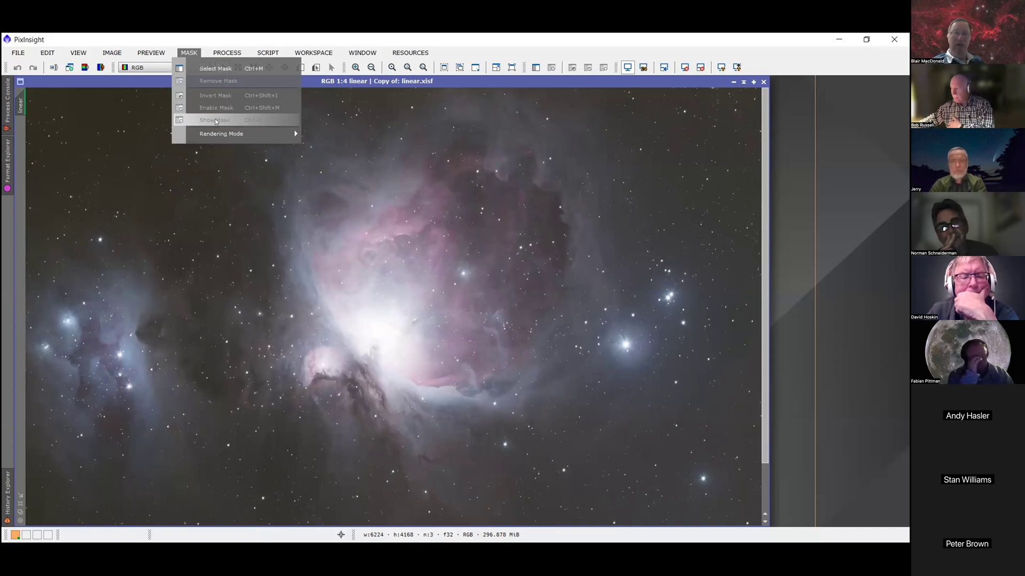
{"action": "left_click", "coordinate": [390, 195]}
{"action": "right_click", "coordinate": [391, 196]}
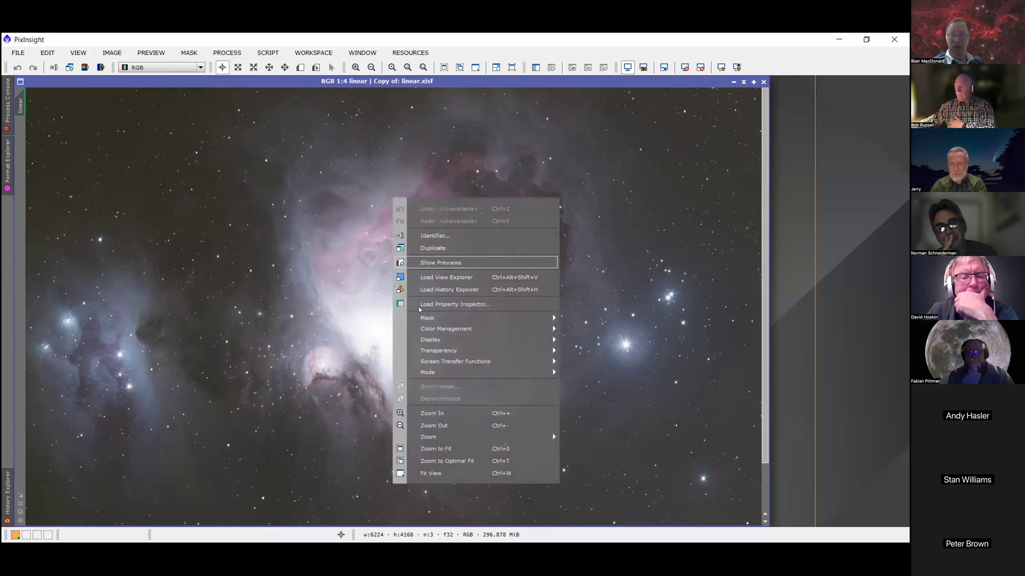
{"action": "left_click", "coordinate": [424, 241]}
{"action": "right_click", "coordinate": [424, 241]}
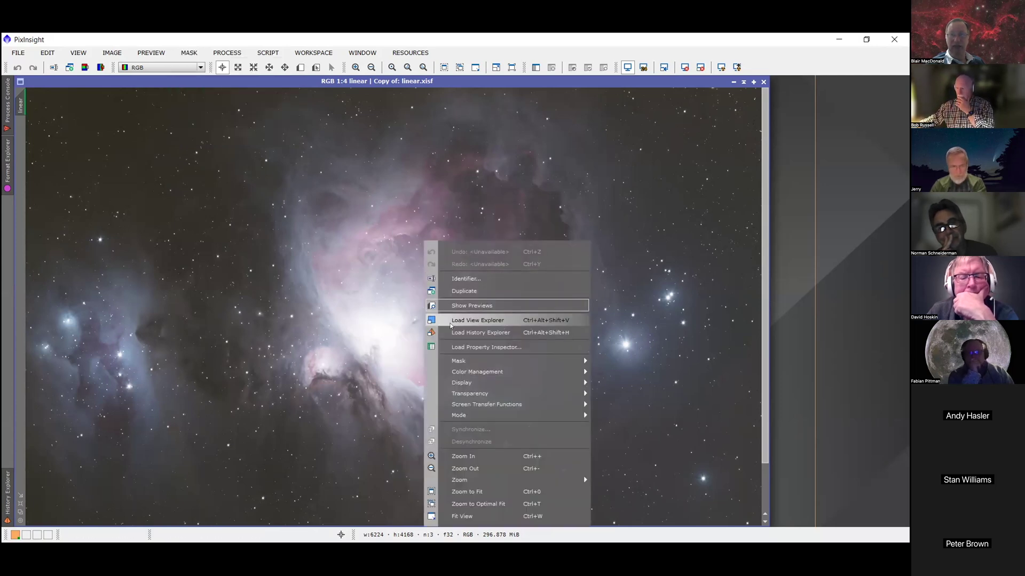
{"action": "mouse_move", "coordinate": [464, 358]}
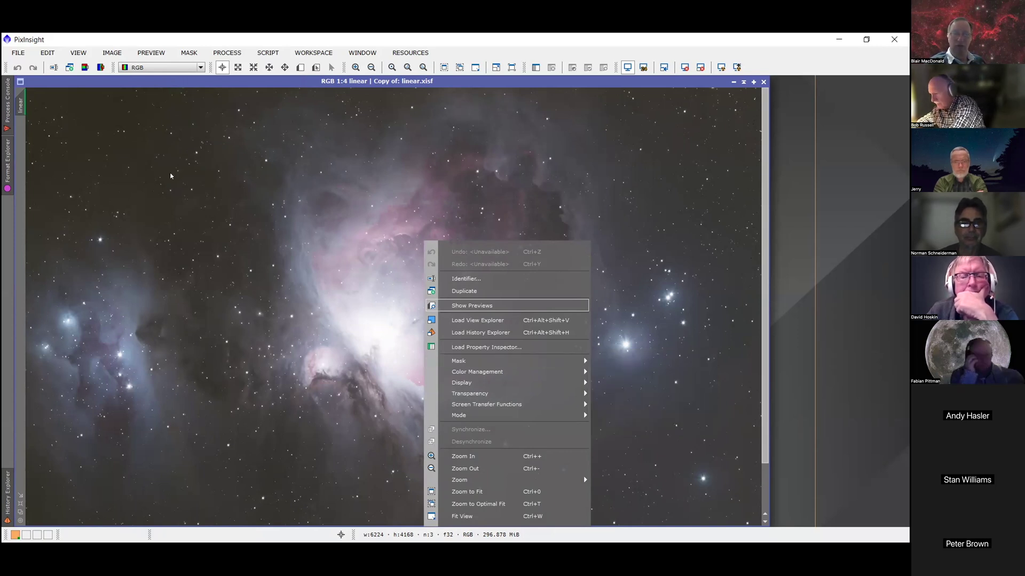
{"action": "left_click", "coordinate": [171, 189]}
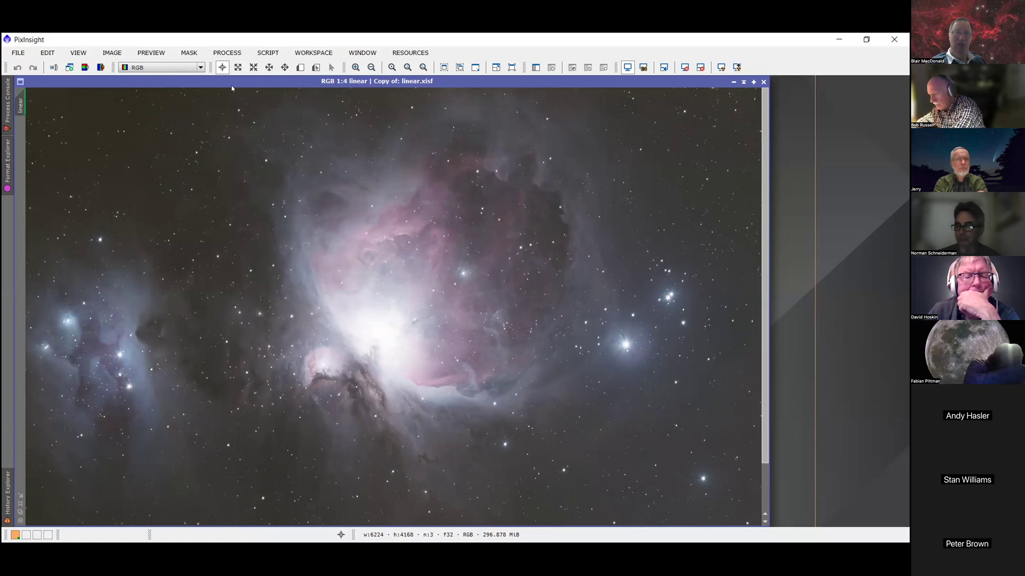
Review the process categories, the complete list of all processes, and the processes in the Deconvolution category.
{"action": "left_click", "coordinate": [225, 54]}
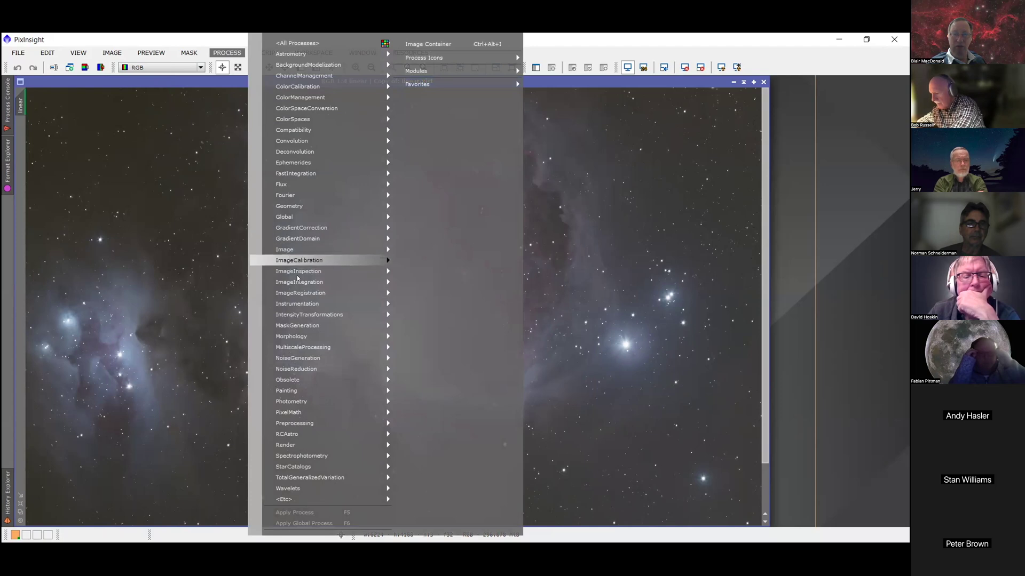
{"action": "mouse_move", "coordinate": [285, 43]}
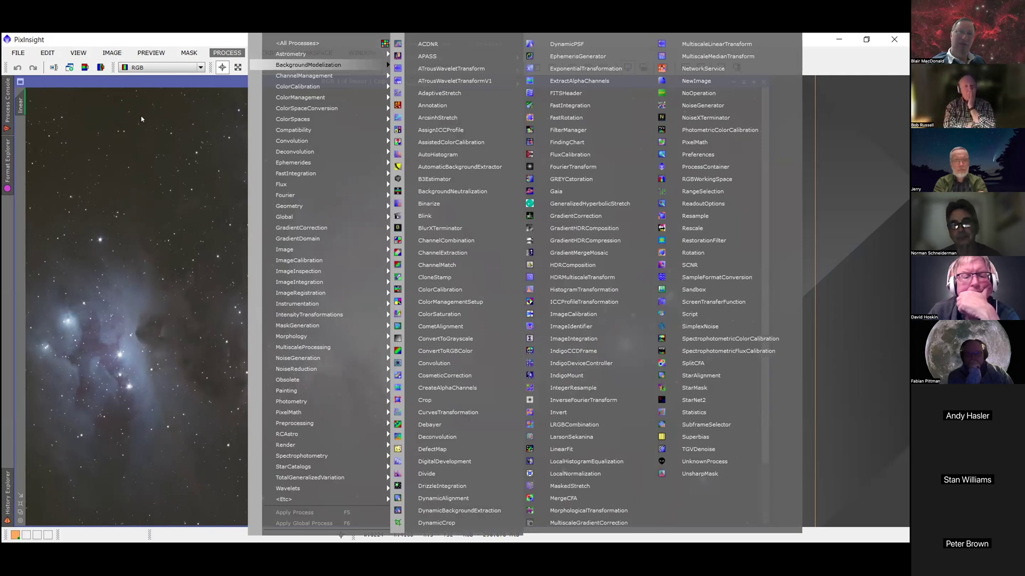
{"action": "left_click", "coordinate": [149, 88]}
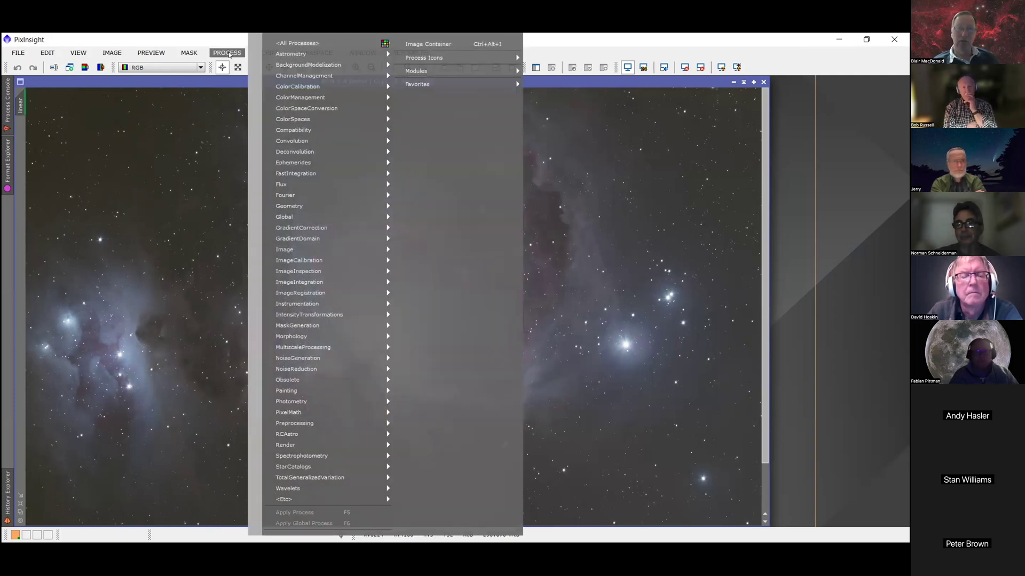
{"action": "mouse_move", "coordinate": [337, 149]}
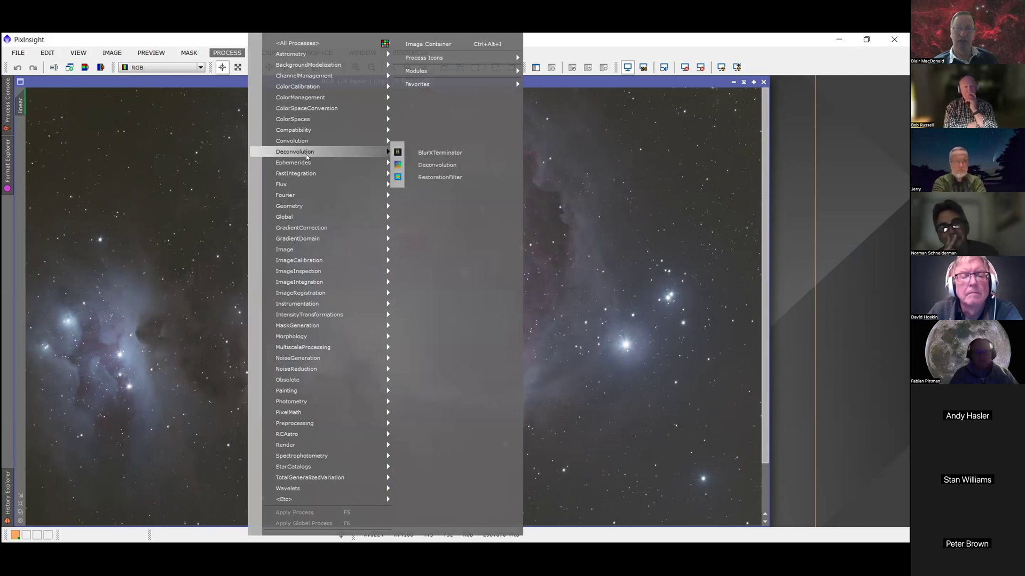
{"action": "key", "text": "Escape"}
{"action": "key", "text": "Escape"}
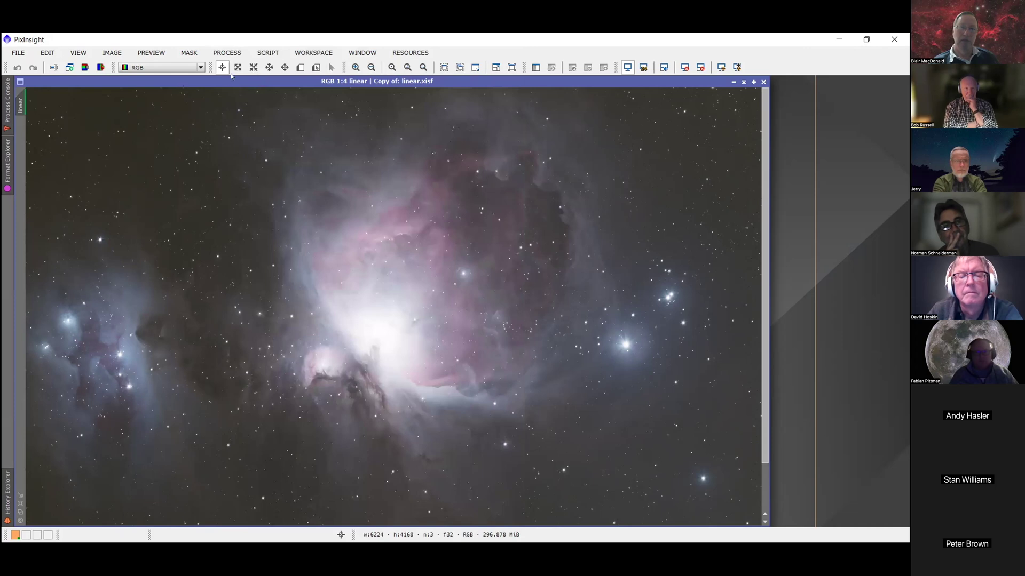
Review the script categories, the workspace commands, and the processes in the ColorCalibration category.
{"action": "left_click", "coordinate": [268, 53]}
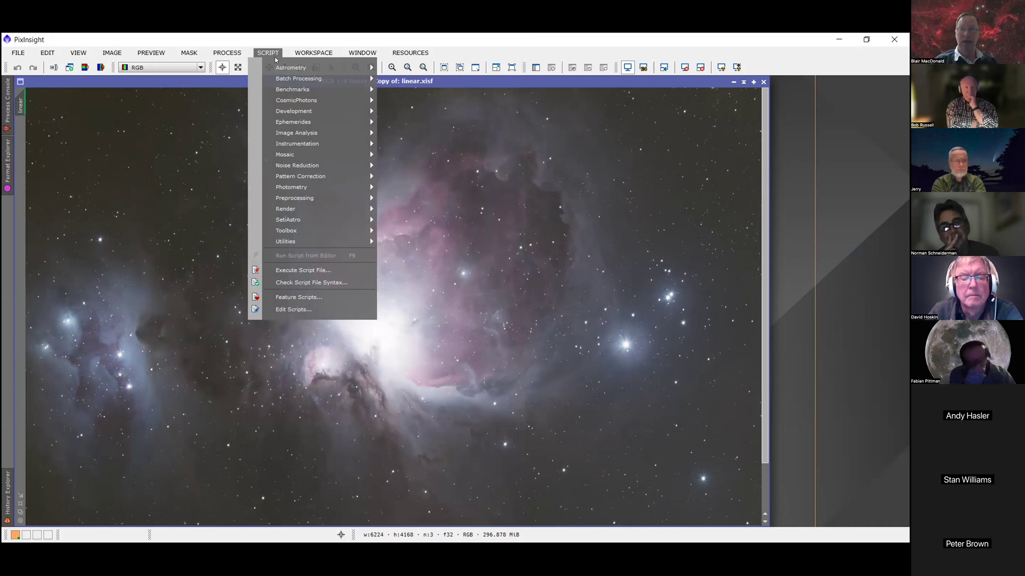
{"action": "key", "text": "Right"}
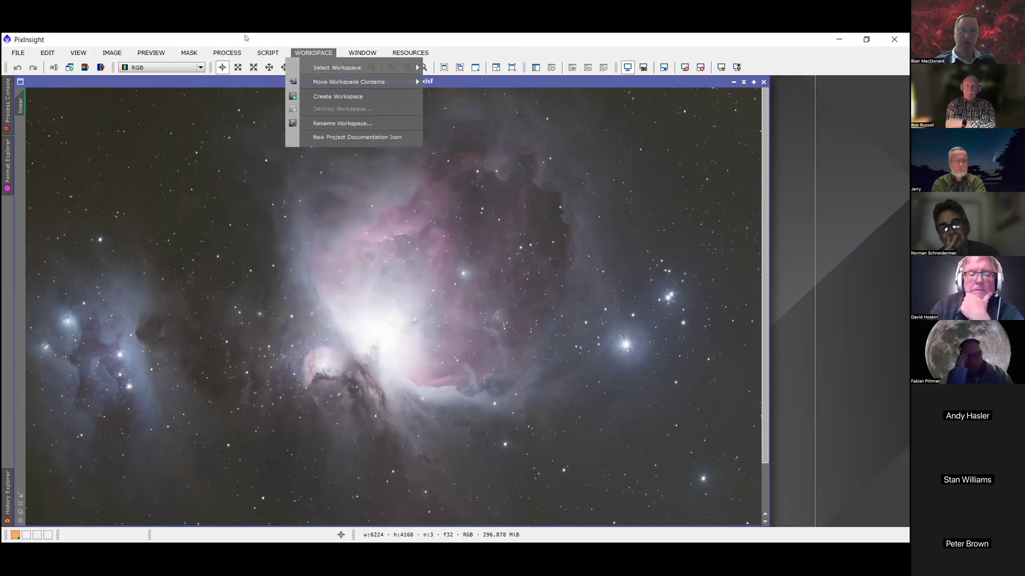
{"action": "left_click", "coordinate": [227, 55]}
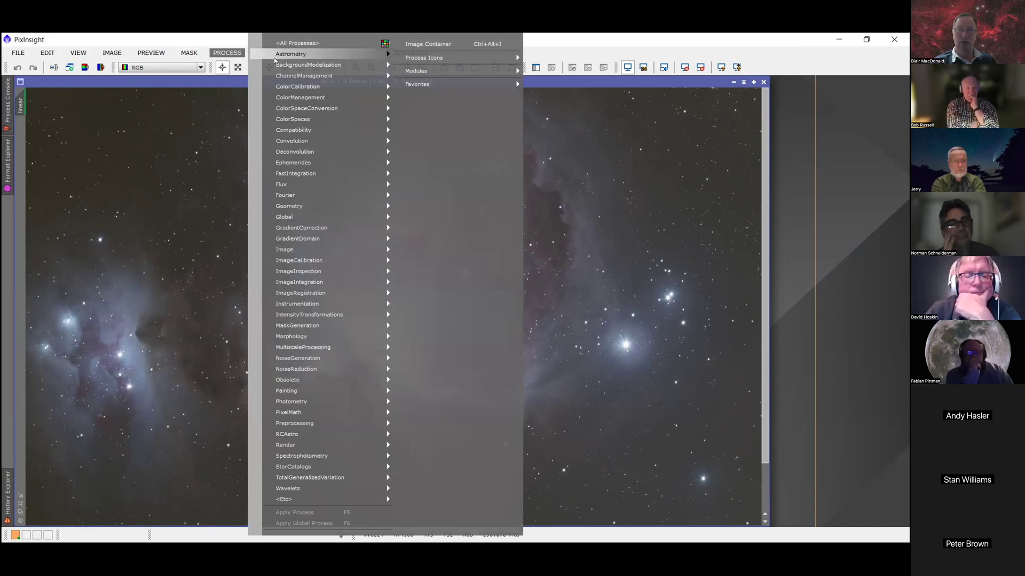
{"action": "mouse_move", "coordinate": [277, 66]}
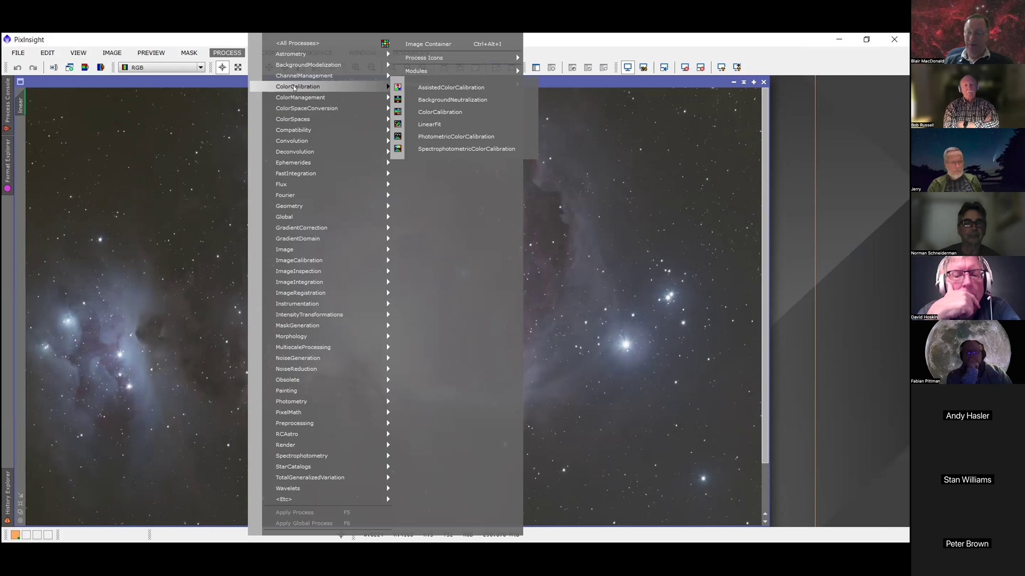
{"action": "key", "text": "Escape"}
{"action": "key", "text": "Escape"}
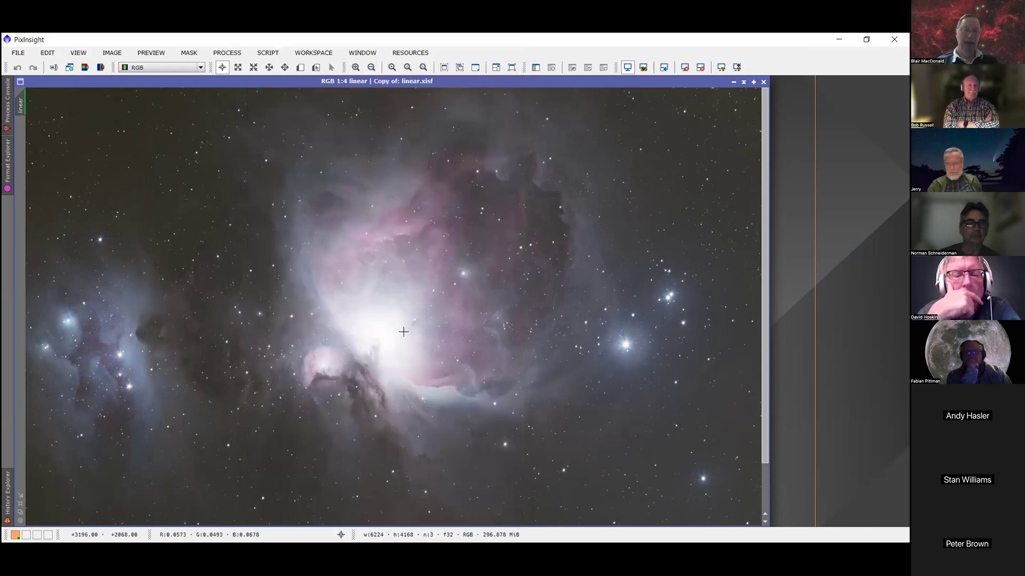
Examine the nebula's bright core and its surroundings at zoom levels between 1:5 and 1:2.
{"action": "scroll", "coordinate": [403, 332], "scroll_direction": "down", "scroll_amount": 3}
{"action": "scroll", "coordinate": [404, 332], "scroll_direction": "up", "scroll_amount": 3}
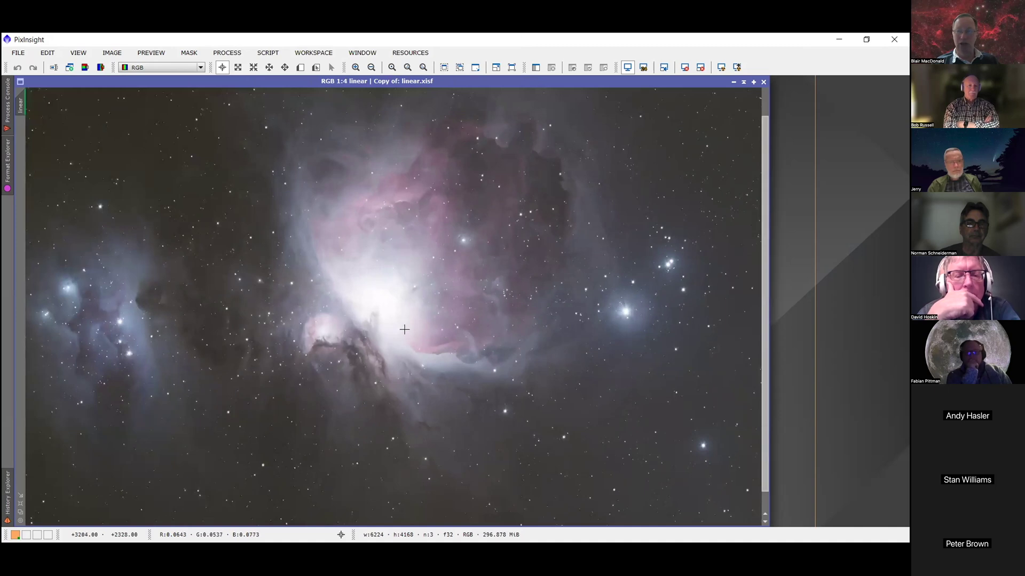
{"action": "left_click_drag", "start_coordinate": [391, 290], "coordinate": [390, 370]}
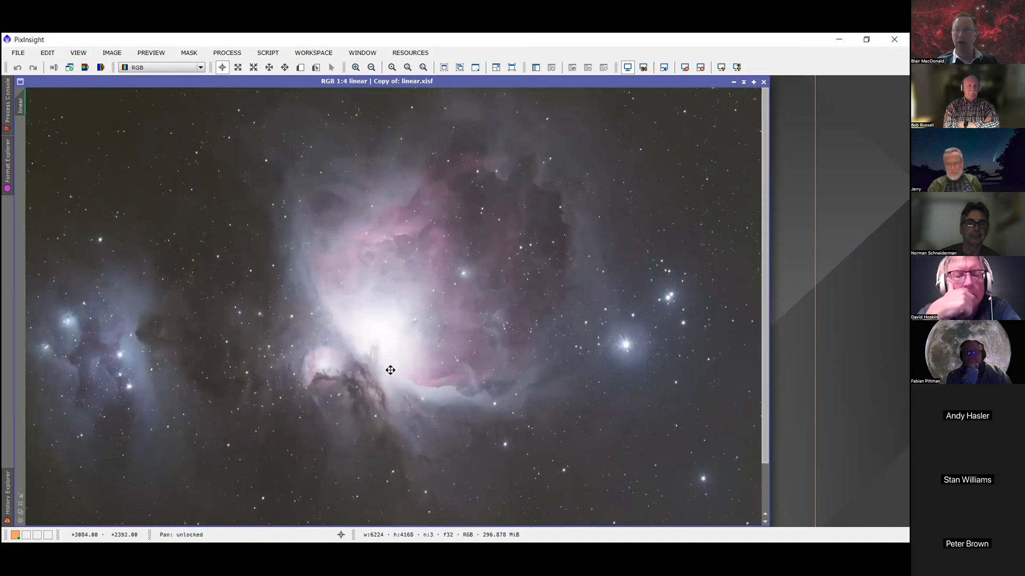
{"action": "scroll", "coordinate": [411, 323], "scroll_direction": "up", "scroll_amount": 2}
{"action": "scroll", "coordinate": [411, 324], "scroll_direction": "down", "scroll_amount": 2}
{"action": "scroll", "coordinate": [411, 324], "scroll_direction": "up", "scroll_amount": 2}
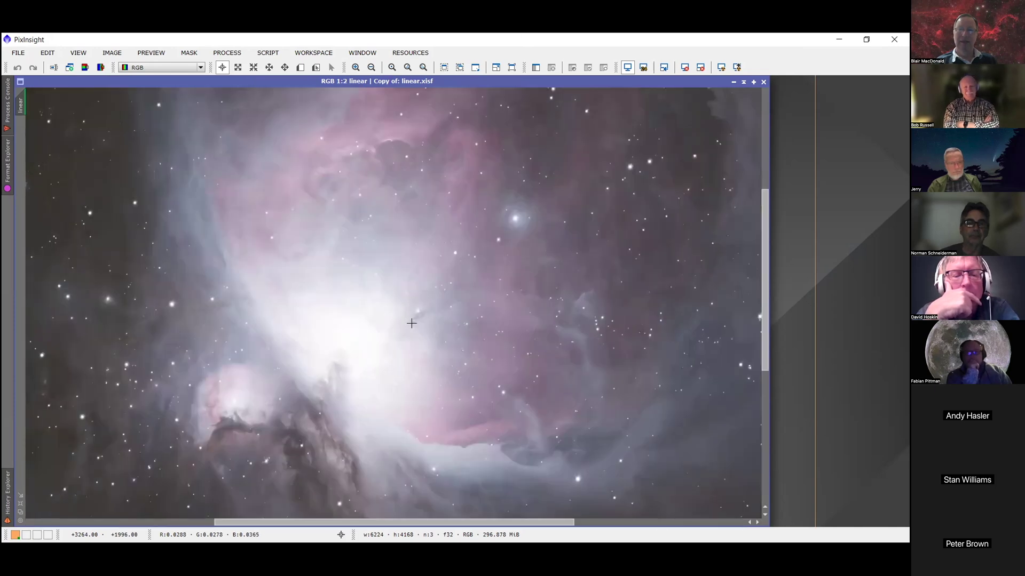
{"action": "scroll", "coordinate": [411, 324], "scroll_direction": "down", "scroll_amount": 1}
{"action": "scroll", "coordinate": [411, 324], "scroll_direction": "down", "scroll_amount": 2}
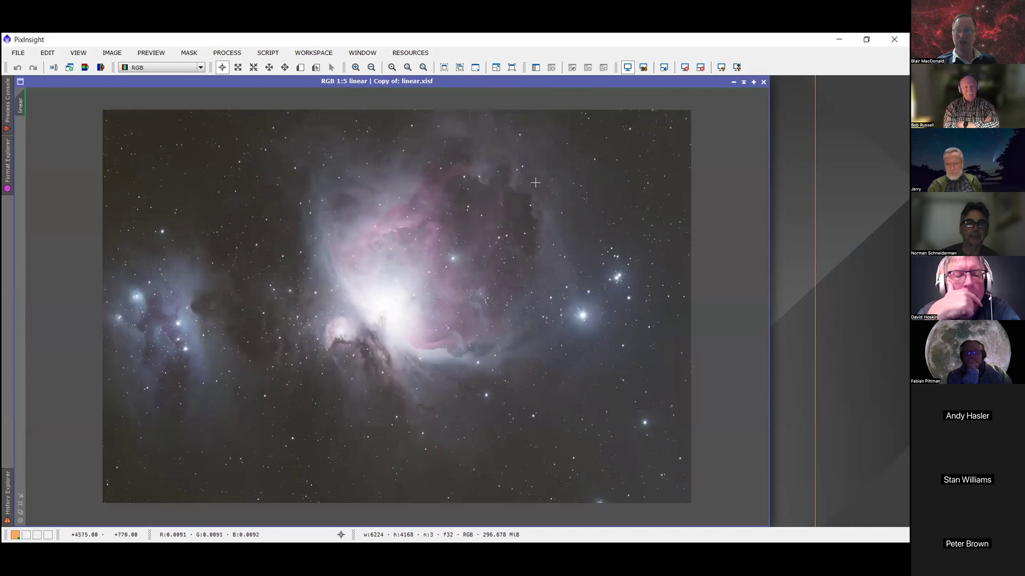
{"action": "scroll", "coordinate": [478, 220], "scroll_direction": "up", "scroll_amount": 1}
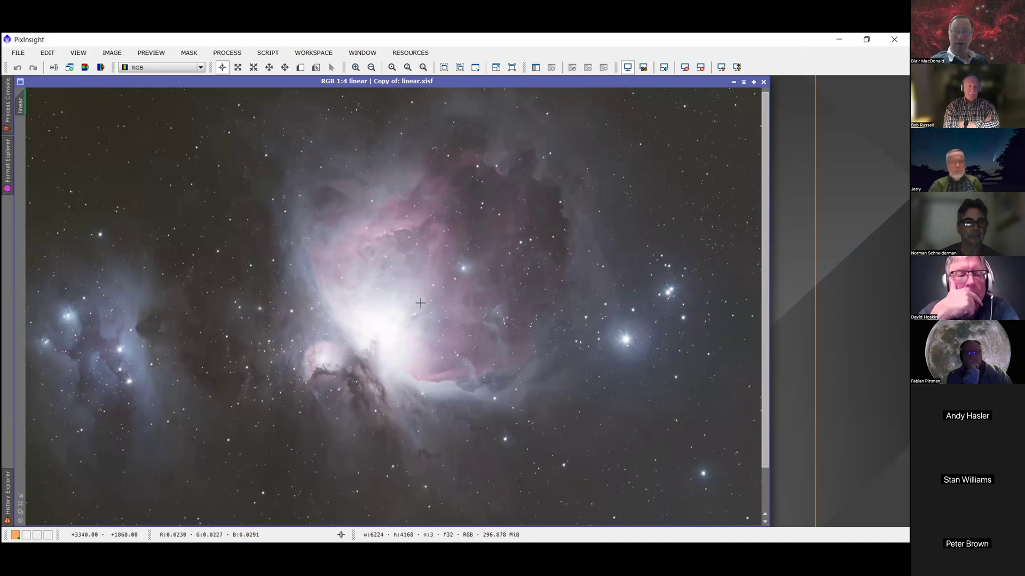
{"action": "scroll", "coordinate": [405, 322], "scroll_direction": "up", "scroll_amount": 1}
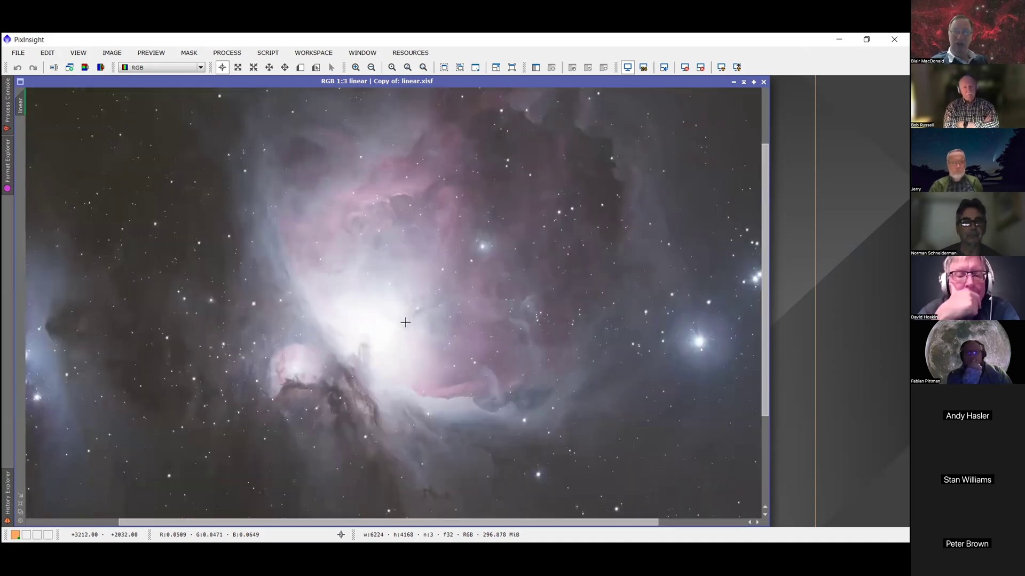
{"action": "left_click_drag", "start_coordinate": [406, 323], "coordinate": [400, 355]}
{"action": "scroll", "coordinate": [402, 353], "scroll_direction": "down", "scroll_amount": 2}
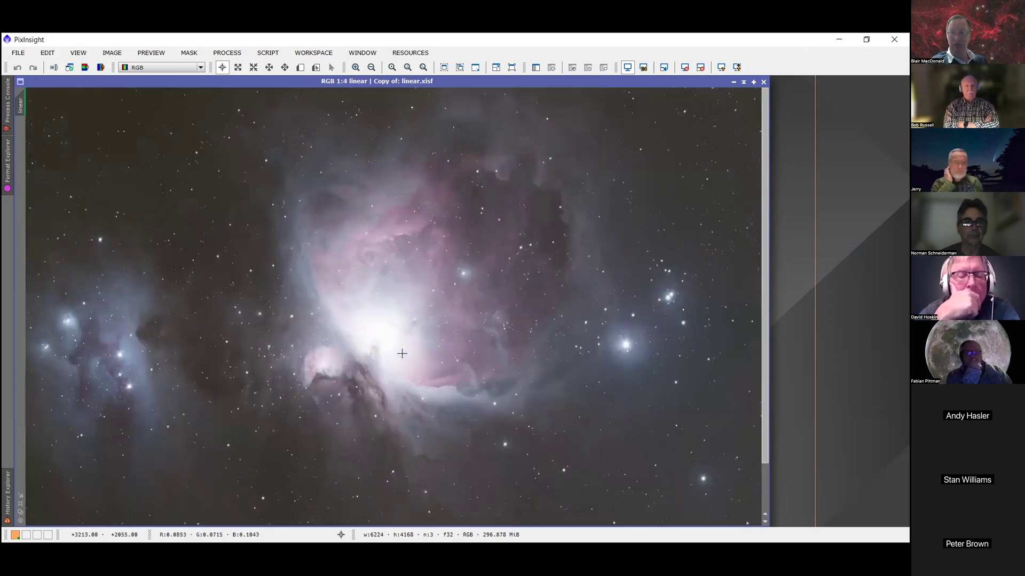
{"action": "scroll", "coordinate": [401, 354], "scroll_direction": "up", "scroll_amount": 1}
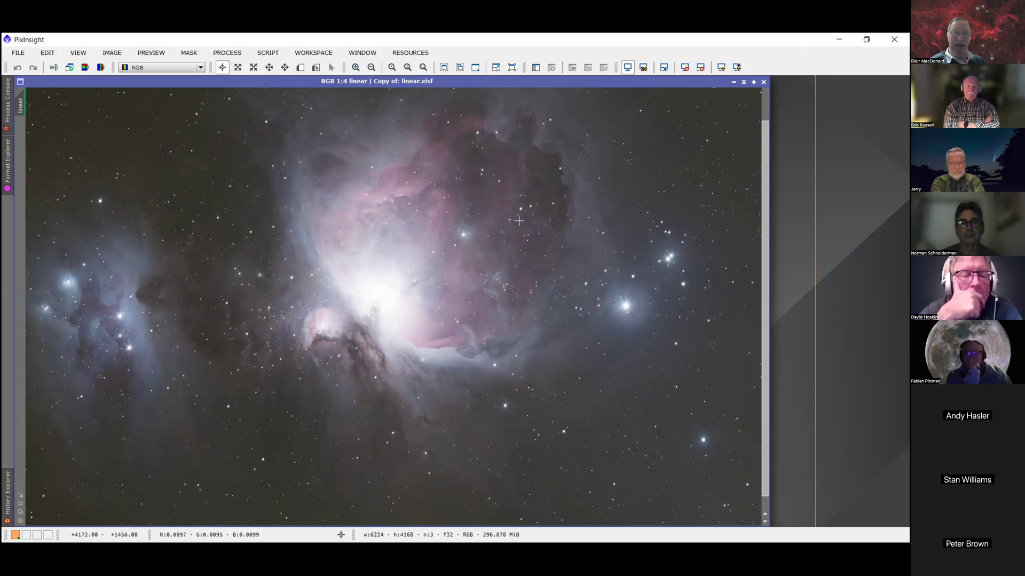
Review the processes in the ColorCalibration, ColorManagement, ColorSpaceConversion, ColorSpaces and Compatibility categories.
{"action": "left_click", "coordinate": [239, 54]}
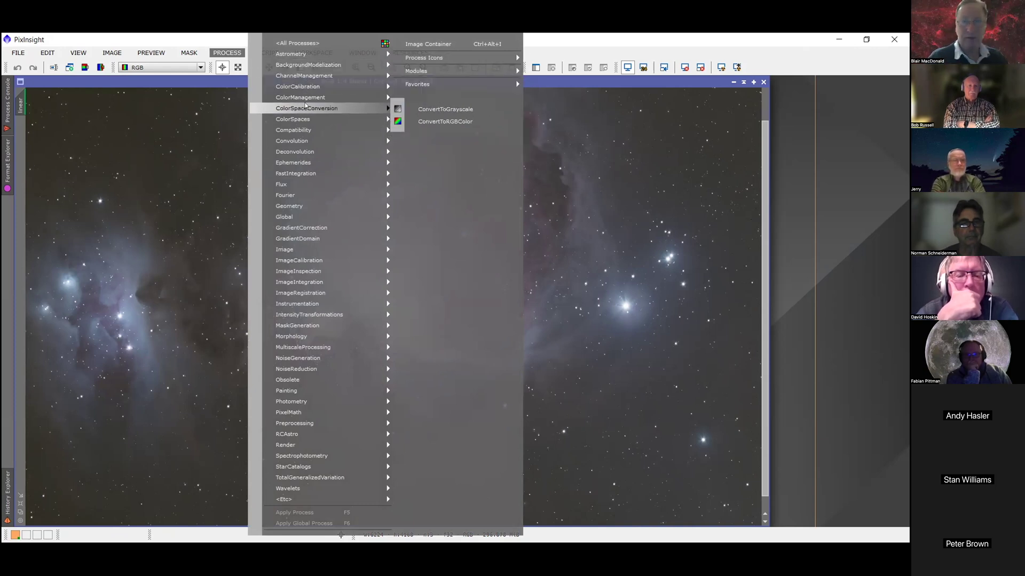
{"action": "mouse_move", "coordinate": [305, 85]}
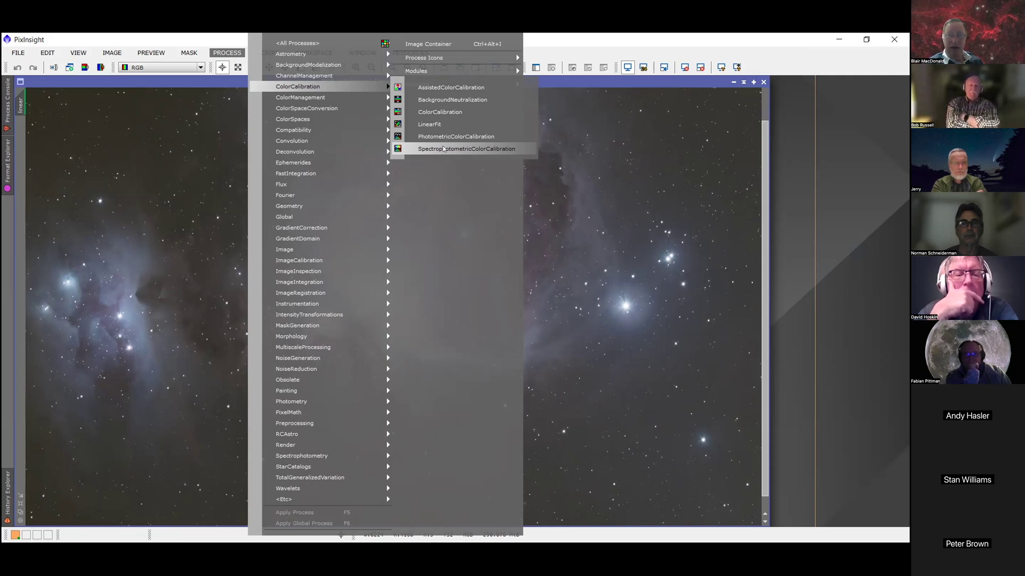
{"action": "mouse_move", "coordinate": [319, 98]}
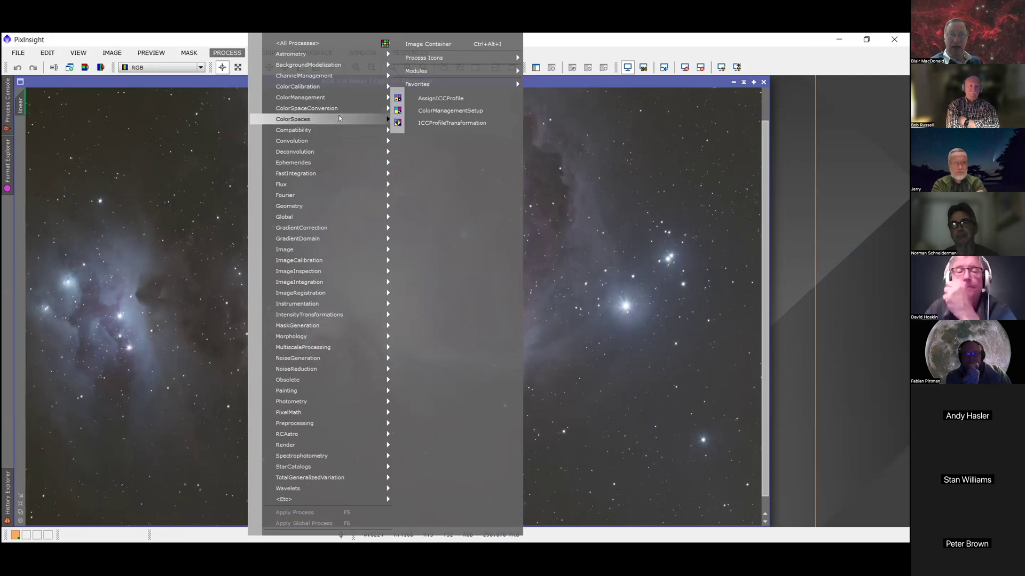
{"action": "mouse_move", "coordinate": [338, 112]}
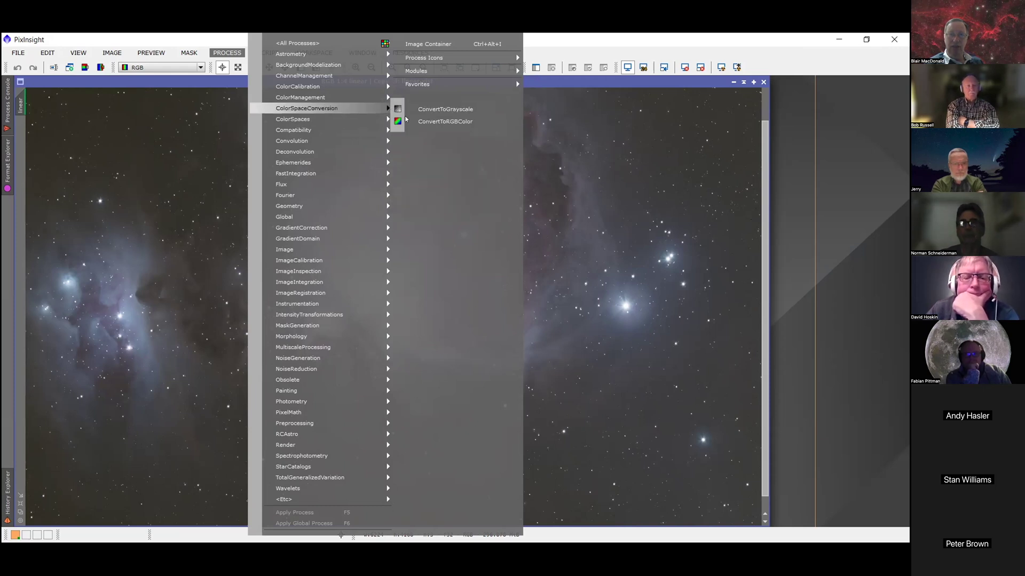
{"action": "mouse_move", "coordinate": [353, 129]}
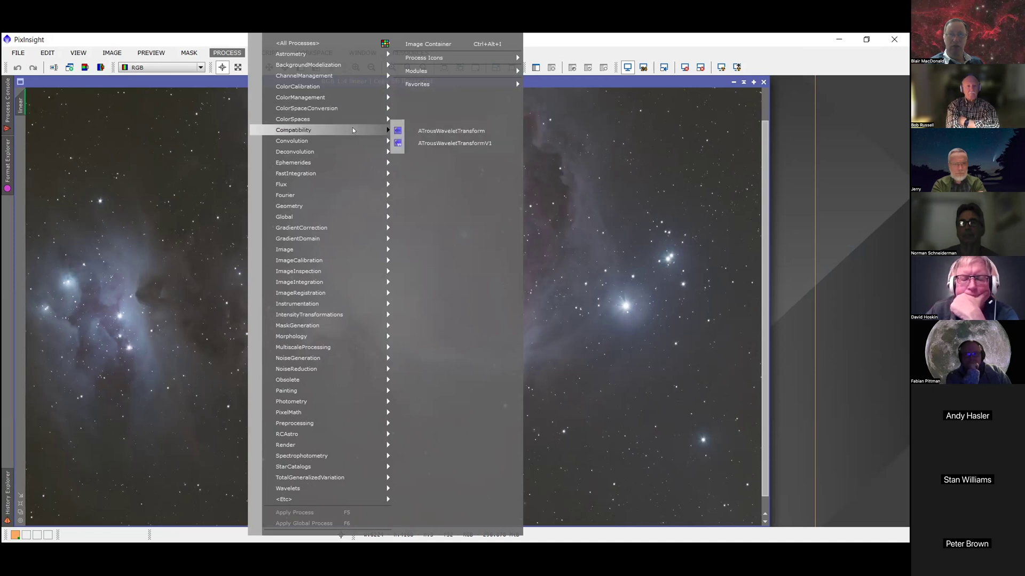
{"action": "mouse_move", "coordinate": [308, 120]}
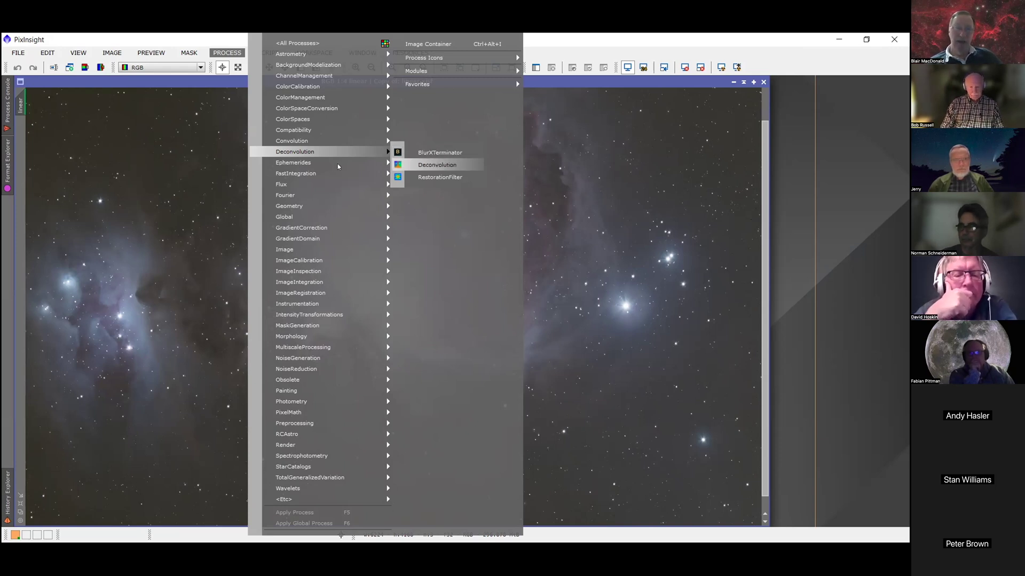
Review the processes in the categories from Ephemerides to ImageRegistration, including FastIntegration, Flux and GradientCorrection.
{"action": "mouse_move", "coordinate": [309, 165]}
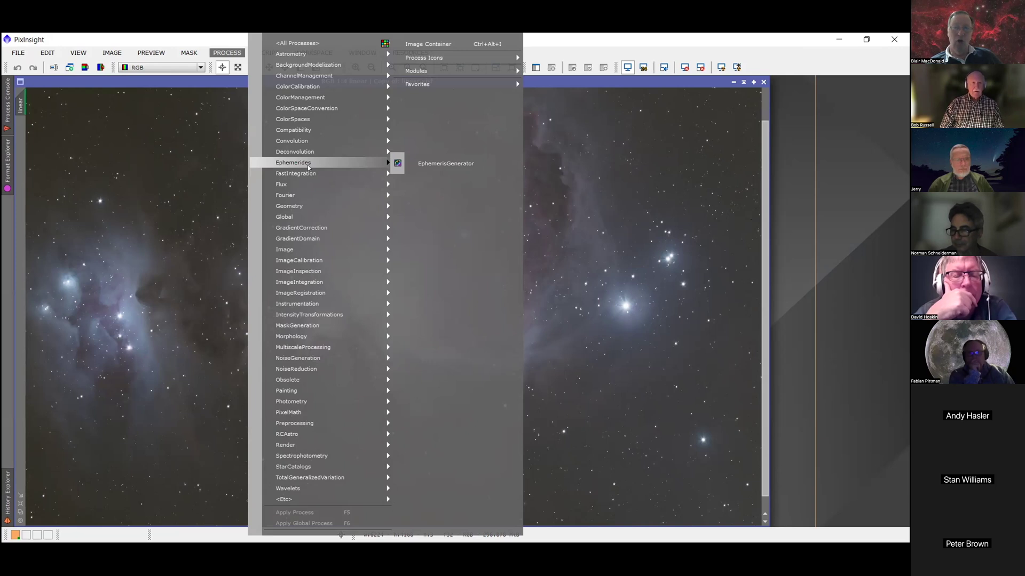
{"action": "mouse_move", "coordinate": [286, 179]}
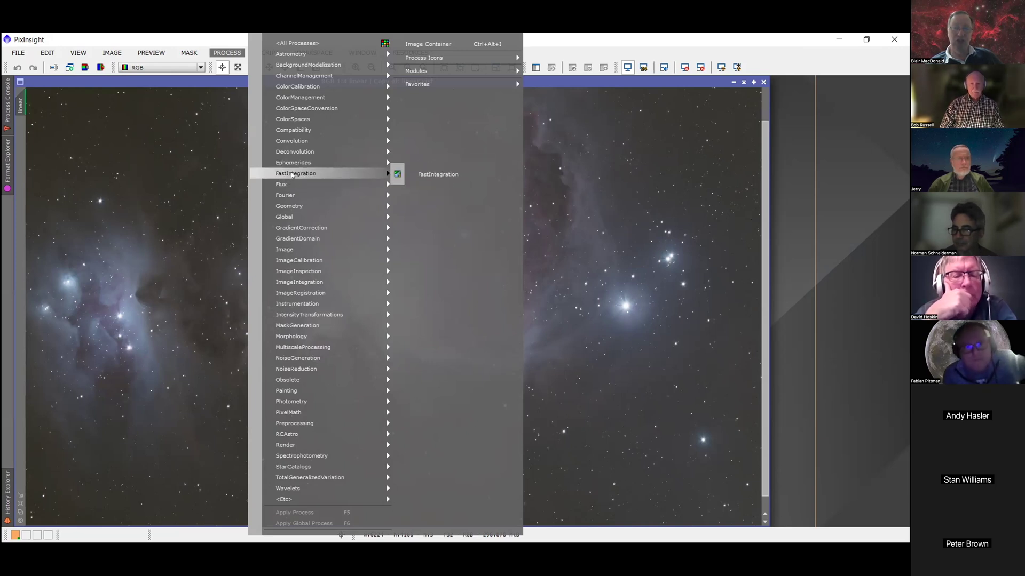
{"action": "mouse_move", "coordinate": [321, 194]}
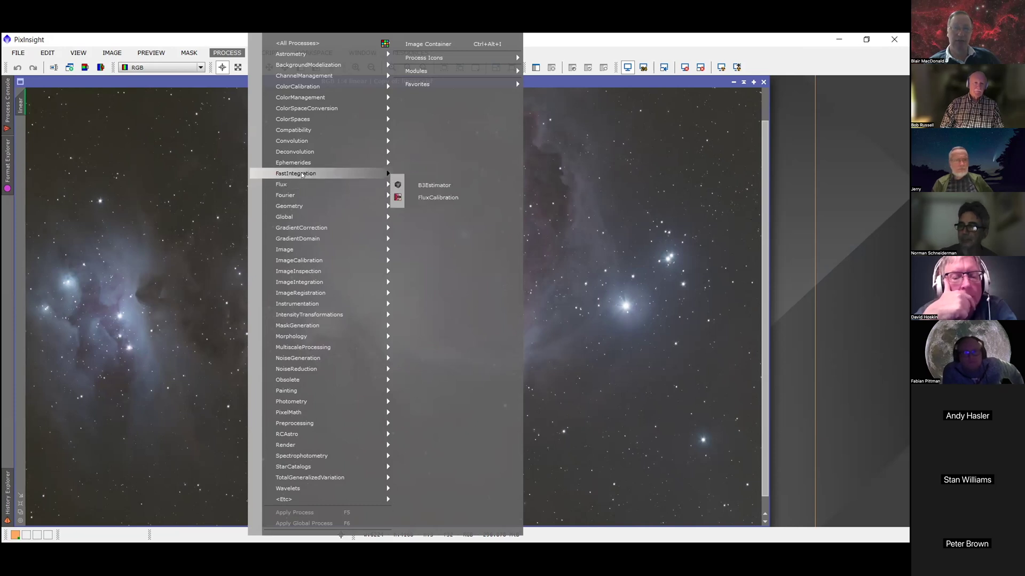
{"action": "mouse_move", "coordinate": [297, 176]}
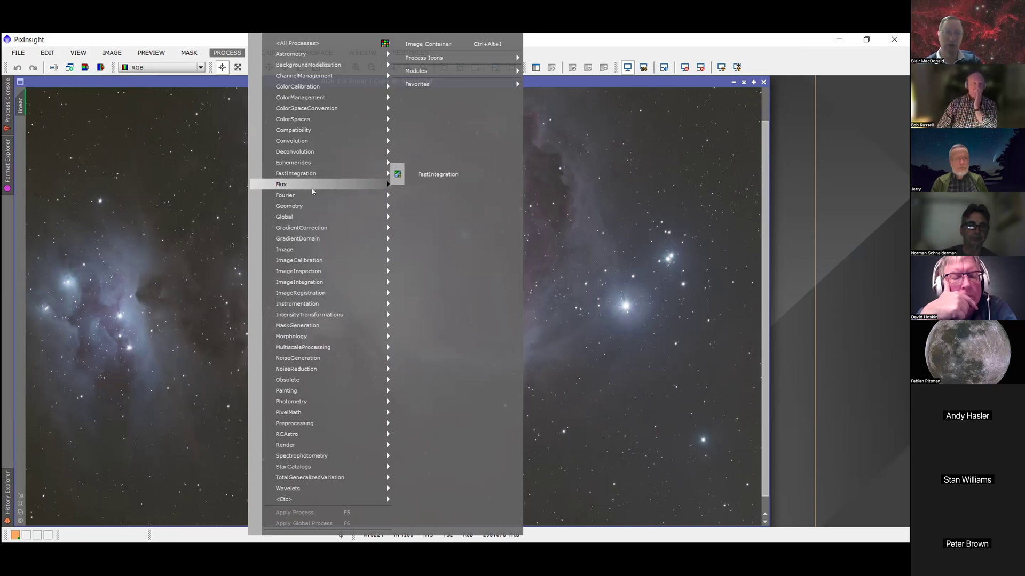
{"action": "mouse_move", "coordinate": [312, 196]}
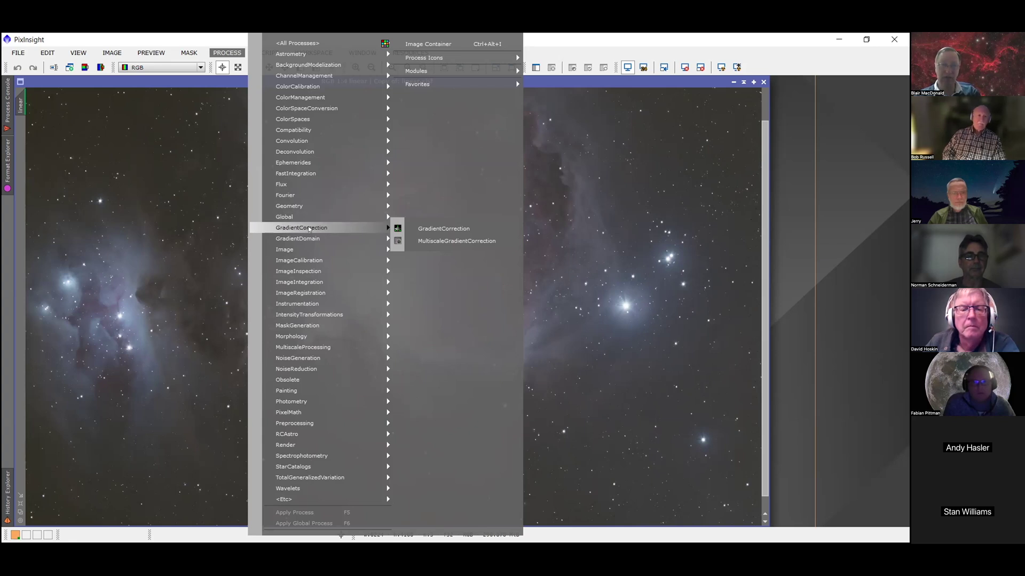
{"action": "mouse_move", "coordinate": [313, 255]}
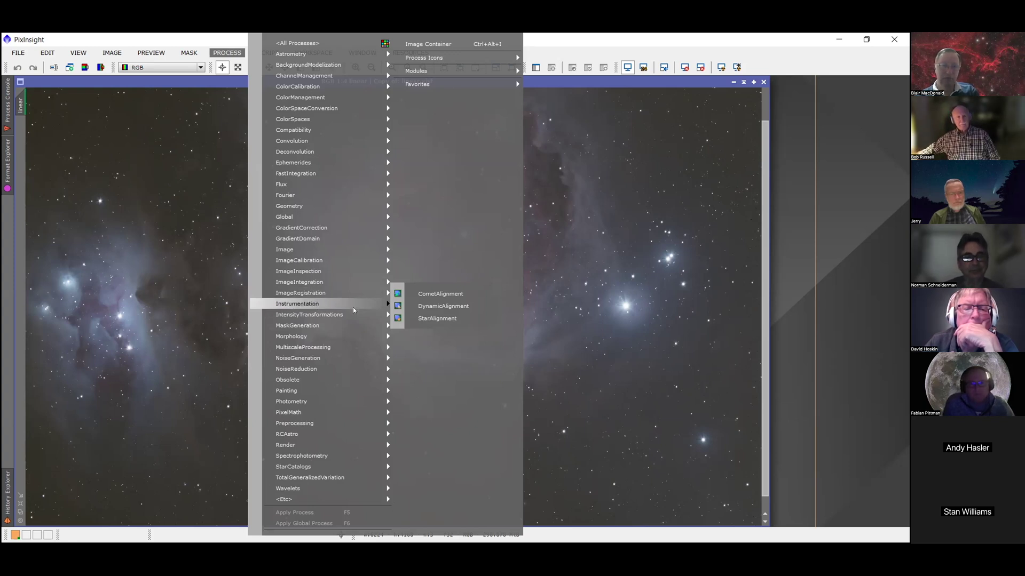
Open the HistogramTransformation process, place it over the nebula image, and select the linear image as its view.
{"action": "mouse_move", "coordinate": [339, 316]}
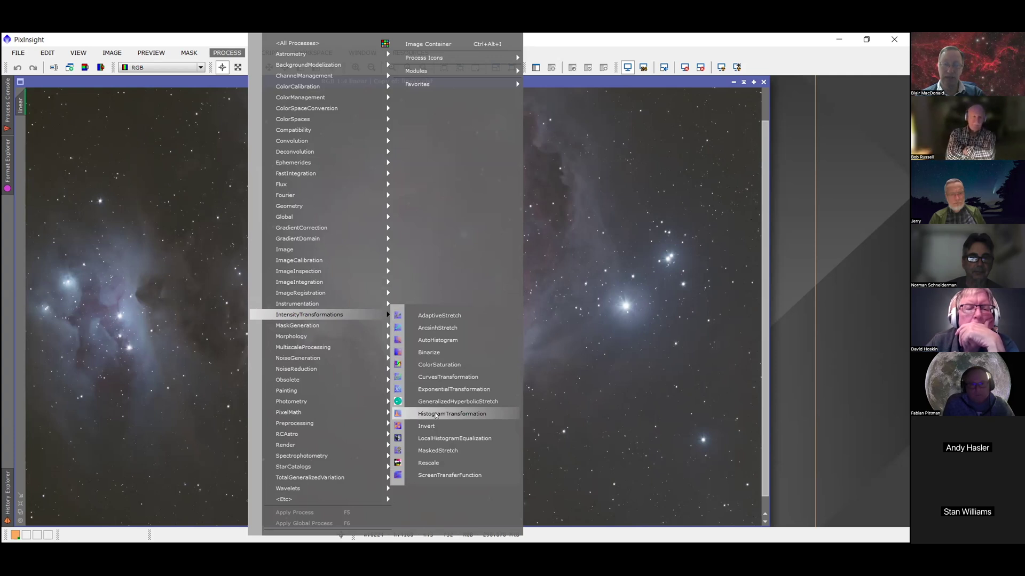
{"action": "left_click", "coordinate": [436, 414]}
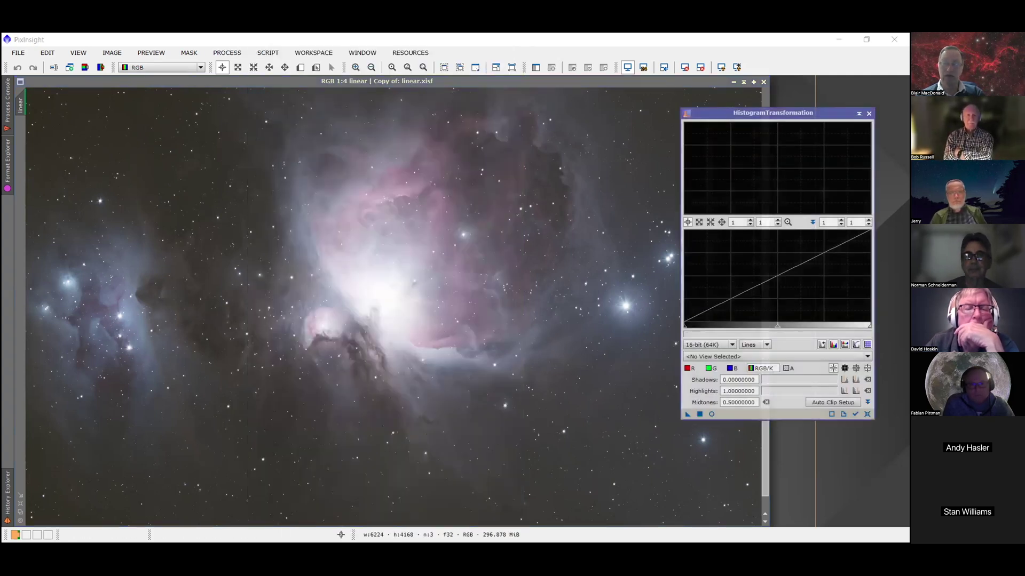
{"action": "left_click_drag", "start_coordinate": [773, 113], "coordinate": [579, 106]}
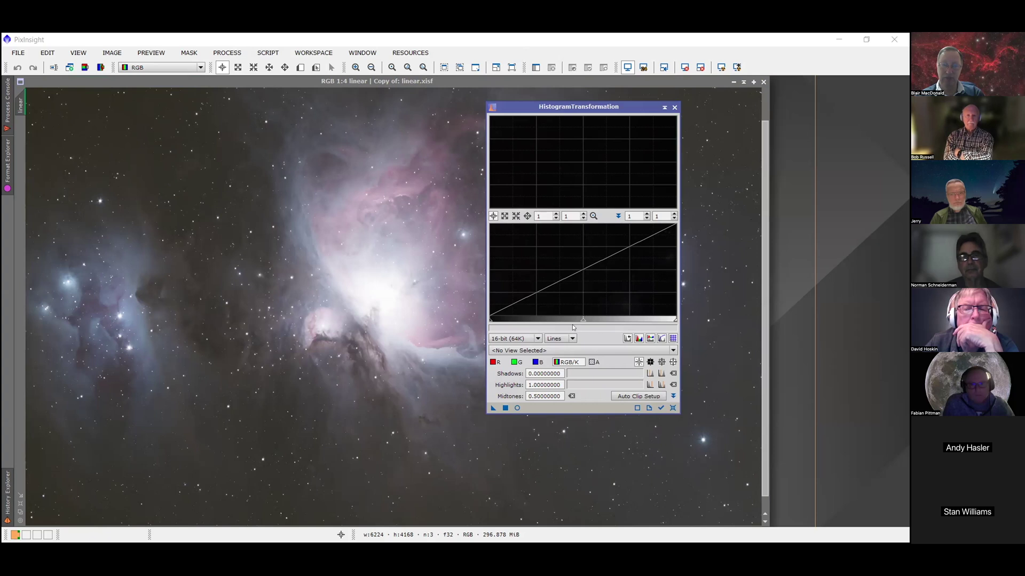
{"action": "left_click", "coordinate": [525, 350]}
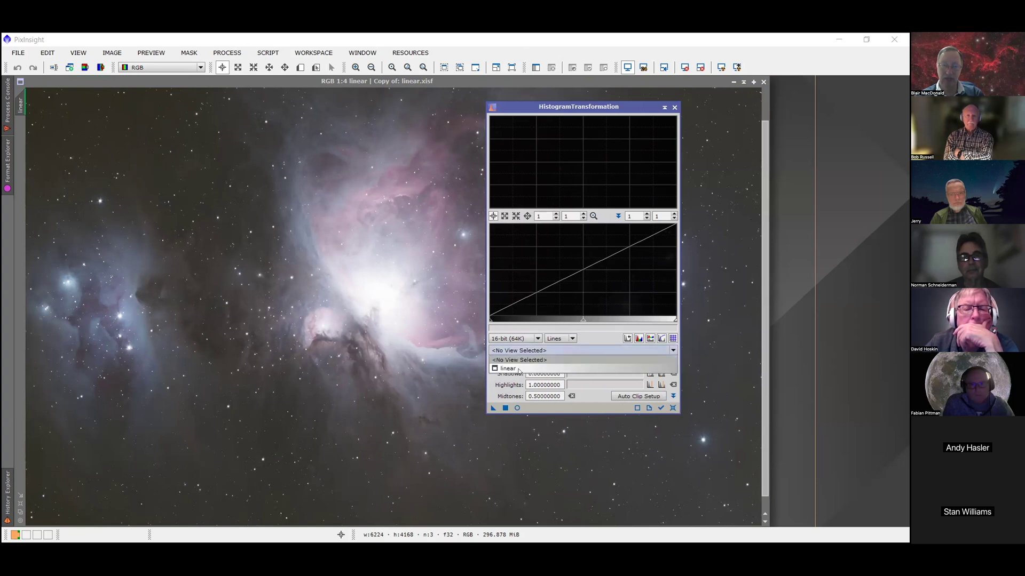
{"action": "left_click", "coordinate": [518, 369]}
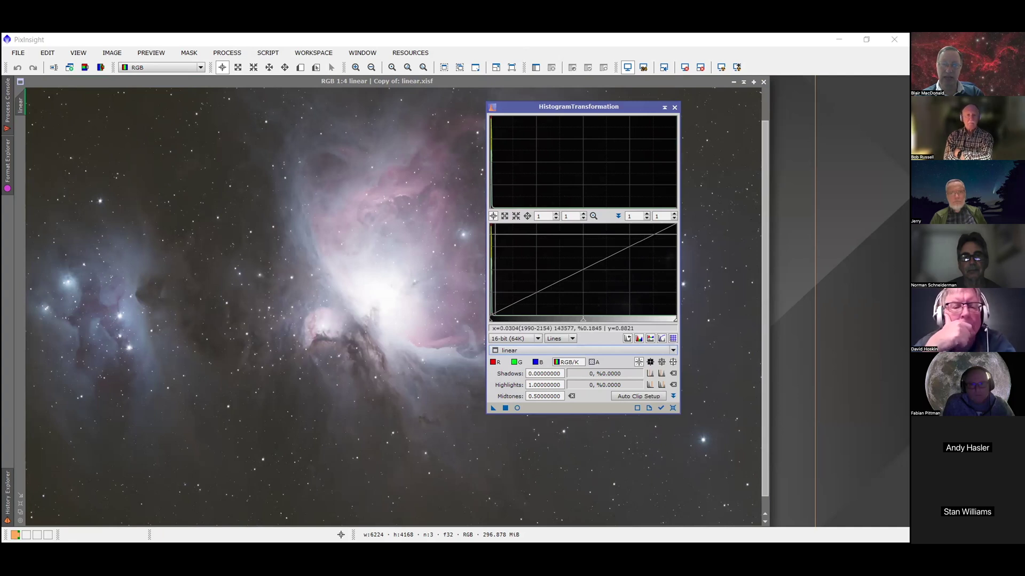
Set the shadows clipping point to about 0.0040, just below the start of the linear image's histogram peak.
{"action": "left_click", "coordinate": [504, 216]}
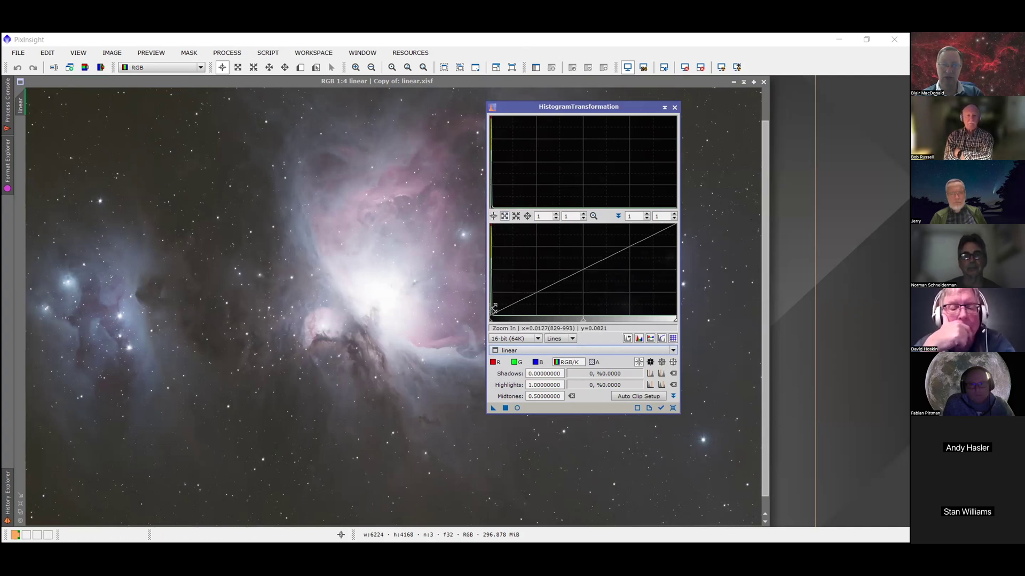
{"action": "left_click", "coordinate": [495, 309]}
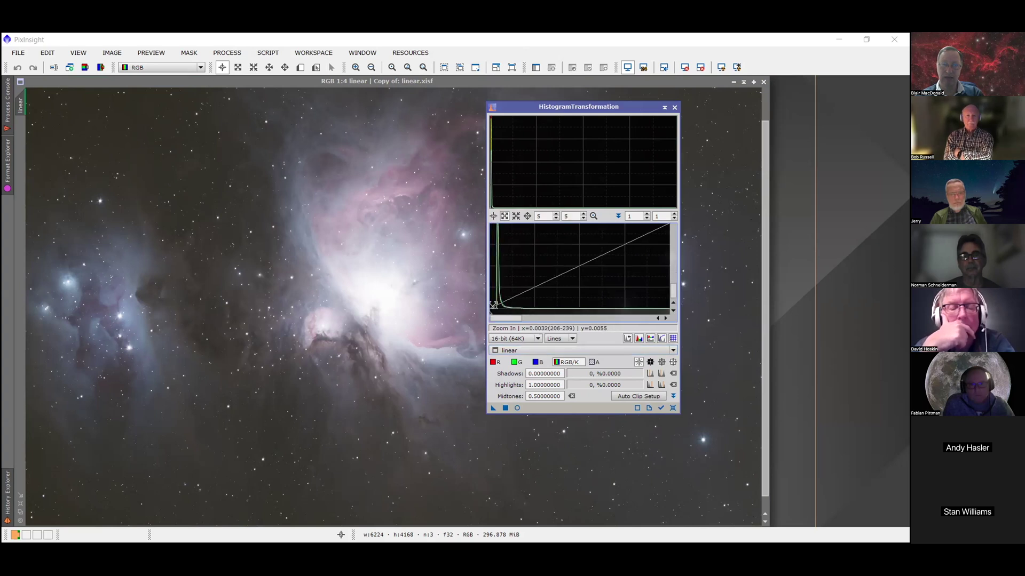
{"action": "scroll", "coordinate": [493, 304], "scroll_direction": "up", "scroll_amount": 9}
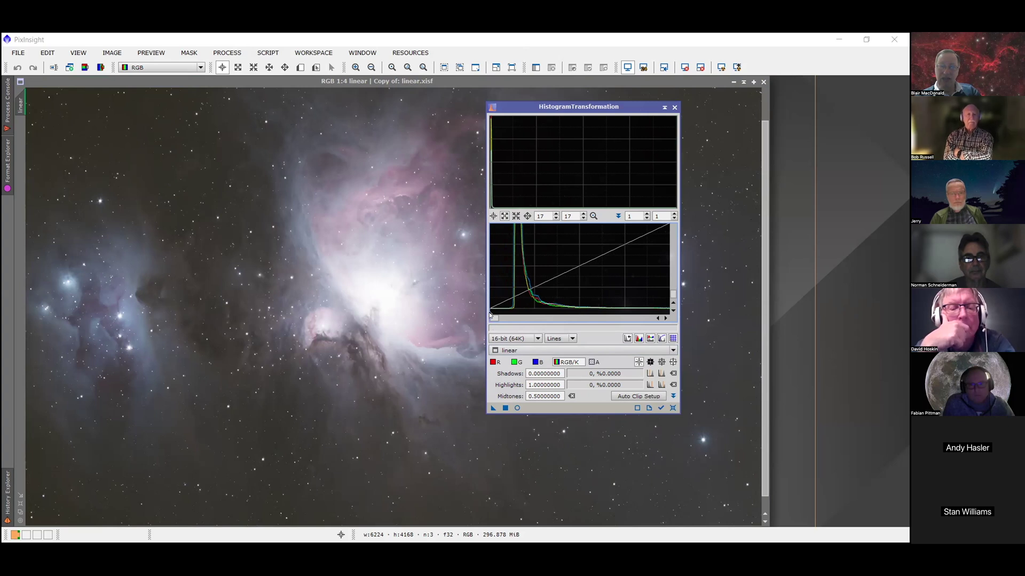
{"action": "left_click_drag", "start_coordinate": [486, 314], "coordinate": [500, 315]}
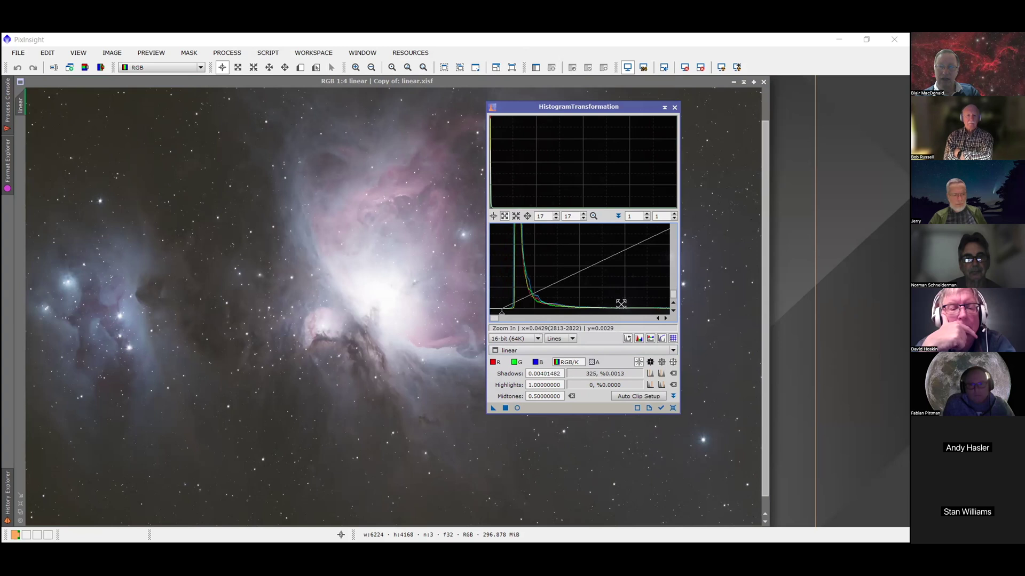
With a real-time preview open, set the shadows to about 0.0022 and the midtones to about 0.409, and close HistogramTransformation without applying it.
{"action": "left_click", "coordinate": [517, 408]}
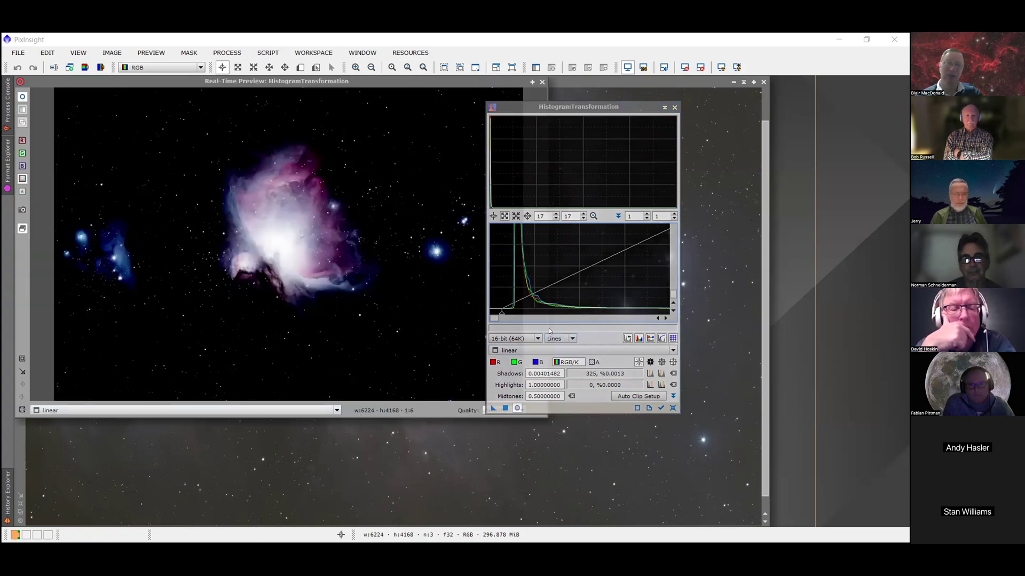
{"action": "mouse_move", "coordinate": [513, 305]}
{"action": "left_mouse_down"}
{"action": "mouse_move", "coordinate": [479, 313]}
{"action": "mouse_move", "coordinate": [494, 312]}
{"action": "left_mouse_up"}
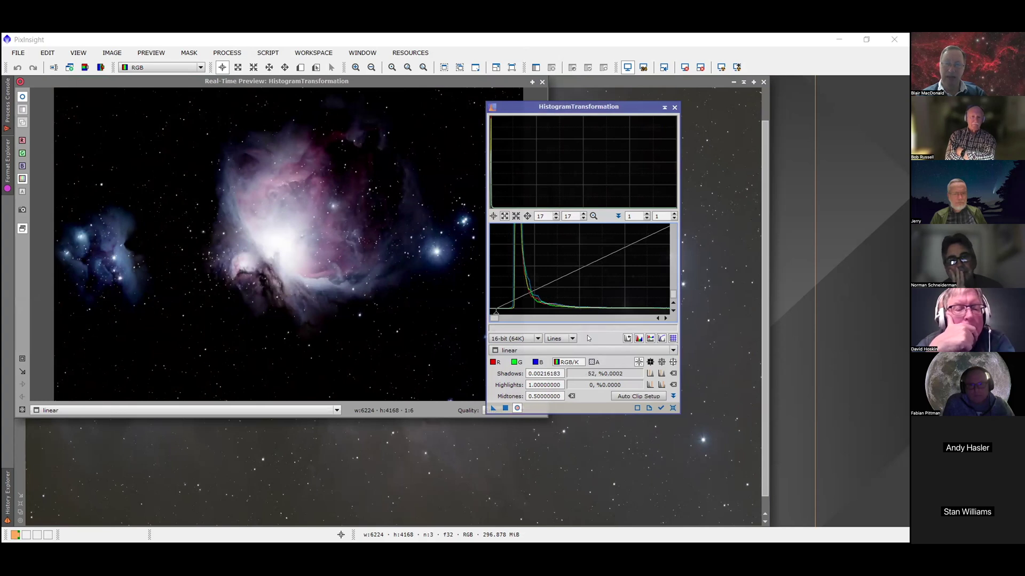
{"action": "mouse_move", "coordinate": [587, 350]}
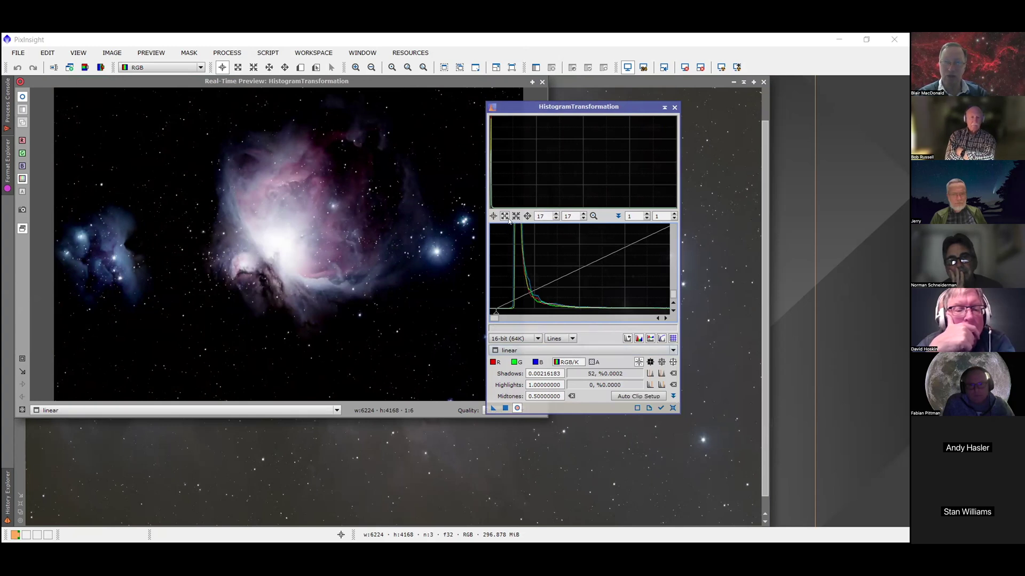
{"action": "left_click", "coordinate": [593, 217]}
{"action": "left_click_drag", "start_coordinate": [582, 319], "coordinate": [566, 318]}
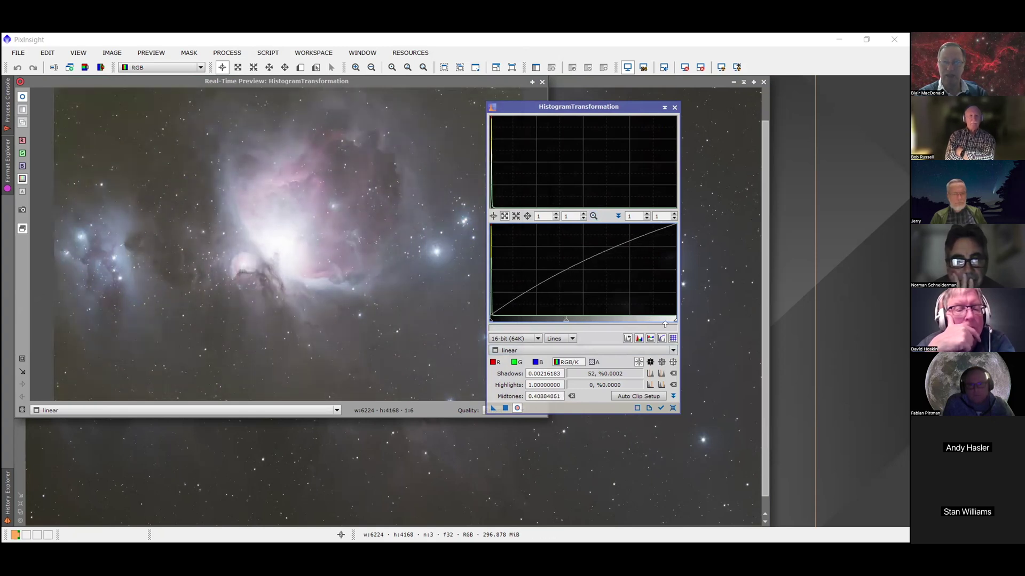
{"action": "mouse_move", "coordinate": [673, 320]}
{"action": "left_mouse_down"}
{"action": "mouse_move", "coordinate": [619, 320]}
{"action": "mouse_move", "coordinate": [674, 320]}
{"action": "left_mouse_up"}
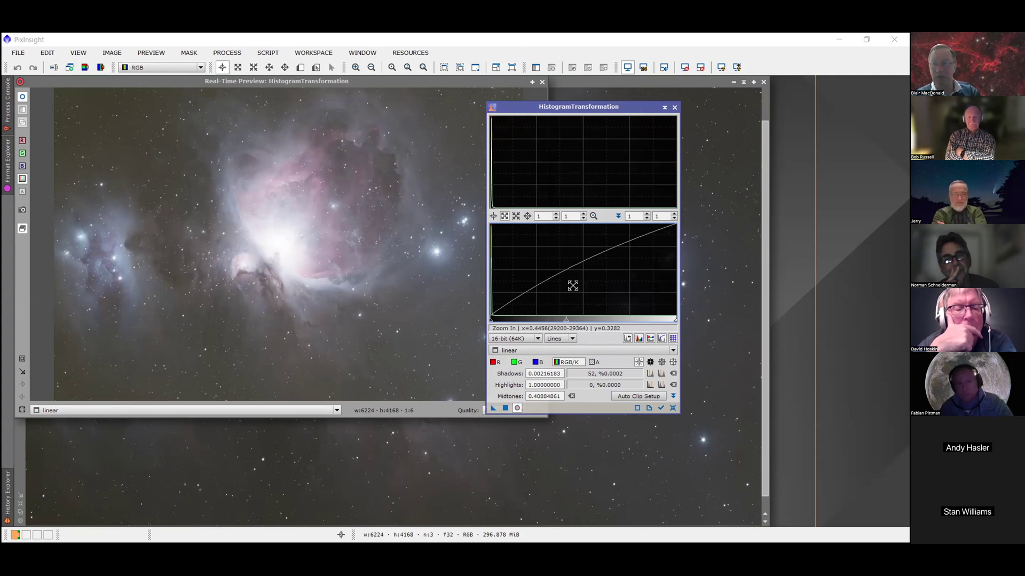
{"action": "left_click", "coordinate": [675, 107]}
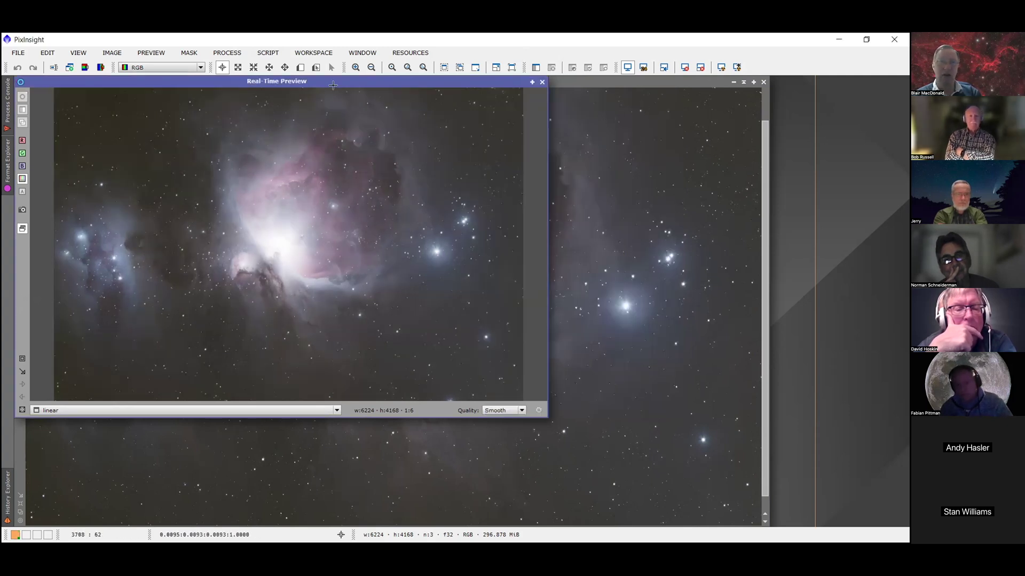
Open the GeneralizedHyperbolicStretch process, examine its graph, colour options and transformation parameters, and close it without applying.
{"action": "left_click", "coordinate": [227, 53]}
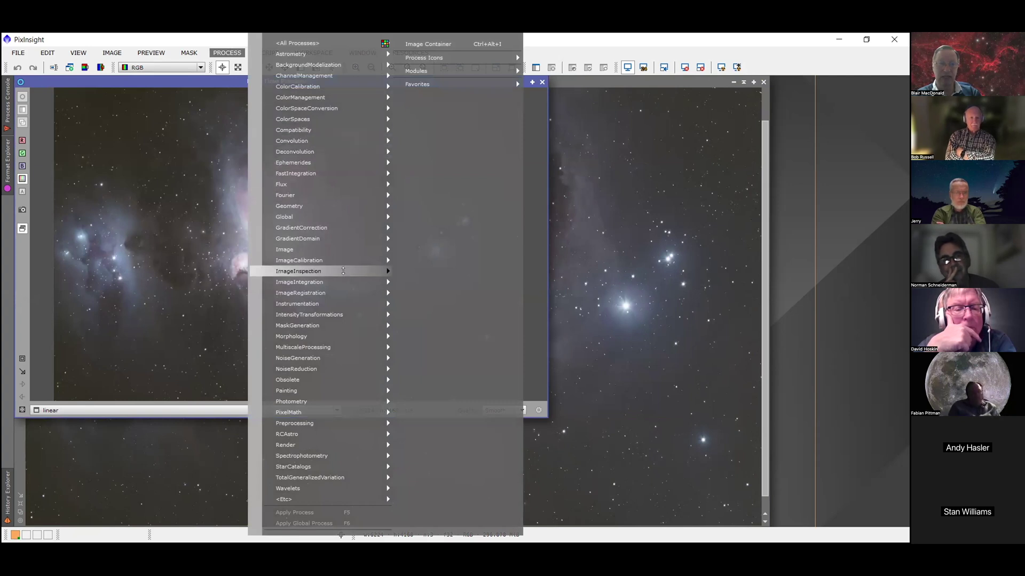
{"action": "mouse_move", "coordinate": [336, 311]}
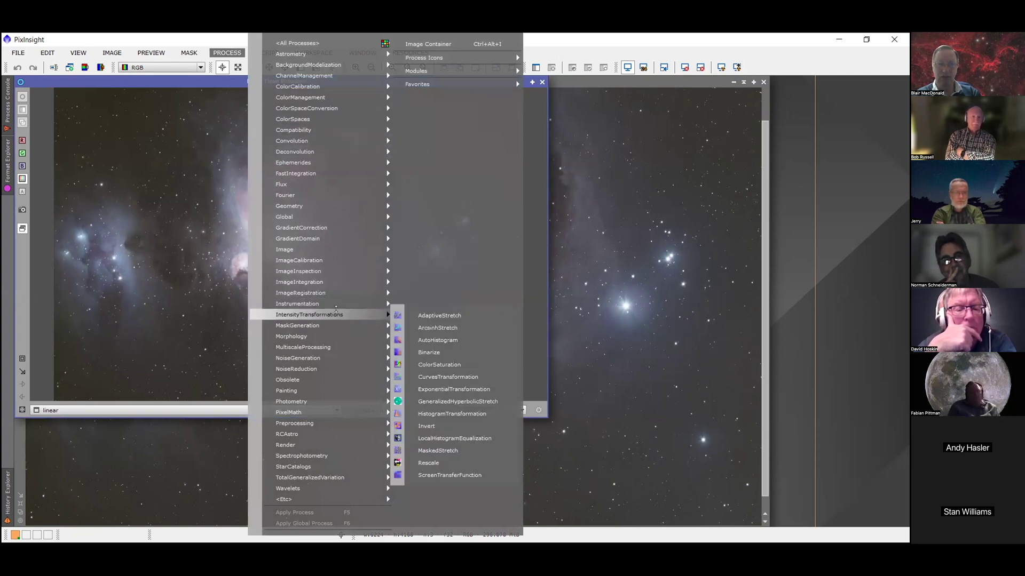
{"action": "left_click", "coordinate": [437, 401]}
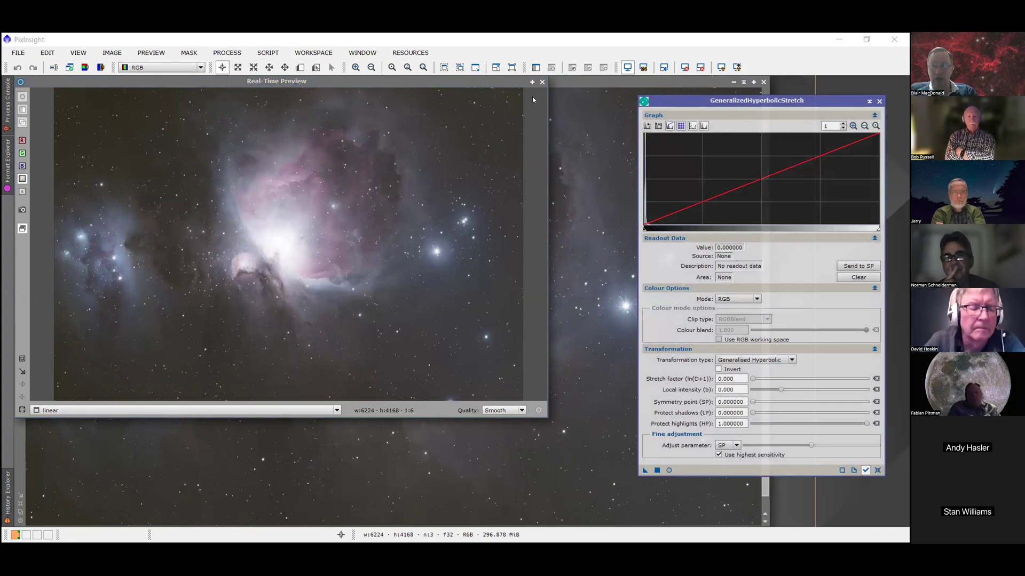
{"action": "left_click_drag", "start_coordinate": [533, 97], "coordinate": [532, 99]}
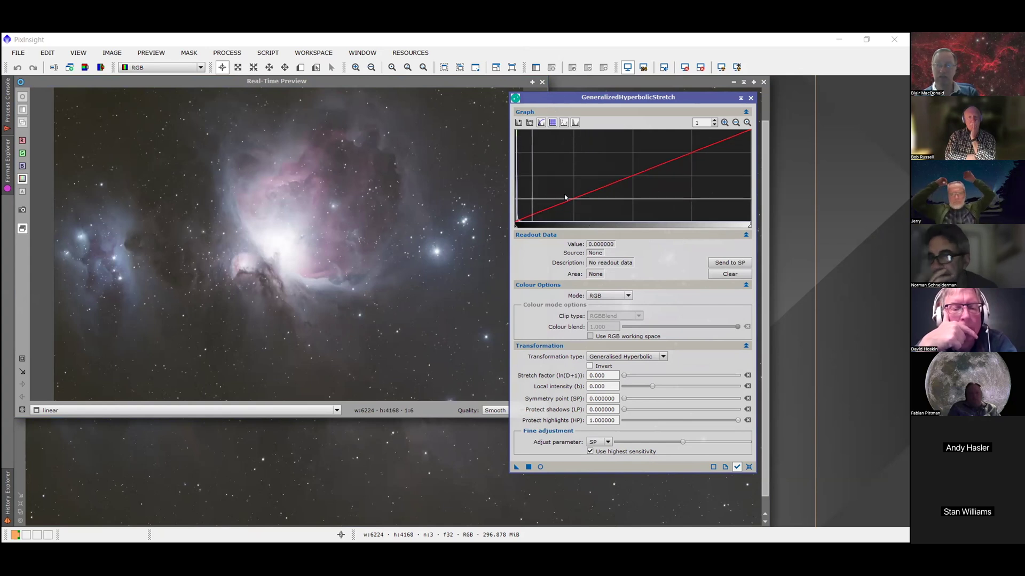
{"action": "mouse_move", "coordinate": [579, 199]}
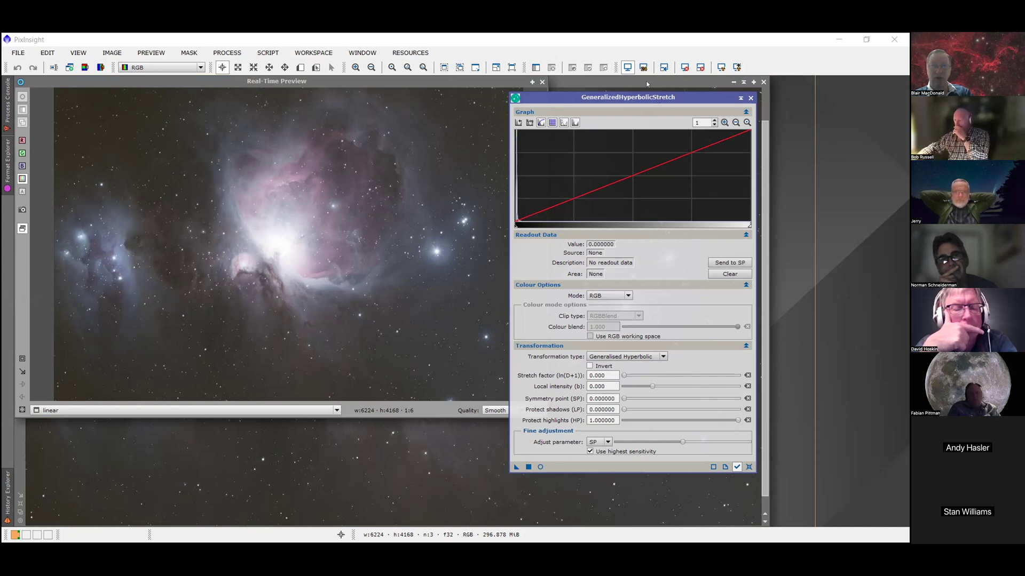
{"action": "left_click_drag", "start_coordinate": [647, 84], "coordinate": [644, 82]}
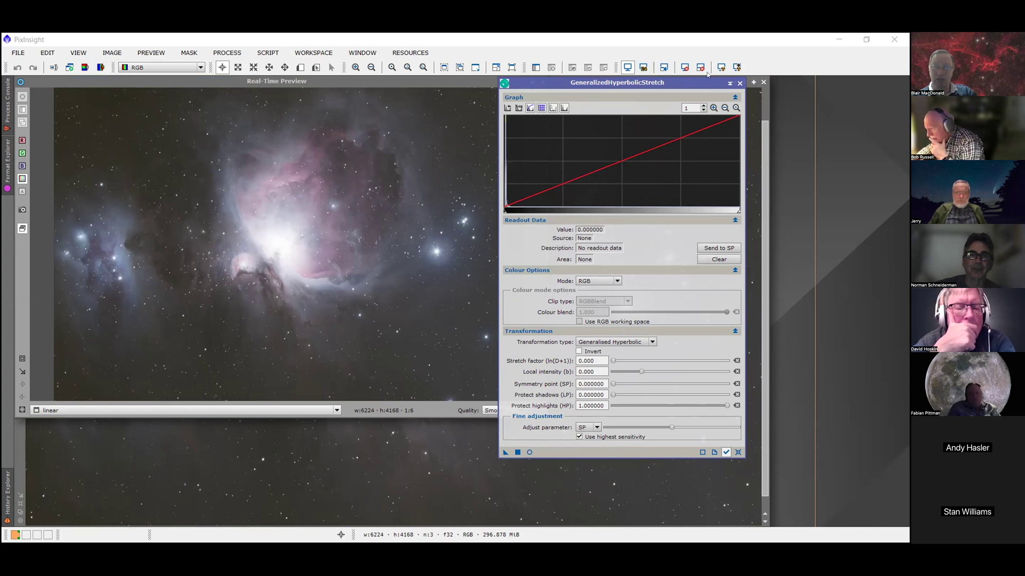
{"action": "left_click", "coordinate": [740, 83]}
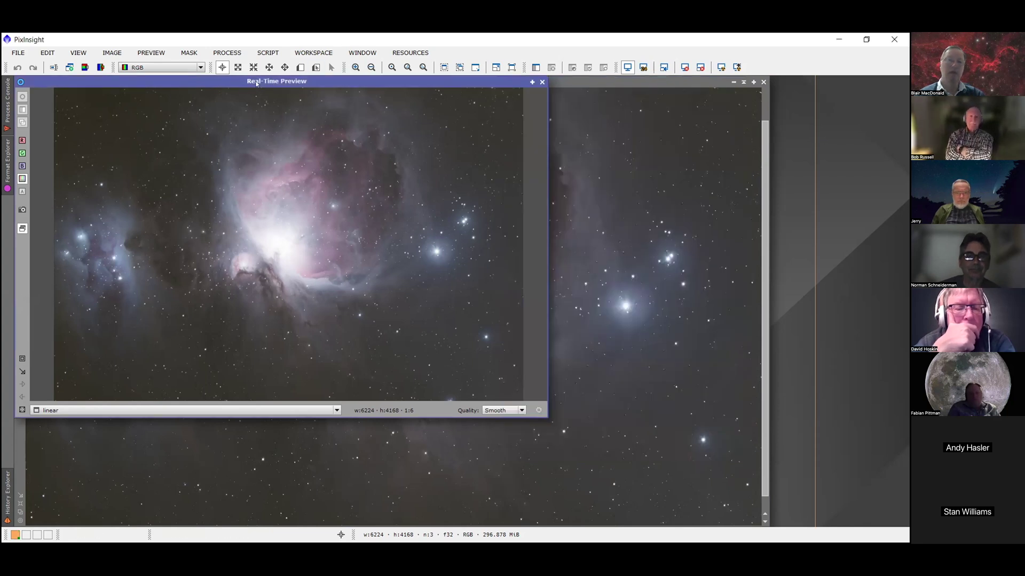
{"action": "left_click_drag", "start_coordinate": [357, 81], "coordinate": [375, 102]}
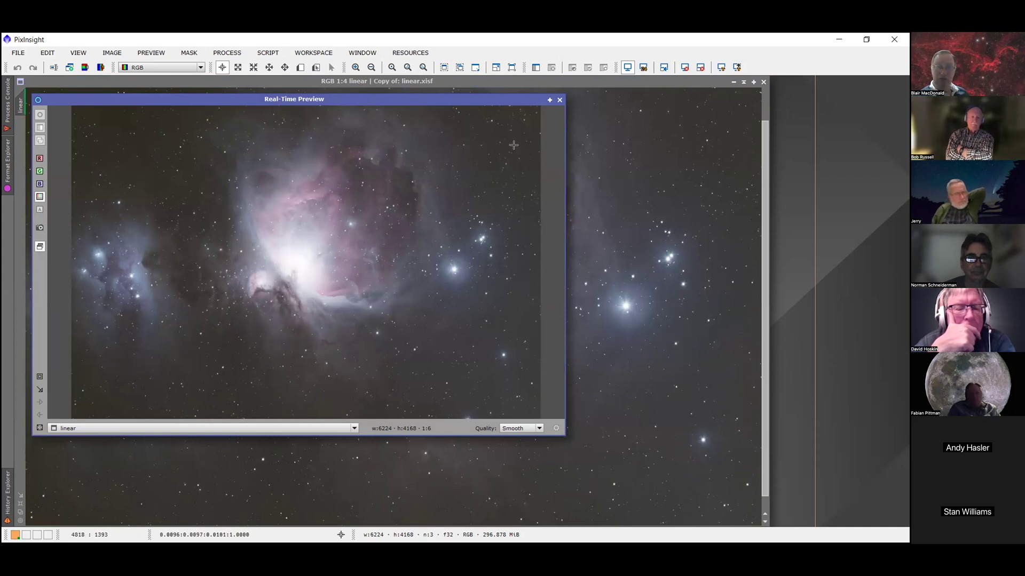
Maximize the real-time preview, zoom to 1:1 beside the nebula's core, switch between the zoomed and full views, and restore the window.
{"action": "double_click", "coordinate": [508, 102]}
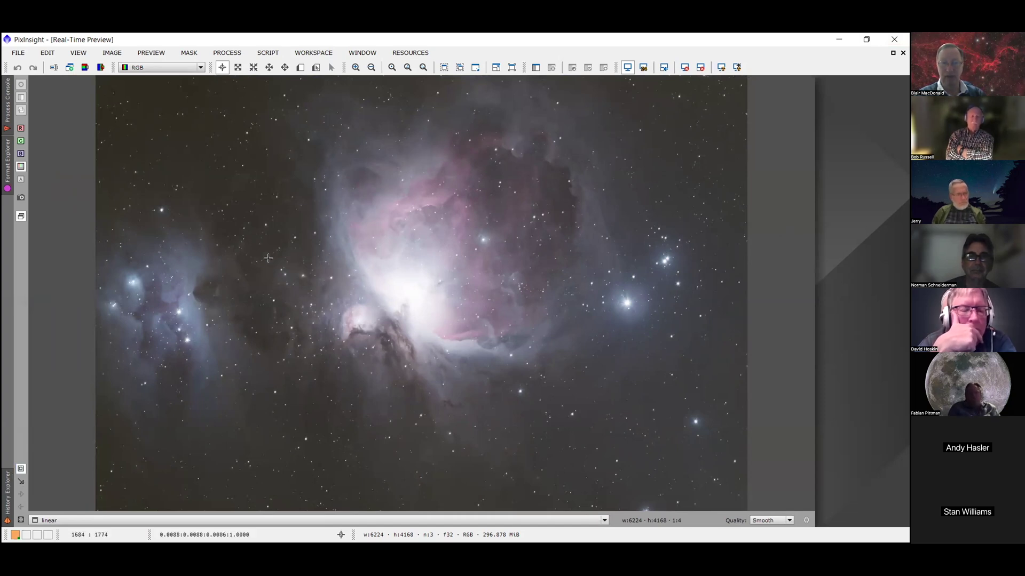
{"action": "scroll", "coordinate": [548, 322], "scroll_direction": "up", "scroll_amount": 3}
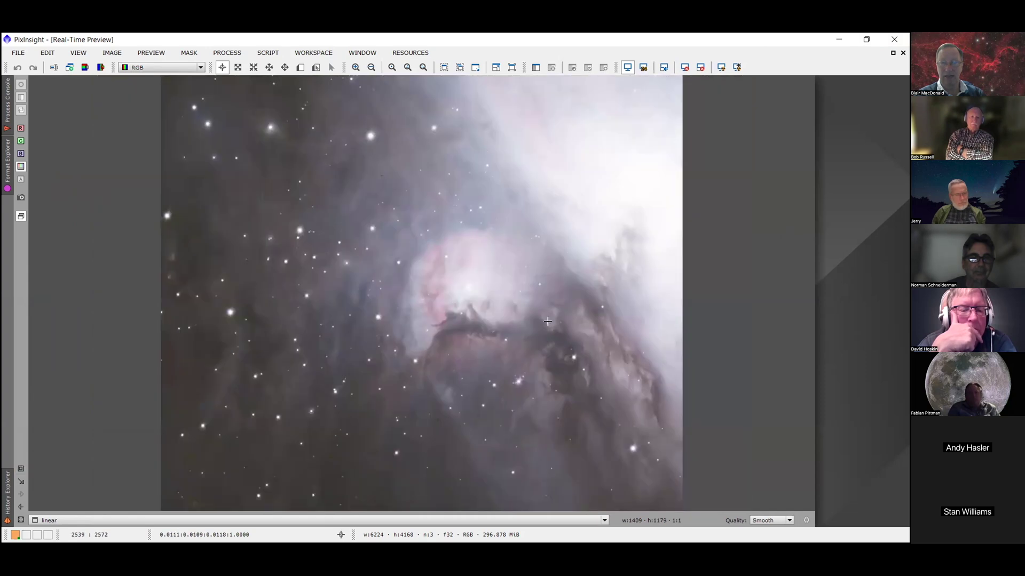
{"action": "left_click", "coordinate": [415, 242]}
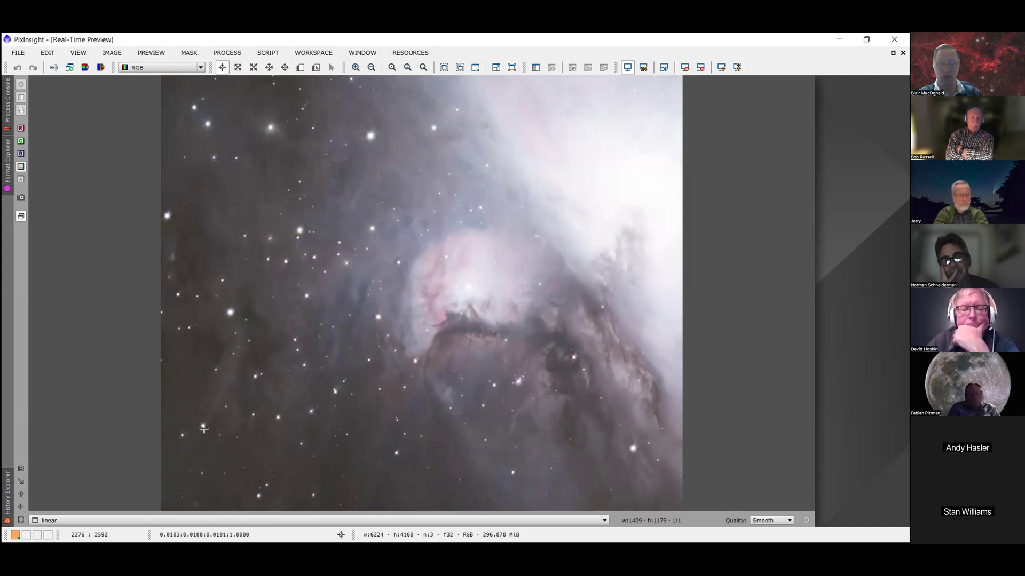
{"action": "left_click", "coordinate": [21, 507]}
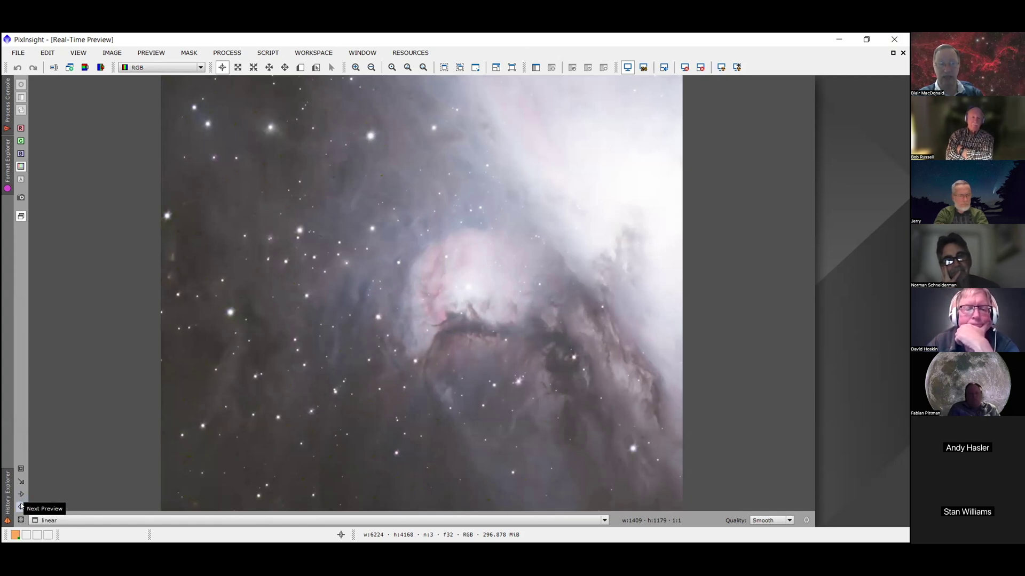
{"action": "left_click", "coordinate": [20, 507]}
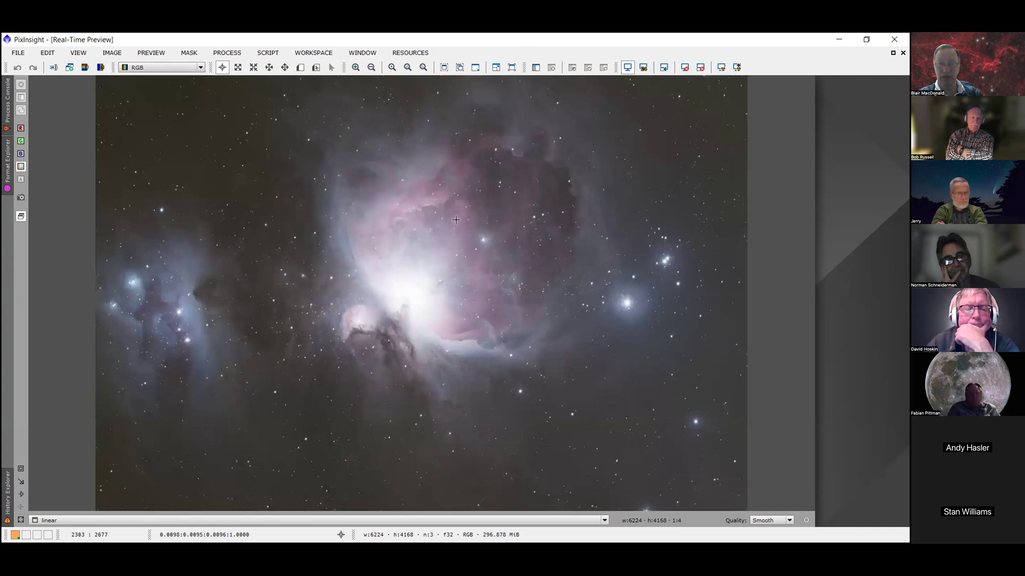
{"action": "left_click", "coordinate": [20, 494]}
{"action": "left_click", "coordinate": [6, 518]}
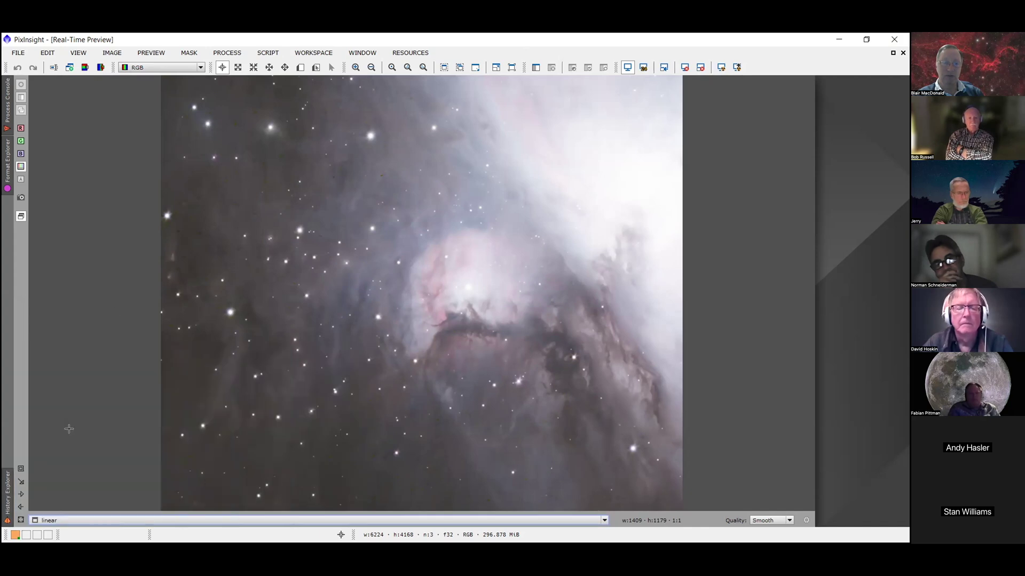
{"action": "left_click", "coordinate": [20, 507]}
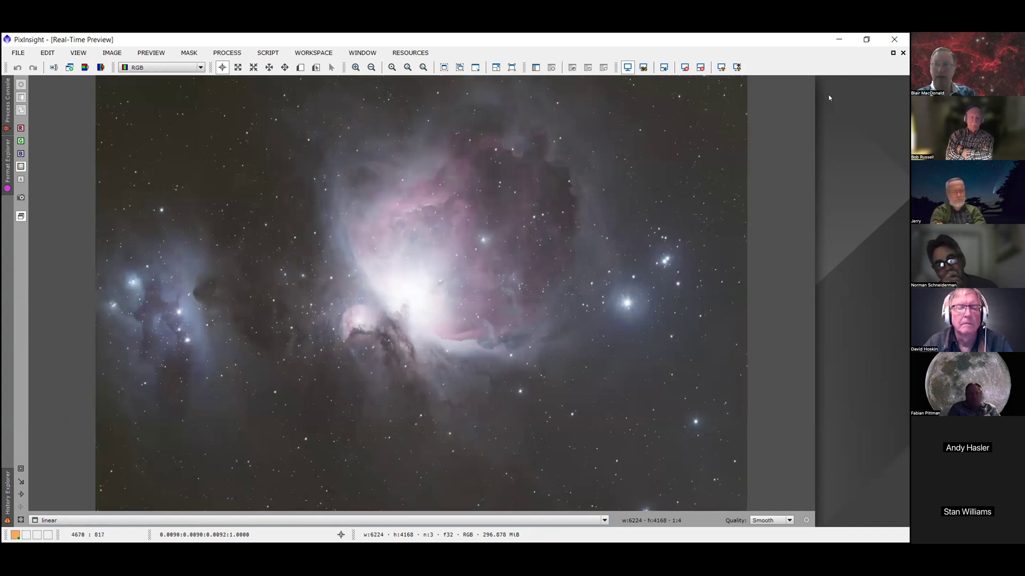
{"action": "left_click", "coordinate": [893, 54]}
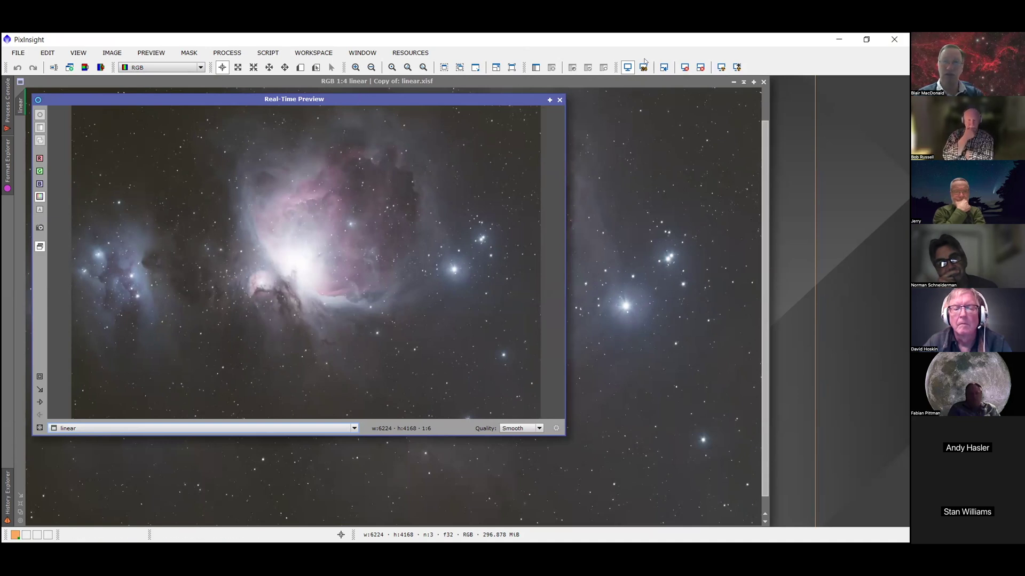
Disable the screen stretch, open GeneralizedHyperbolicStretch with a fresh real-time preview, and place the preview beside the process window.
{"action": "left_click", "coordinate": [629, 67]}
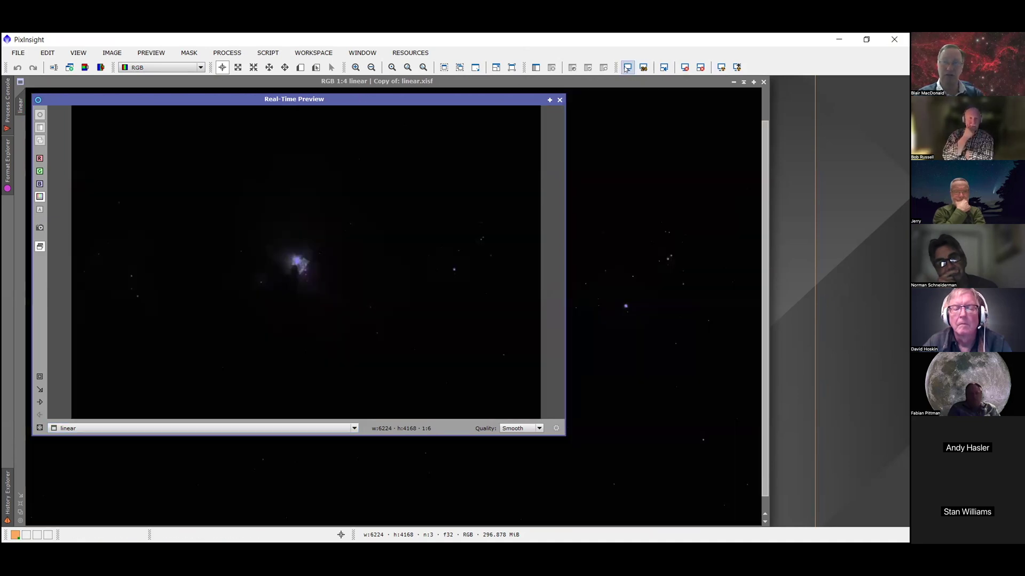
{"action": "left_click", "coordinate": [230, 52]}
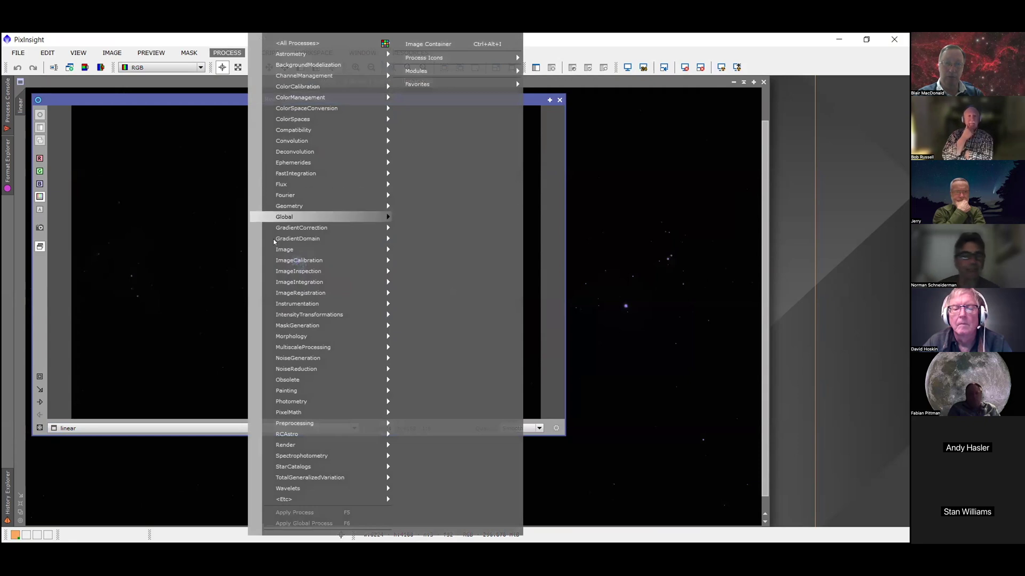
{"action": "mouse_move", "coordinate": [304, 315]}
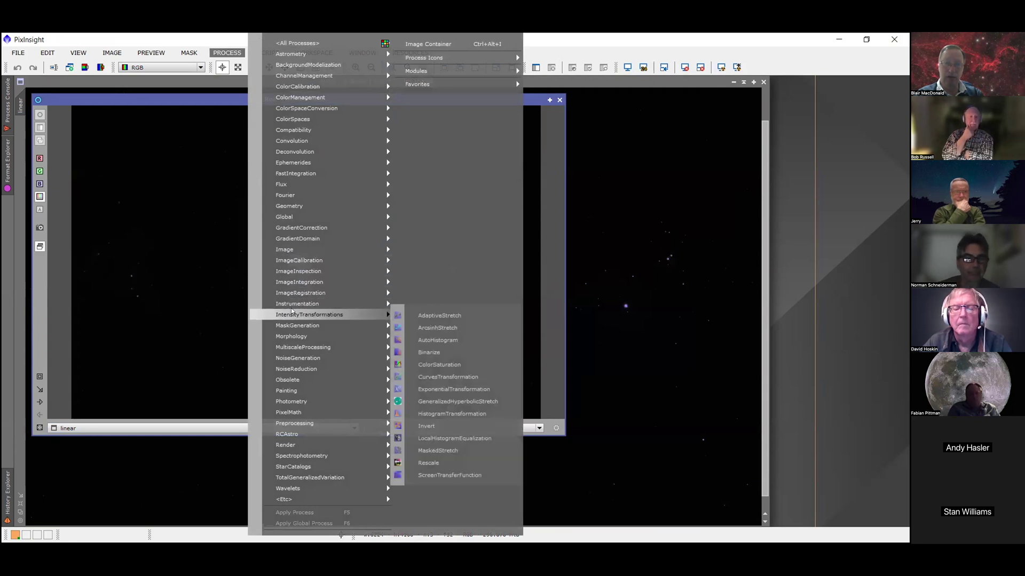
{"action": "left_click", "coordinate": [439, 402]}
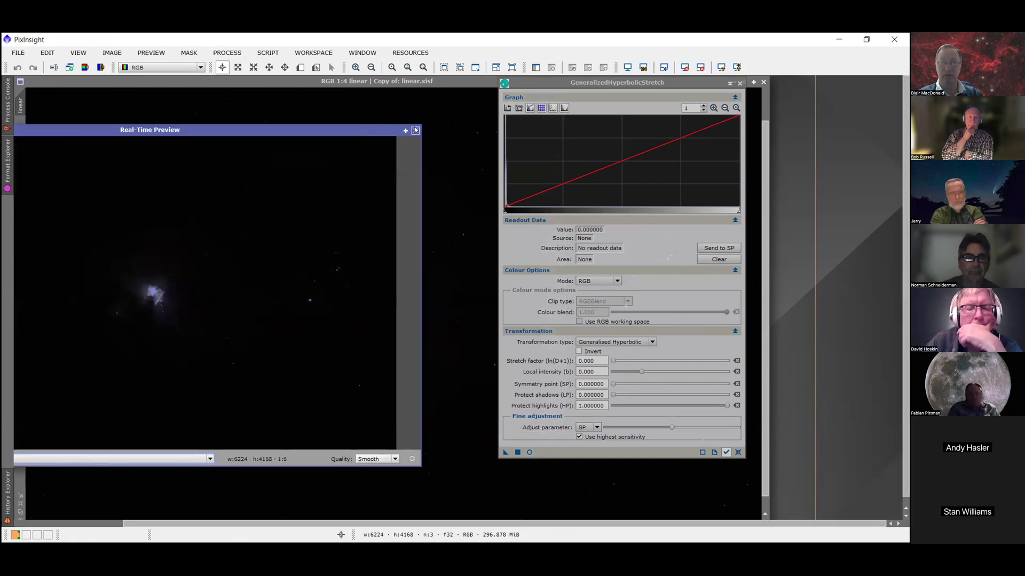
{"action": "left_click", "coordinate": [415, 130]}
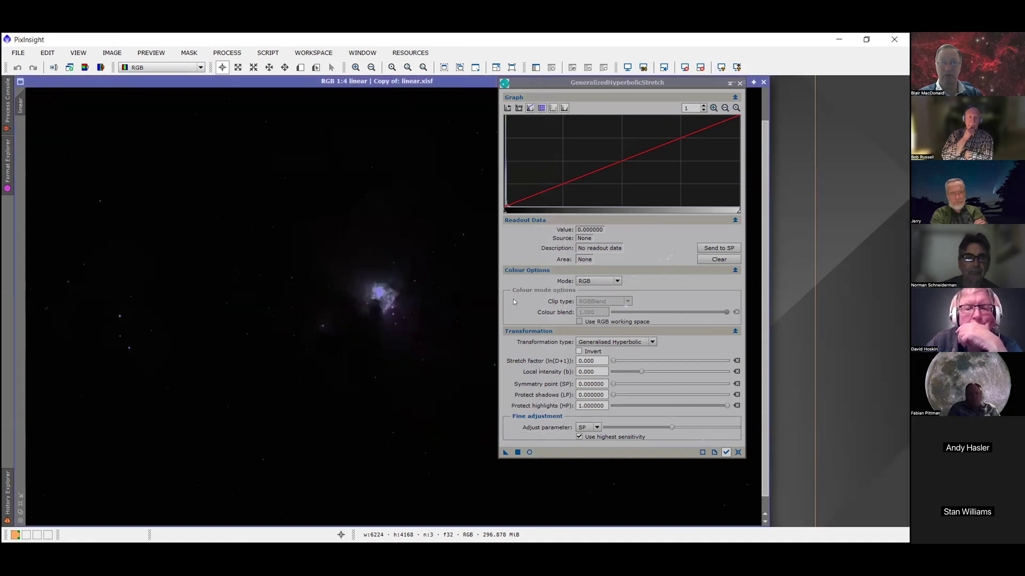
{"action": "left_click", "coordinate": [528, 452]}
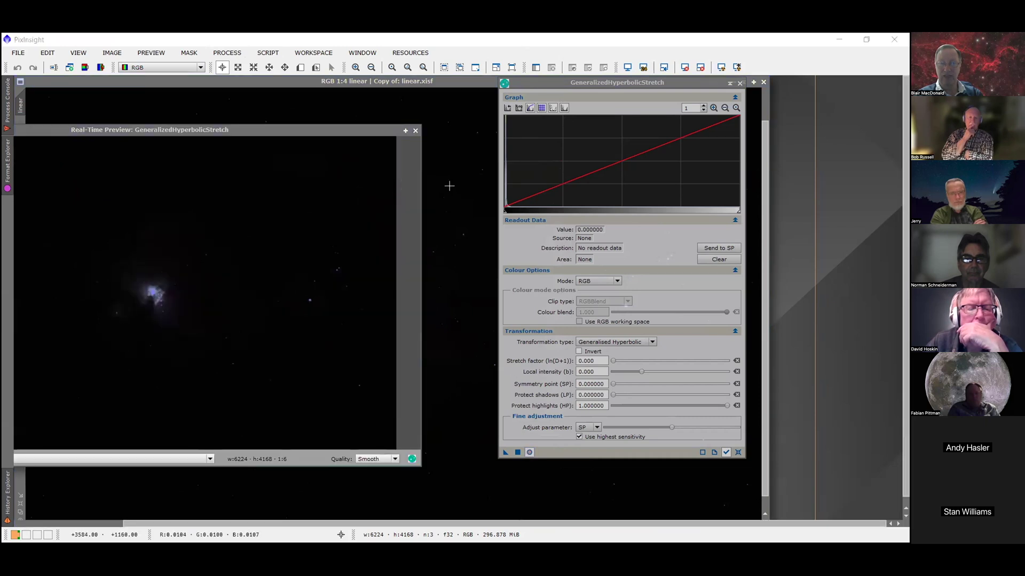
{"action": "left_click_drag", "start_coordinate": [275, 134], "coordinate": [398, 97]}
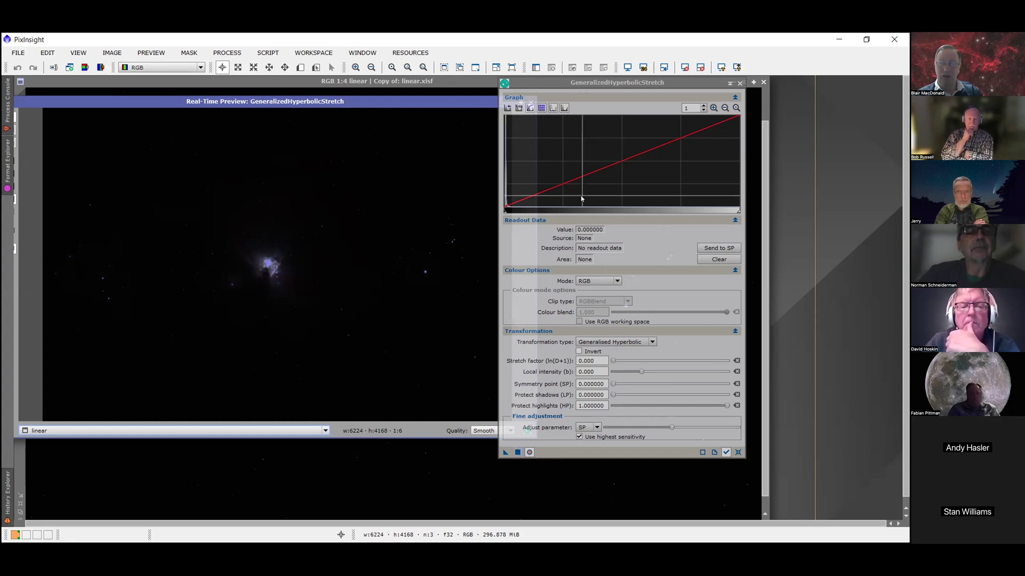
Zoom the stretch graph to 100 and set the symmetry point to 0.008660 at the histogram peak.
{"action": "left_click", "coordinate": [713, 108]}
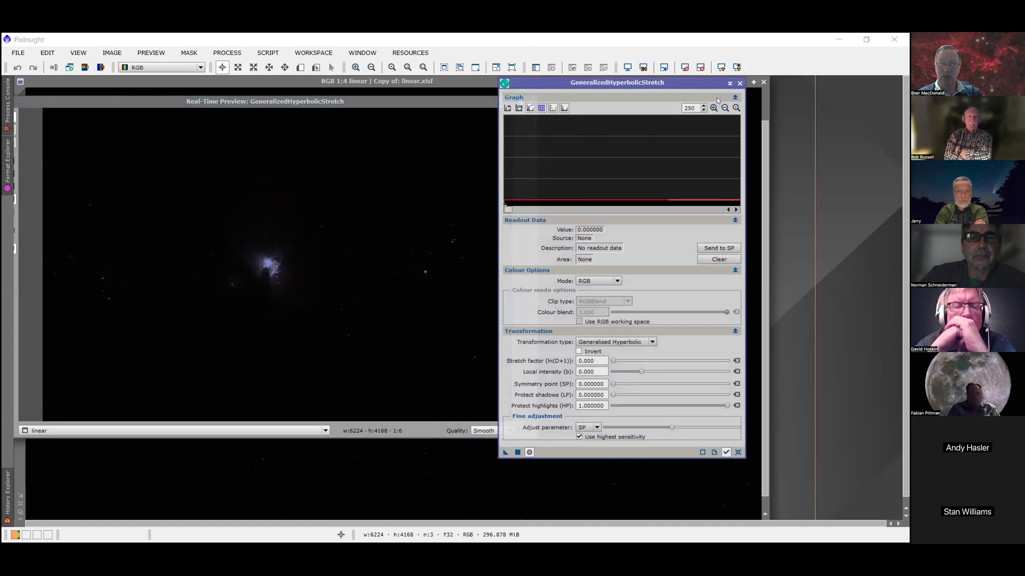
{"action": "left_click", "coordinate": [736, 108]}
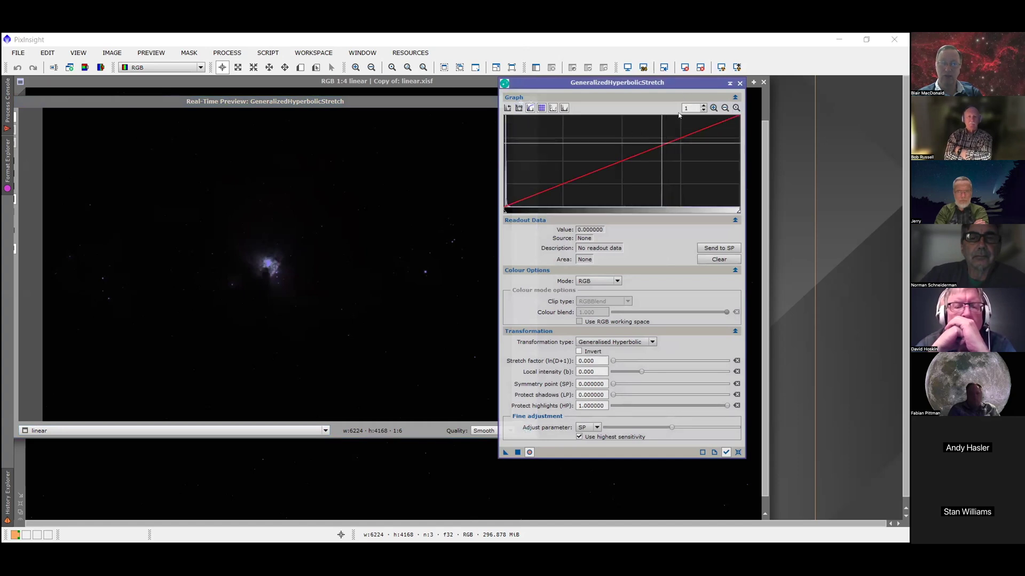
{"action": "type", "text": "00"}
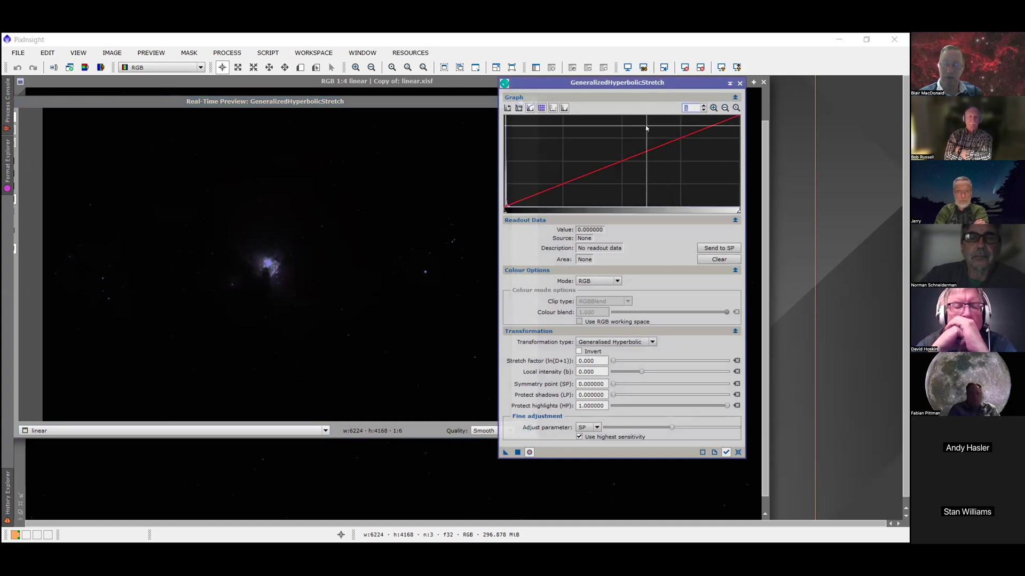
{"action": "key", "text": "Return"}
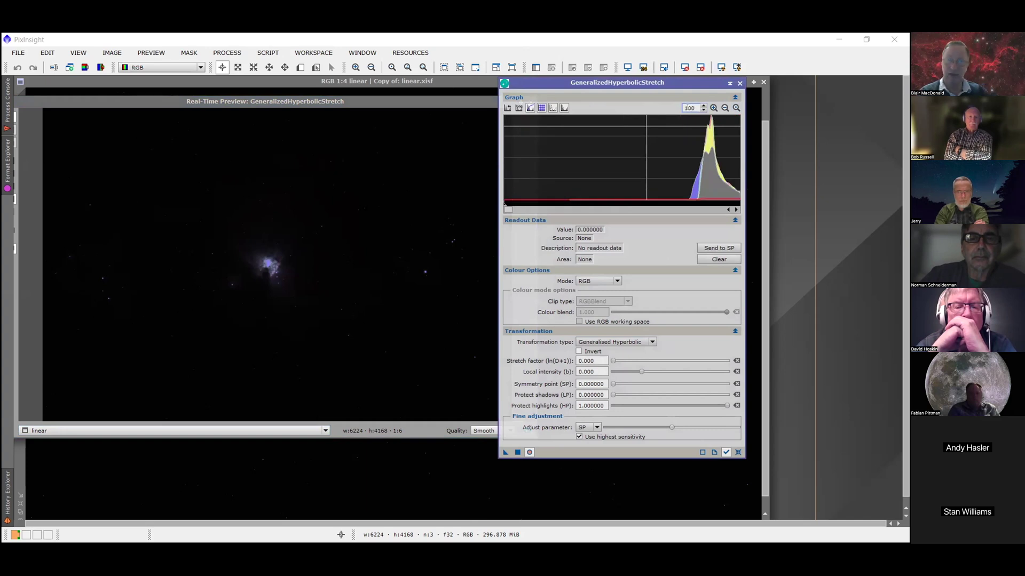
{"action": "left_click", "coordinate": [708, 150]}
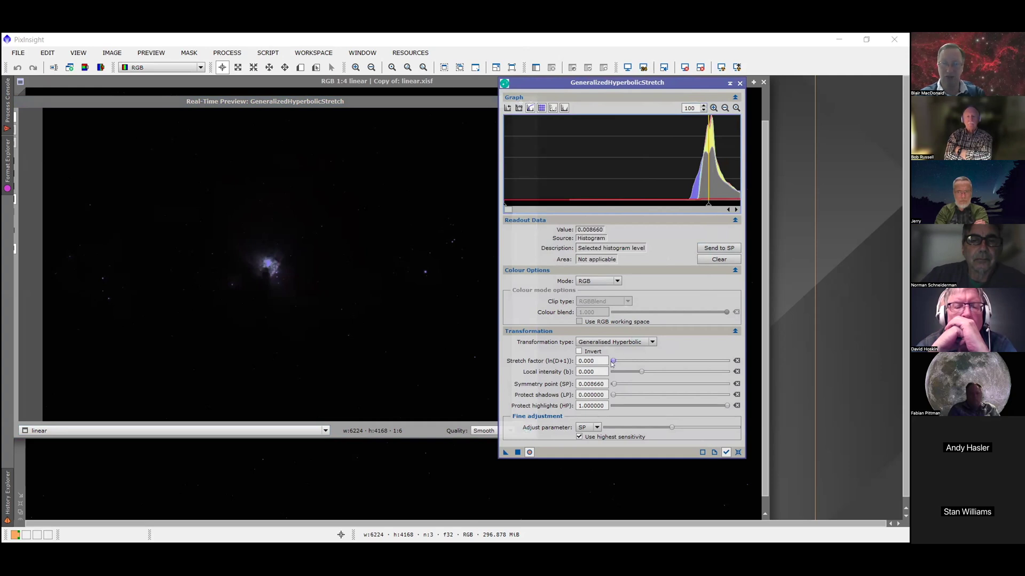
Set the stretch factor to 3.640 and compare the real-time preview with the unstretched linear image behind it.
{"action": "left_click_drag", "start_coordinate": [613, 361], "coordinate": [633, 361]}
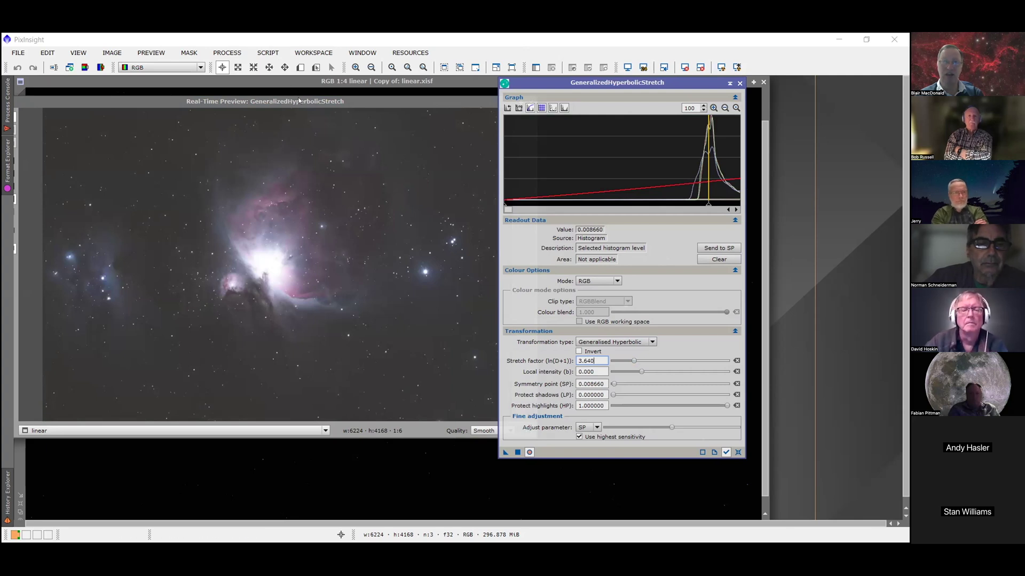
{"action": "left_click_drag", "start_coordinate": [296, 101], "coordinate": [268, 433]}
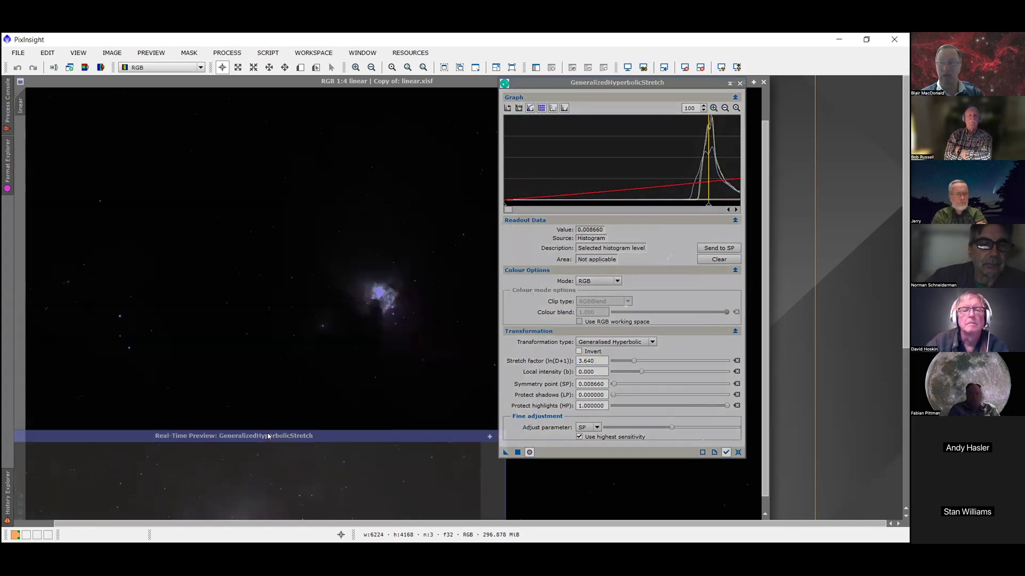
{"action": "left_click_drag", "start_coordinate": [268, 433], "coordinate": [315, 81]}
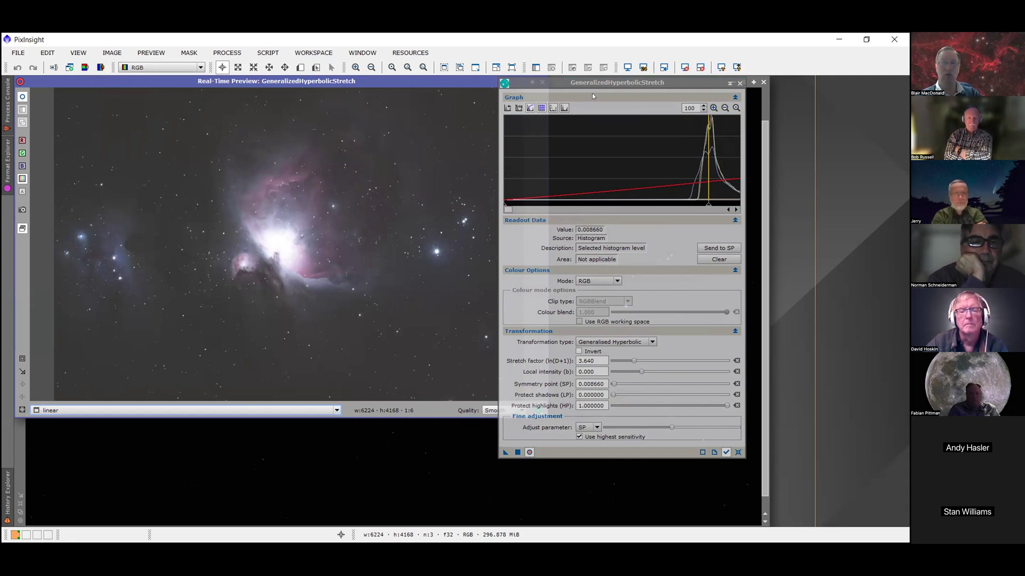
{"action": "left_click_drag", "start_coordinate": [591, 83], "coordinate": [594, 100]}
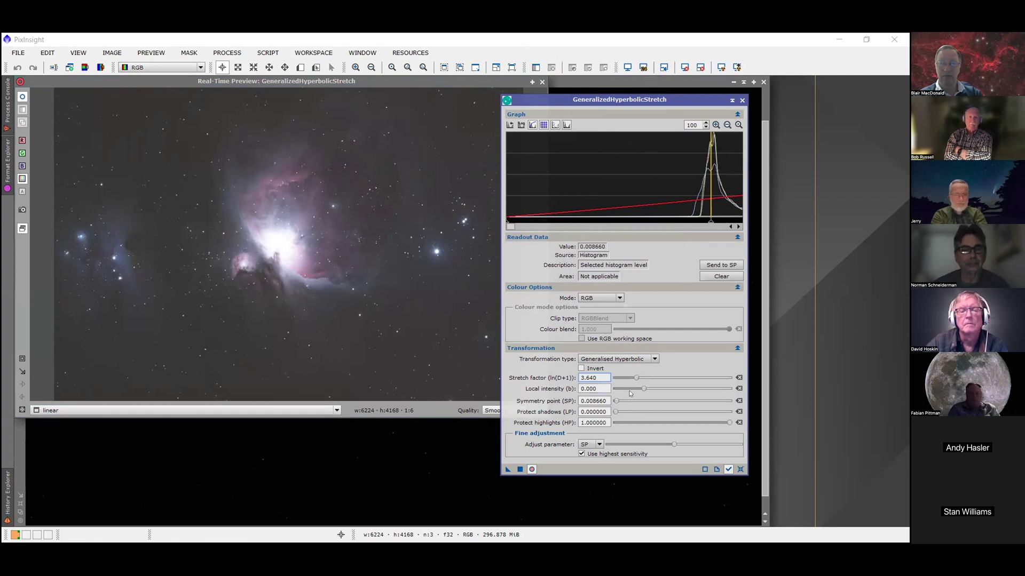
Set the local intensity to 4.130, and close GeneralizedHyperbolicStretch and the real-time preview without applying the stretch.
{"action": "left_click_drag", "start_coordinate": [645, 390], "coordinate": [665, 393]}
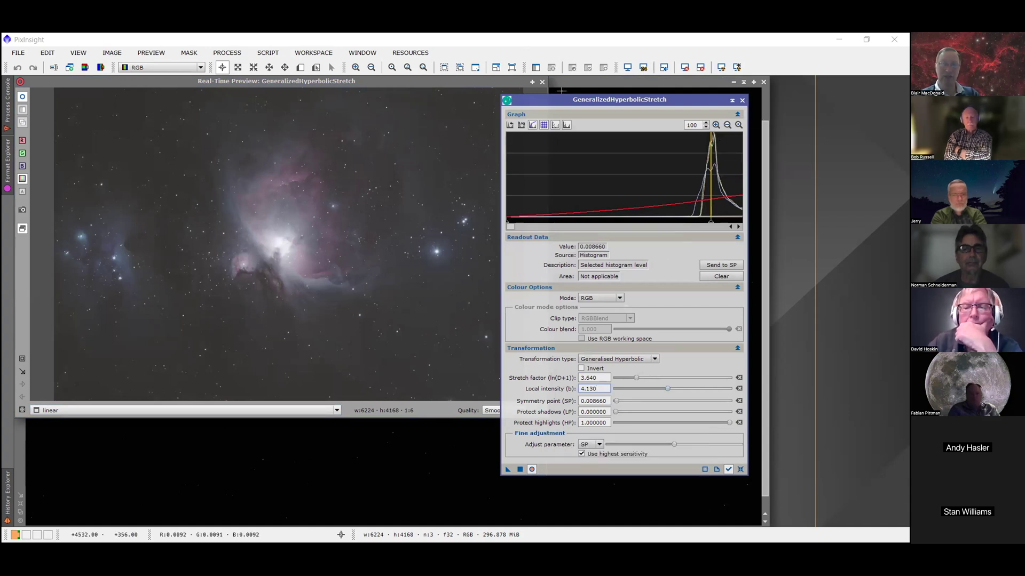
{"action": "left_click", "coordinate": [741, 100]}
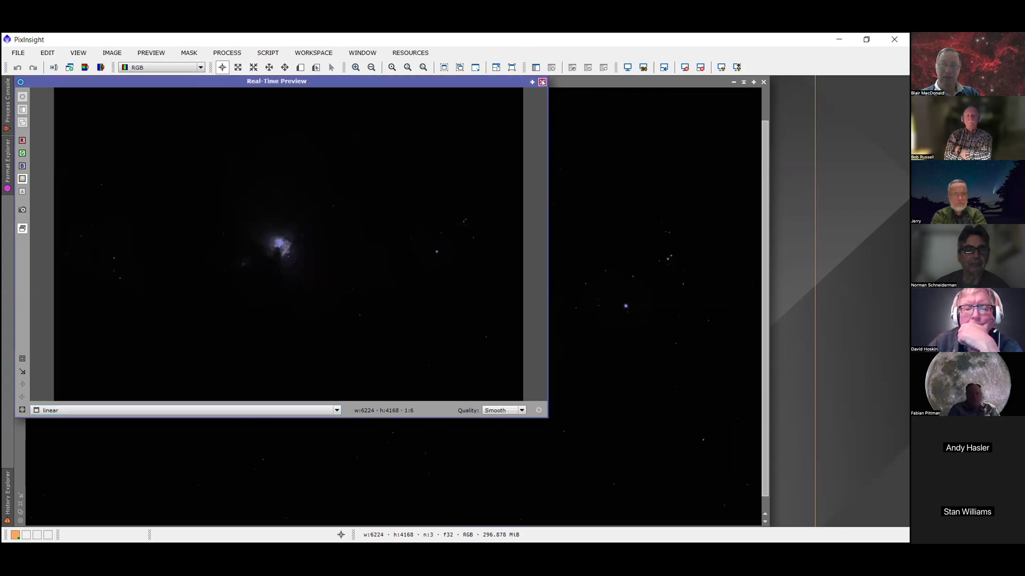
{"action": "left_click", "coordinate": [542, 82]}
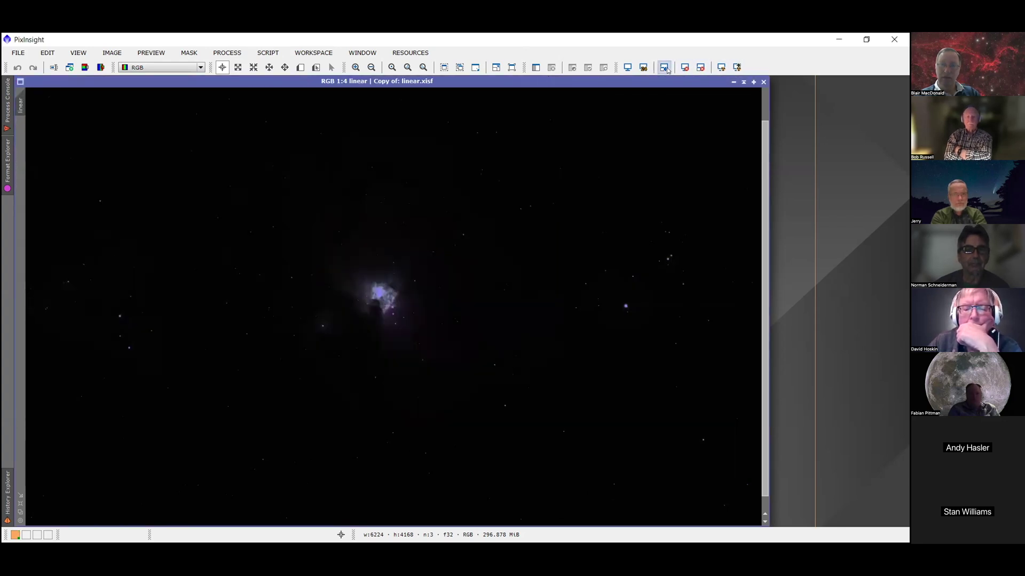
Toggle the screen stretch on and off to compare both displays of the linear image, leaving it enabled.
{"action": "left_click", "coordinate": [627, 68]}
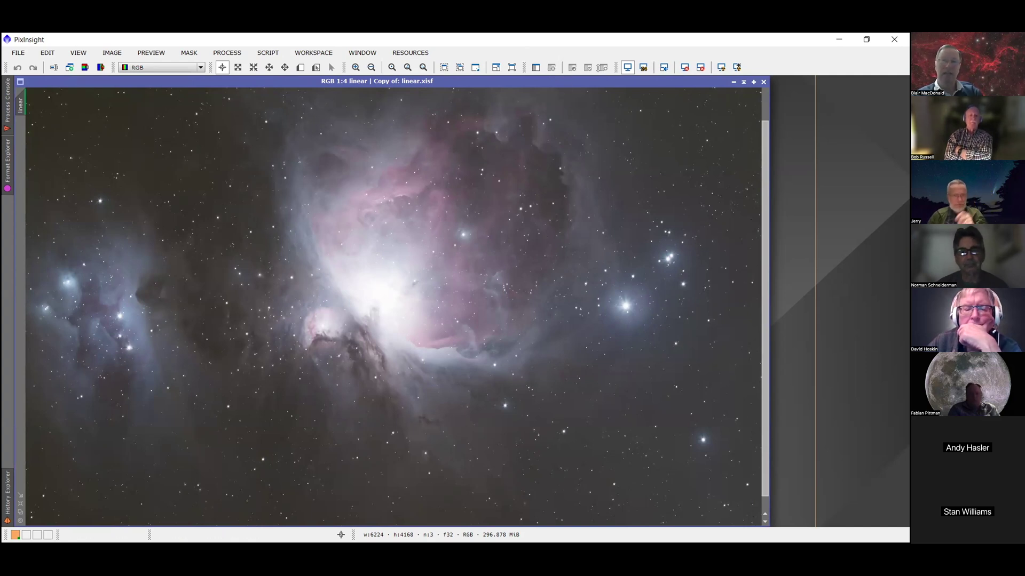
{"action": "left_click", "coordinate": [623, 68]}
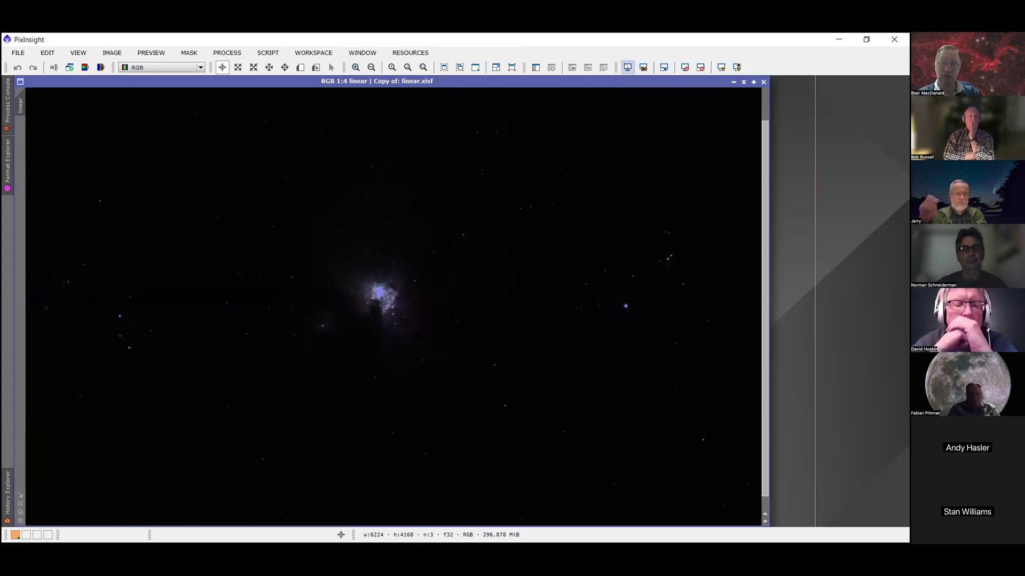
{"action": "left_click", "coordinate": [627, 67]}
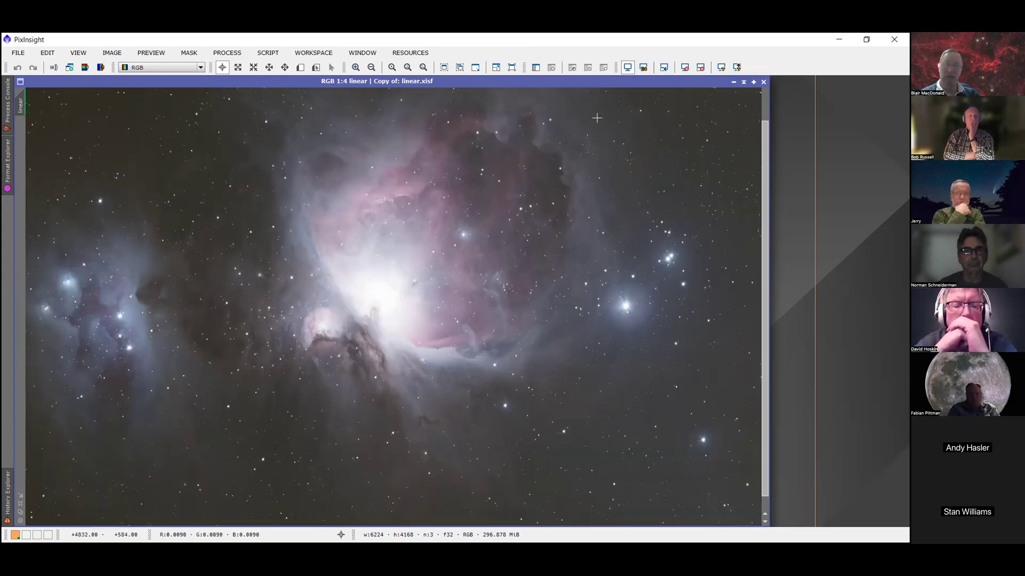
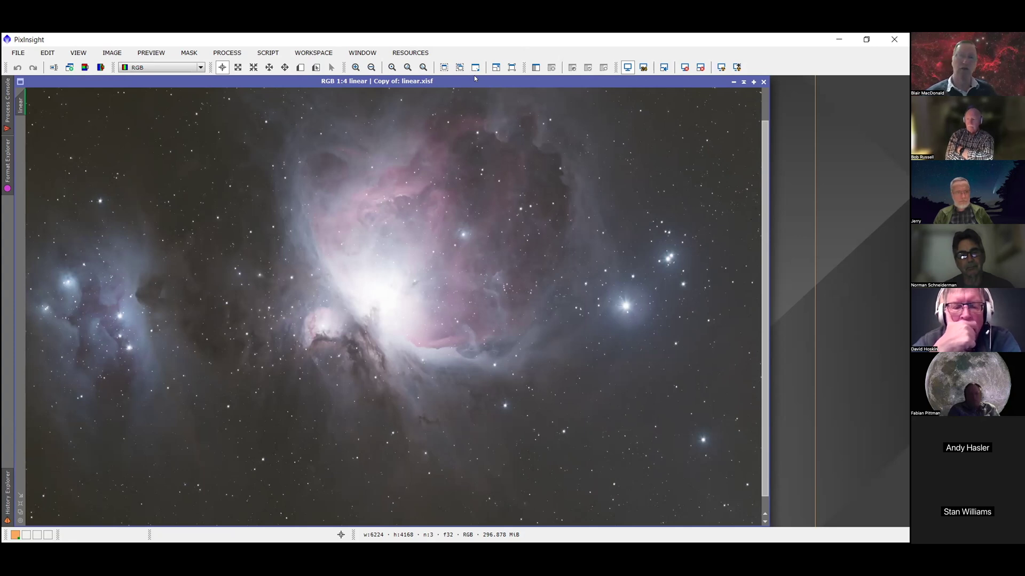
Review the process categories and the complete list of all available processes.
{"action": "left_click", "coordinate": [214, 53]}
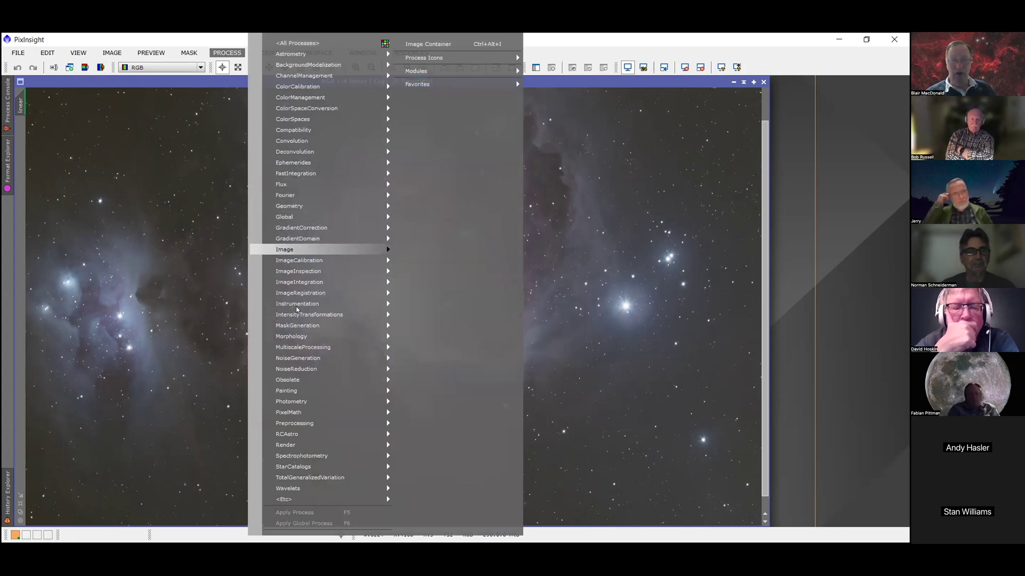
{"action": "mouse_move", "coordinate": [293, 315]}
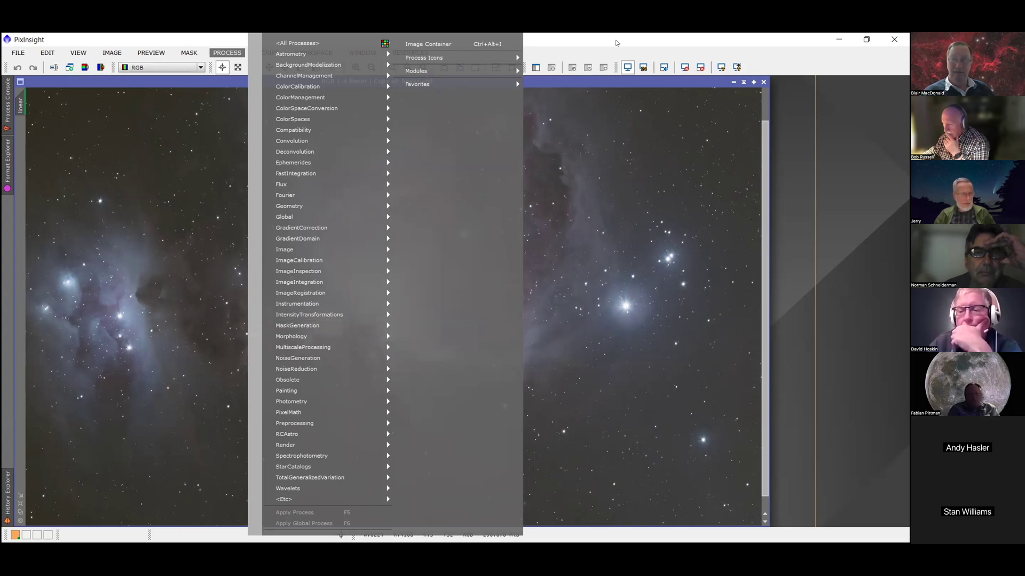
{"action": "left_click", "coordinate": [617, 40]}
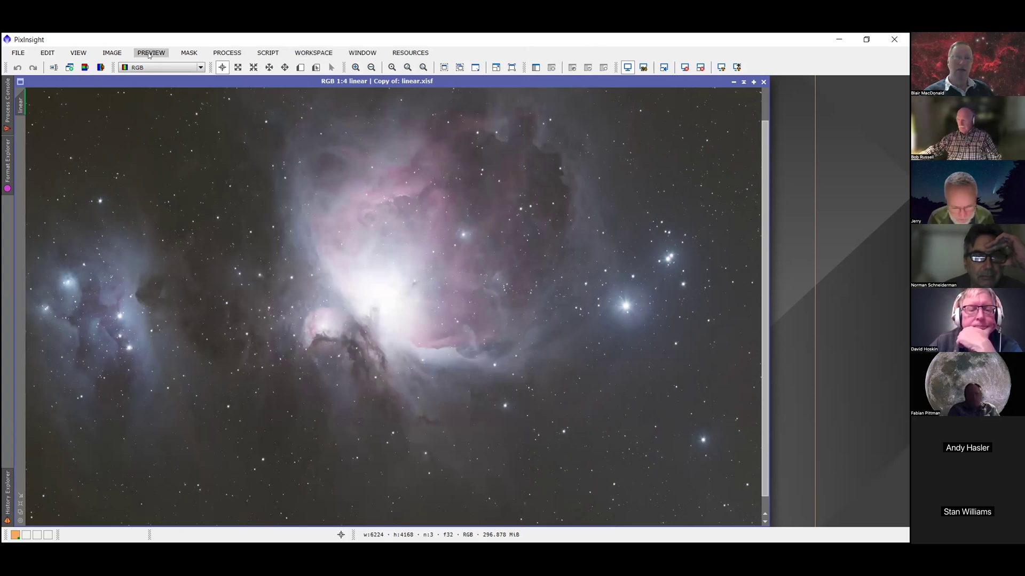
{"action": "left_click", "coordinate": [222, 52]}
{"action": "mouse_move", "coordinate": [320, 42]}
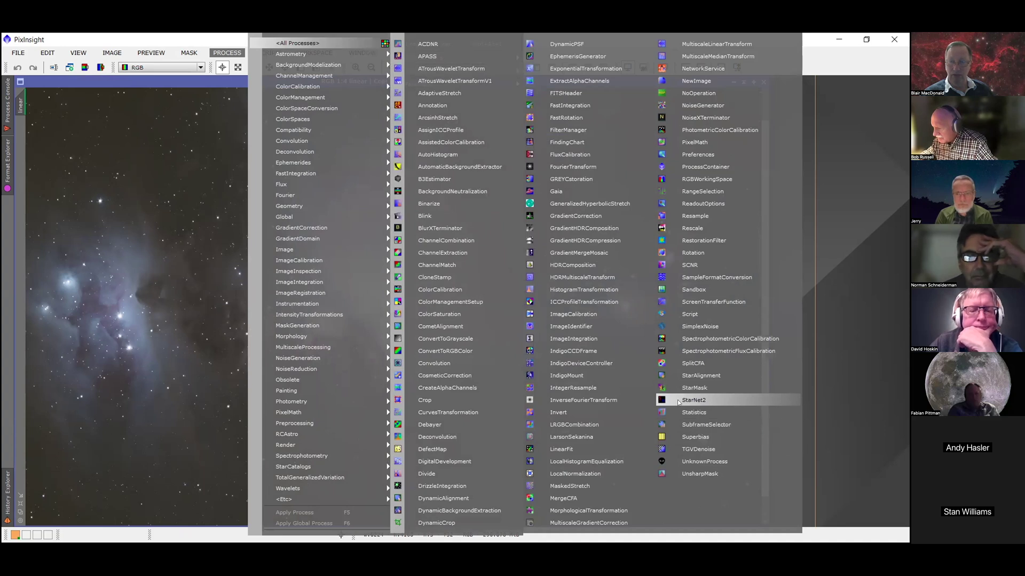
{"action": "left_click", "coordinate": [227, 41]}
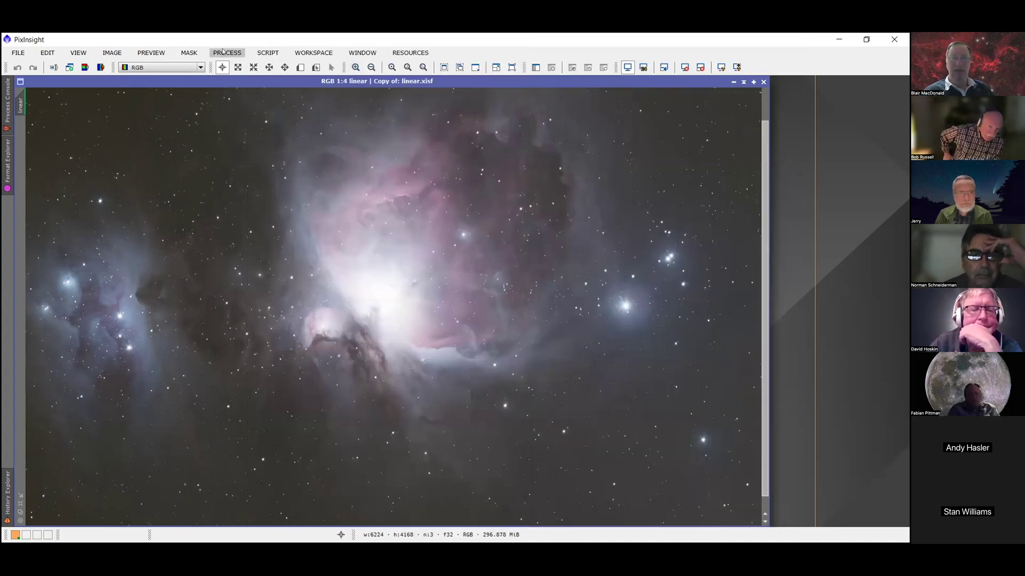
Open the SetiAstro FAME mask editor script on the linear image and set its preview zoom level to Fit to Preview.
{"action": "left_click", "coordinate": [267, 52]}
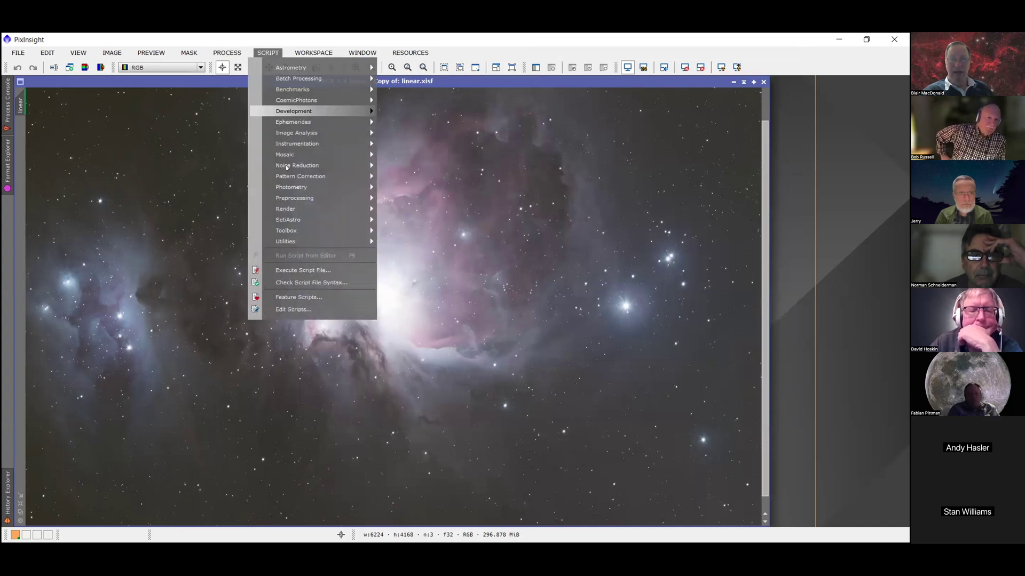
{"action": "mouse_move", "coordinate": [293, 220]}
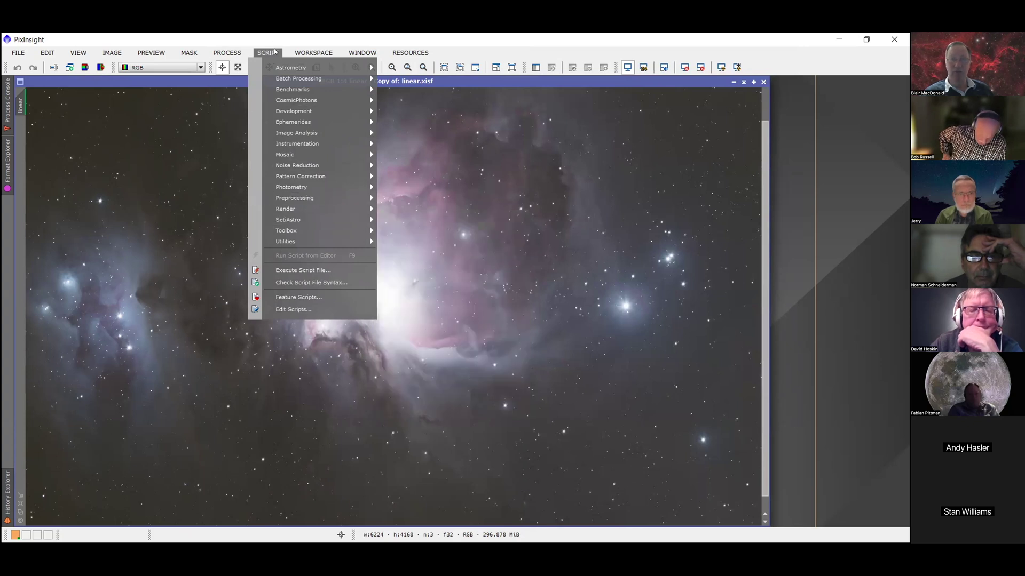
{"action": "mouse_move", "coordinate": [292, 156]}
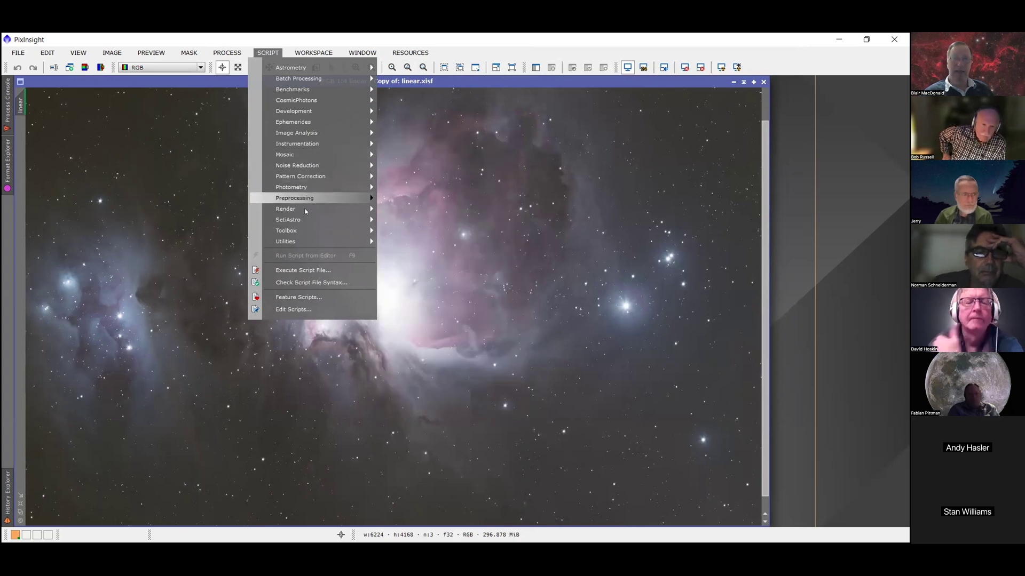
{"action": "mouse_move", "coordinate": [306, 221]}
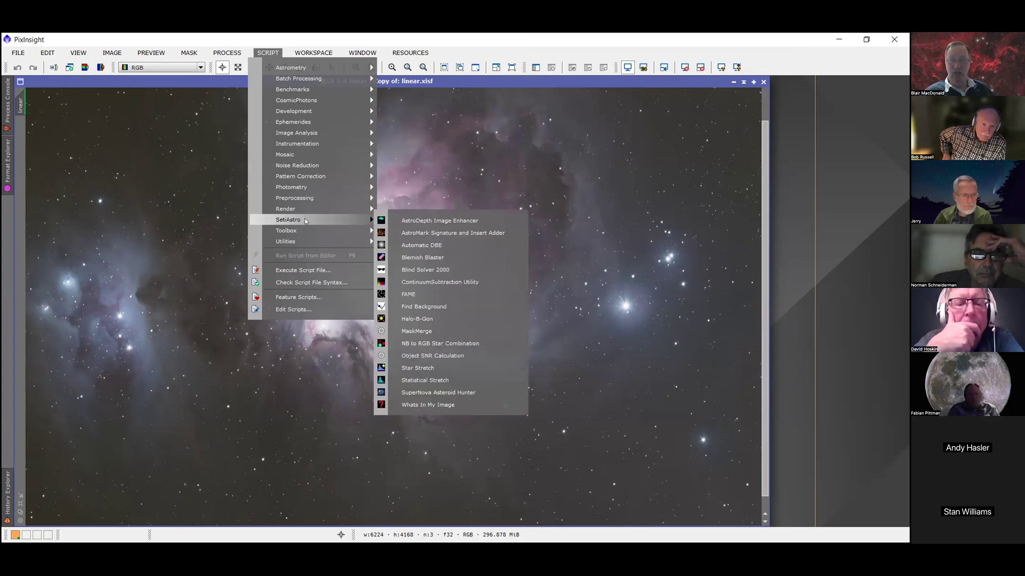
{"action": "left_click", "coordinate": [409, 294]}
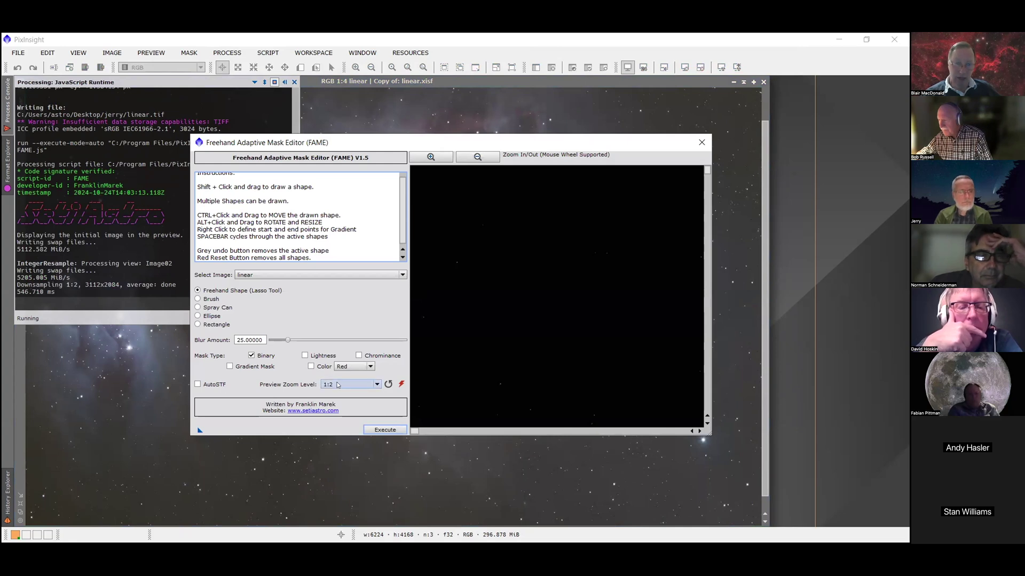
{"action": "left_click", "coordinate": [377, 385]}
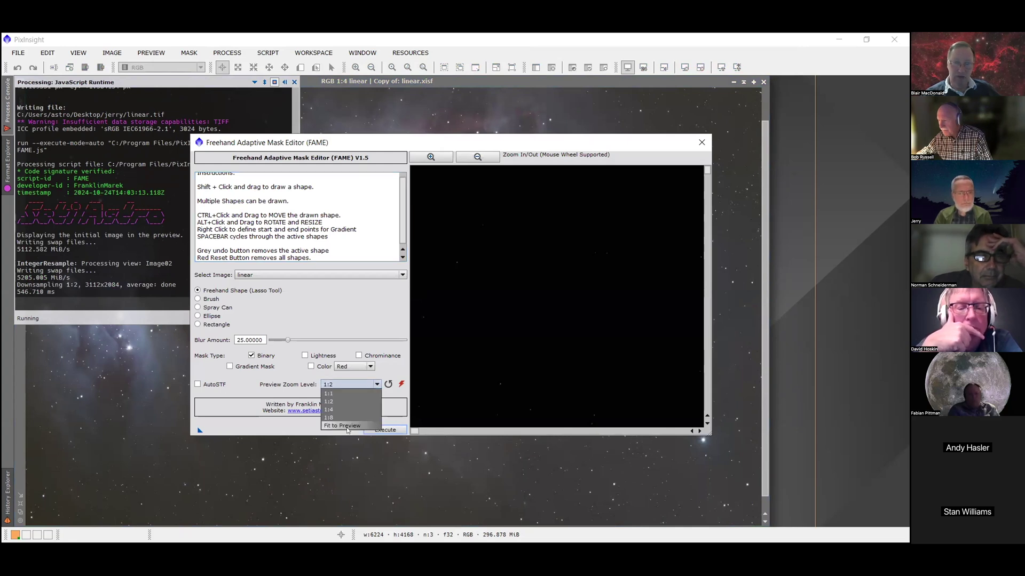
{"action": "left_click", "coordinate": [347, 426]}
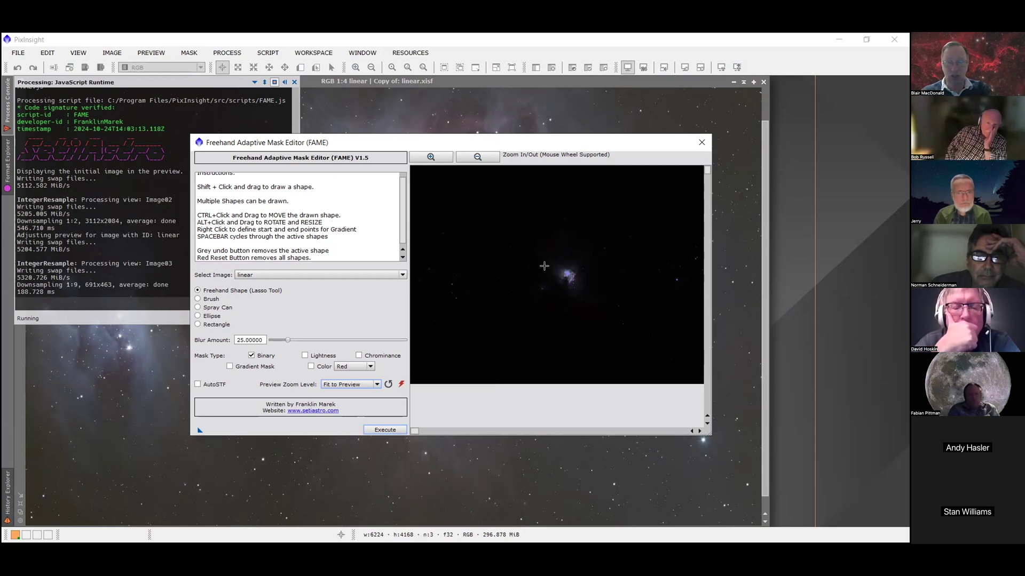
Lasso a freehand mask shape around the bright nebula core, and close FAME and the process console without creating the mask.
{"action": "mouse_move", "coordinate": [553, 271]}
{"action": "left_mouse_down", "text": "shift"}
{"action": "mouse_move", "coordinate": [560, 284]}
{"action": "mouse_move", "coordinate": [582, 282]}
{"action": "mouse_move", "coordinate": [541, 260]}
{"action": "mouse_move", "coordinate": [548, 266]}
{"action": "left_mouse_up", "text": "shift"}
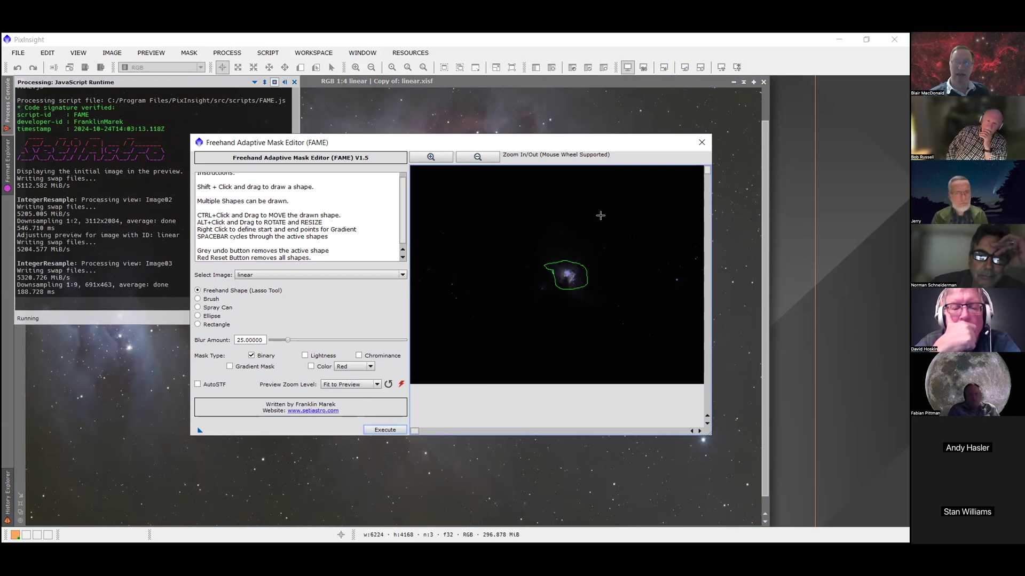
{"action": "left_click", "coordinate": [702, 141]}
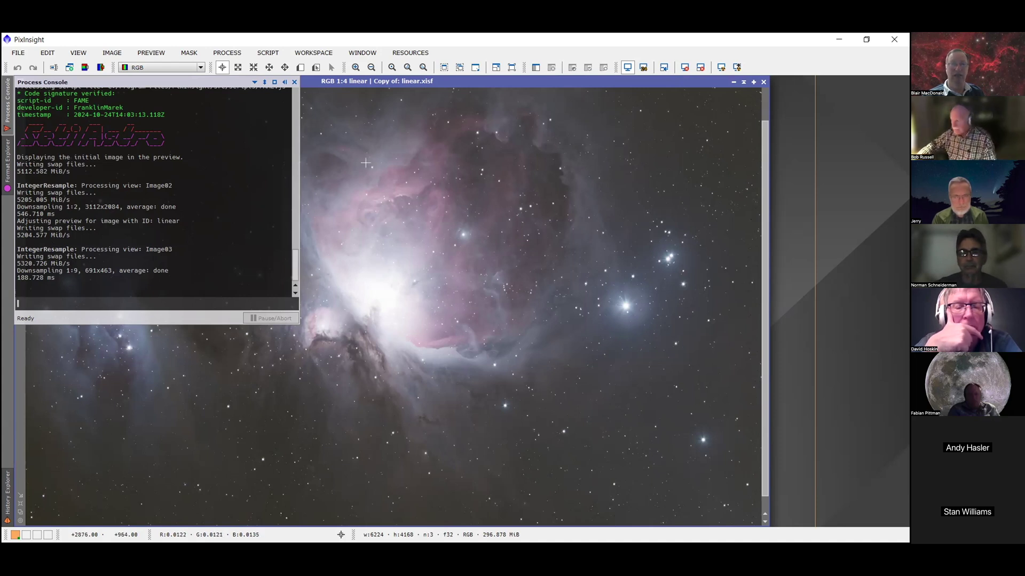
{"action": "left_click", "coordinate": [294, 81]}
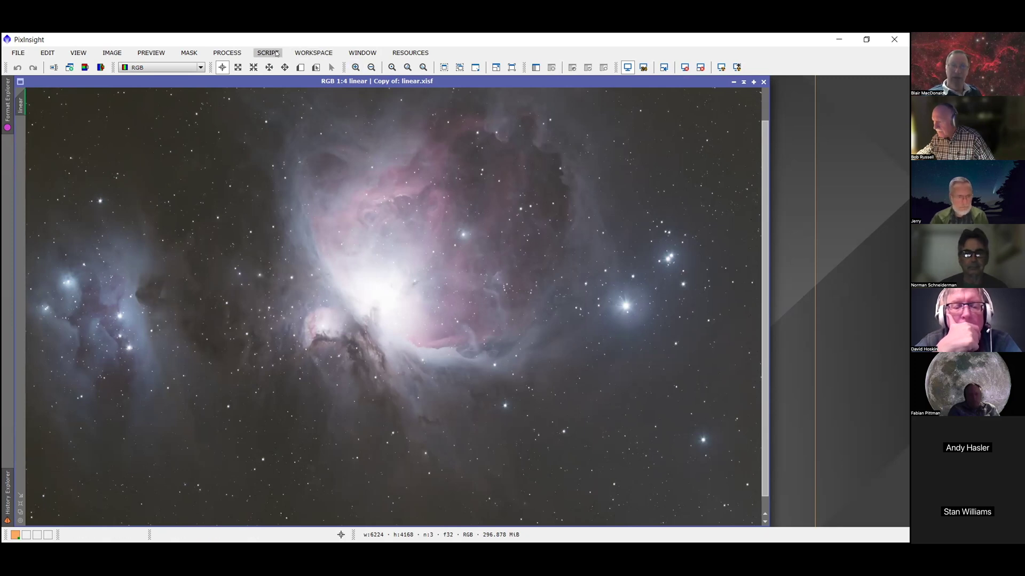
Open MultiscaleLinearTransform from the multiscale processes and place its window over the Orion image.
{"action": "left_click", "coordinate": [227, 53]}
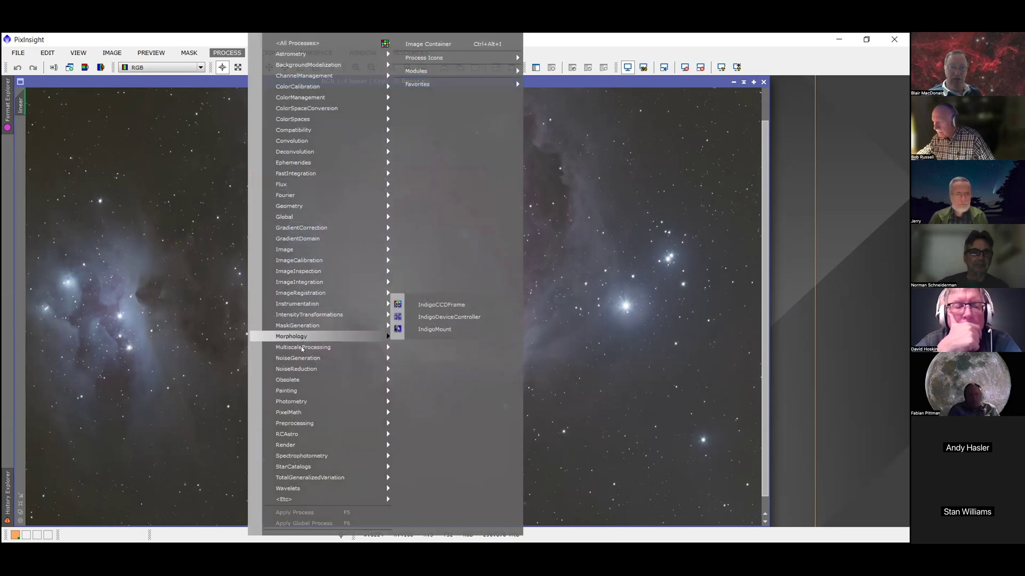
{"action": "mouse_move", "coordinate": [308, 349]}
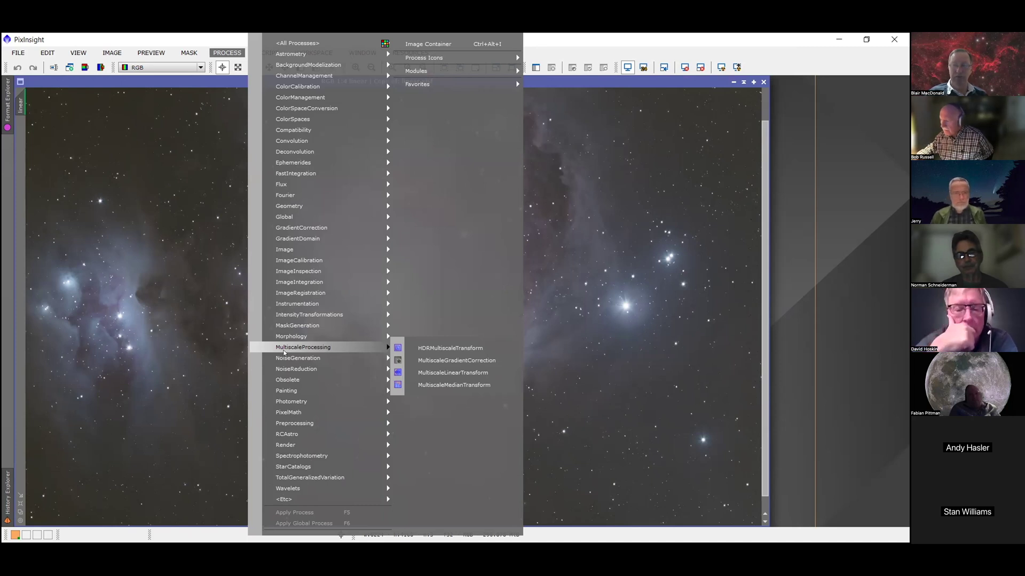
{"action": "left_click", "coordinate": [429, 373]}
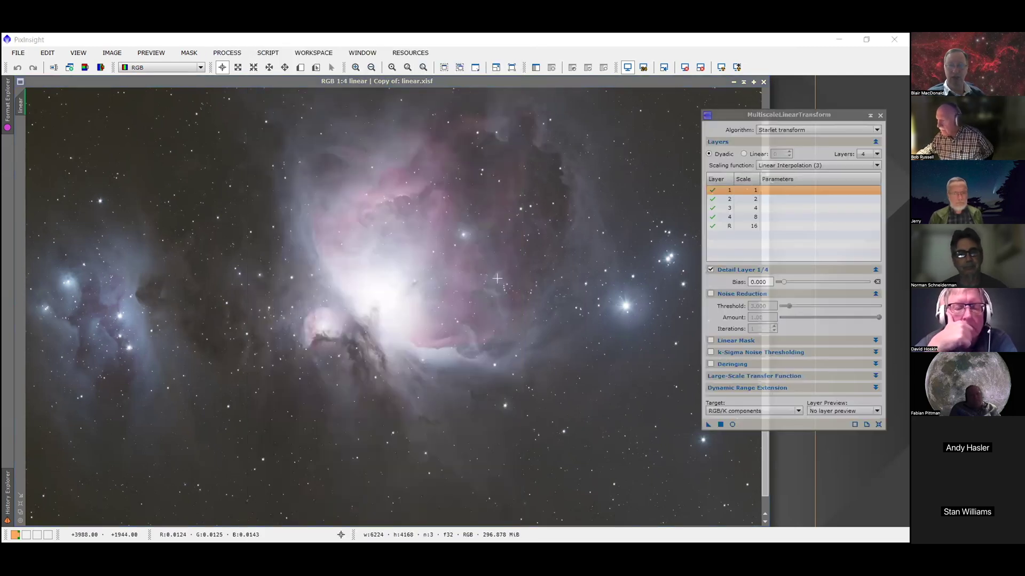
{"action": "left_click", "coordinate": [725, 116]}
{"action": "left_click_drag", "start_coordinate": [583, 113], "coordinate": [581, 111]}
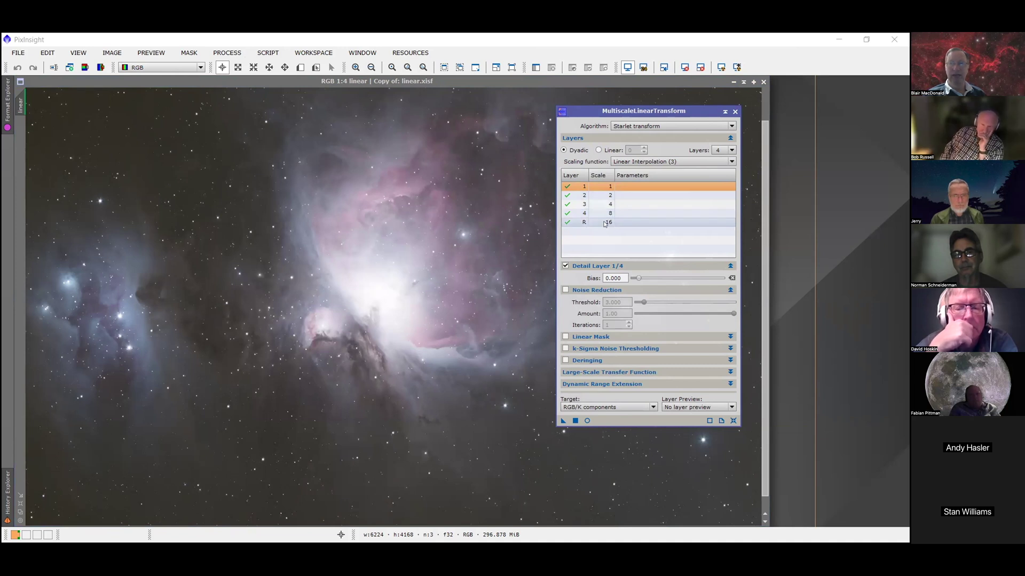
View the available layer counts, switch Deringing on and off to show its settings, and close MultiscaleLinearTransform without applying it.
{"action": "left_click", "coordinate": [731, 150]}
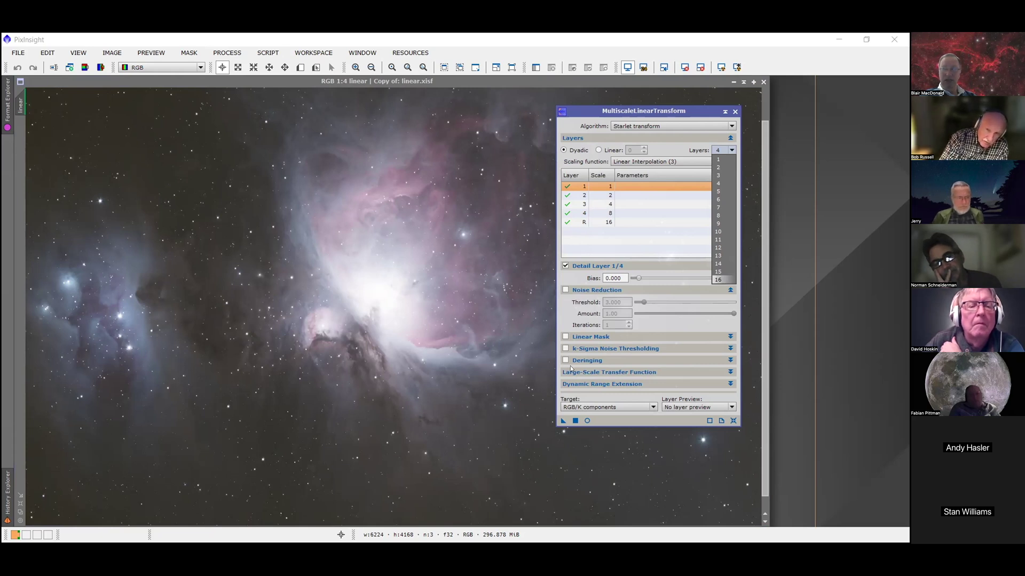
{"action": "left_click", "coordinate": [565, 360]}
{"action": "left_click", "coordinate": [729, 361]}
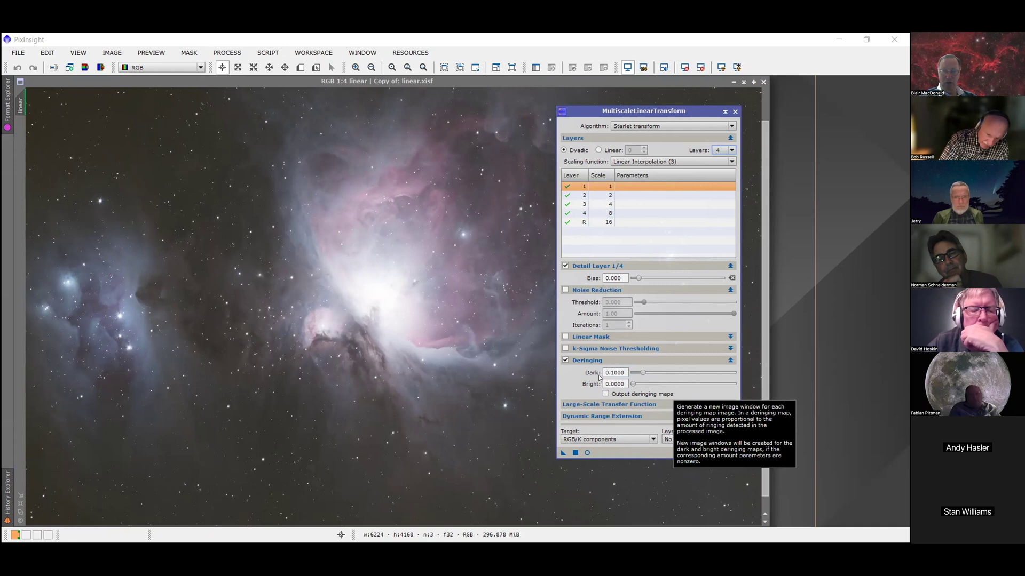
{"action": "left_click", "coordinate": [566, 361]}
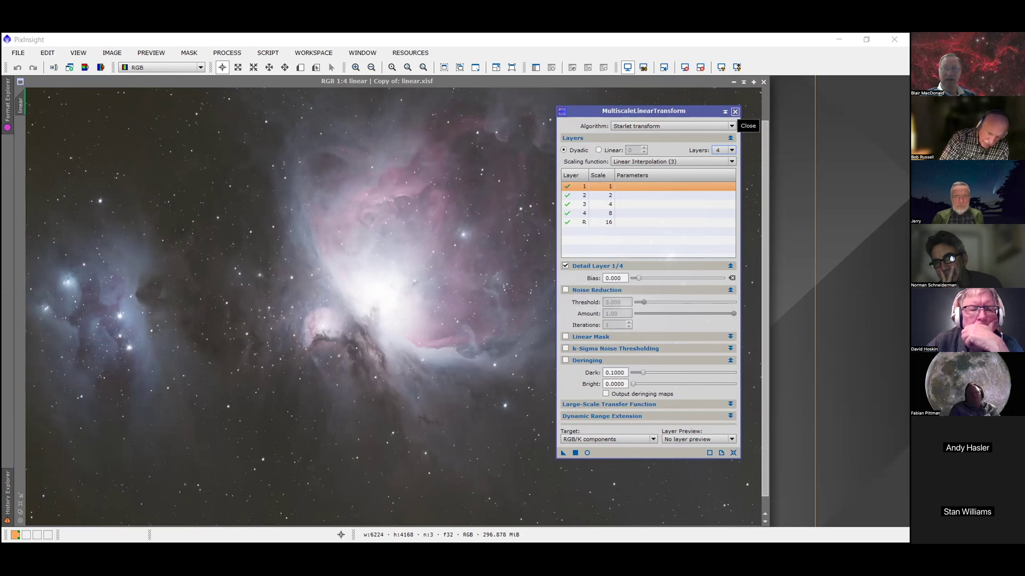
{"action": "left_click", "coordinate": [735, 112]}
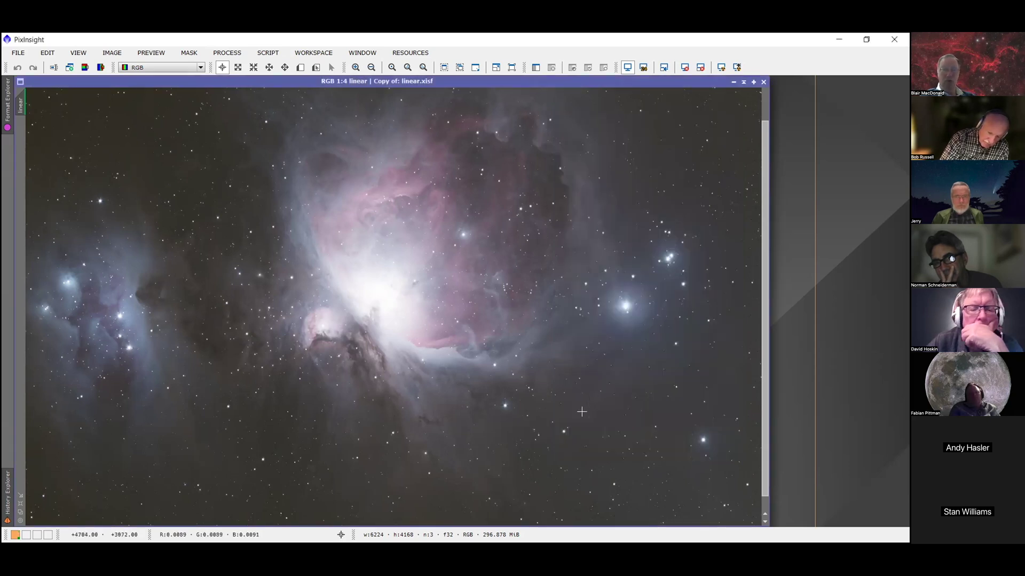
Review the noise reduction processes, and open PixelMath with its Destination settings expanded.
{"action": "left_click", "coordinate": [229, 52]}
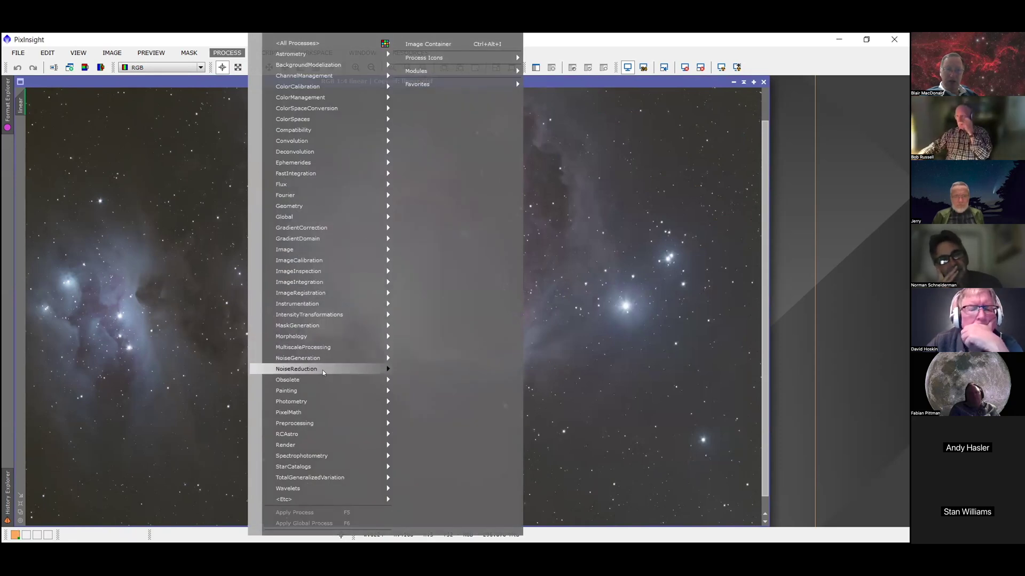
{"action": "mouse_move", "coordinate": [329, 369]}
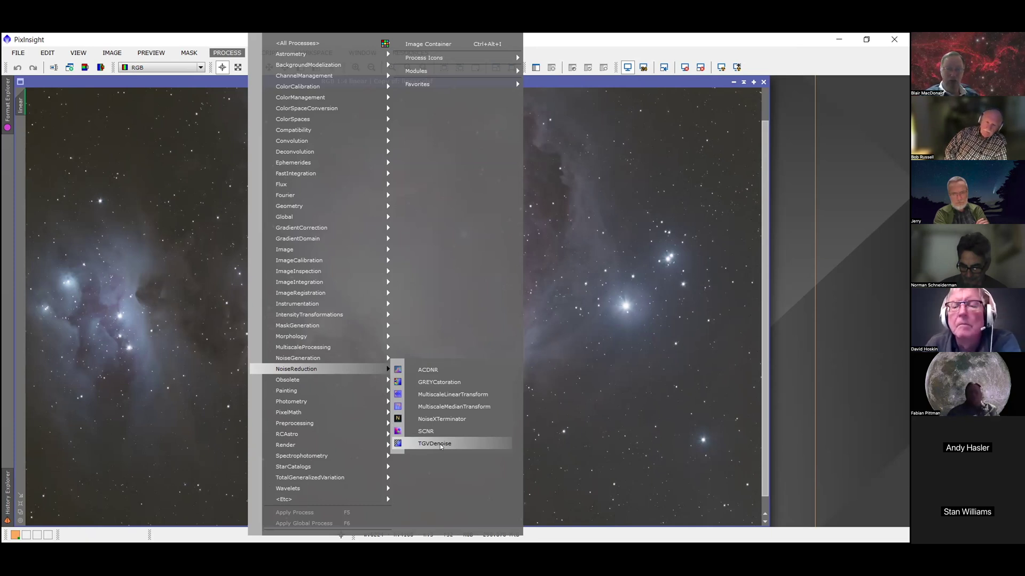
{"action": "mouse_move", "coordinate": [312, 384]}
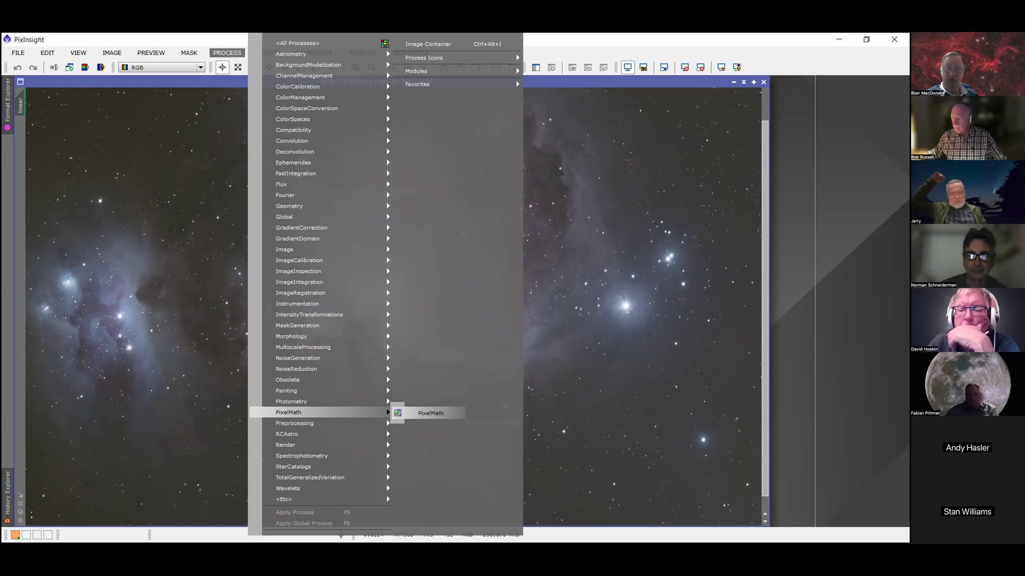
{"action": "left_click", "coordinate": [430, 413]}
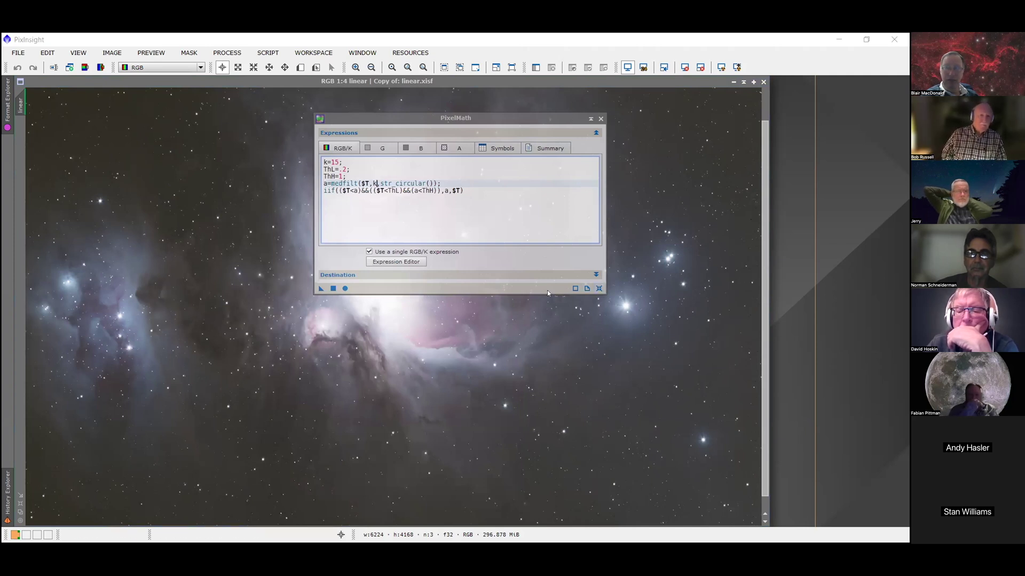
{"action": "left_click", "coordinate": [594, 270]}
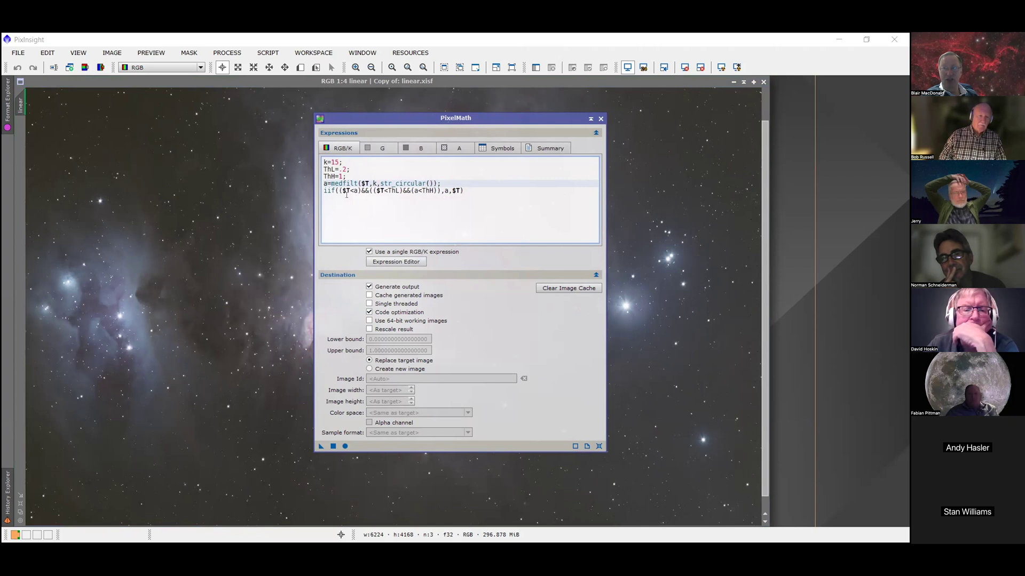
Disable the single RGB/K expression to view the separate green, blue and red channel expressions, and enable it again.
{"action": "left_click", "coordinate": [369, 252]}
{"action": "left_click", "coordinate": [375, 150]}
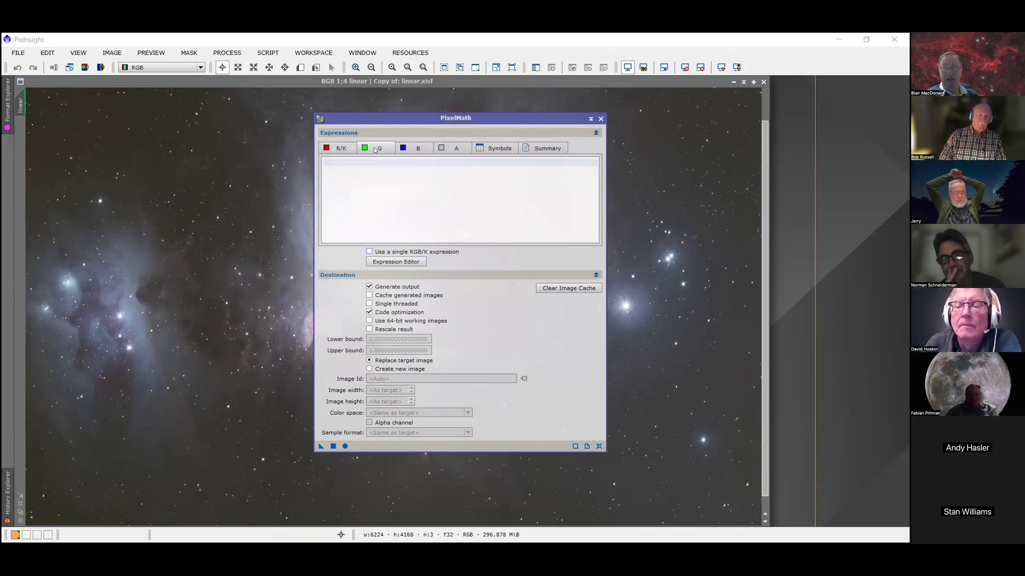
{"action": "left_click", "coordinate": [406, 150]}
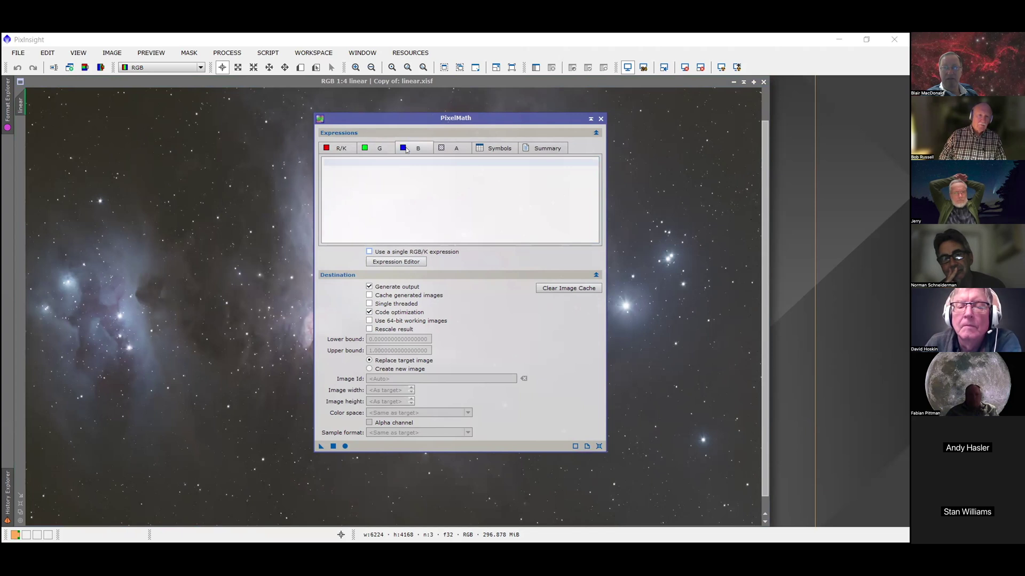
{"action": "left_click", "coordinate": [339, 149]}
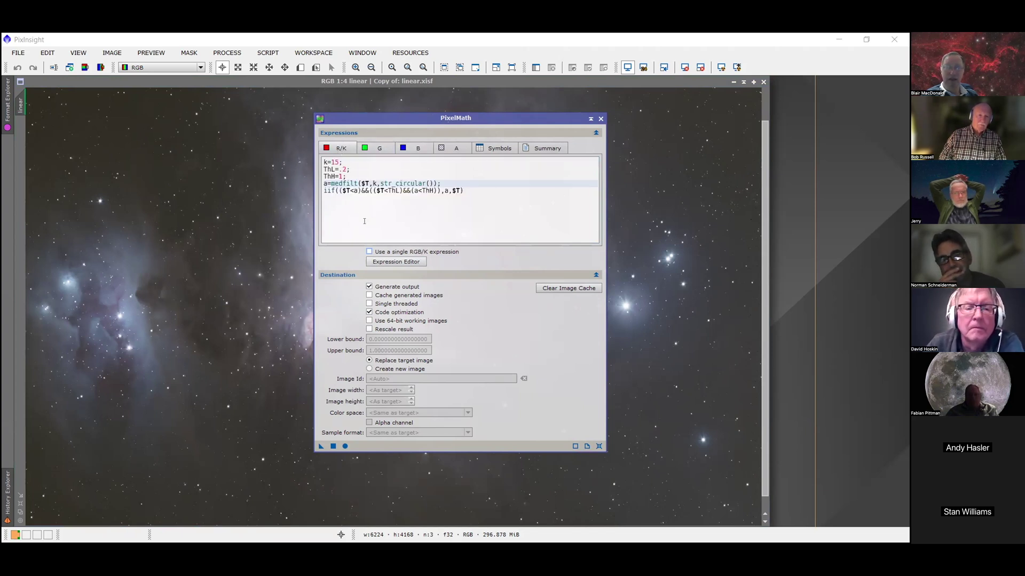
{"action": "left_click", "coordinate": [369, 252]}
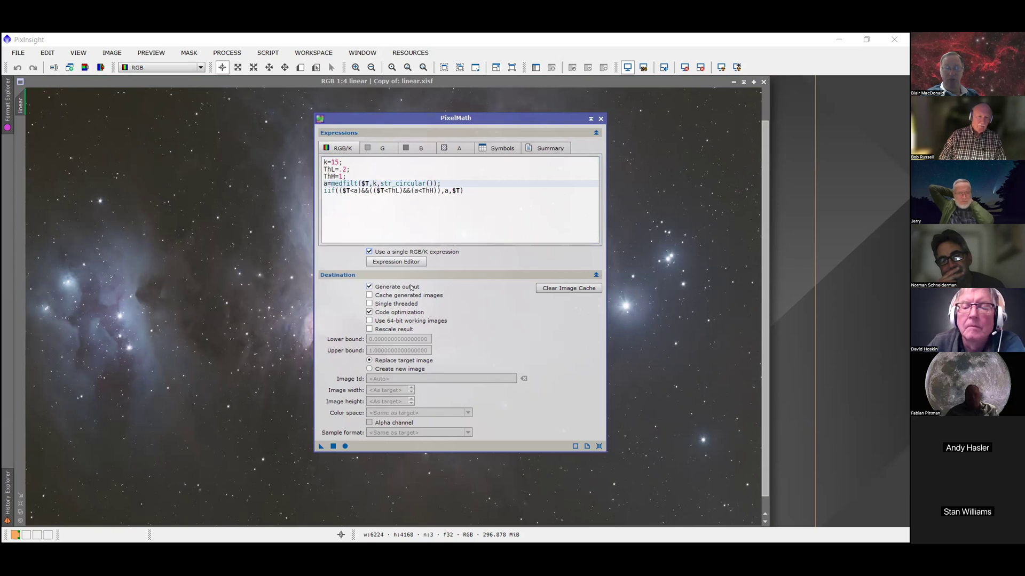
Examine PixelMath's output and rescaling options, and shift its window slightly over the image.
{"action": "mouse_move", "coordinate": [410, 288]}
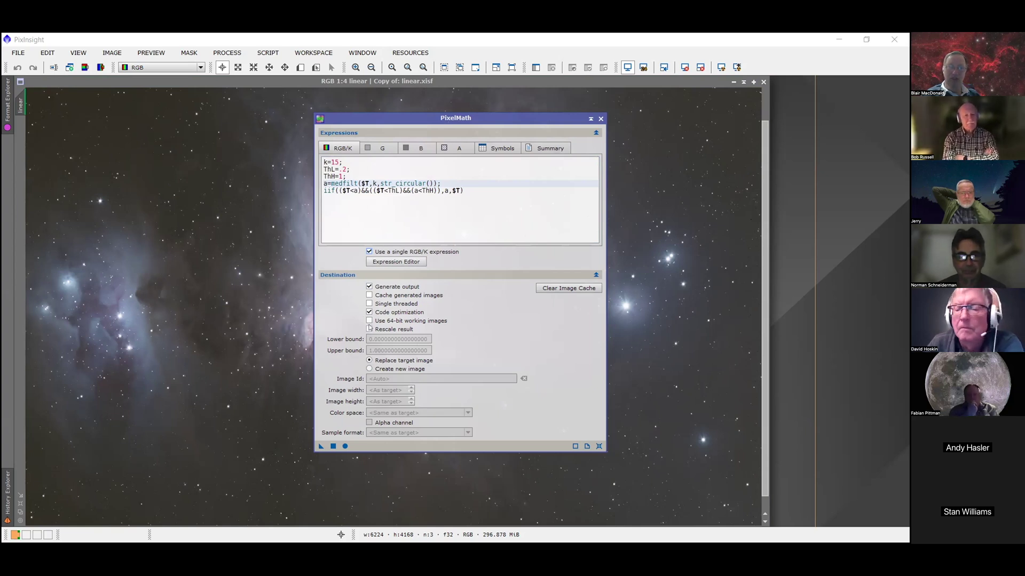
{"action": "mouse_move", "coordinate": [369, 327]}
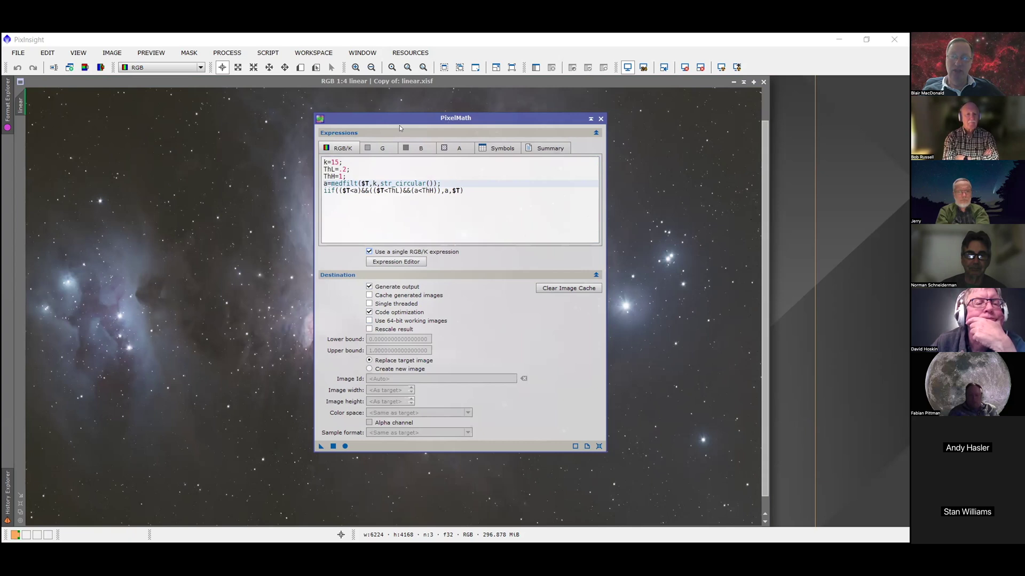
{"action": "left_click_drag", "start_coordinate": [400, 127], "coordinate": [419, 133]}
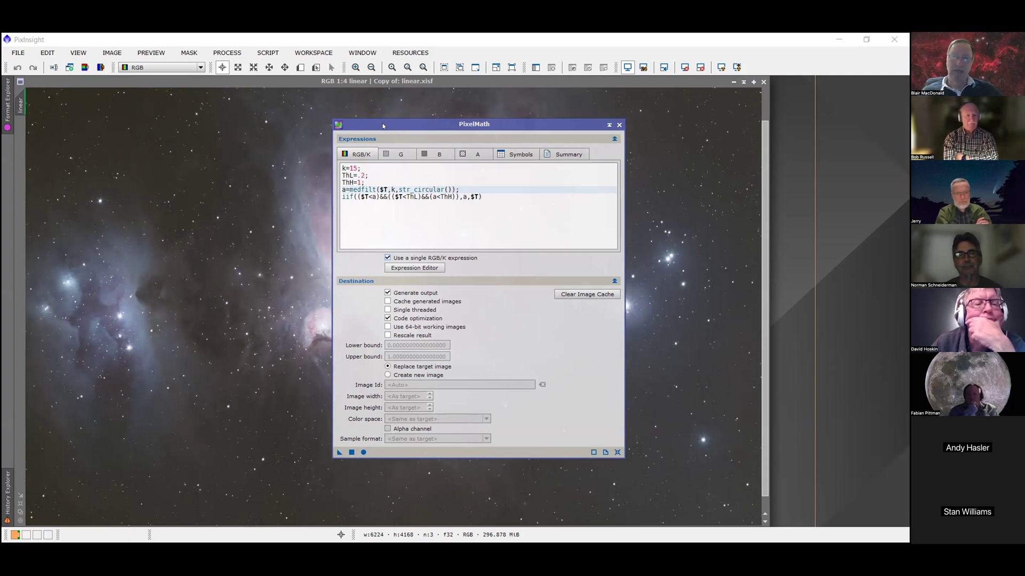
Move the PixelMath window clear of the nebula core and examine its Rescale result and Create new image options.
{"action": "left_click_drag", "start_coordinate": [488, 125], "coordinate": [593, 127]}
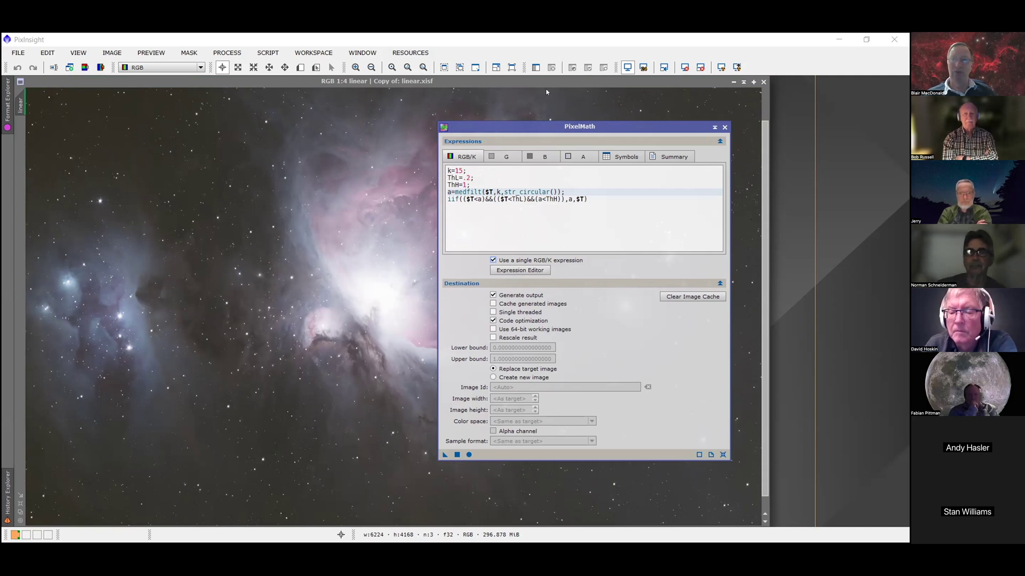
{"action": "left_click_drag", "start_coordinate": [554, 127], "coordinate": [546, 92]}
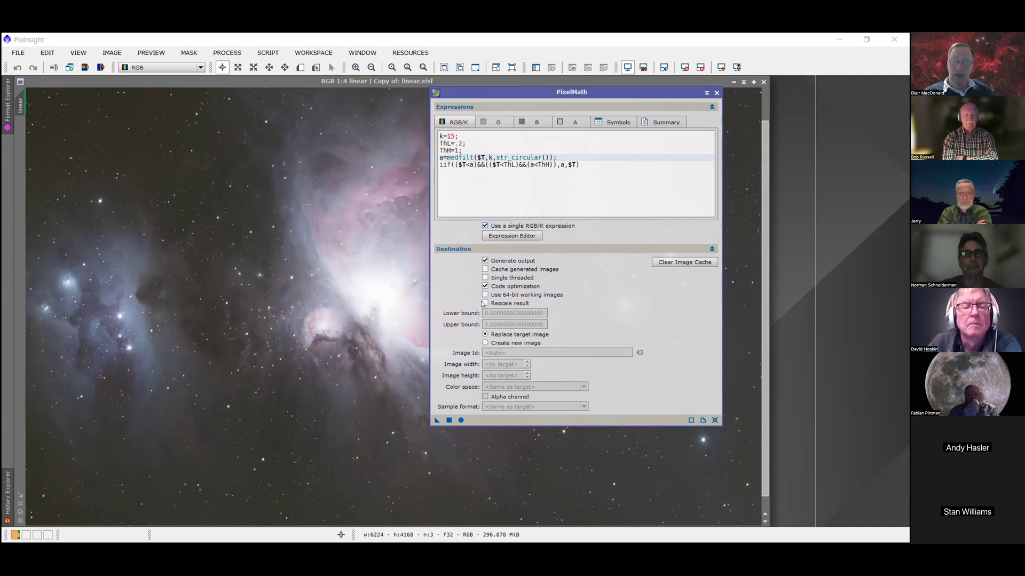
{"action": "mouse_move", "coordinate": [482, 303]}
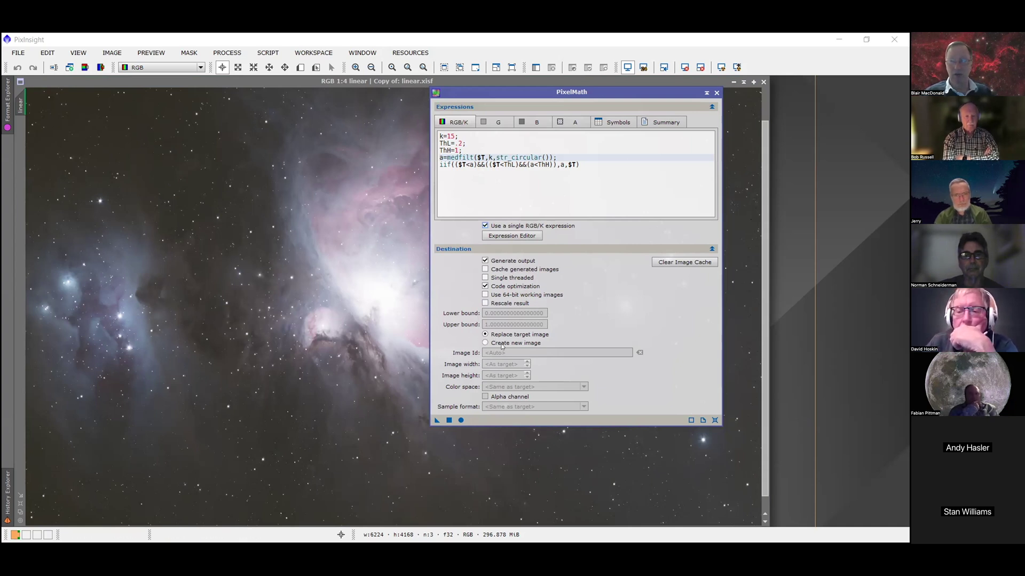
{"action": "mouse_move", "coordinate": [507, 344]}
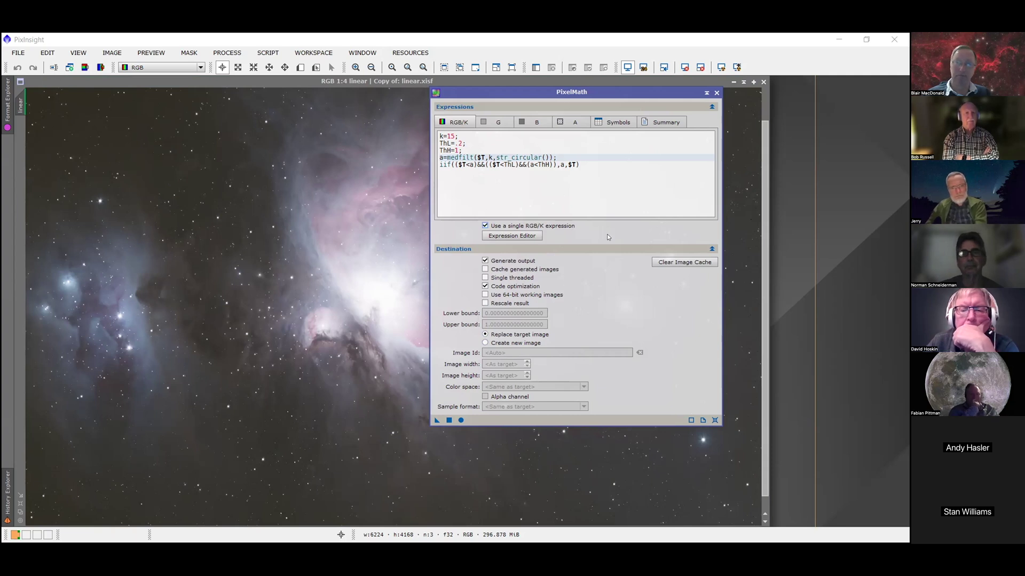
Open PixelMath's Expression Editor, shift it over the image, and expand the Functions group of its syntax list.
{"action": "left_click", "coordinate": [512, 236]}
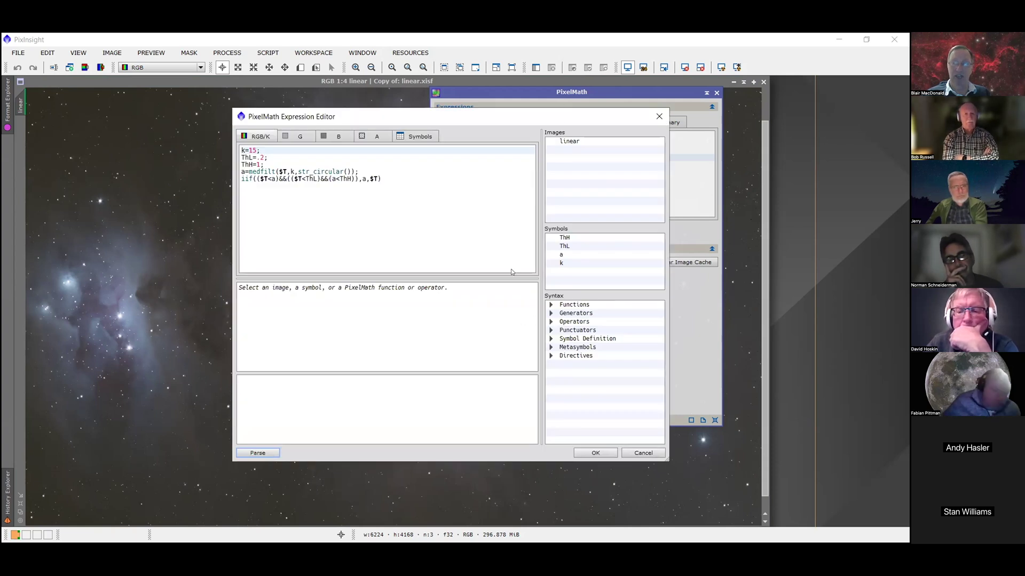
{"action": "left_click_drag", "start_coordinate": [562, 119], "coordinate": [522, 114]}
{"action": "left_click", "coordinate": [505, 301]}
{"action": "left_click", "coordinate": [510, 300]}
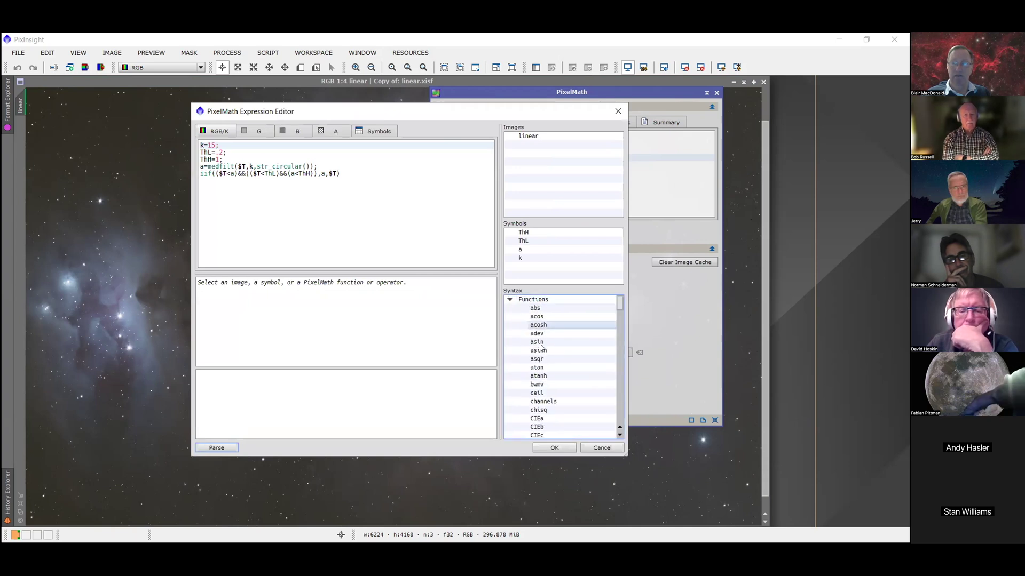
Examine the full list of PixelMath functions, from abs through the op_ blending functions to yperp2line.
{"action": "scroll", "coordinate": [542, 347], "scroll_direction": "down", "scroll_amount": 1}
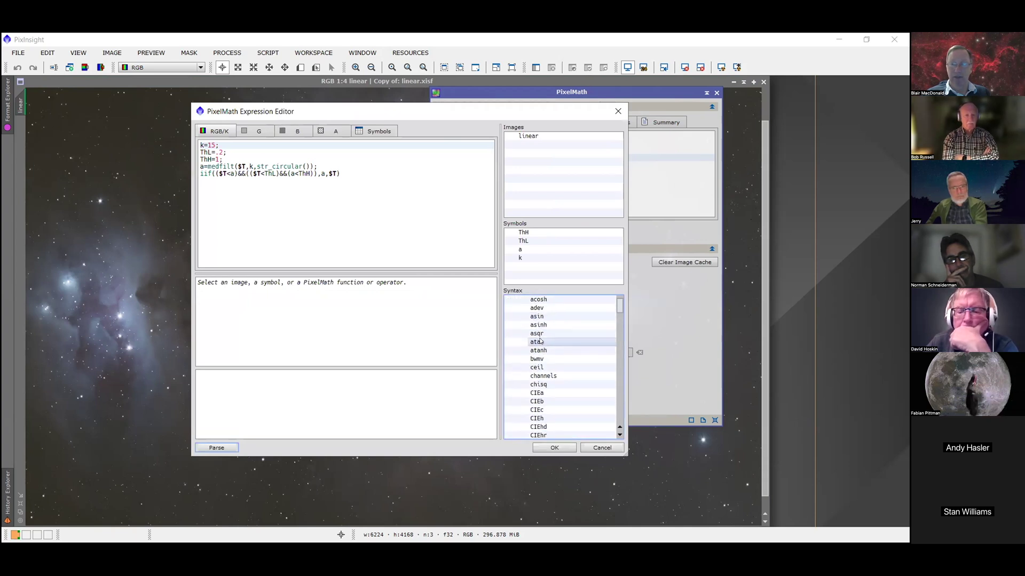
{"action": "scroll", "coordinate": [540, 341], "scroll_direction": "down", "scroll_amount": 3}
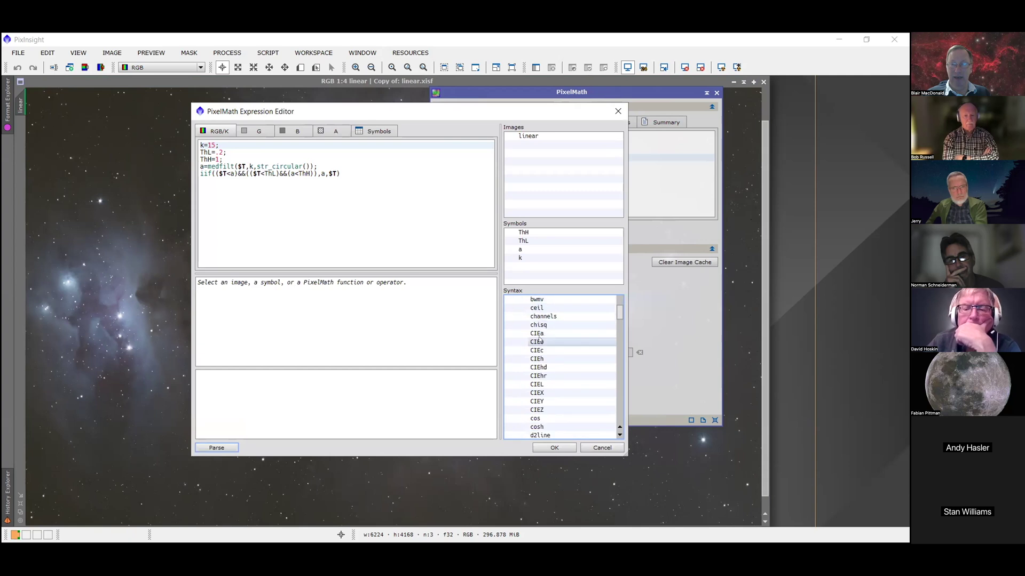
{"action": "scroll", "coordinate": [546, 408], "scroll_direction": "down", "scroll_amount": 2}
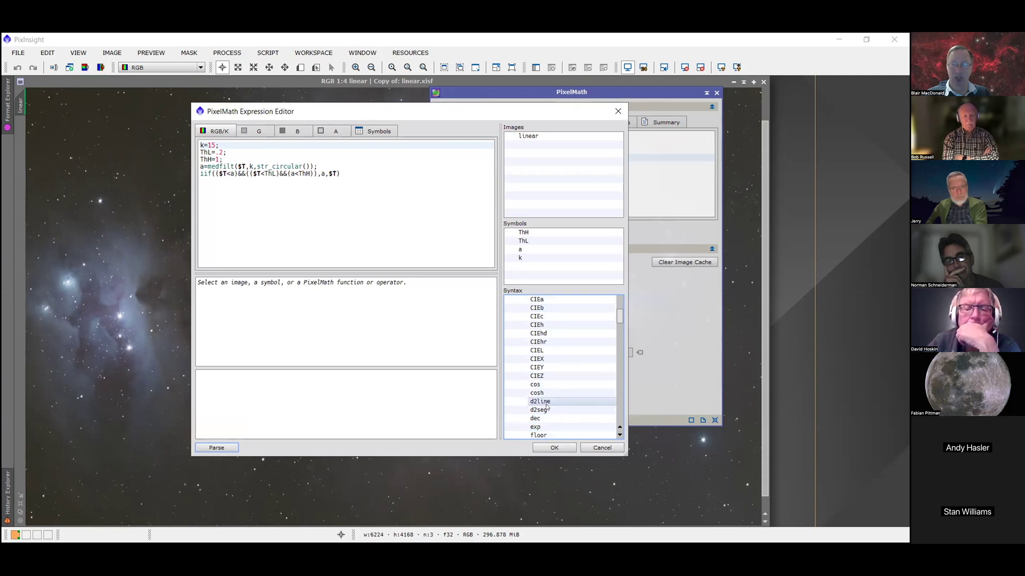
{"action": "scroll", "coordinate": [555, 411], "scroll_direction": "down", "scroll_amount": 1}
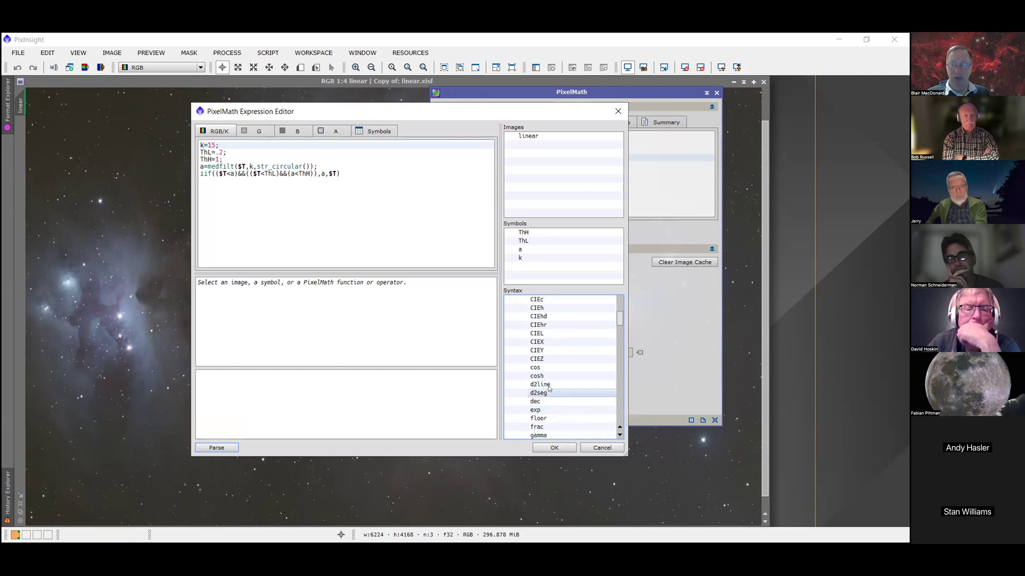
{"action": "scroll", "coordinate": [546, 398], "scroll_direction": "down", "scroll_amount": 1}
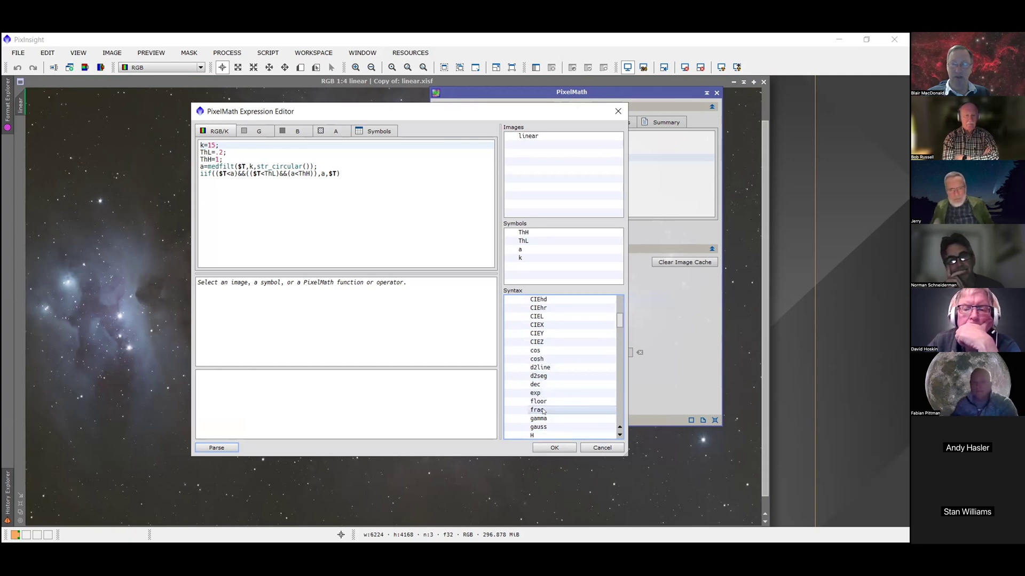
{"action": "scroll", "coordinate": [552, 418], "scroll_direction": "down", "scroll_amount": 3}
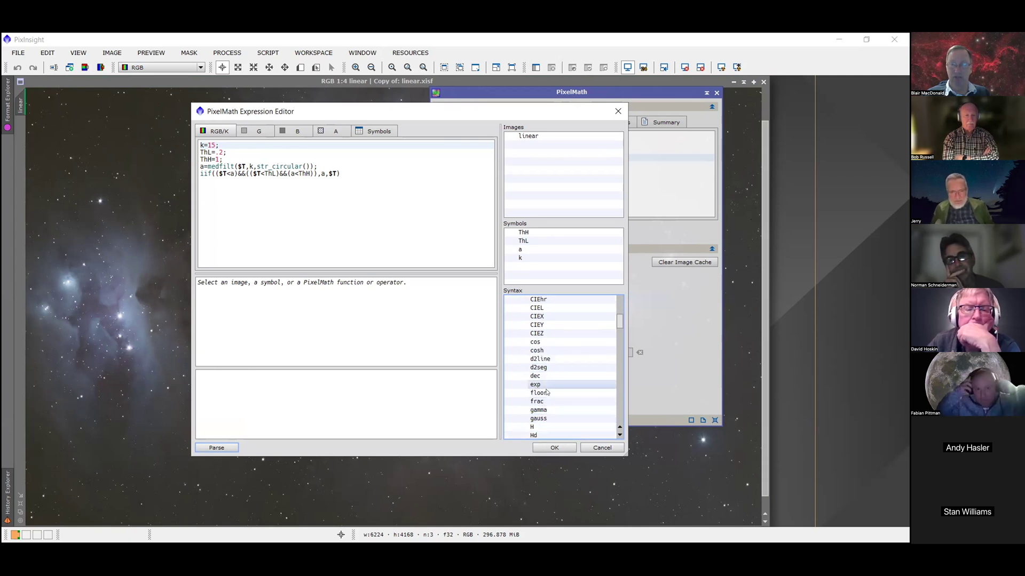
{"action": "scroll", "coordinate": [547, 392], "scroll_direction": "down", "scroll_amount": 3}
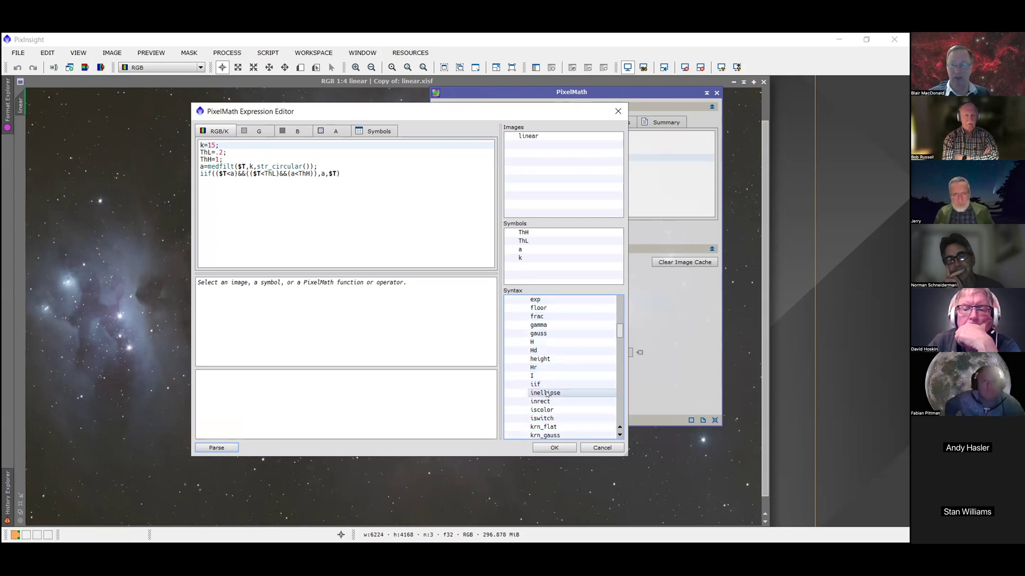
{"action": "scroll", "coordinate": [547, 392], "scroll_direction": "down", "scroll_amount": 3}
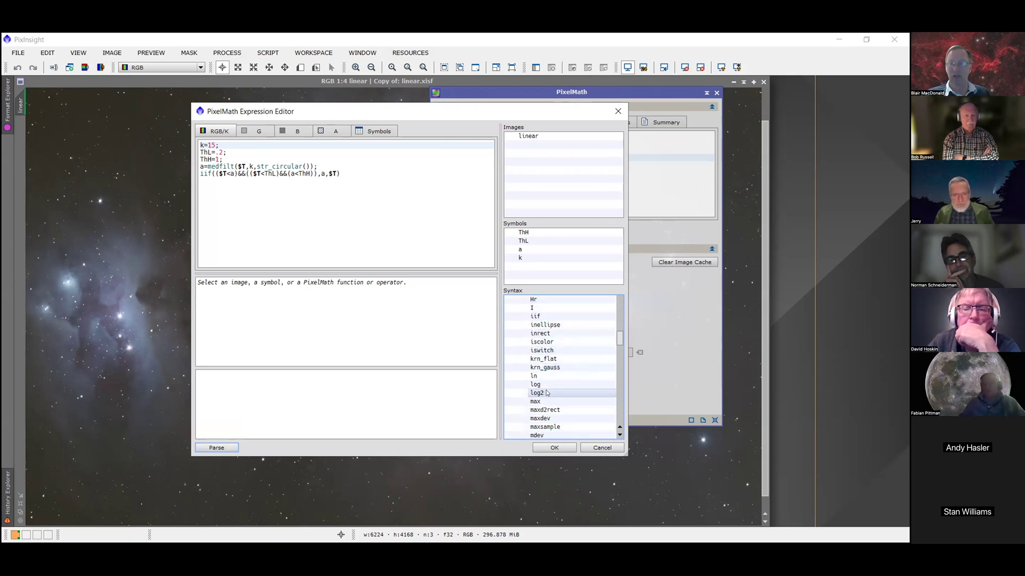
{"action": "scroll", "coordinate": [547, 393], "scroll_direction": "down", "scroll_amount": 1}
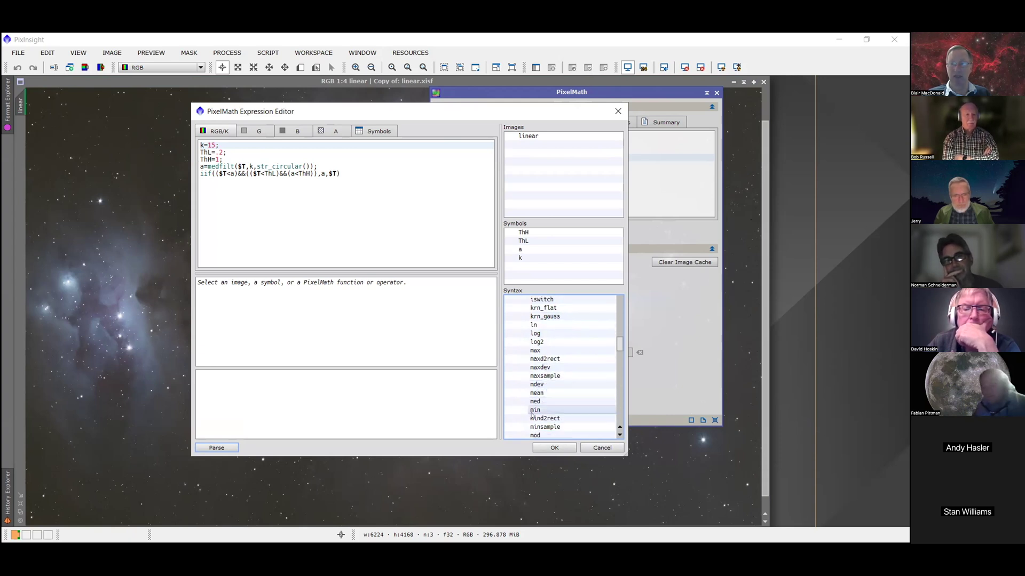
{"action": "scroll", "coordinate": [557, 422], "scroll_direction": "down", "scroll_amount": 2}
{"action": "scroll", "coordinate": [559, 422], "scroll_direction": "down", "scroll_amount": 4}
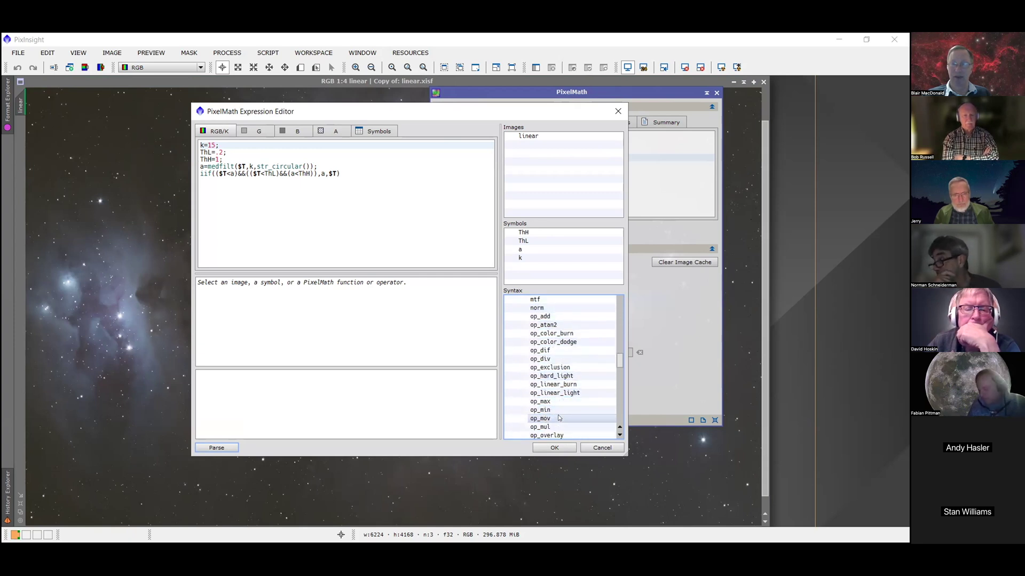
{"action": "scroll", "coordinate": [559, 418], "scroll_direction": "down", "scroll_amount": 6}
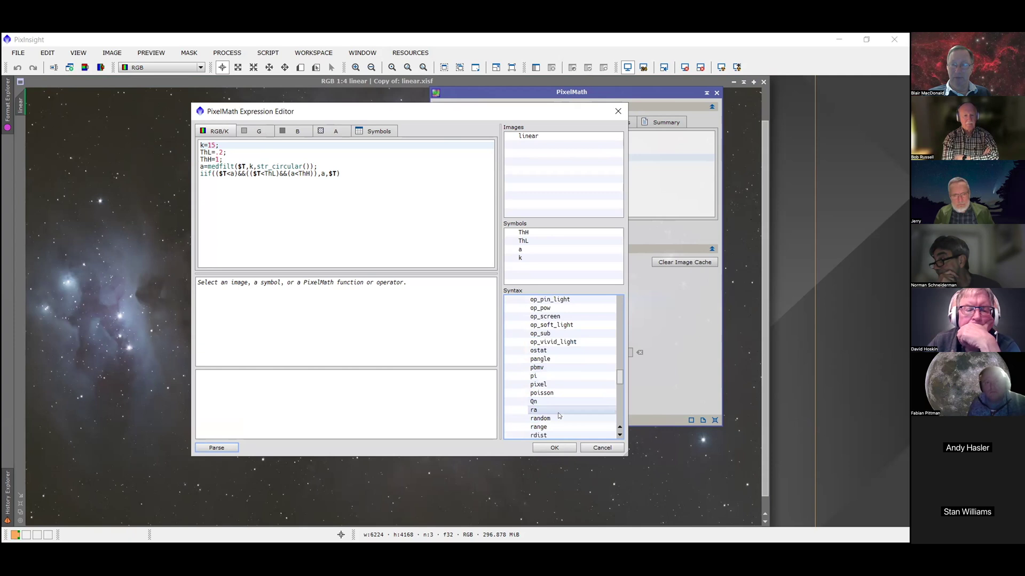
{"action": "scroll", "coordinate": [558, 413], "scroll_direction": "down", "scroll_amount": 10}
{"action": "scroll", "coordinate": [558, 415], "scroll_direction": "down", "scroll_amount": 5}
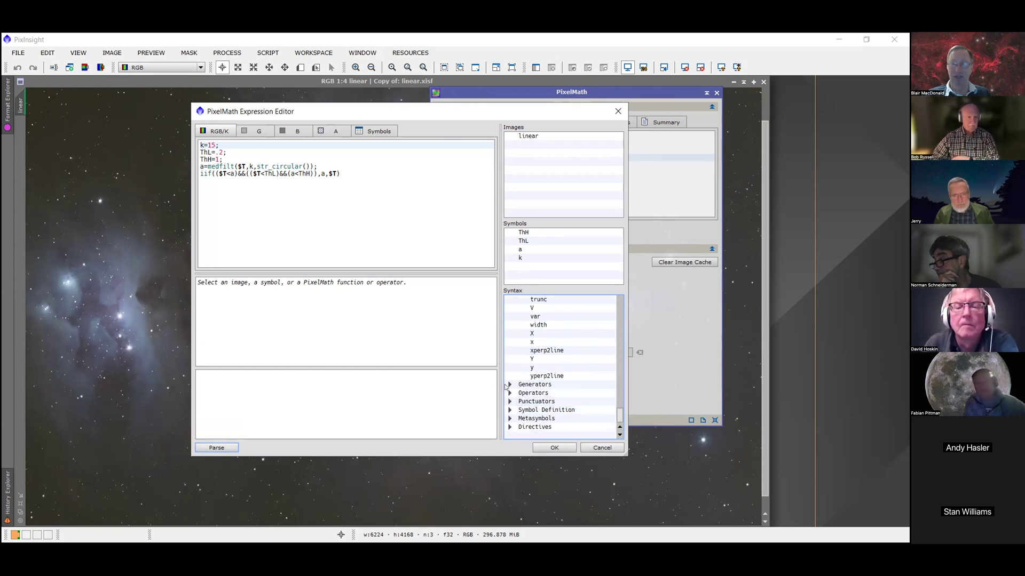
Expand the Generators group in the syntax list and review its entries from bconv to vmirror.
{"action": "left_click", "coordinate": [510, 385]}
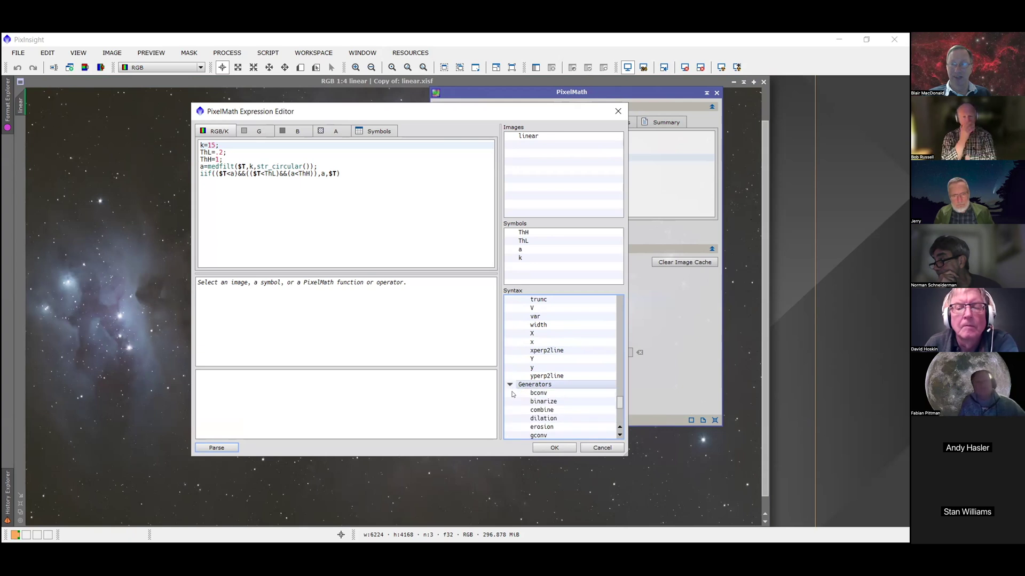
{"action": "scroll", "coordinate": [532, 410], "scroll_direction": "down", "scroll_amount": 1}
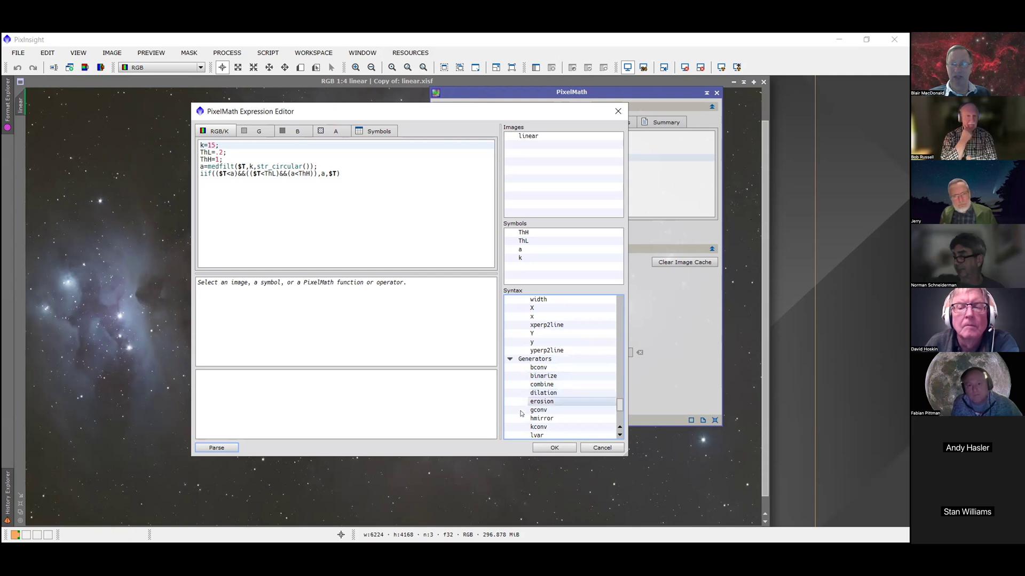
{"action": "scroll", "coordinate": [527, 403], "scroll_direction": "down", "scroll_amount": 3}
{"action": "scroll", "coordinate": [526, 408], "scroll_direction": "down", "scroll_amount": 2}
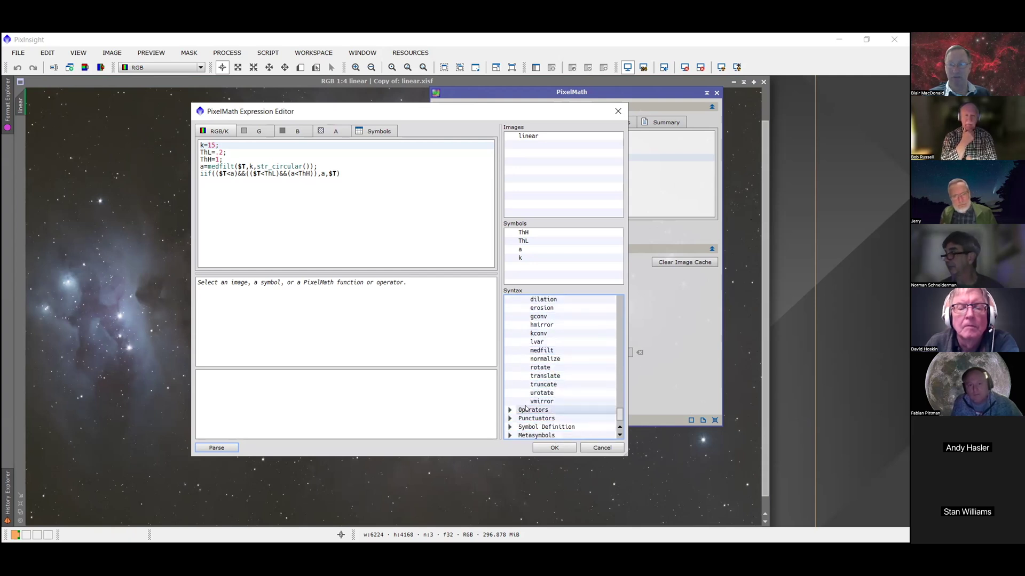
Expand the Operators group, review its symbols, and leave the Expression Editor without changing the expression.
{"action": "left_click", "coordinate": [510, 402]}
{"action": "scroll", "coordinate": [521, 402], "scroll_direction": "down", "scroll_amount": 2}
{"action": "scroll", "coordinate": [522, 401], "scroll_direction": "down", "scroll_amount": 4}
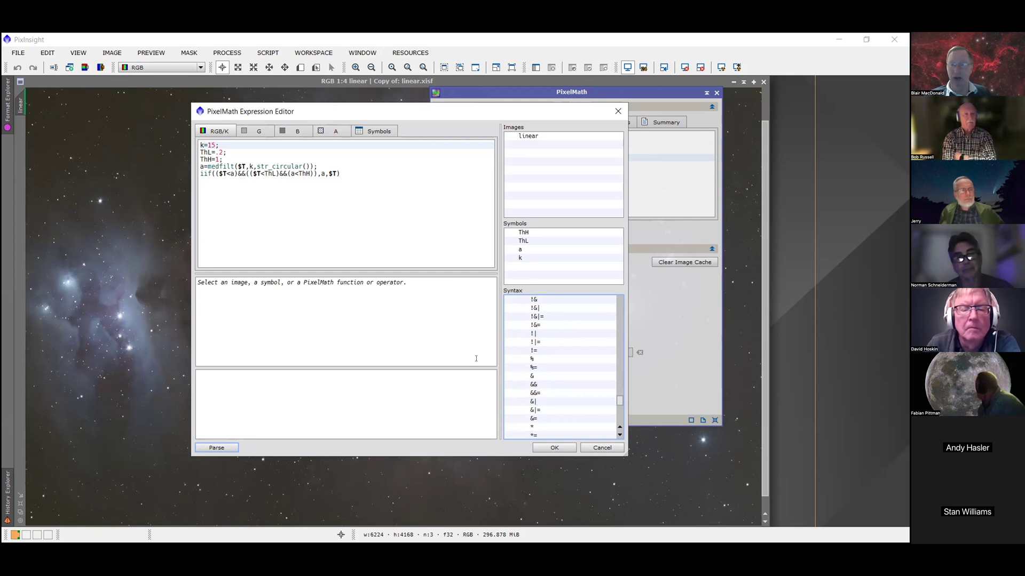
{"action": "left_click_drag", "start_coordinate": [617, 403], "coordinate": [621, 420]}
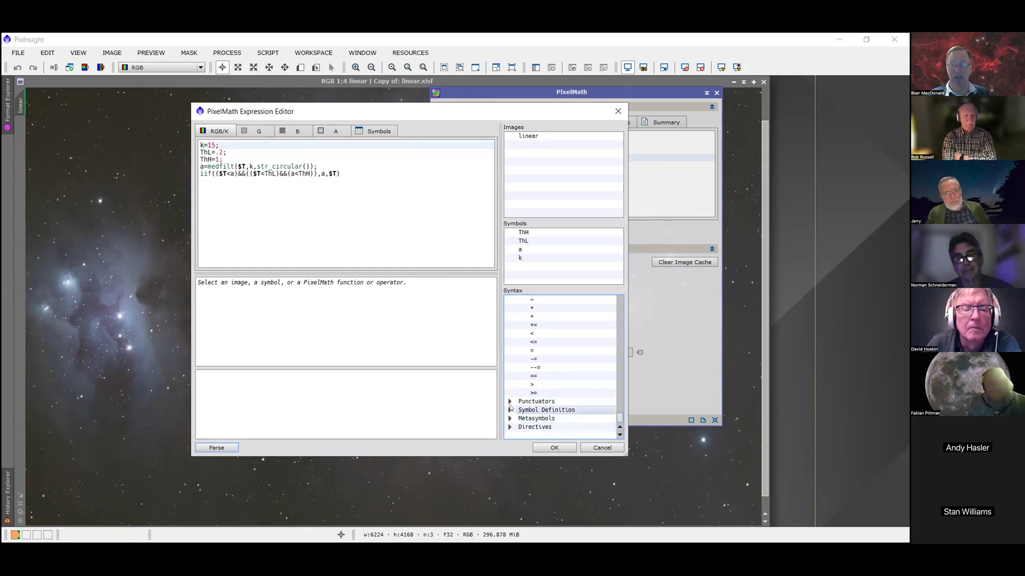
{"action": "left_click", "coordinate": [595, 446]}
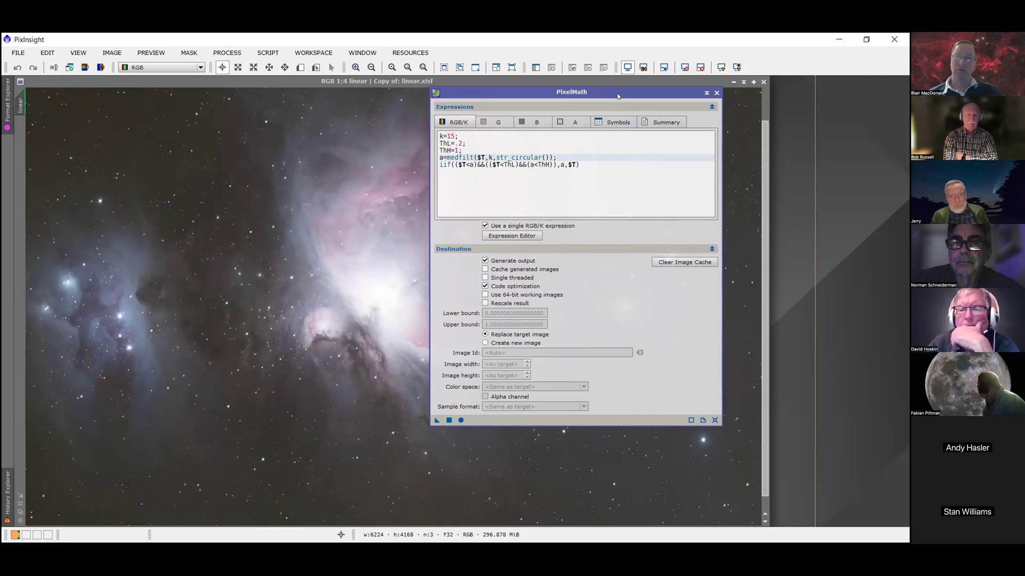
Close PixelMath without applying it, and review the remaining process categories, including RCAstro and StarCatalogs, and the module installation options.
{"action": "left_click_drag", "start_coordinate": [594, 89], "coordinate": [569, 80]}
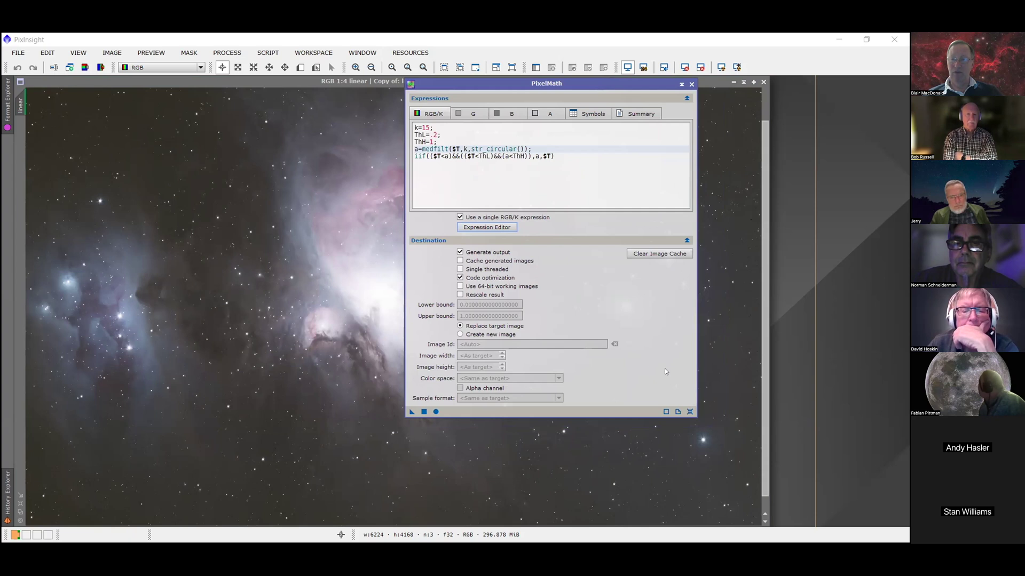
{"action": "left_click", "coordinate": [691, 84]}
{"action": "left_click", "coordinate": [233, 55]}
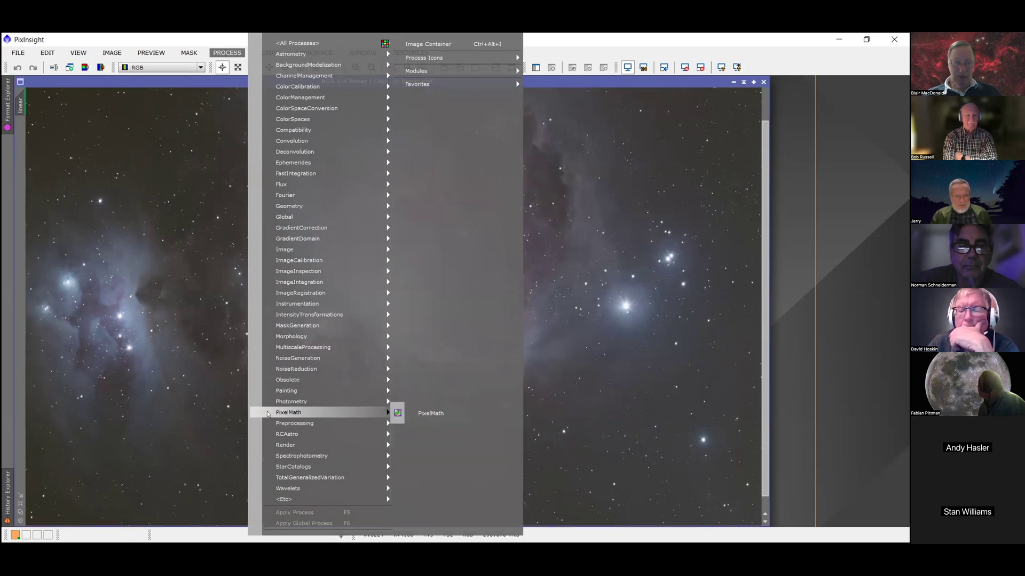
{"action": "mouse_move", "coordinate": [275, 433]}
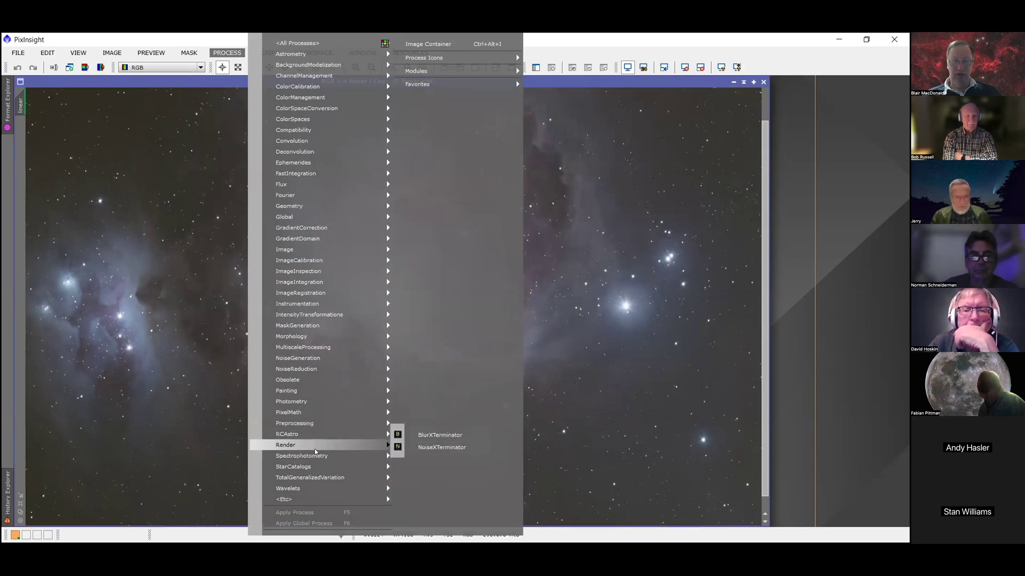
{"action": "mouse_move", "coordinate": [329, 471]}
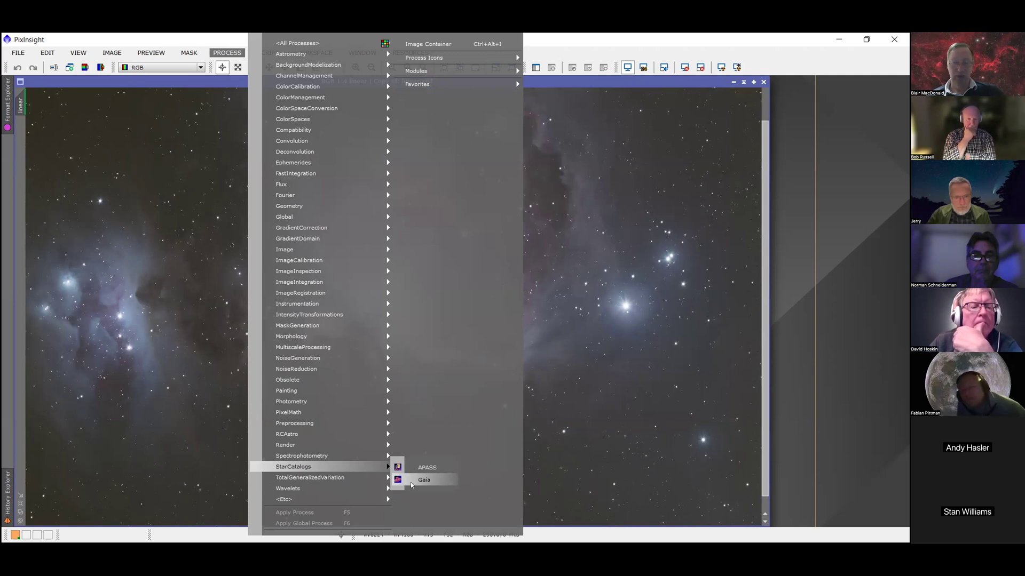
{"action": "mouse_move", "coordinate": [321, 489]}
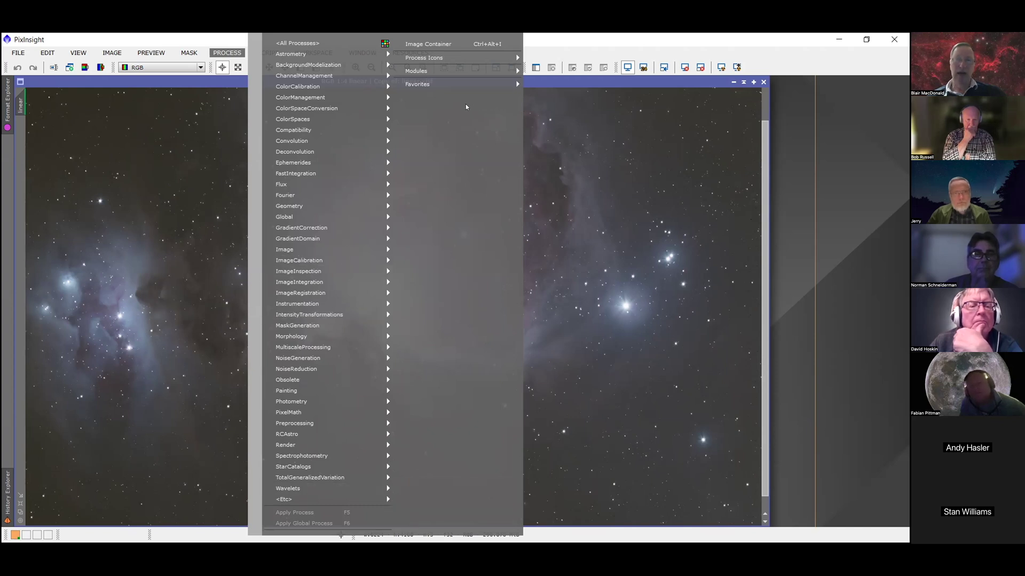
{"action": "mouse_move", "coordinate": [430, 71]}
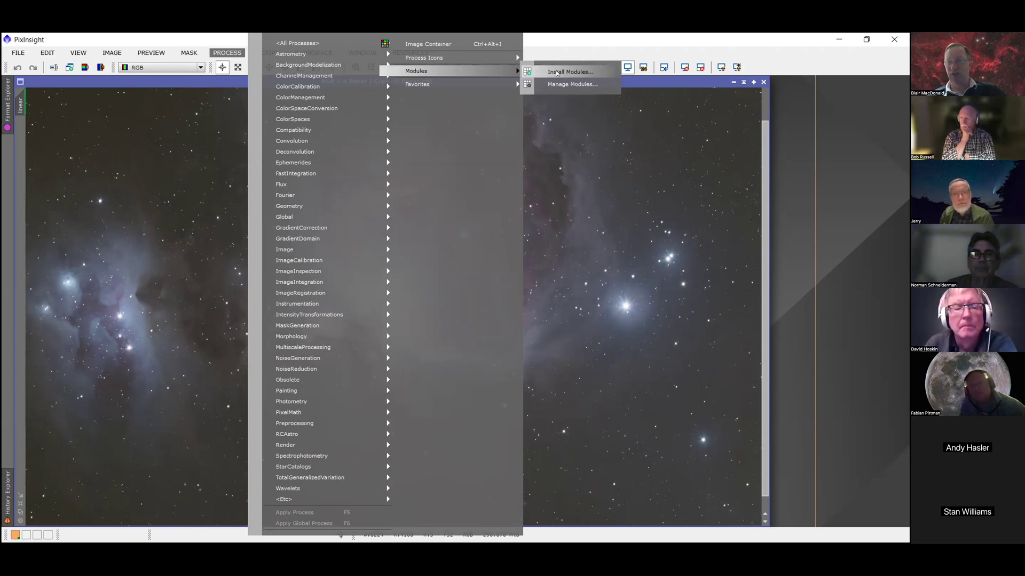
{"action": "left_click", "coordinate": [634, 84]}
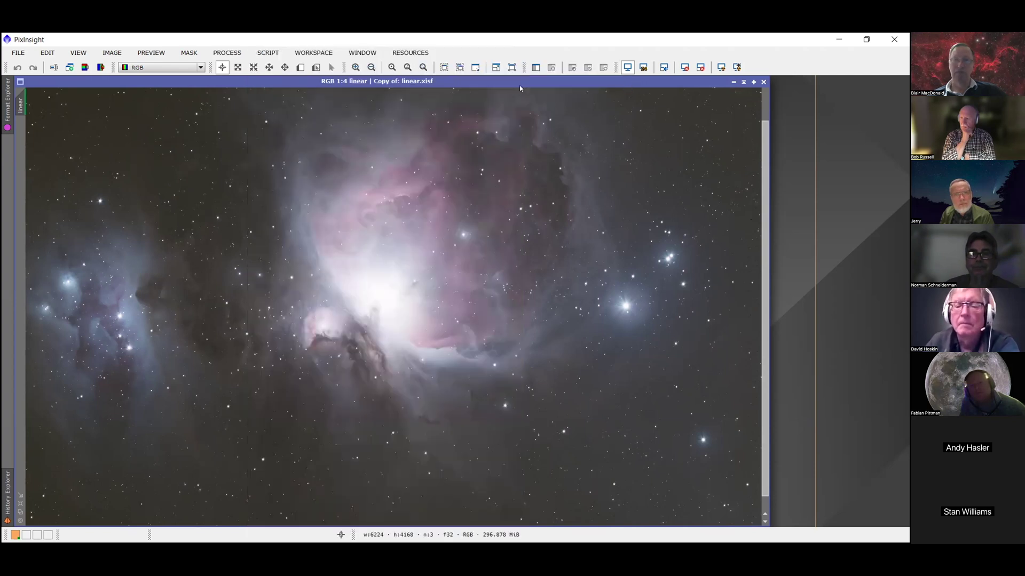
Review the script categories from Astrometry through Utilities, including the Image Analysis and Pattern Correction scripts.
{"action": "left_click", "coordinate": [264, 51]}
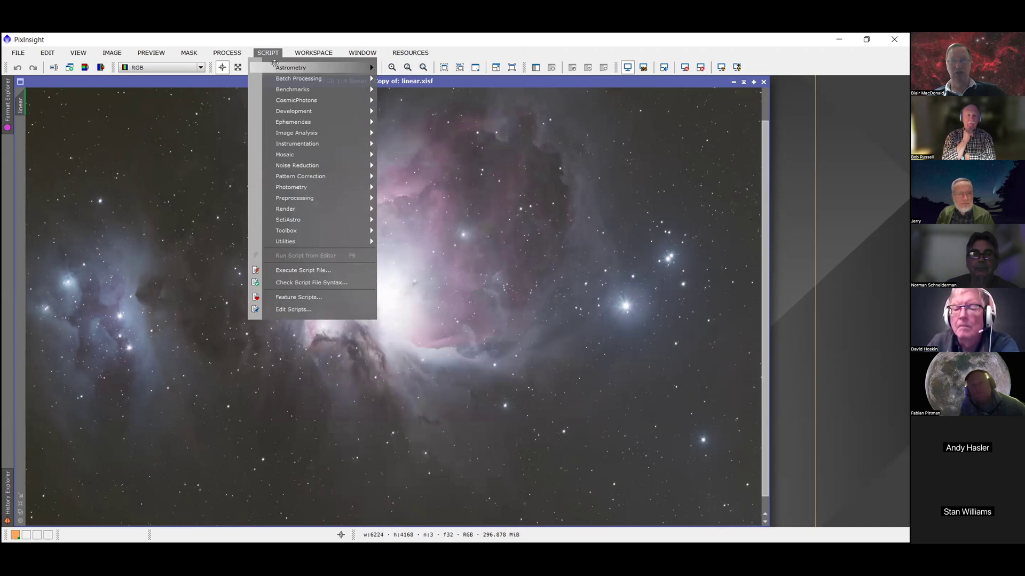
{"action": "mouse_move", "coordinate": [274, 64]}
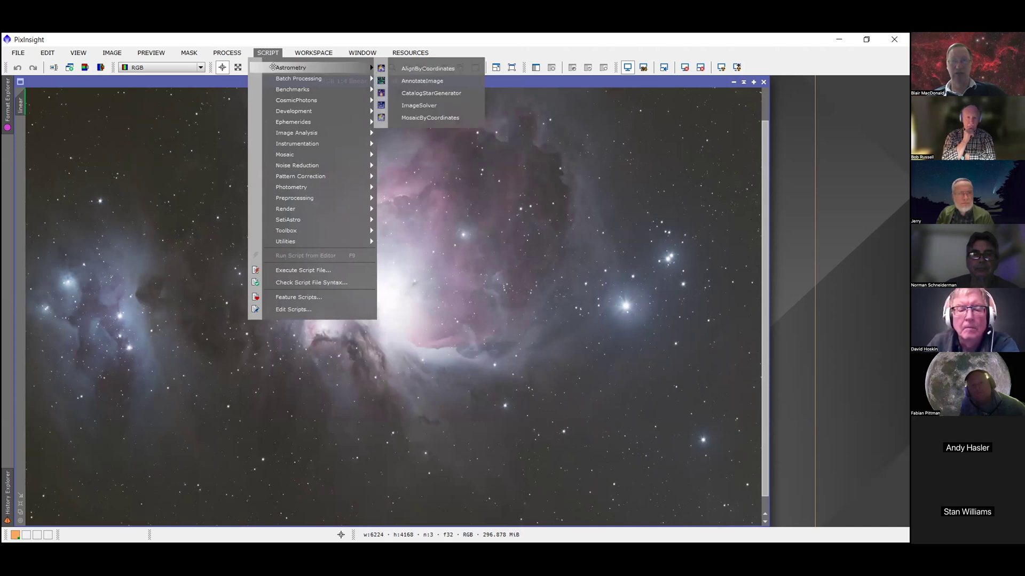
{"action": "mouse_move", "coordinate": [300, 242]}
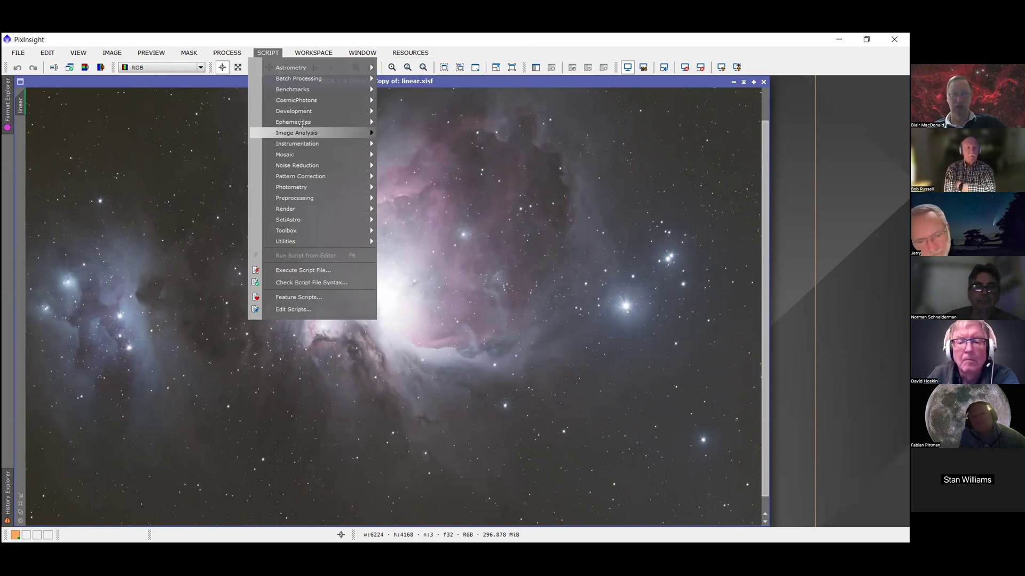
{"action": "mouse_move", "coordinate": [274, 121]}
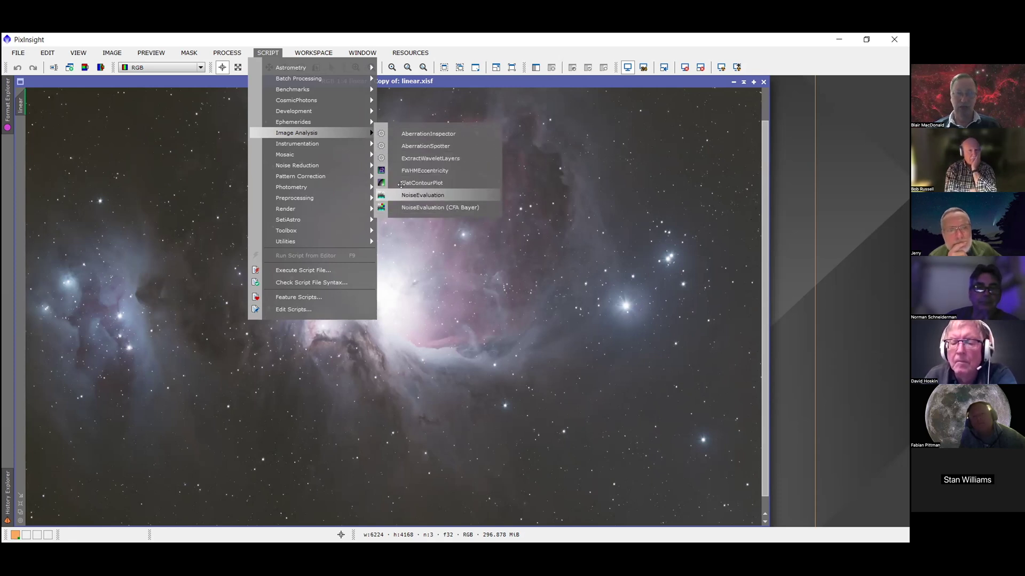
{"action": "mouse_move", "coordinate": [315, 165]}
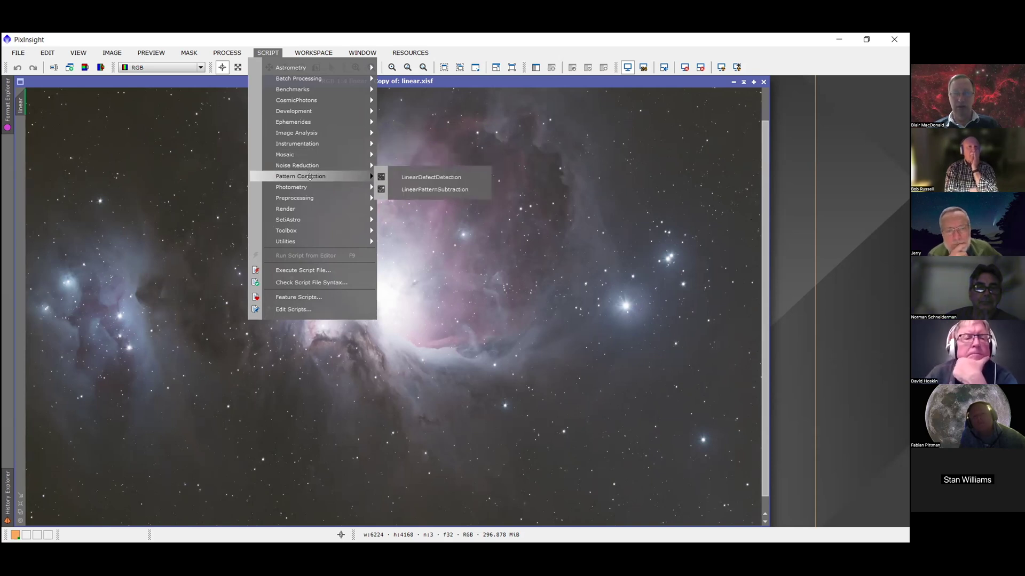
Run the SetiAstro Halo-B-Gon script on the linear image with the reduction amount at about Med.
{"action": "mouse_move", "coordinate": [313, 204]}
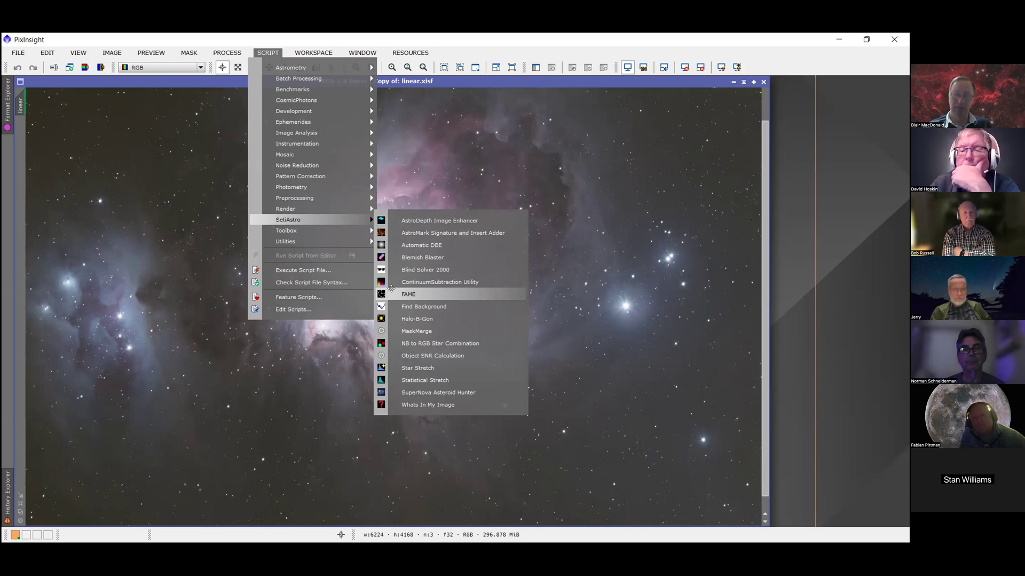
{"action": "left_click", "coordinate": [403, 319]}
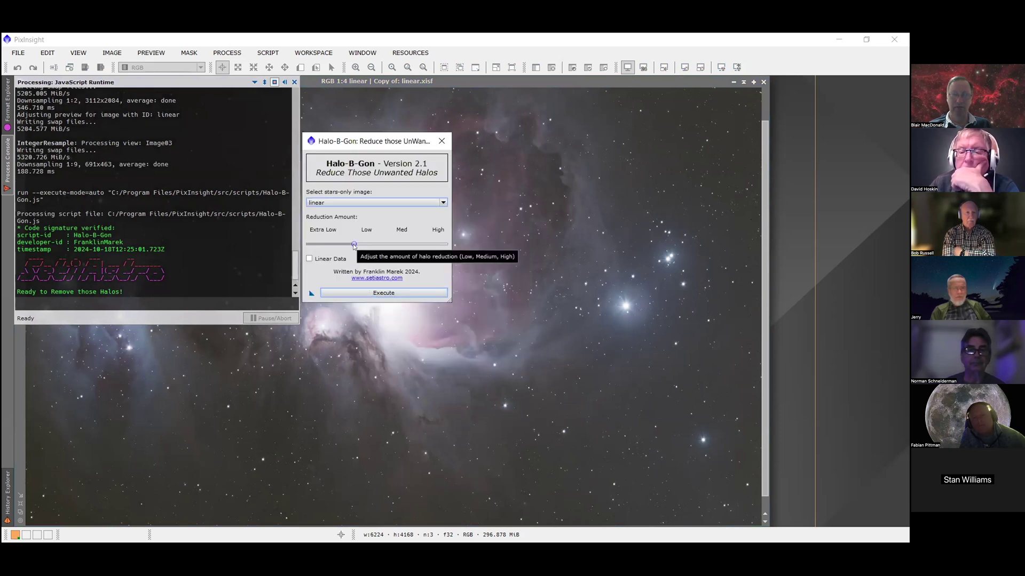
{"action": "left_click_drag", "start_coordinate": [354, 245], "coordinate": [399, 244]}
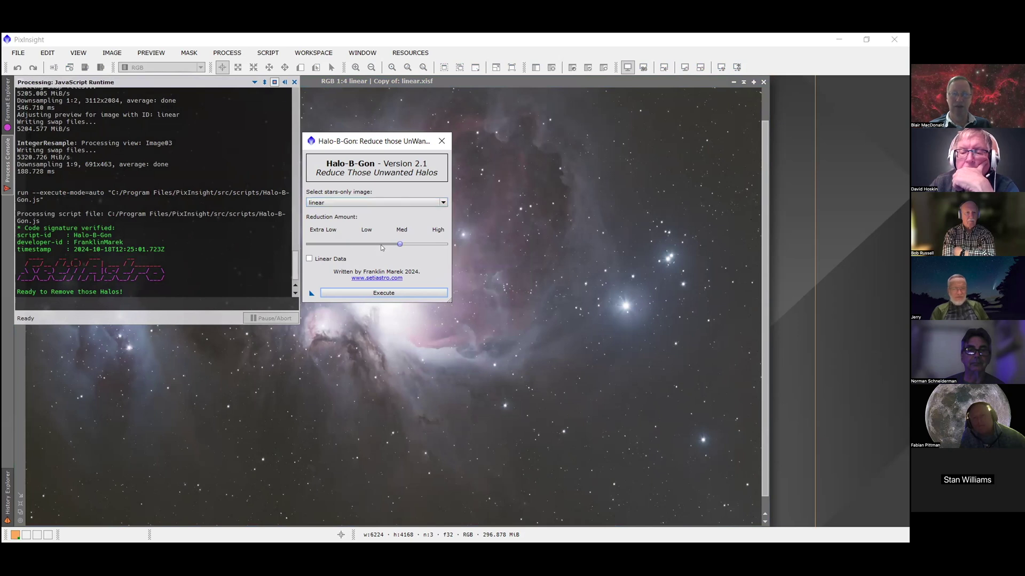
{"action": "left_click", "coordinate": [371, 293]}
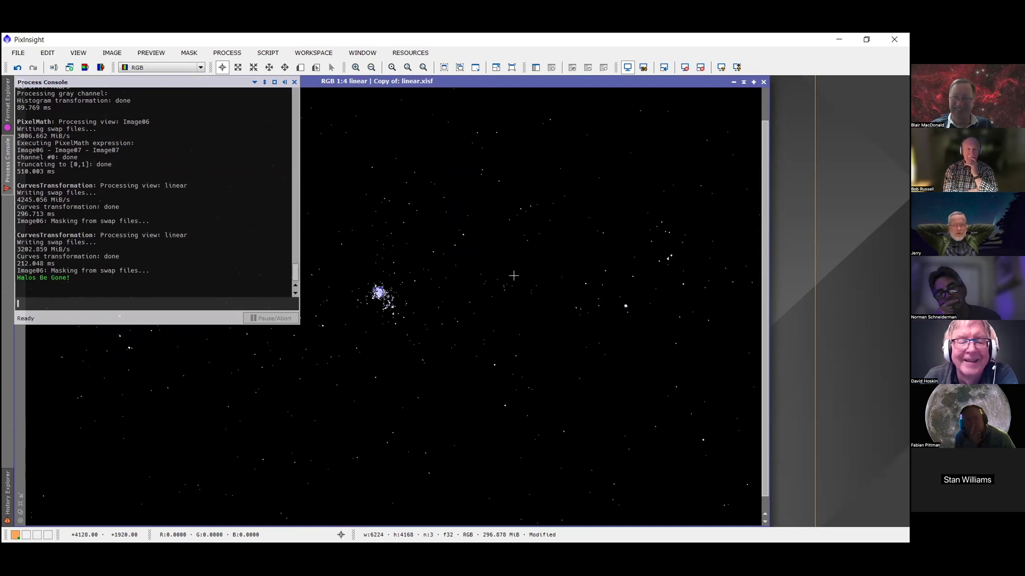
Undo all Halo-B-Gon changes to the linear image, try an STF AutoStretch, and turn off the screen stretch.
{"action": "left_click", "coordinate": [17, 69]}
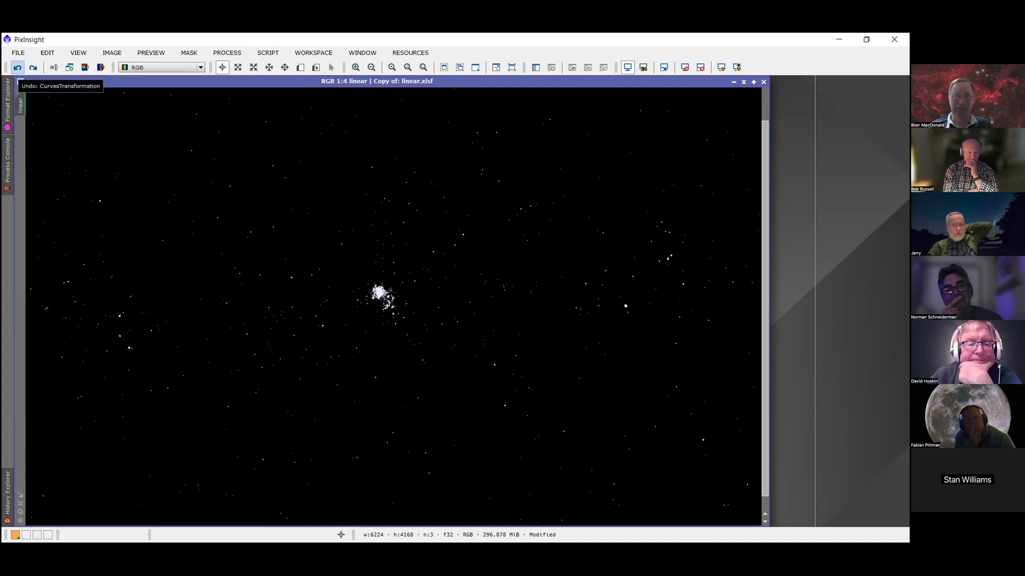
{"action": "left_click", "coordinate": [17, 68]}
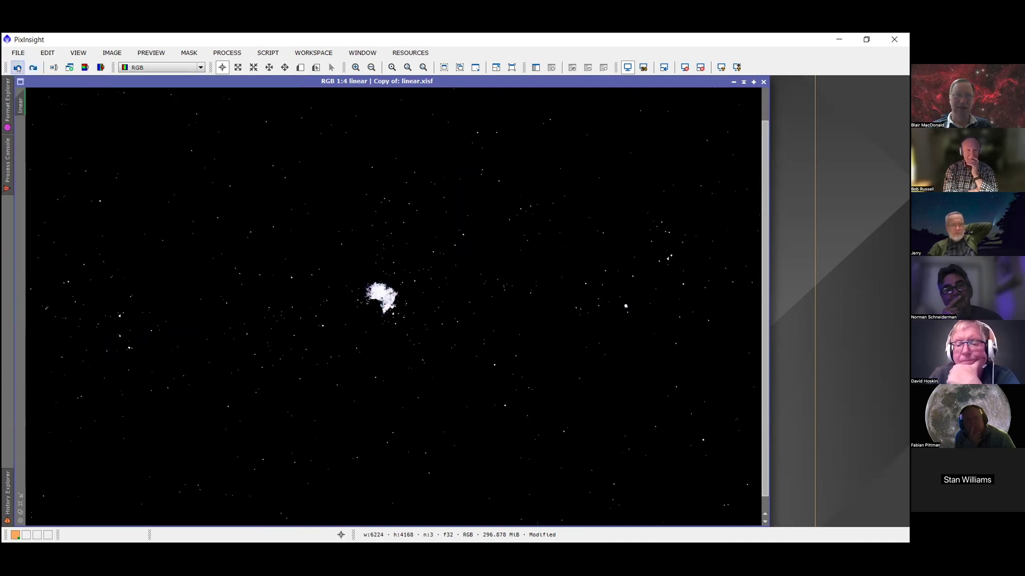
{"action": "left_click", "coordinate": [17, 69]}
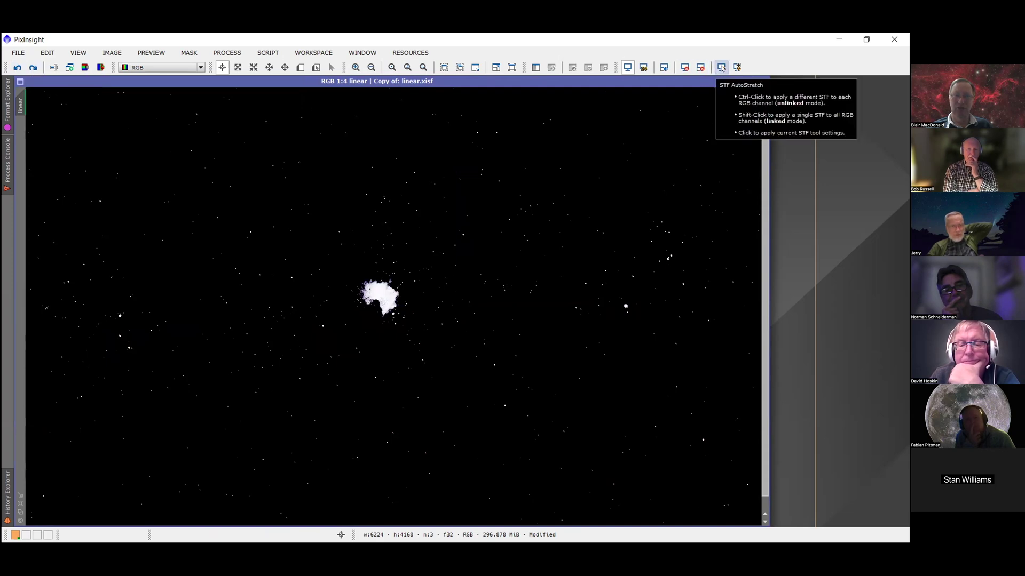
{"action": "left_click", "coordinate": [722, 68]}
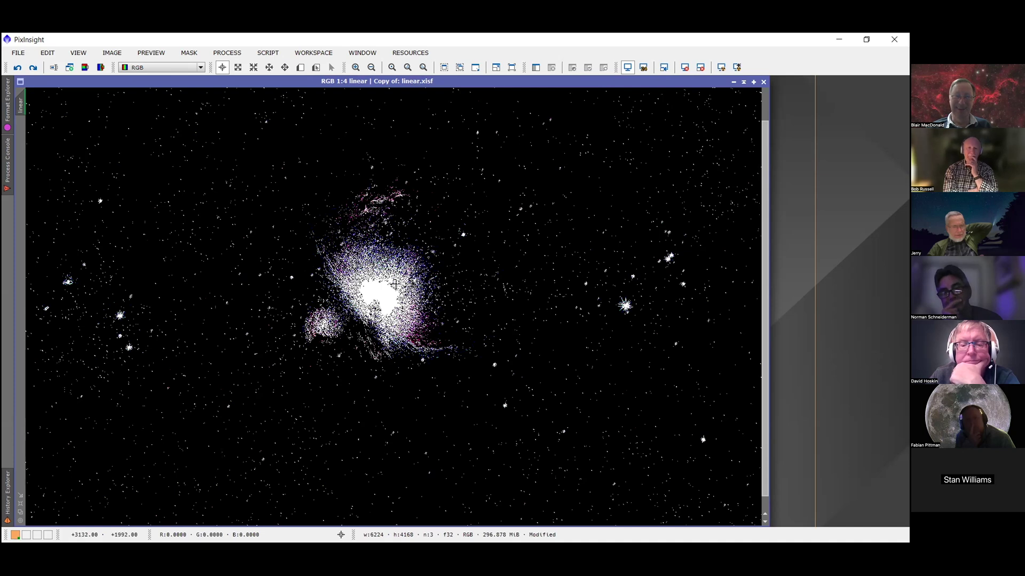
{"action": "left_click", "coordinate": [16, 68]}
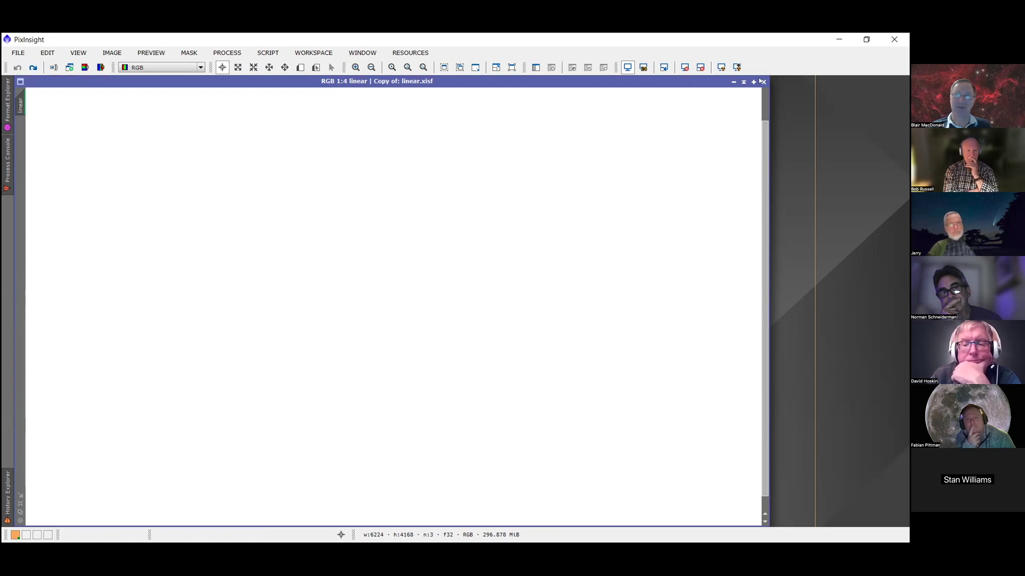
{"action": "left_click", "coordinate": [631, 70]}
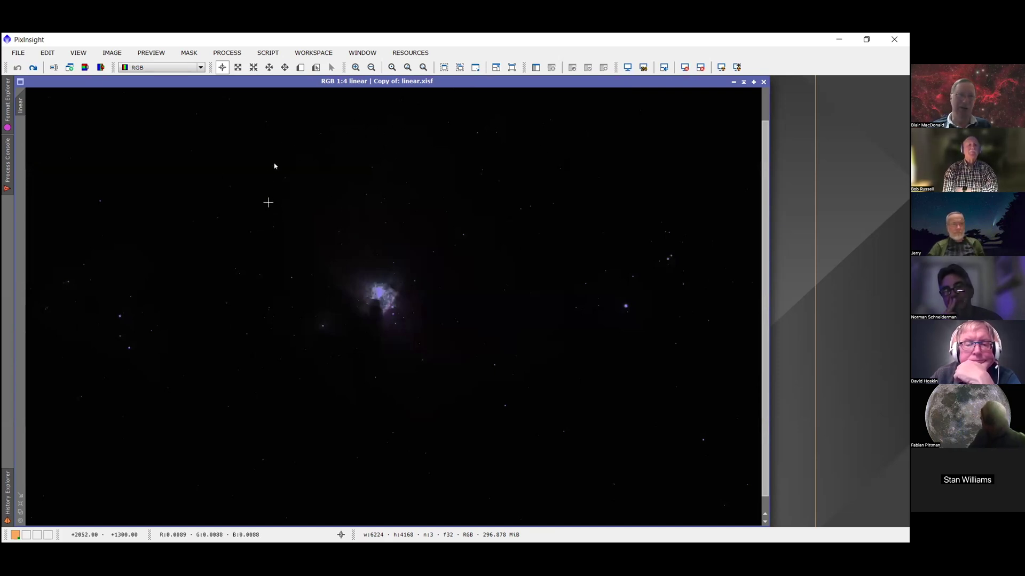
Review the Render, Toolbox and Utilities scripts, and inspect the ColorMask_mod settings without creating a mask.
{"action": "left_click", "coordinate": [272, 53]}
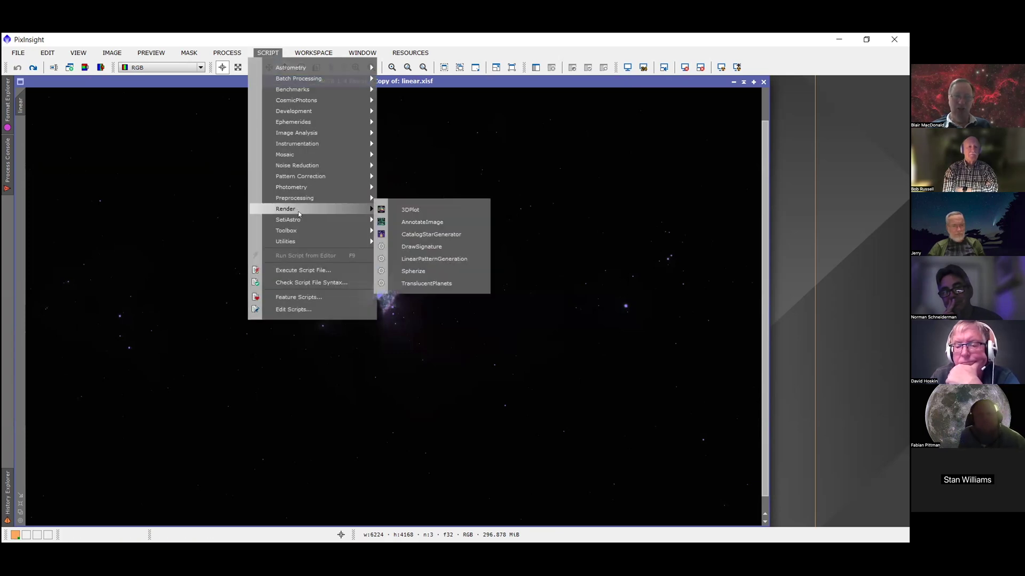
{"action": "mouse_move", "coordinate": [300, 229]}
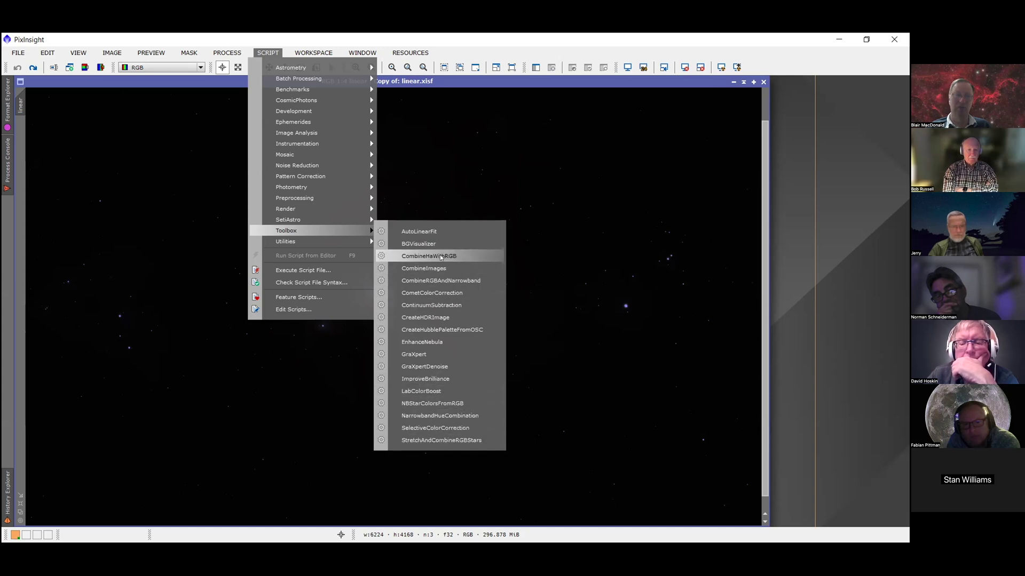
{"action": "mouse_move", "coordinate": [313, 246]}
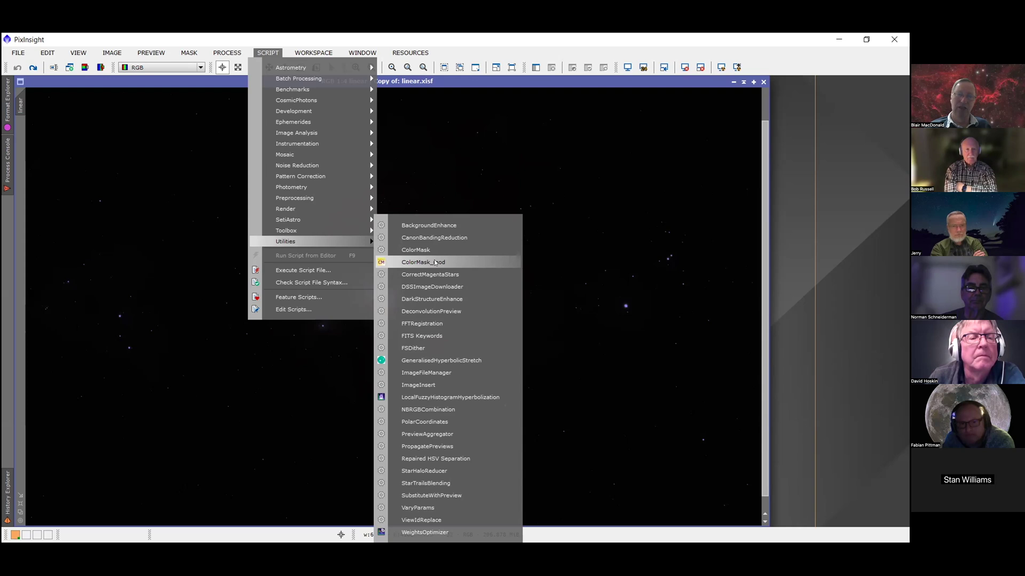
{"action": "left_click", "coordinate": [436, 263]}
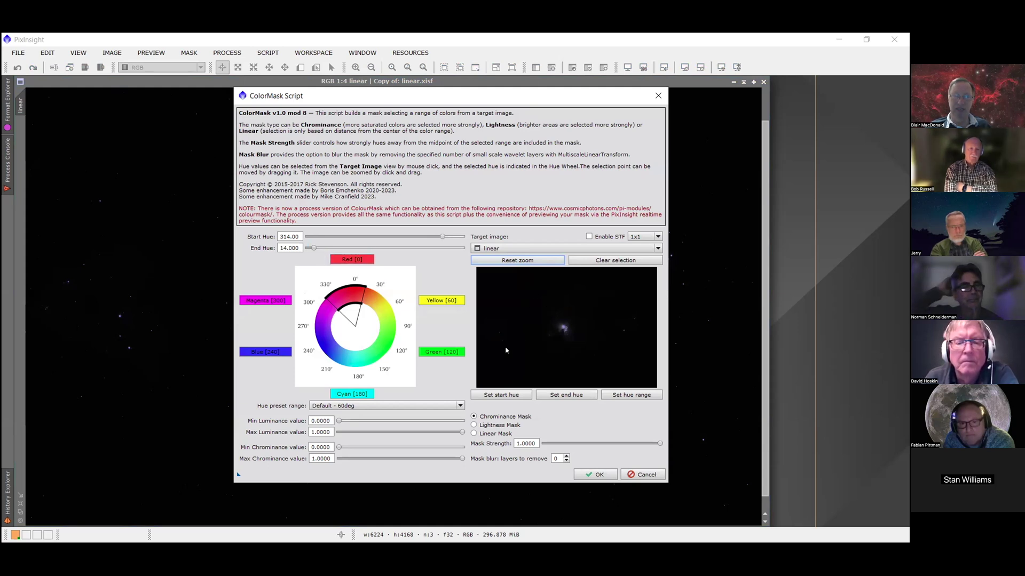
{"action": "left_click", "coordinate": [647, 475]}
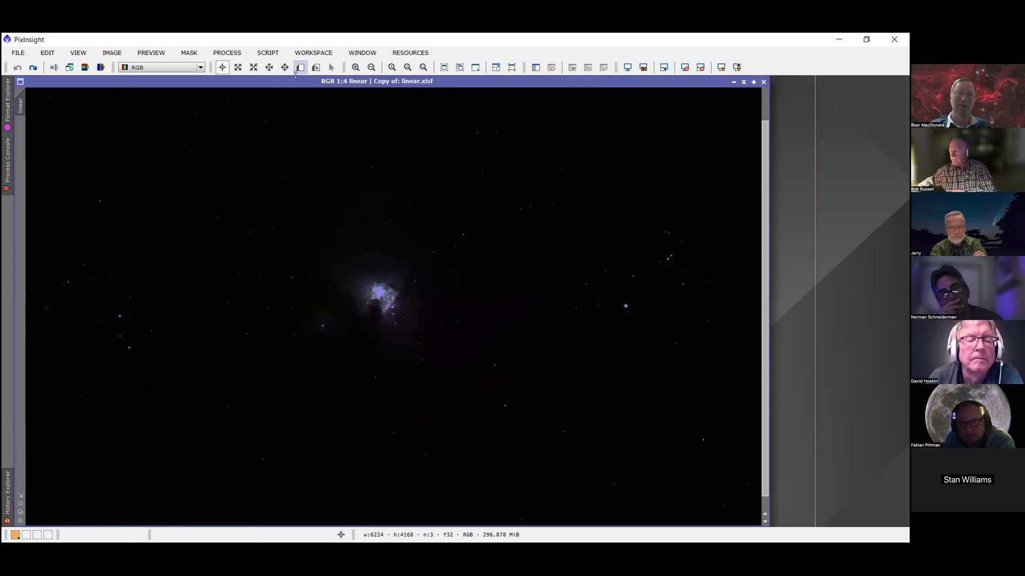
Review the rest of the Utilities scripts, down to StarHaloReducer and WeightsOptimizer.
{"action": "left_click", "coordinate": [268, 54]}
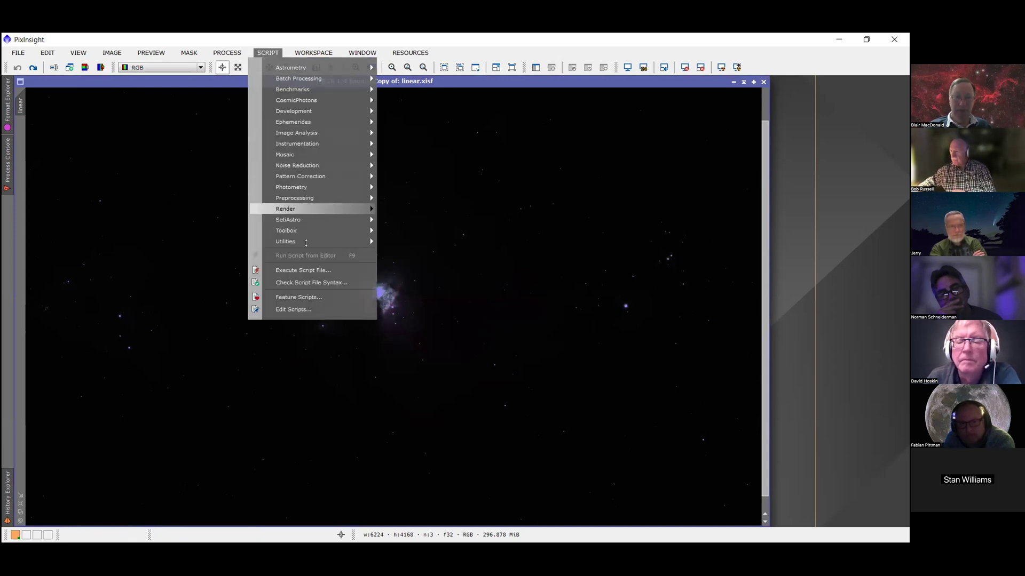
{"action": "mouse_move", "coordinate": [347, 242]}
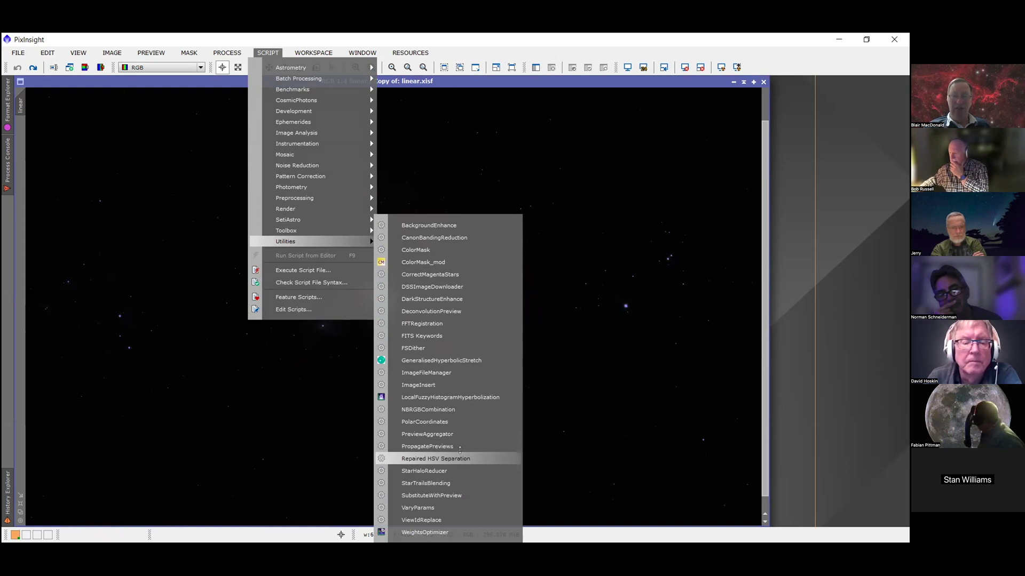
{"action": "left_click", "coordinate": [428, 471]}
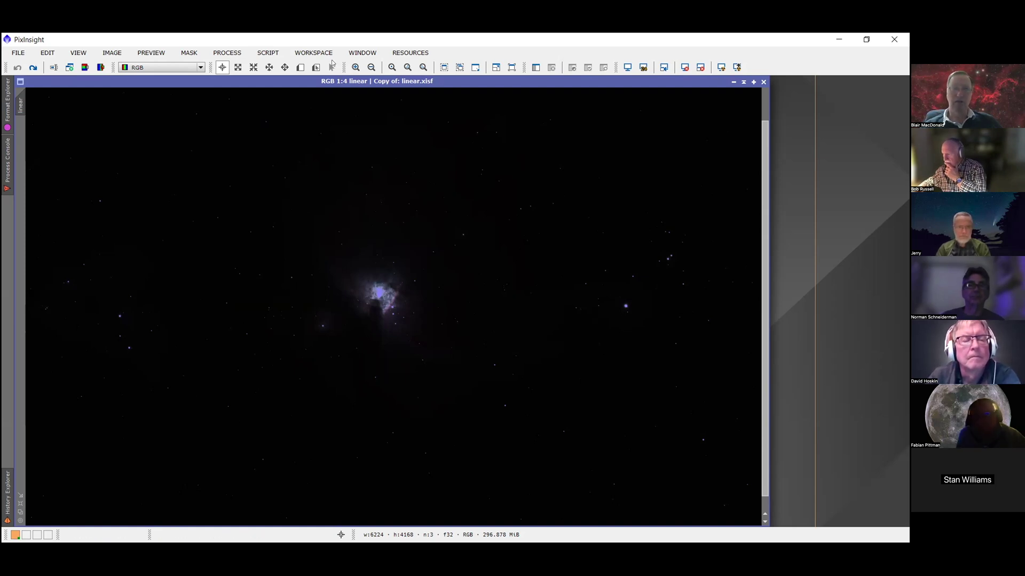
Review the window and resource commands, then inspect the update repository list and close it without changes.
{"action": "left_click", "coordinate": [367, 53]}
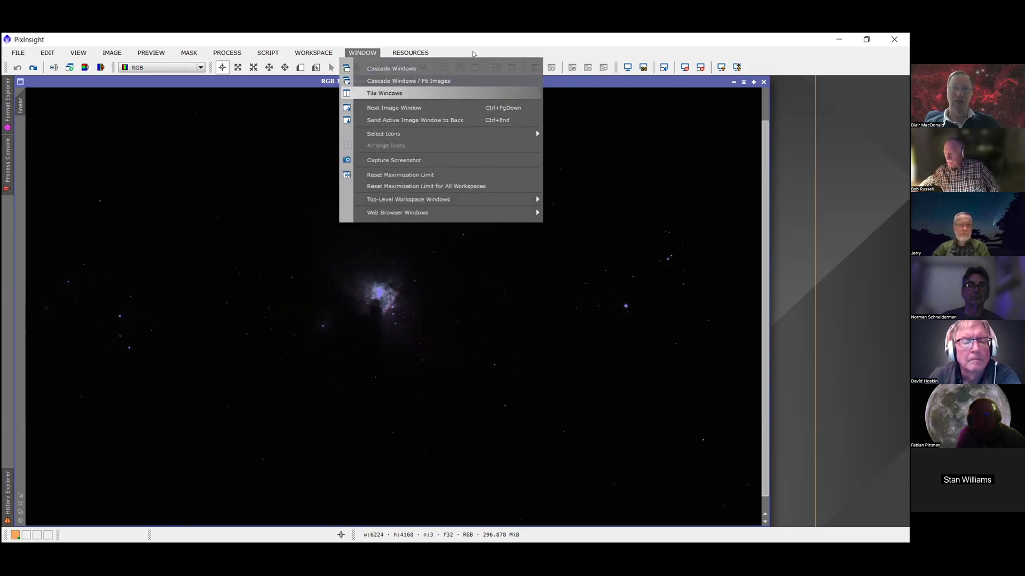
{"action": "mouse_move", "coordinate": [399, 55]}
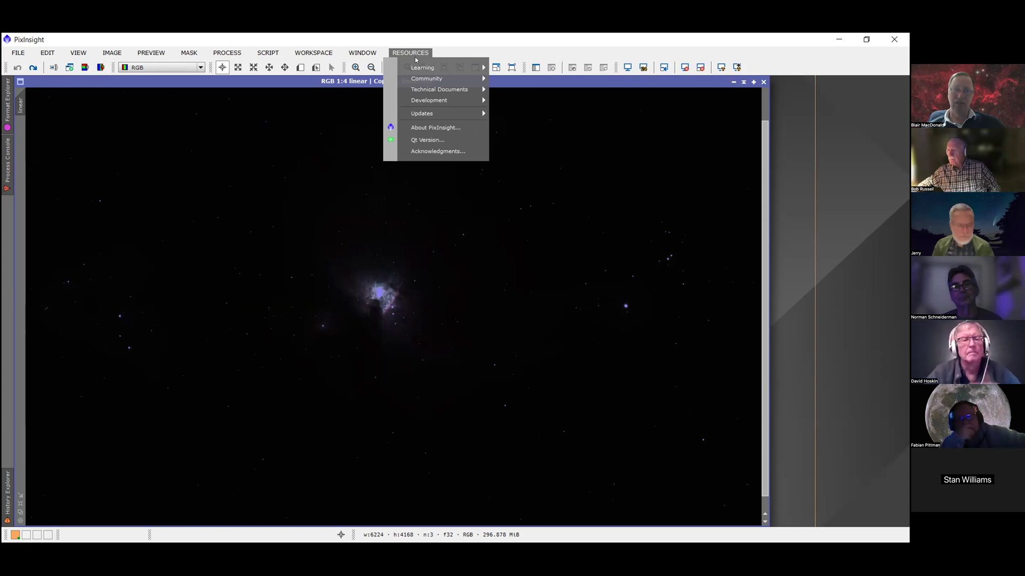
{"action": "mouse_move", "coordinate": [415, 114]}
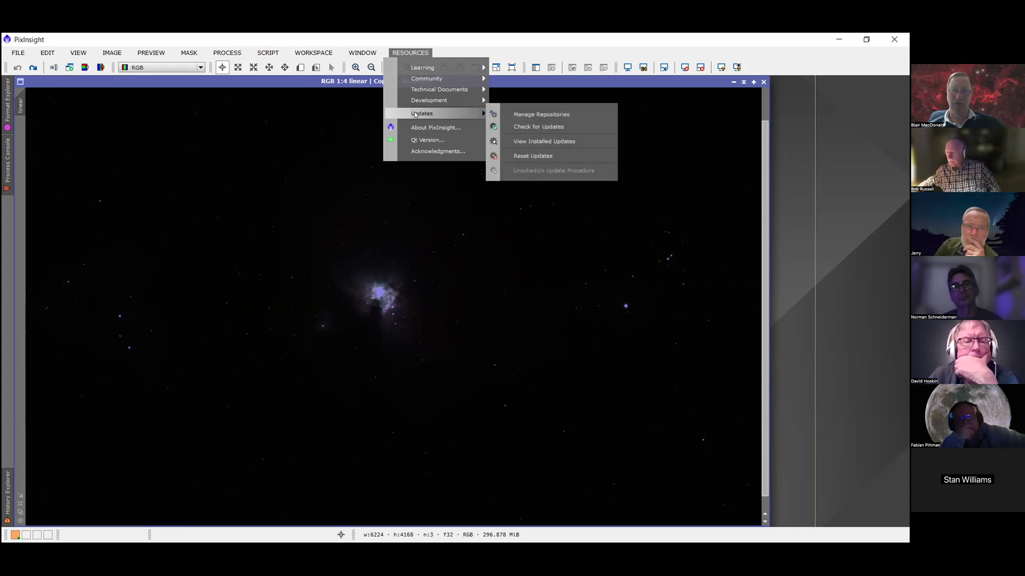
{"action": "left_click", "coordinate": [533, 116]}
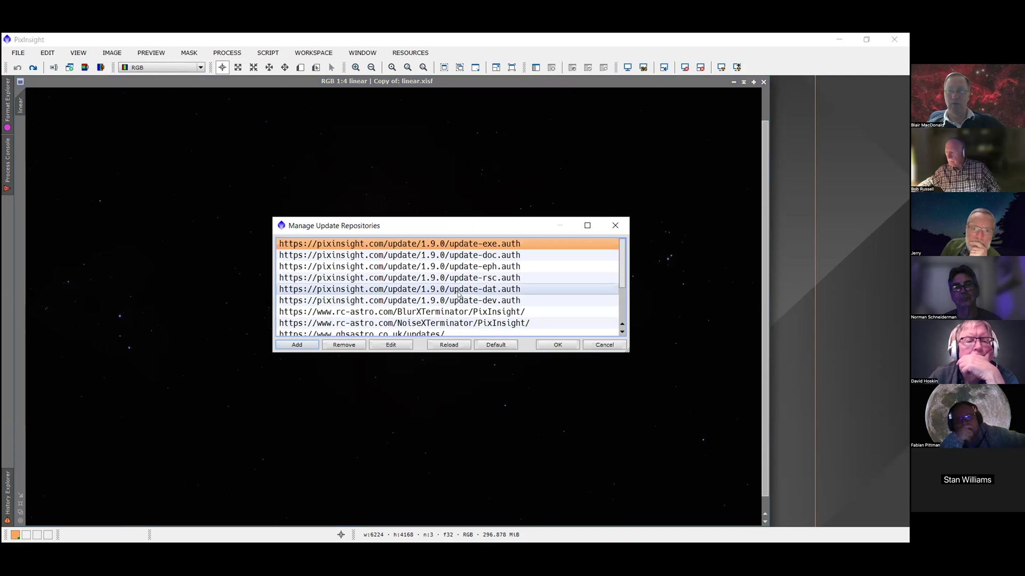
{"action": "mouse_move", "coordinate": [622, 266]}
{"action": "left_mouse_down"}
{"action": "mouse_move", "coordinate": [621, 316]}
{"action": "mouse_move", "coordinate": [620, 251]}
{"action": "left_mouse_up"}
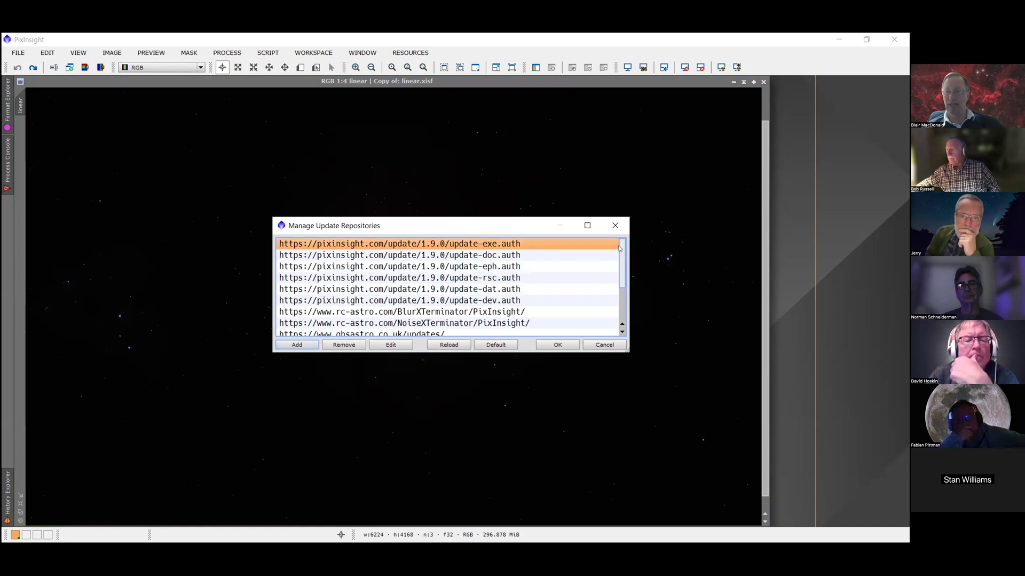
{"action": "left_click", "coordinate": [610, 345]}
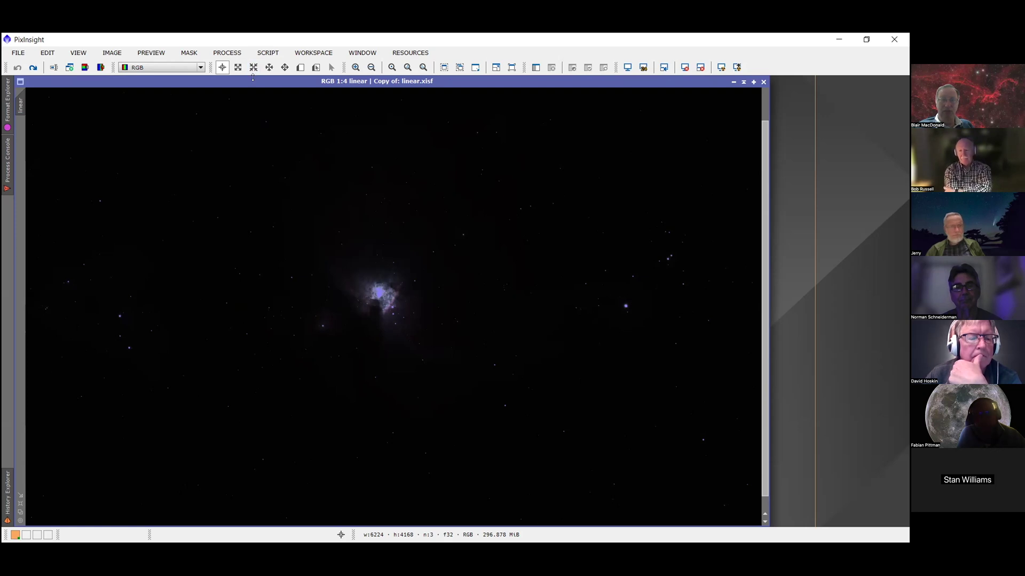
Open the CurvesTransformation process over the image and read the Description in its reference documentation.
{"action": "left_click", "coordinate": [231, 53]}
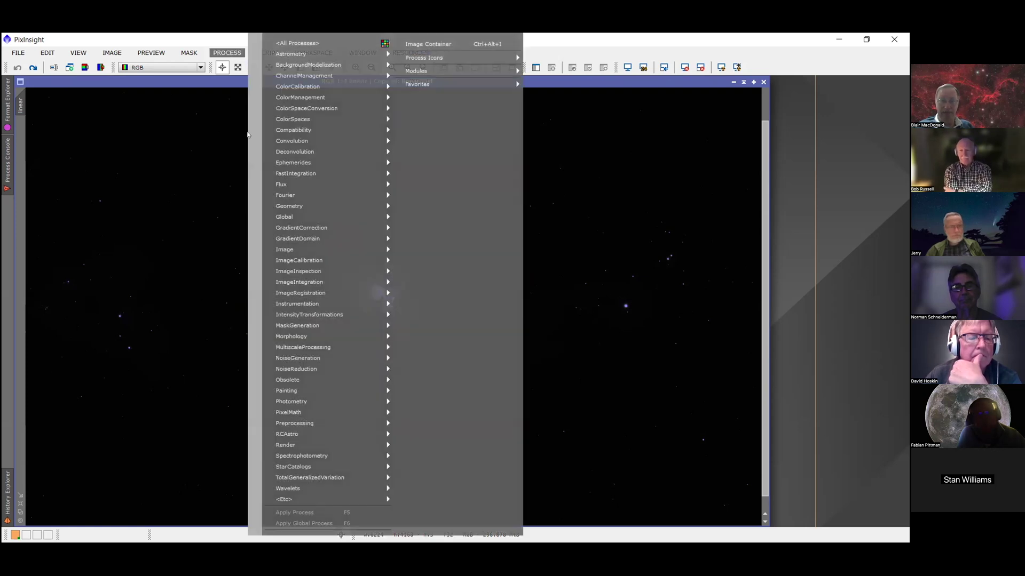
{"action": "mouse_move", "coordinate": [324, 317]}
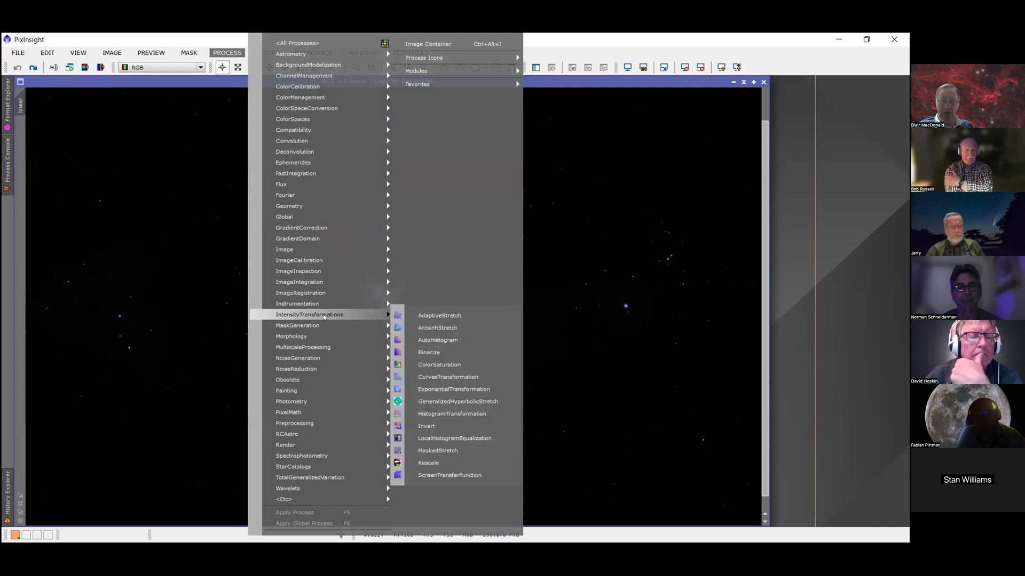
{"action": "left_click", "coordinate": [434, 378]}
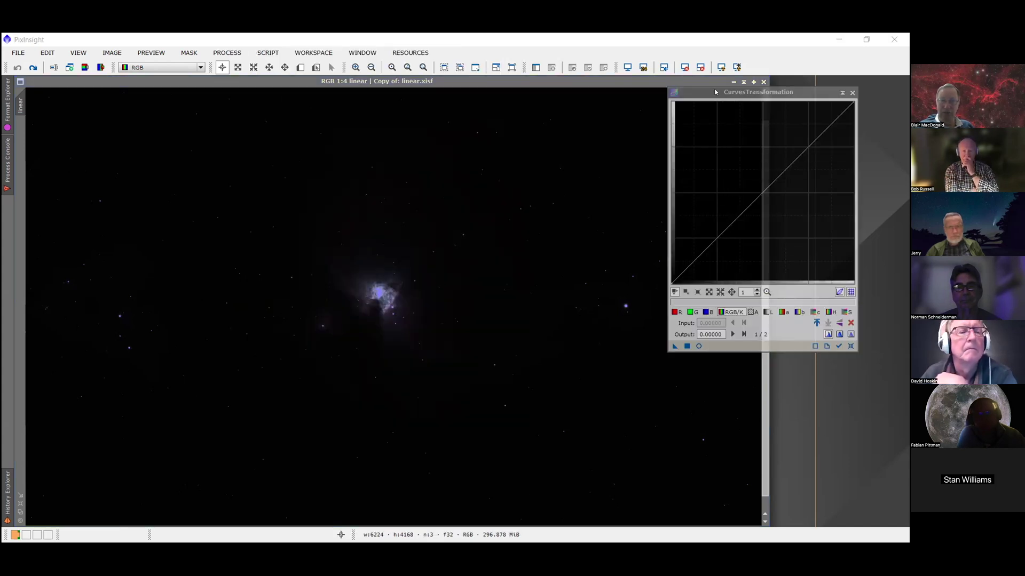
{"action": "left_click_drag", "start_coordinate": [593, 99], "coordinate": [593, 100]}
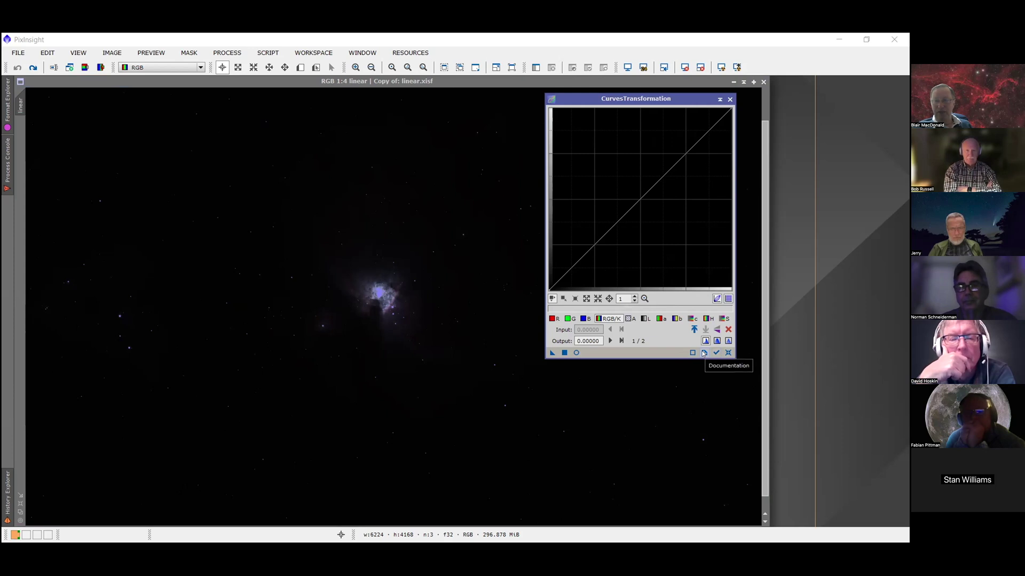
{"action": "left_click", "coordinate": [703, 353]}
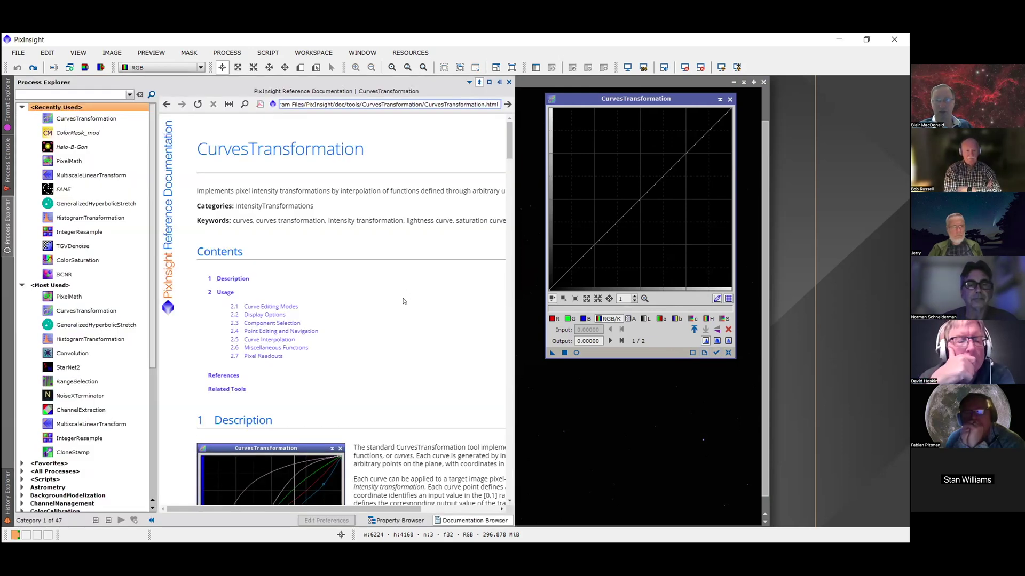
{"action": "scroll", "coordinate": [403, 301], "scroll_direction": "down", "scroll_amount": 3}
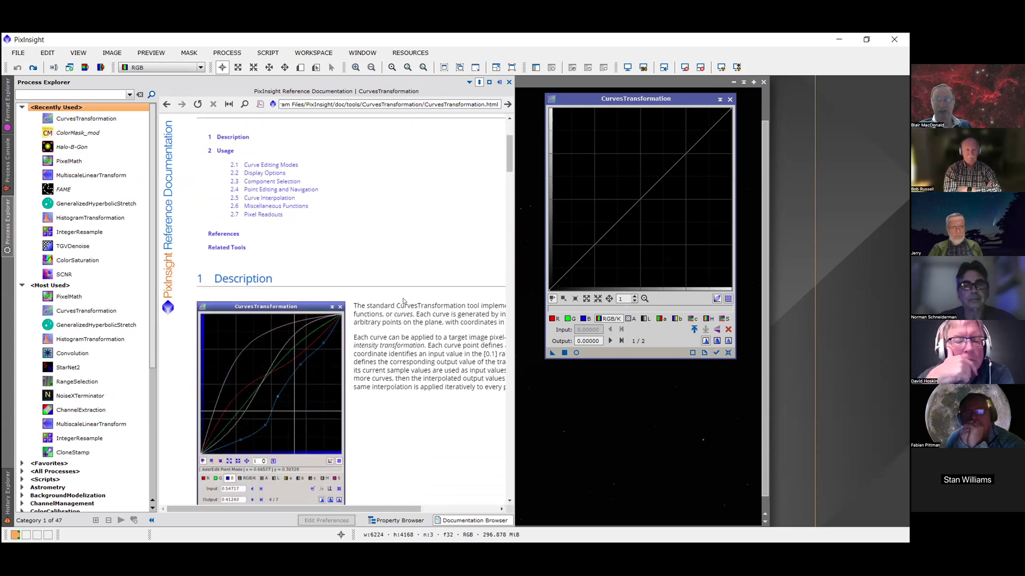
Read the CurvesTransformation documentation through its Usage diagram, and close both the documentation and the CurvesTransformation process.
{"action": "scroll", "coordinate": [403, 301], "scroll_direction": "down", "scroll_amount": 5}
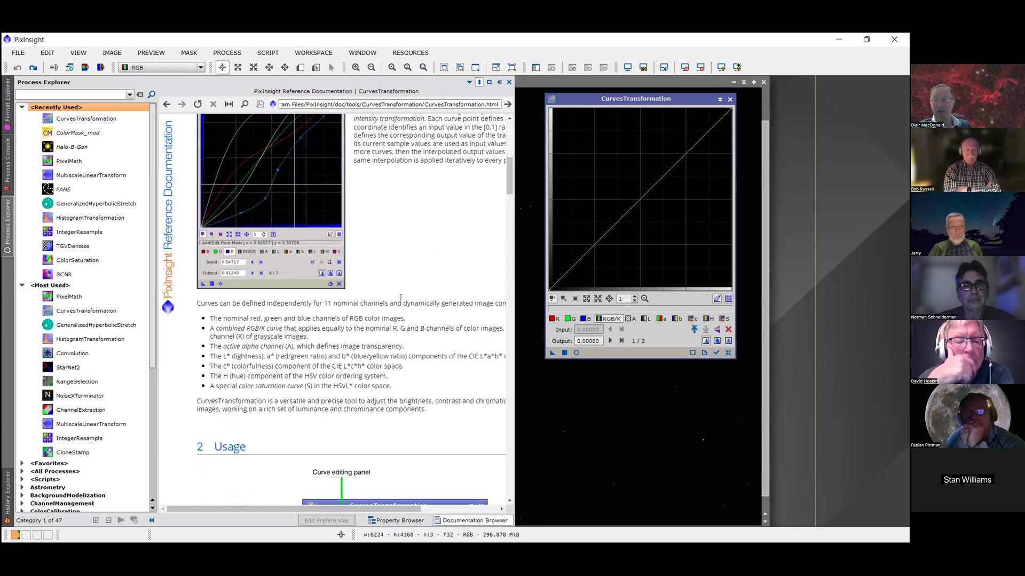
{"action": "scroll", "coordinate": [401, 298], "scroll_direction": "down", "scroll_amount": 5}
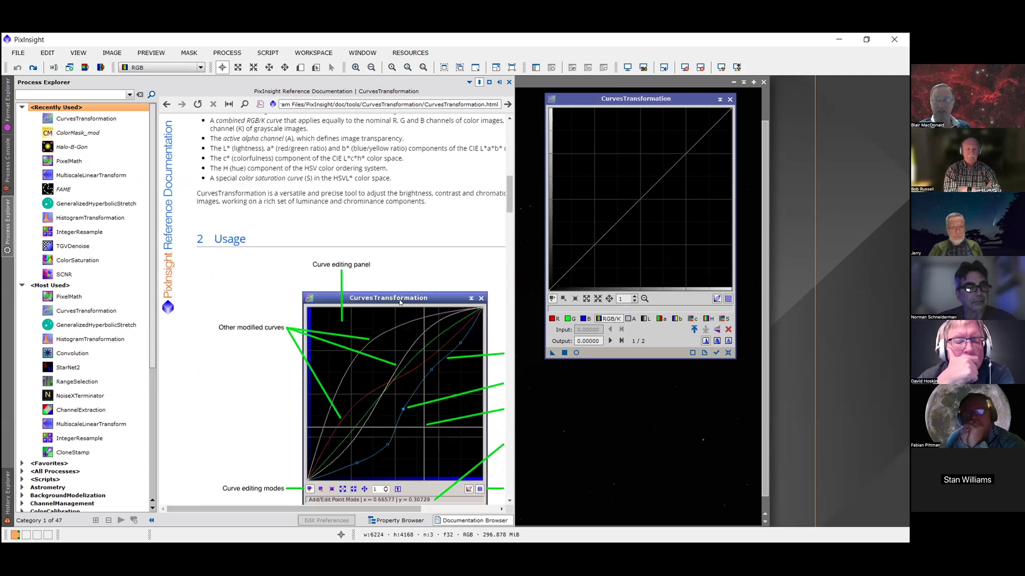
{"action": "scroll", "coordinate": [400, 303], "scroll_direction": "down", "scroll_amount": 3}
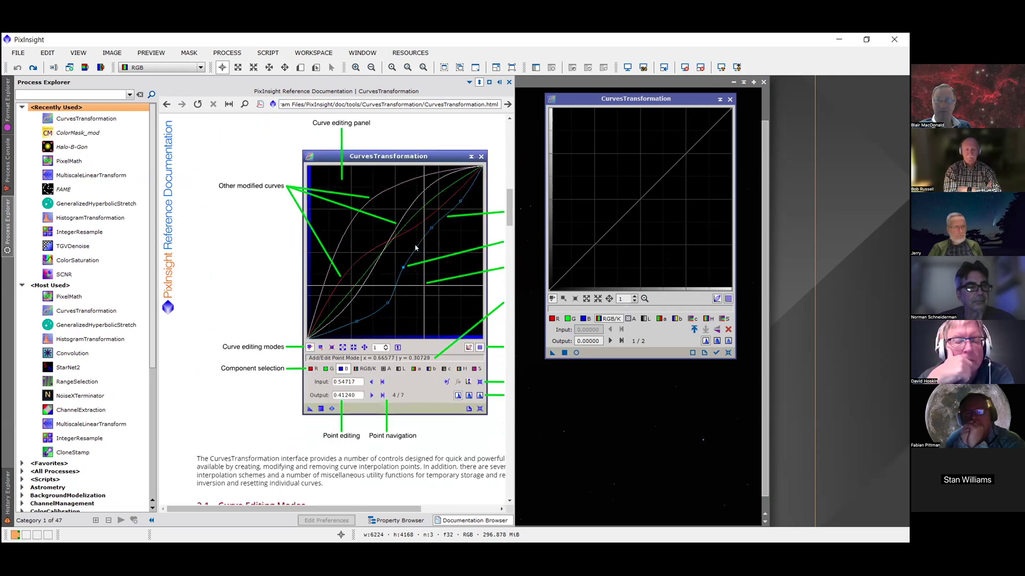
{"action": "left_click", "coordinate": [509, 82]}
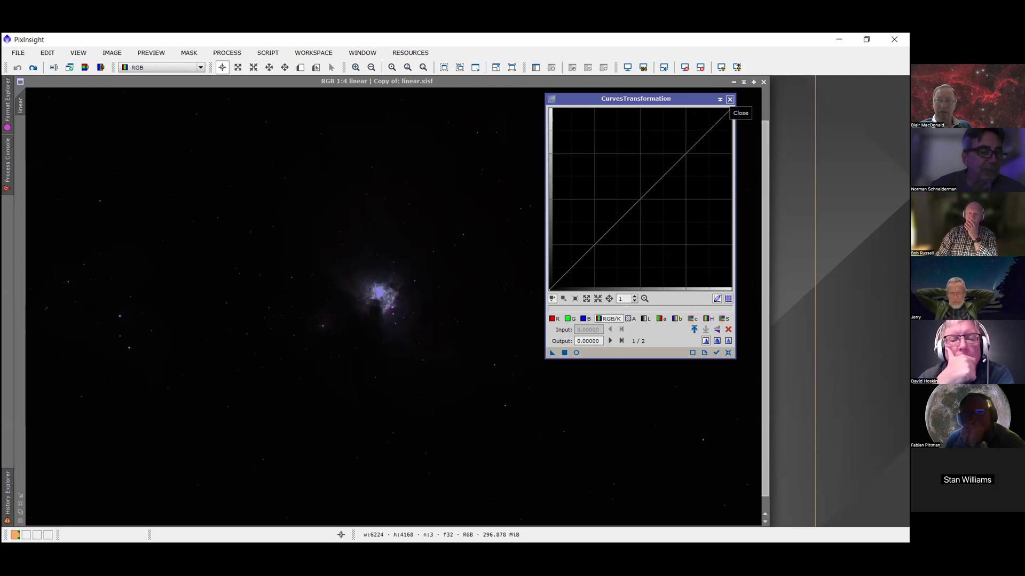
{"action": "left_click", "coordinate": [729, 100]}
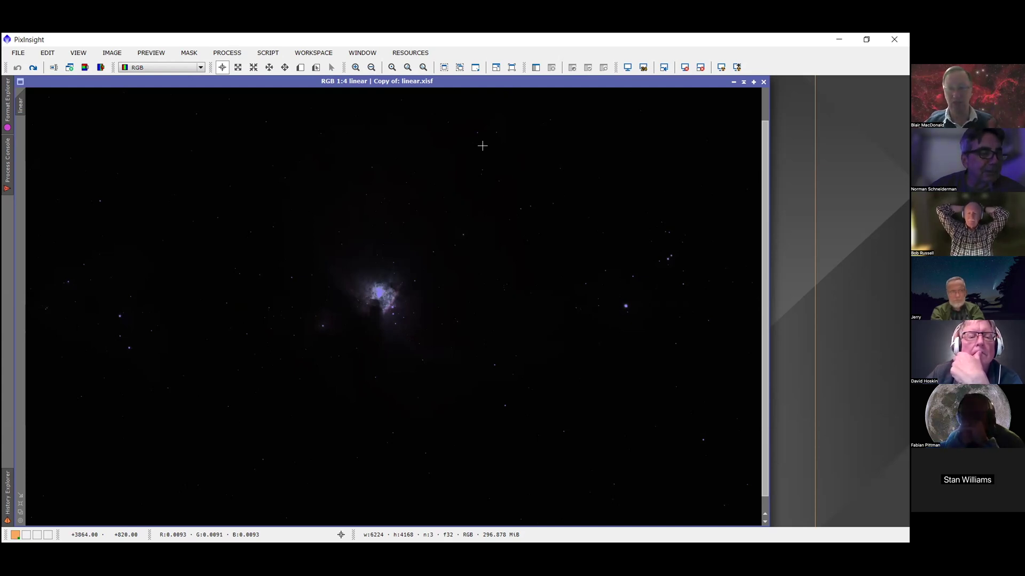
View the About PixInsight version and licence information and dismiss it.
{"action": "left_click", "coordinate": [411, 53]}
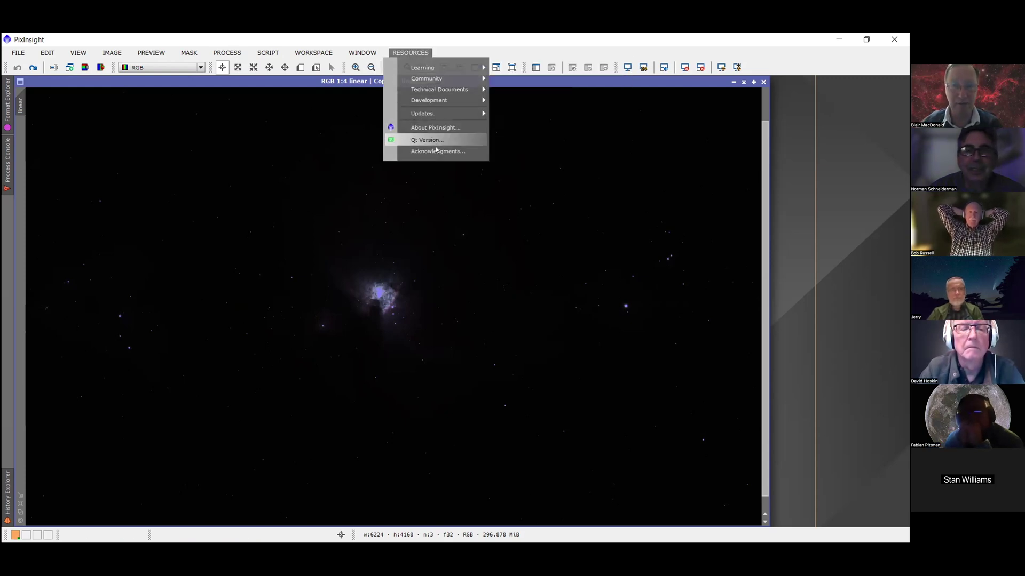
{"action": "left_click", "coordinate": [434, 127]}
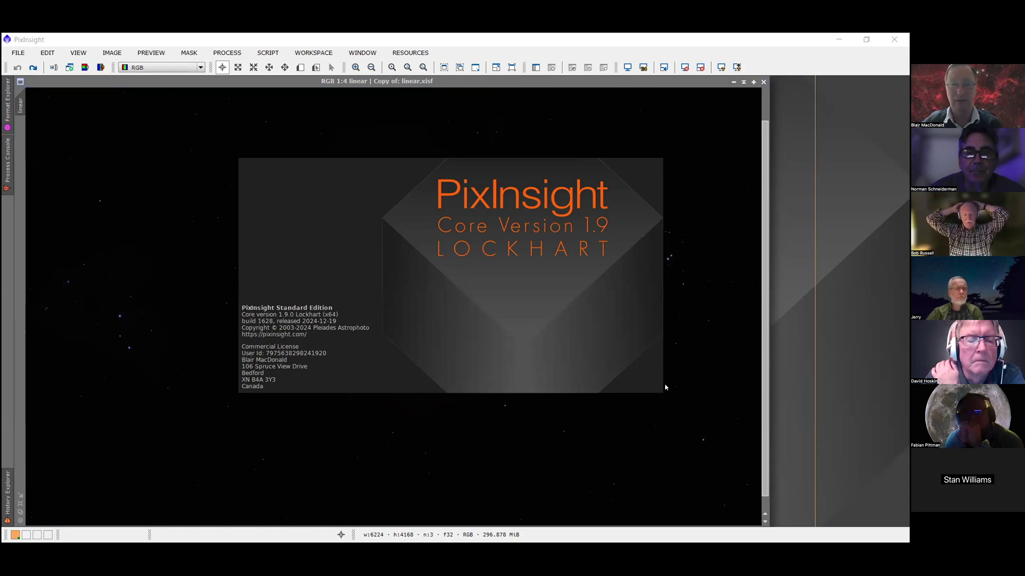
{"action": "left_click", "coordinate": [572, 341]}
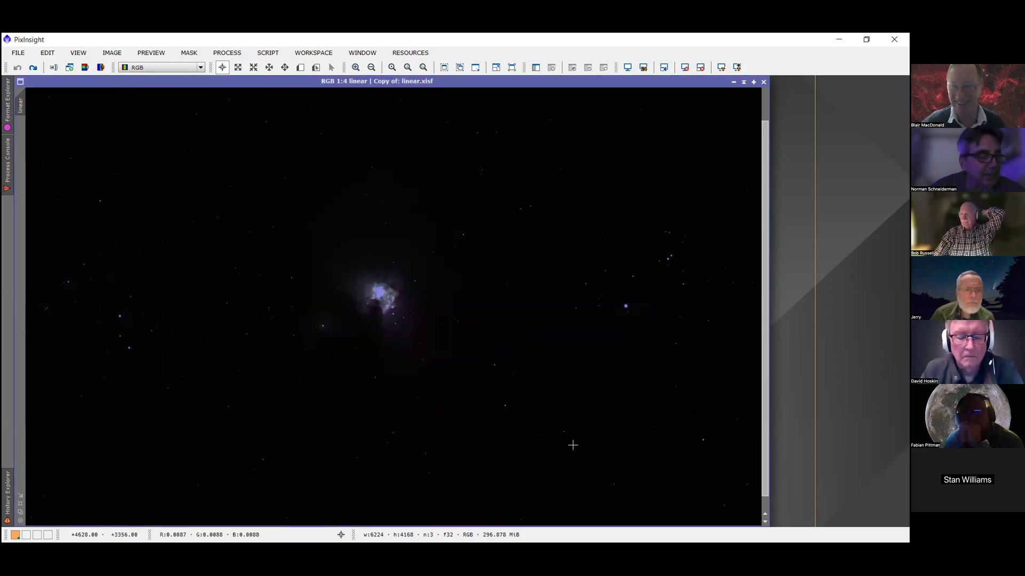
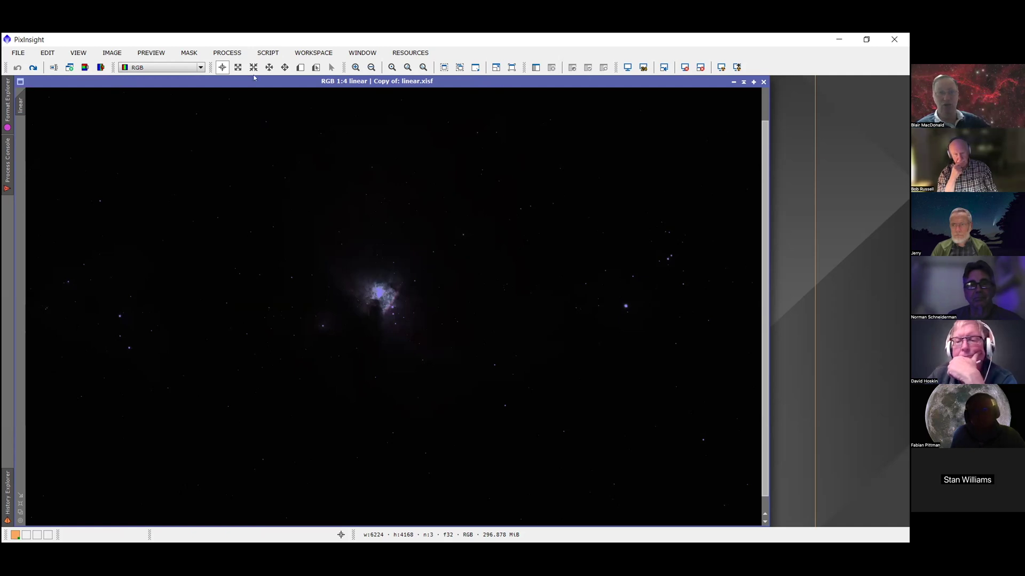
Open the HistogramTransformation process from the intensity transformations and start its real-time preview on the linear image.
{"action": "left_click", "coordinate": [269, 55]}
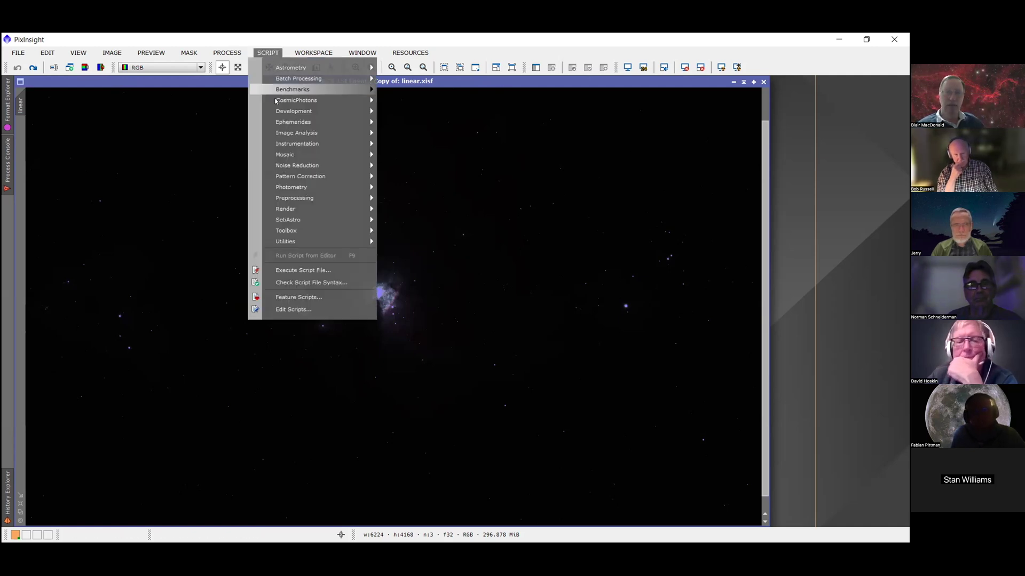
{"action": "left_click", "coordinate": [226, 52]}
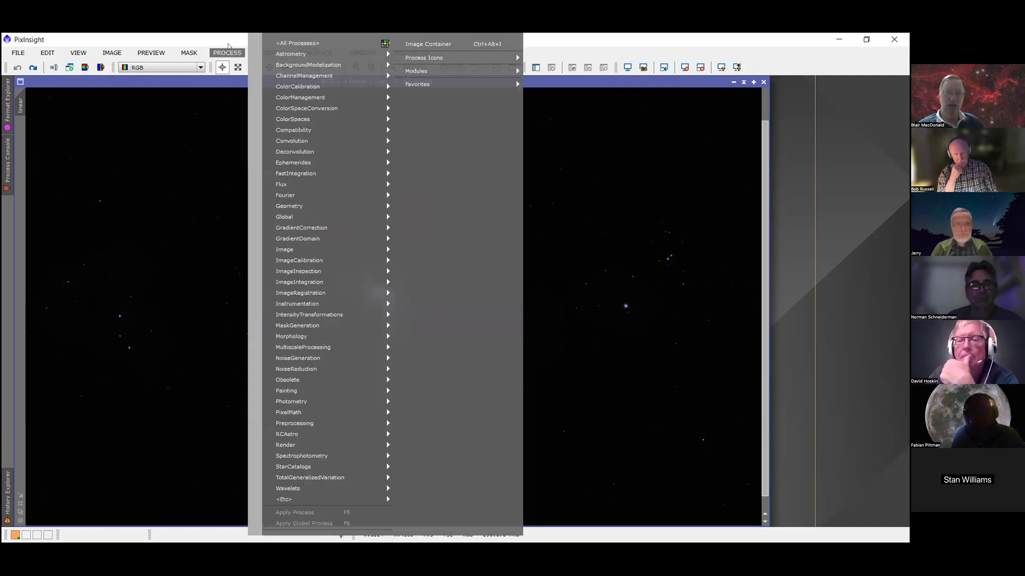
{"action": "mouse_move", "coordinate": [320, 314]}
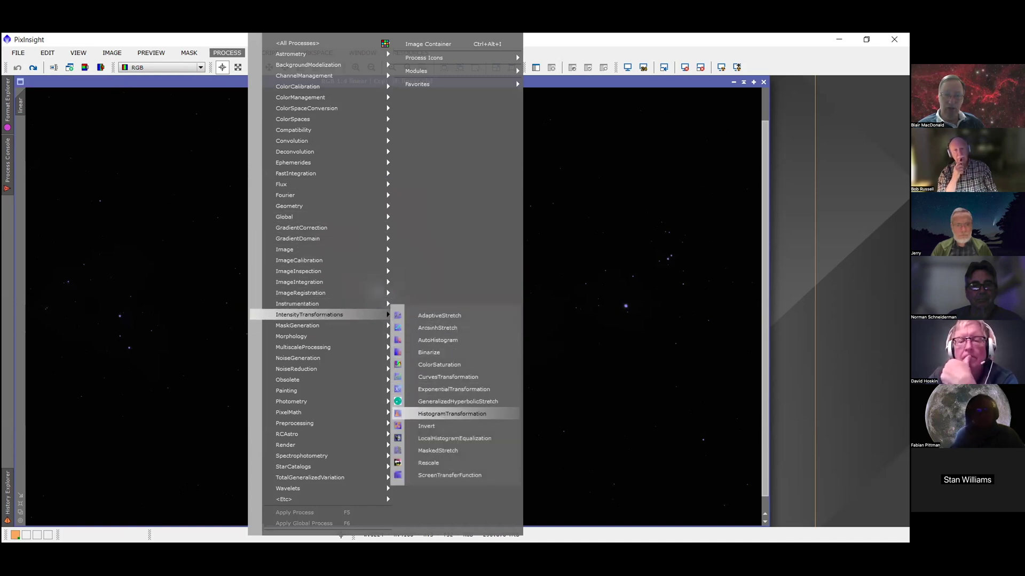
{"action": "left_click", "coordinate": [452, 414]}
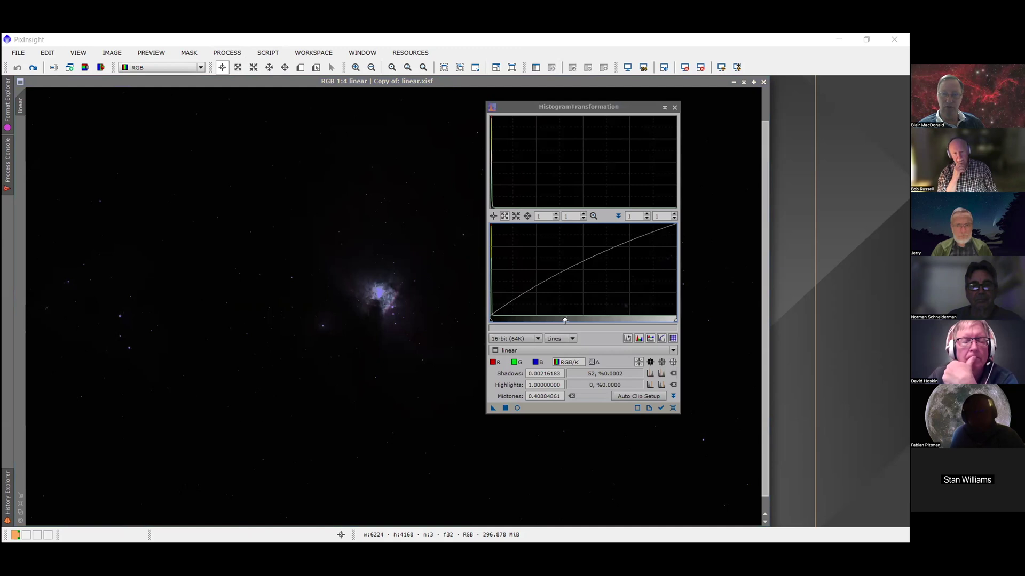
{"action": "left_click", "coordinate": [517, 409]}
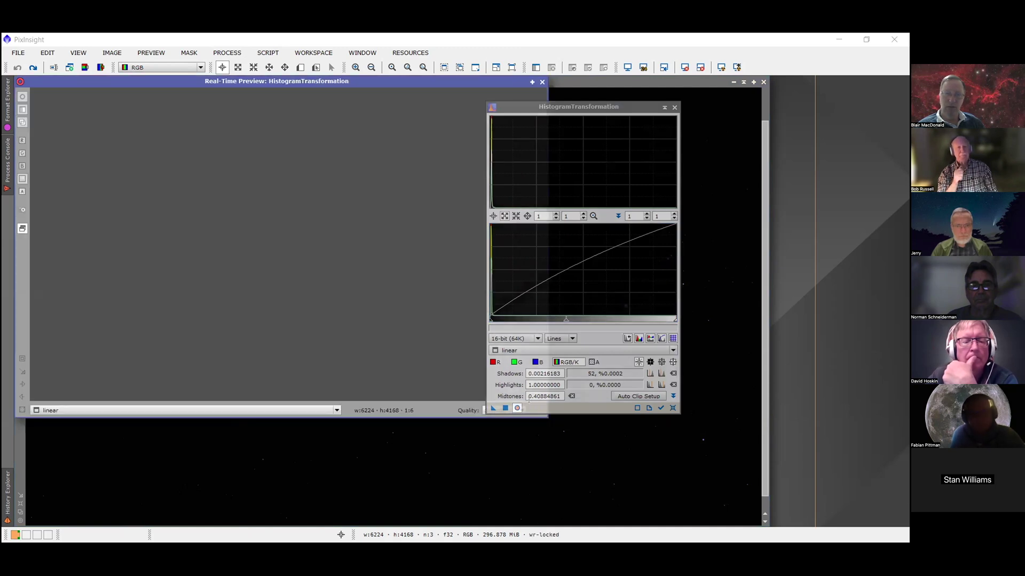
Set the RGB/K midtones to 0.01813053 and highlights to 0.79240506, and move HistogramTransformation clear of the real-time preview.
{"action": "left_click_drag", "start_coordinate": [566, 319], "coordinate": [491, 327]}
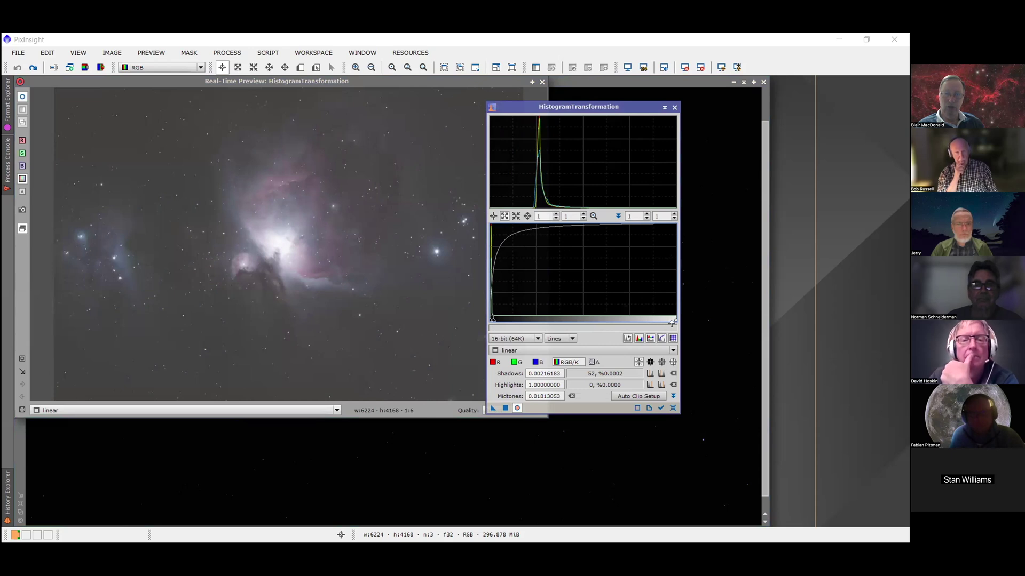
{"action": "left_click_drag", "start_coordinate": [667, 324], "coordinate": [636, 324]}
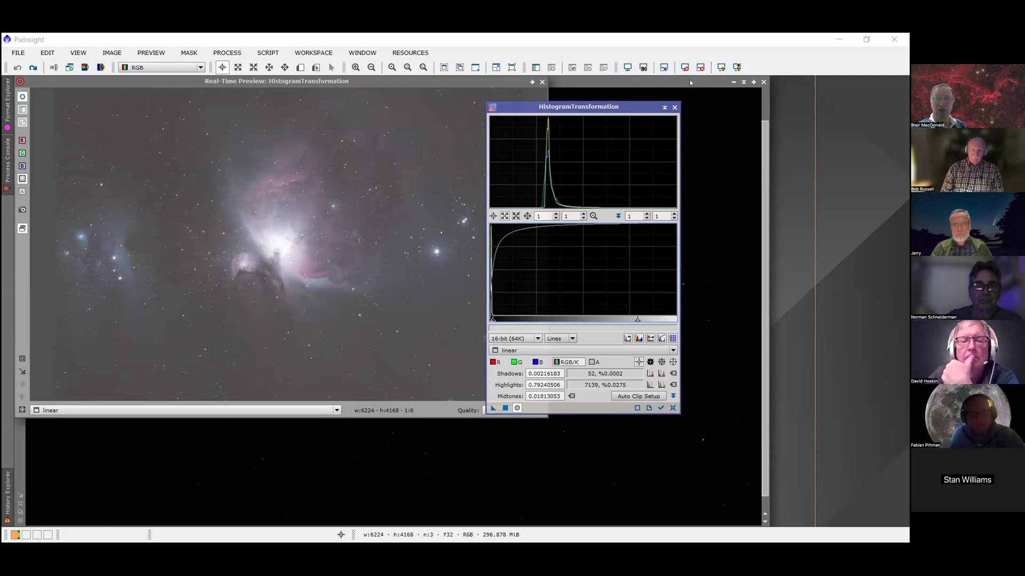
{"action": "left_click_drag", "start_coordinate": [625, 105], "coordinate": [690, 80]}
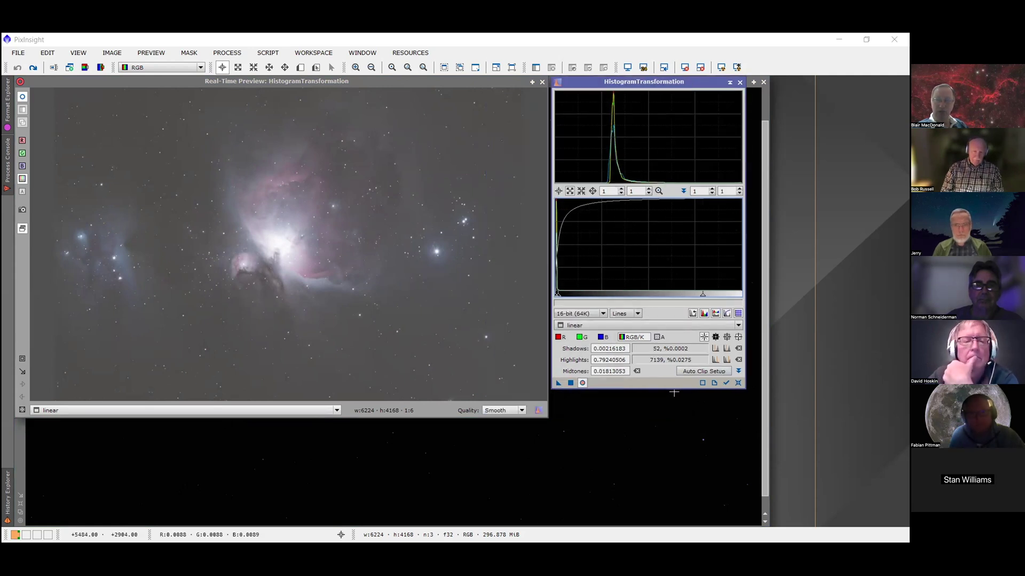